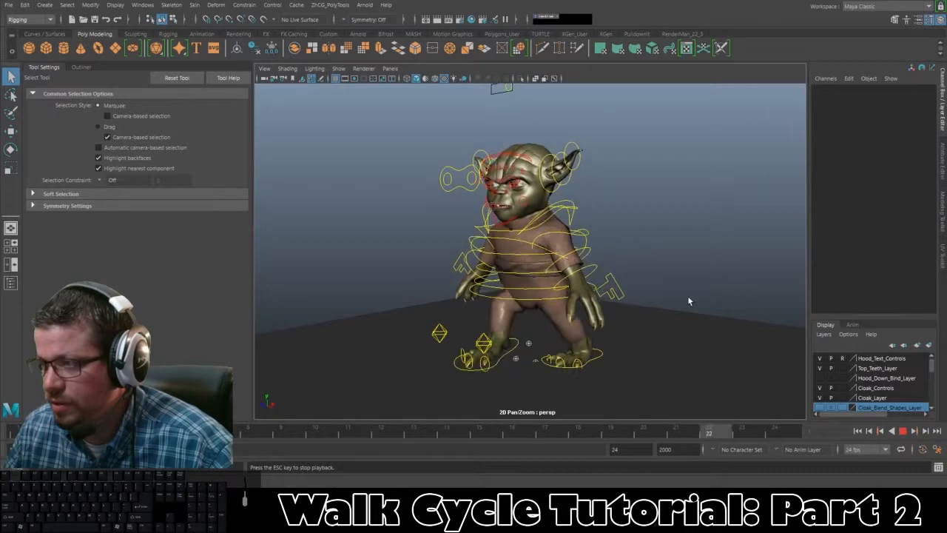
Enlarge the side view and frame the whole walking character in it.
key("space")
left_click(17, 41)
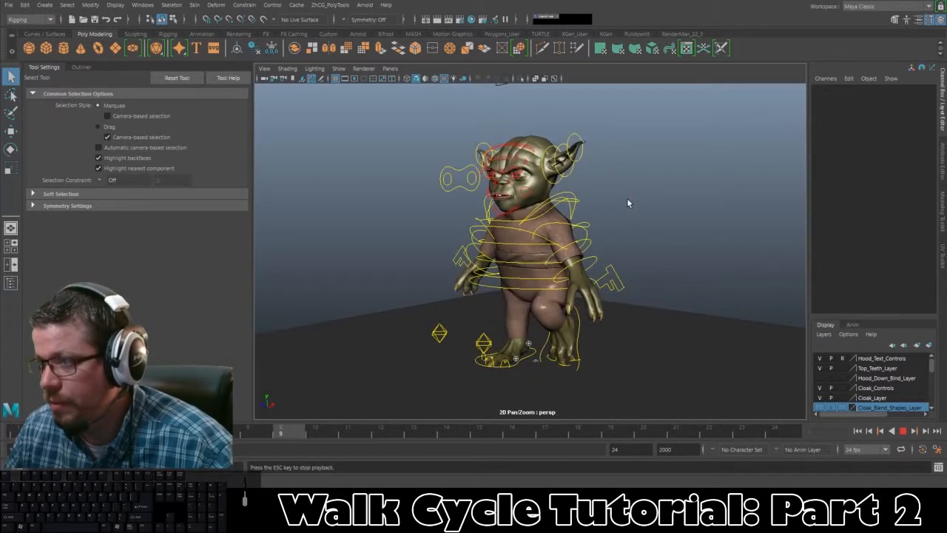
key("space")
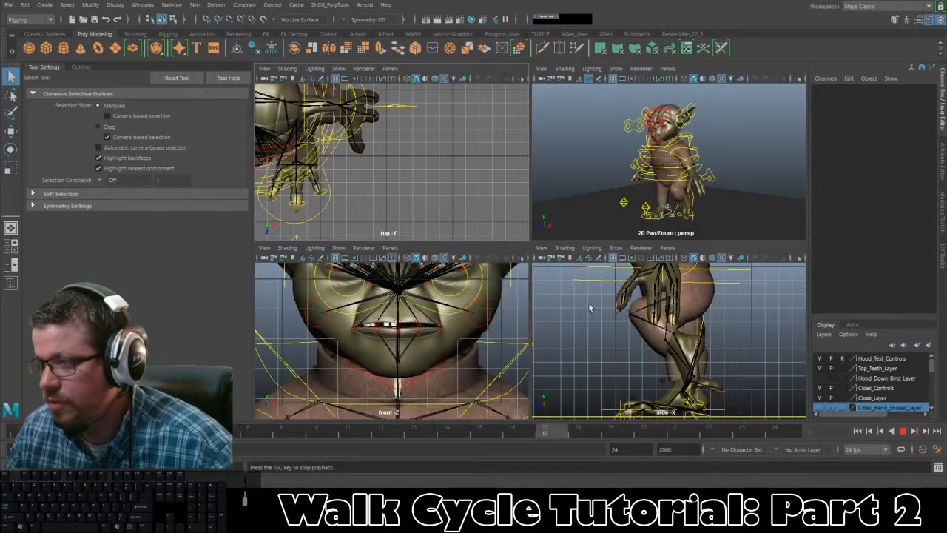
key("space")
scroll(584, 323, "down", 6)
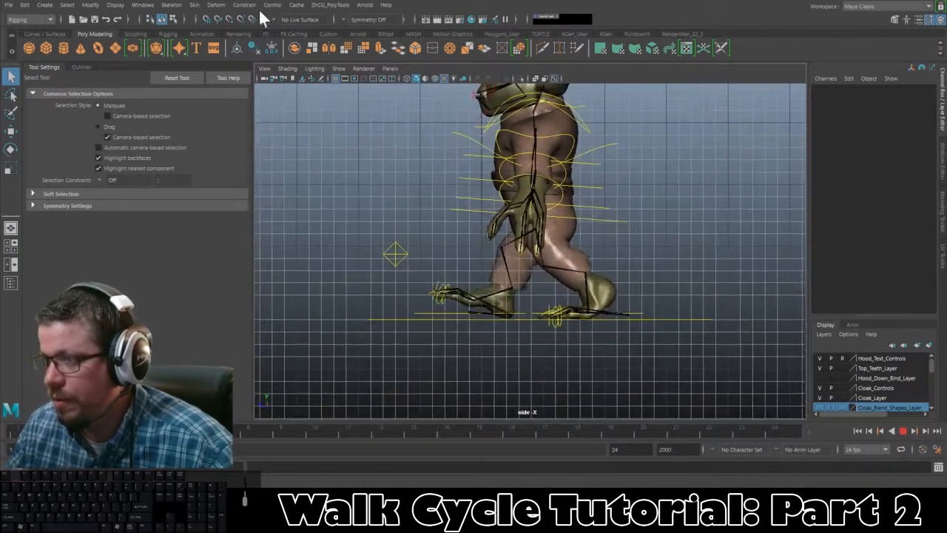
middle_click_drag(377, 214, 376, 343, "alt")
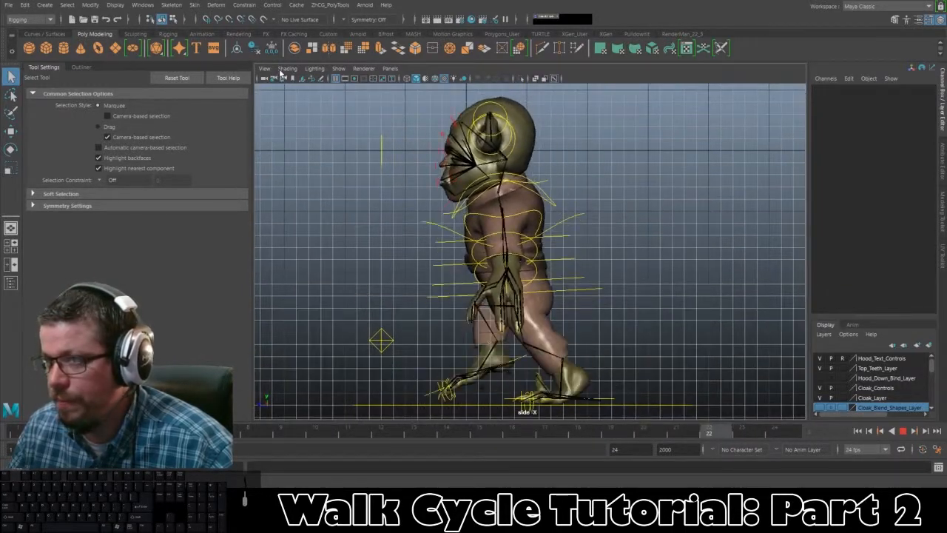
Turn off the X-ray joints display in the side view and stop the walk cycle playback.
left_click(288, 68)
left_click(304, 188)
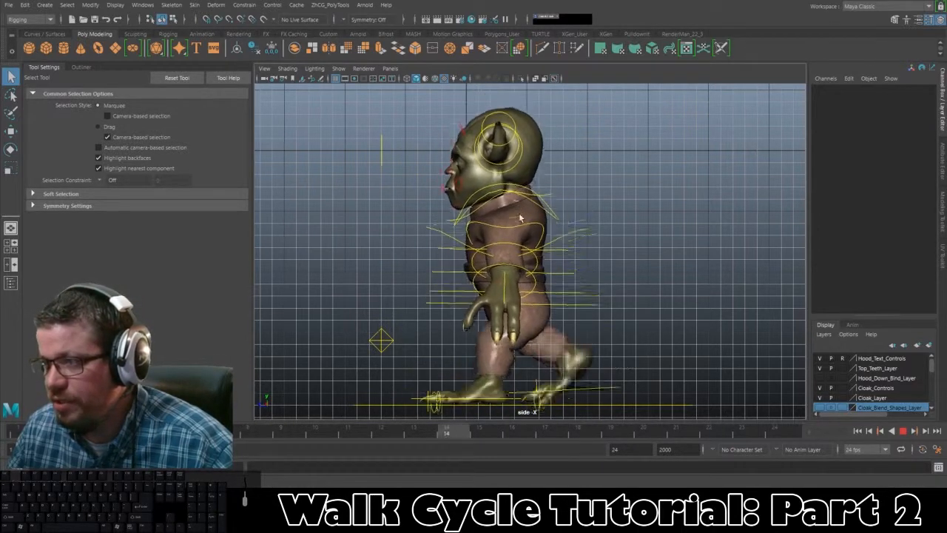
left_click(904, 433)
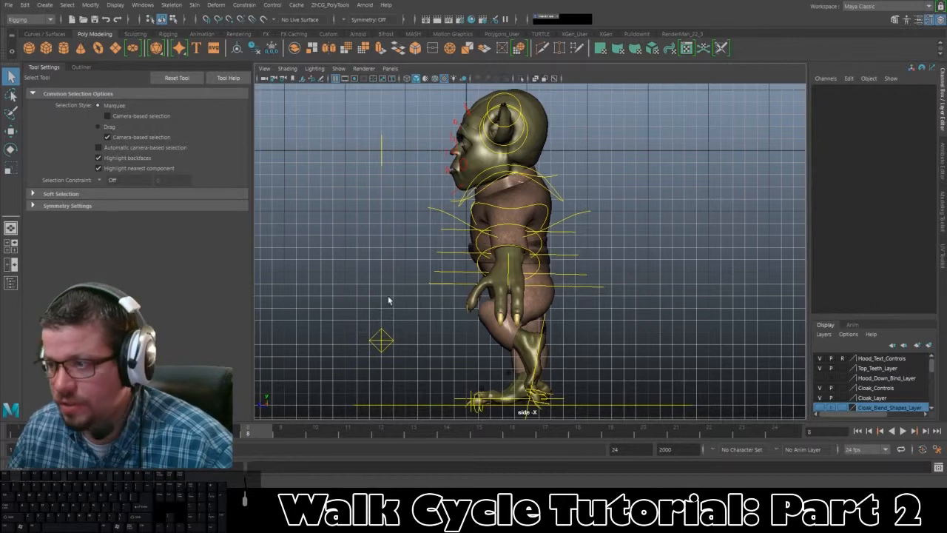
Return to the four-view layout with the whole character framed in the front view, and go to frame 1.
key("space")
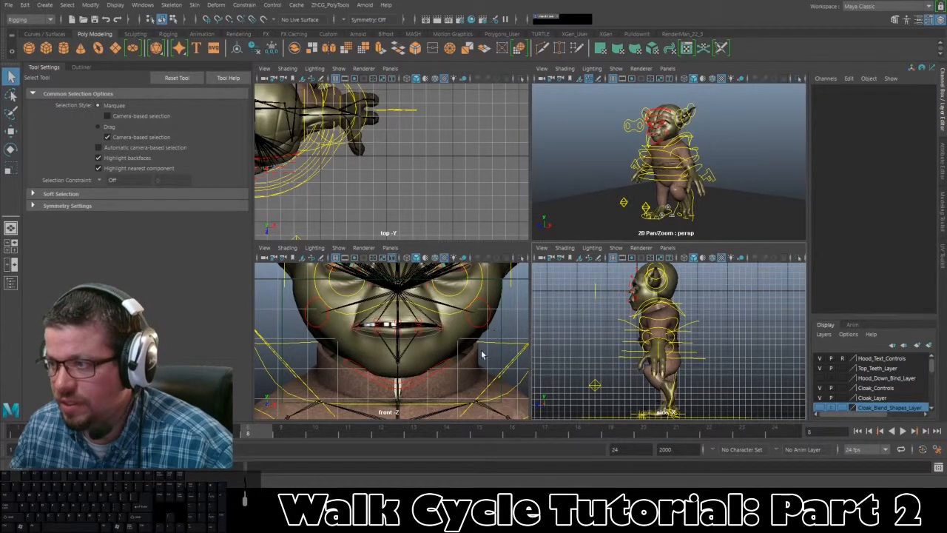
key("a")
scroll(462, 296, "down", 4)
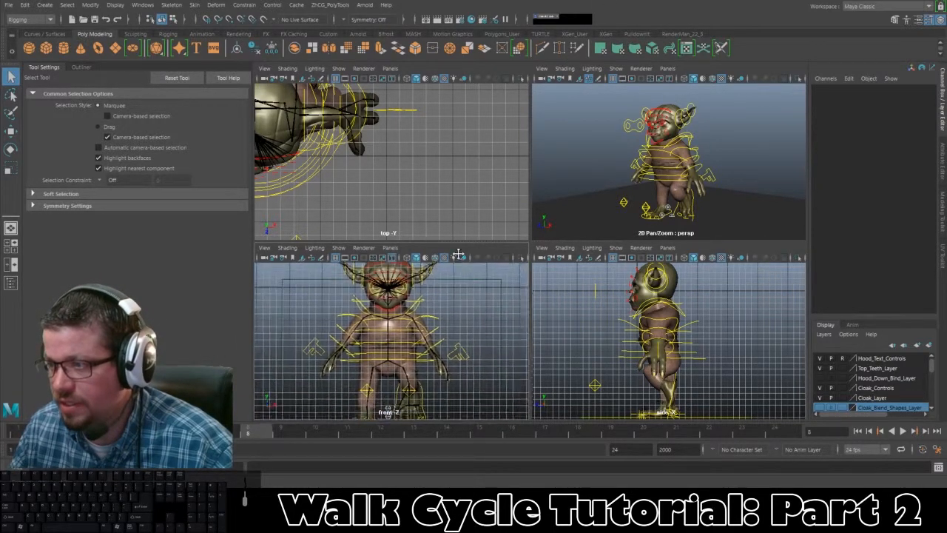
middle_click_drag(447, 301, 450, 293, "alt")
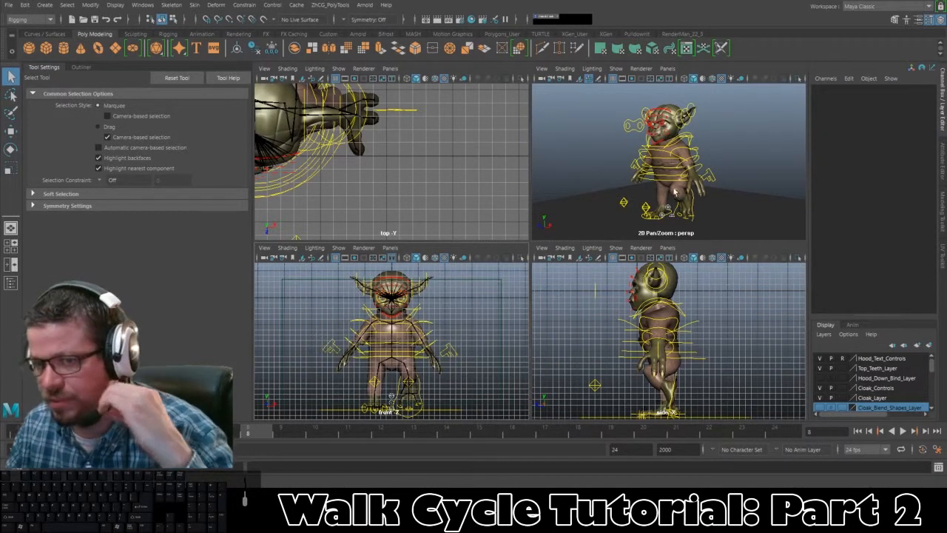
left_click(709, 192)
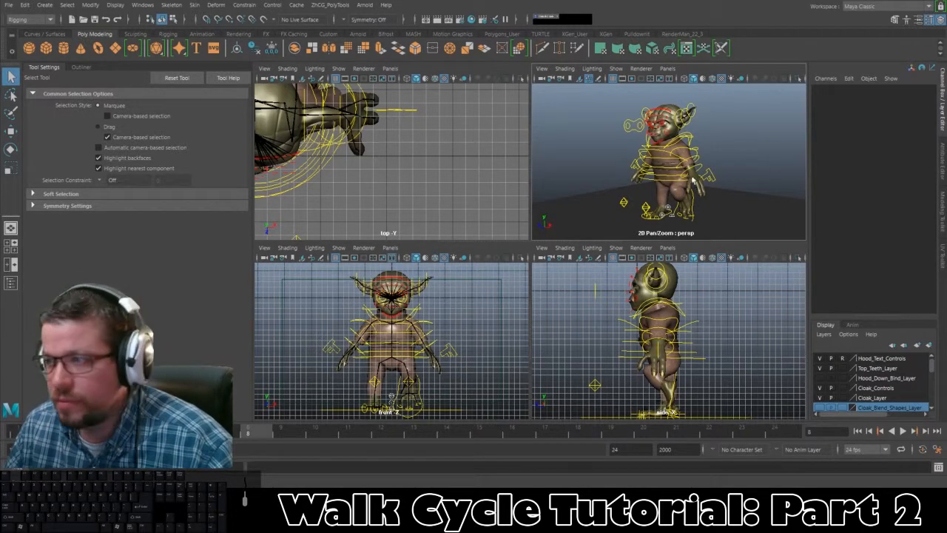
key("alt+v")
key("alt+v")
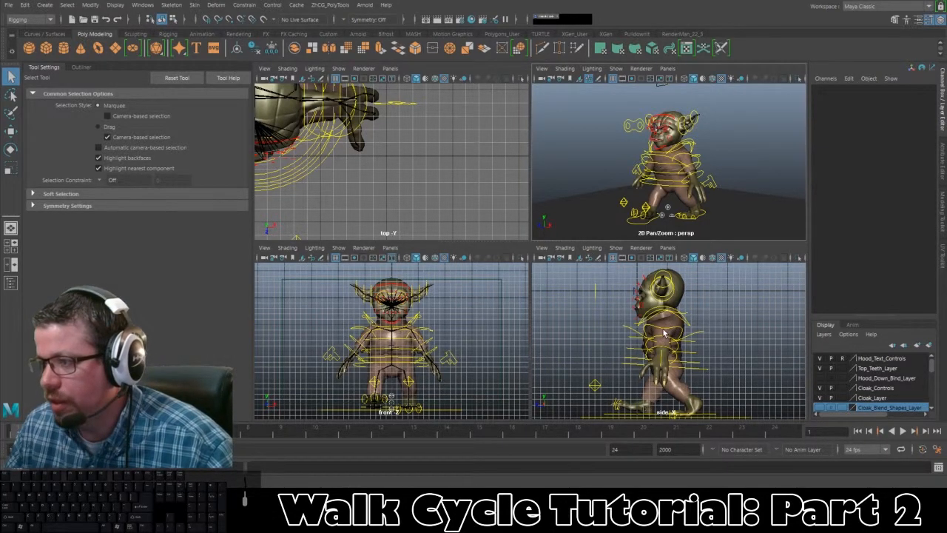
Rotate the left shoulder control at frame 1 to about X -10.9, Y -24.5, Z -63.7, swinging the arm forward and inward.
left_click(681, 332)
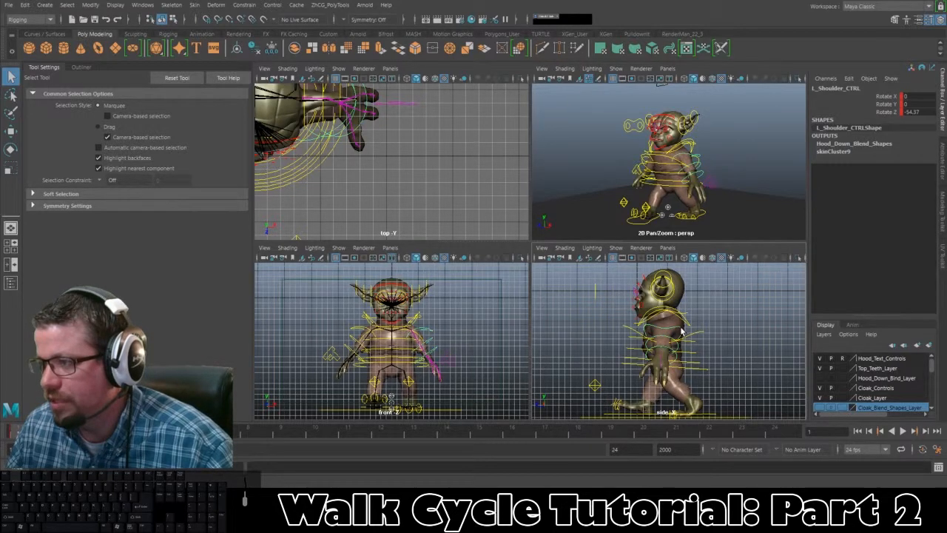
key("e")
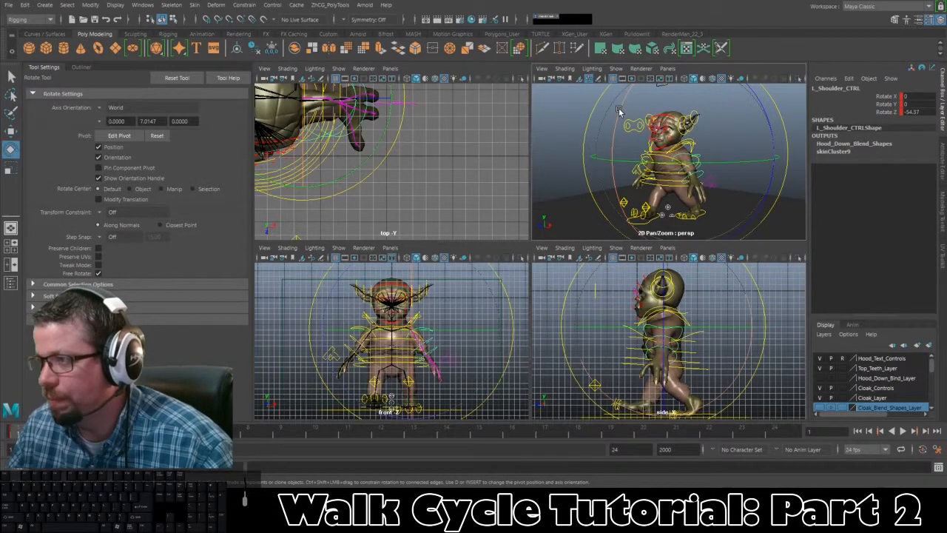
left_click_drag(619, 108, 643, 74)
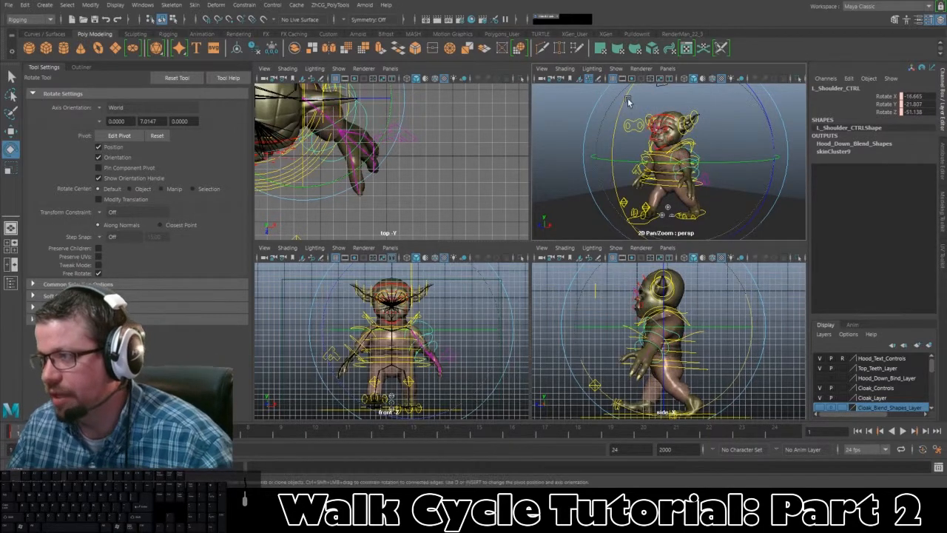
key("space")
left_click_drag(538, 287, 602, 290, "alt")
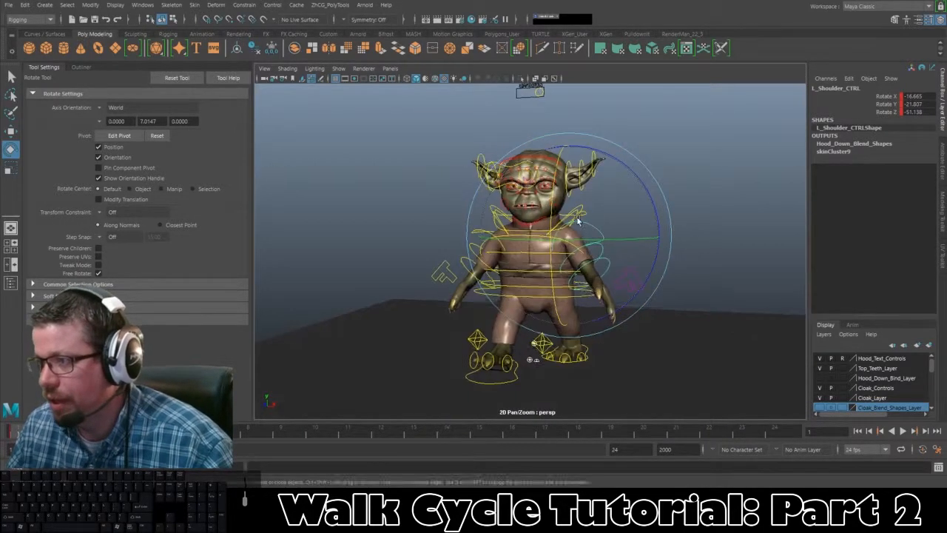
right_click_drag(602, 291, 673, 255, "alt")
left_click_drag(685, 208, 659, 222)
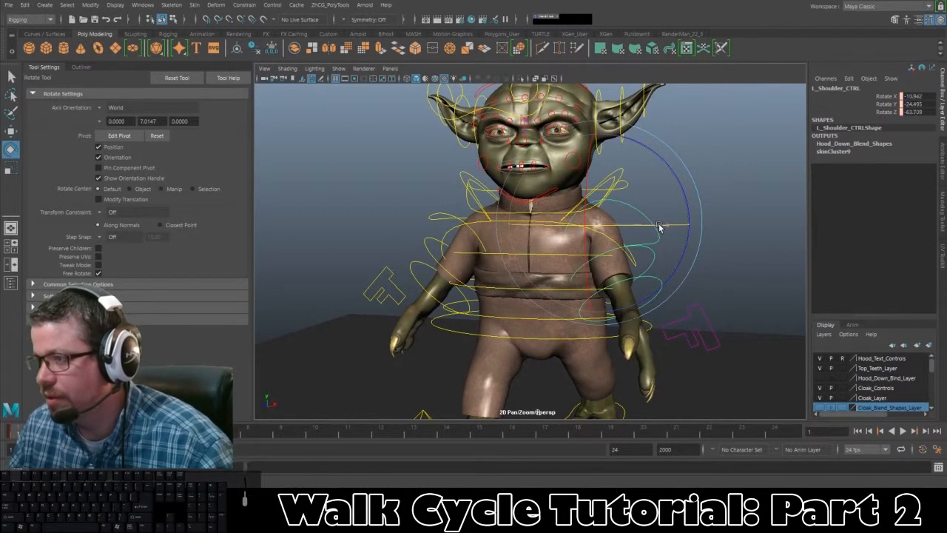
left_click(654, 196)
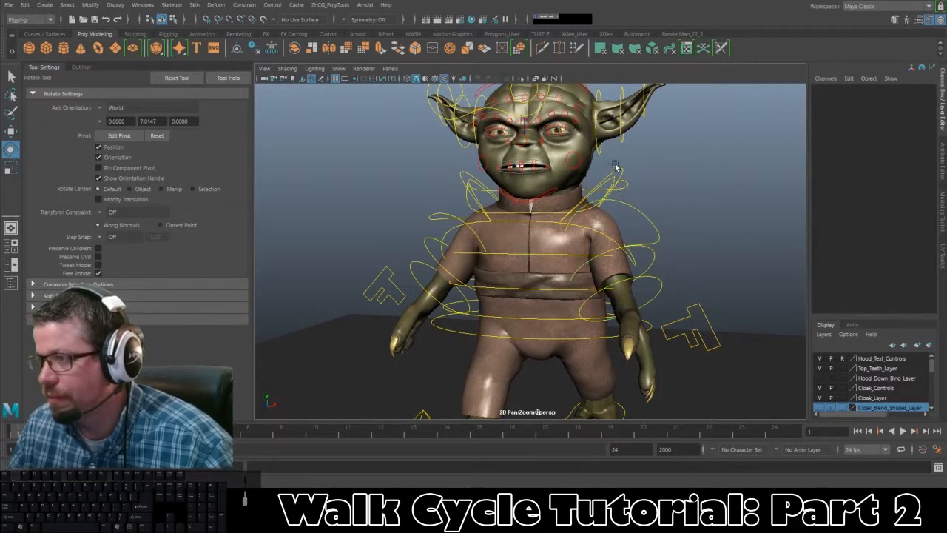
Rotate the left clavicle control upward to about 9.04 in Z and set a key at frame 1.
left_click(622, 172)
left_click_drag(648, 155, 642, 136)
key("s")
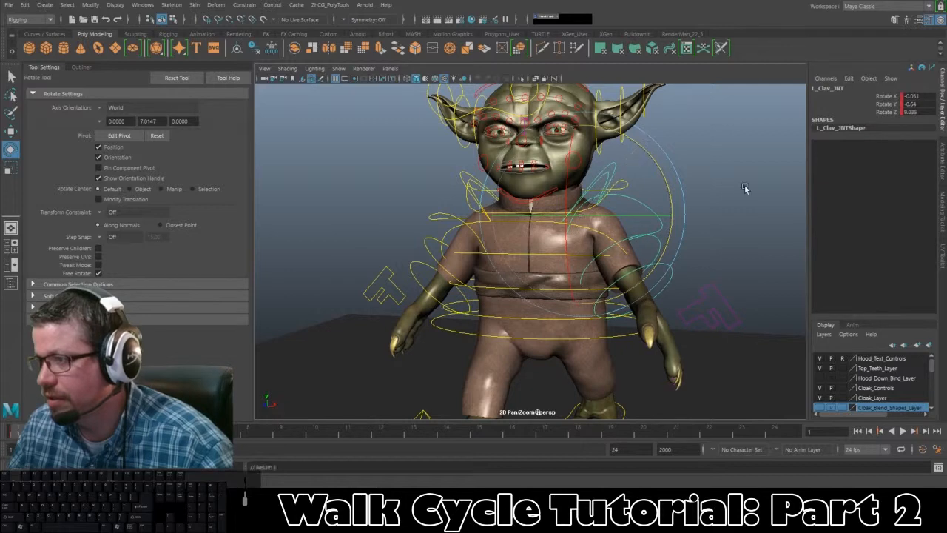
Rotate the left shoulder control further down to about X -11.5, Y -24.3, Z -70.6.
left_click(744, 184)
left_click(660, 224)
left_click_drag(683, 194, 548, 234)
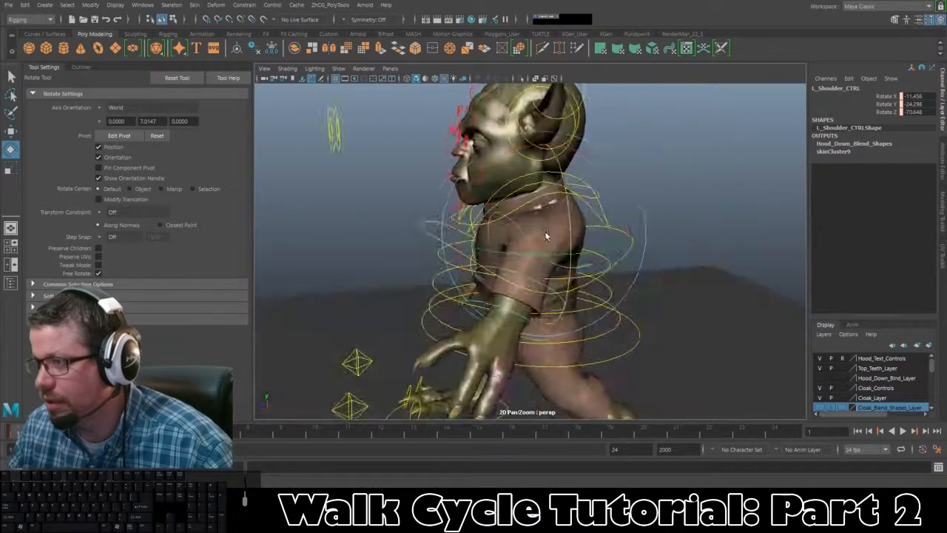
Inspect the collar and neck area above the left shoulder from several angles.
right_click_drag(547, 235, 533, 289, "alt")
left_click_drag(533, 289, 520, 232, "alt")
right_click_drag(520, 232, 583, 192, "alt")
middle_click_drag(583, 192, 511, 265, "alt")
left_click_drag(510, 265, 476, 252, "alt")
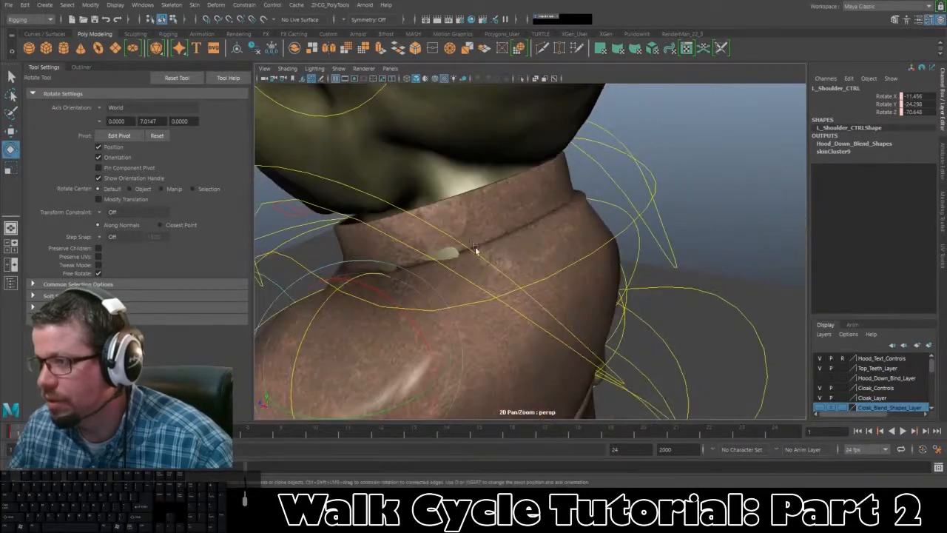
left_click(462, 193)
left_click_drag(457, 156, 588, 162, "alt")
Make the objects in Yoda_Mesh_Layer selectable and select the head mesh.
scroll(835, 393, "down", 5)
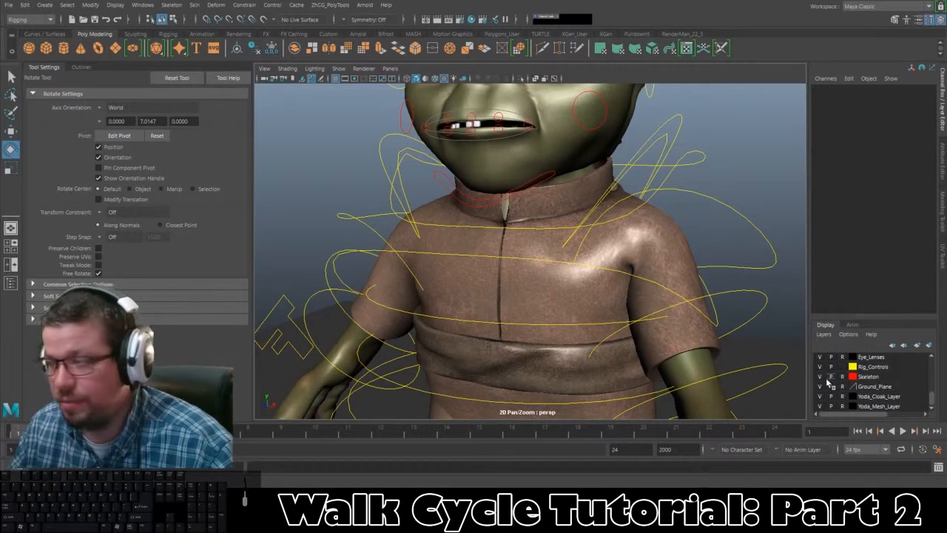
scroll(827, 381, "up", 1)
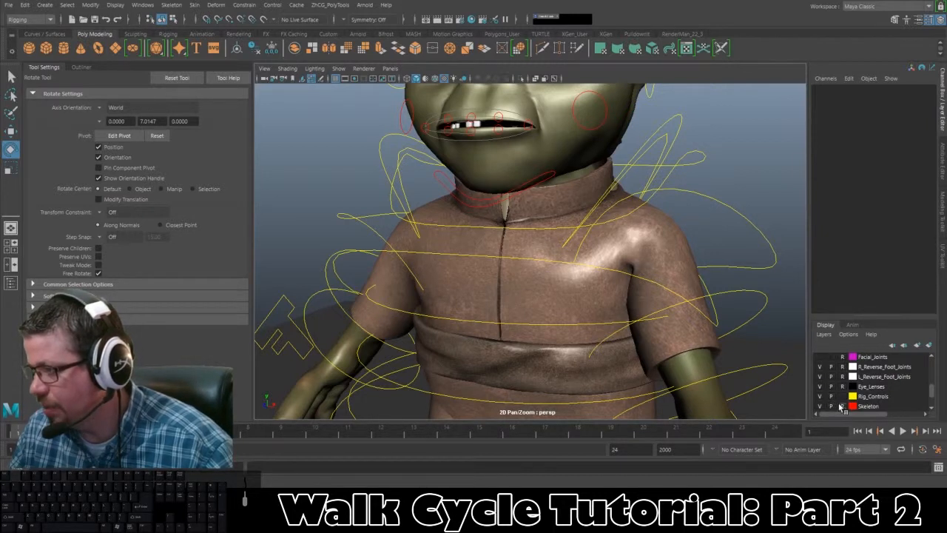
scroll(841, 407, "down", 1)
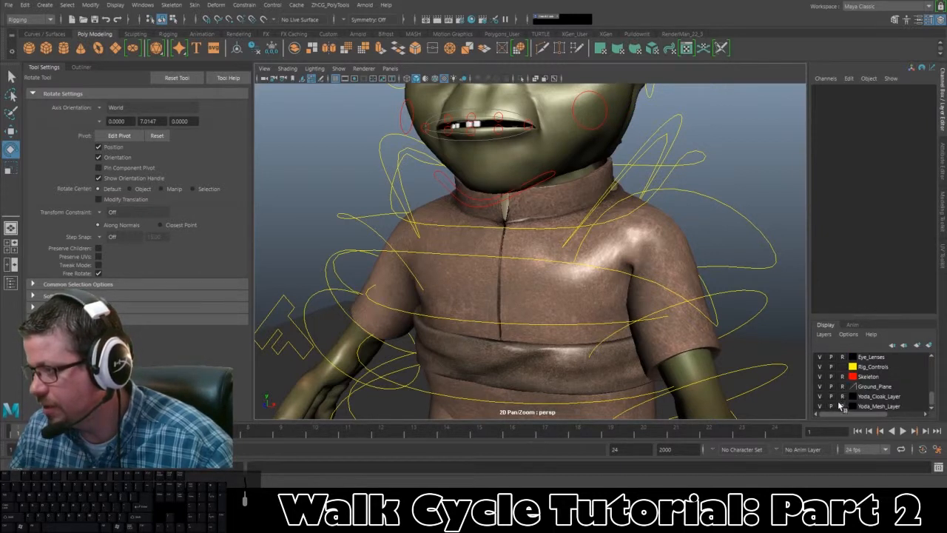
left_click(842, 407)
left_click(614, 152)
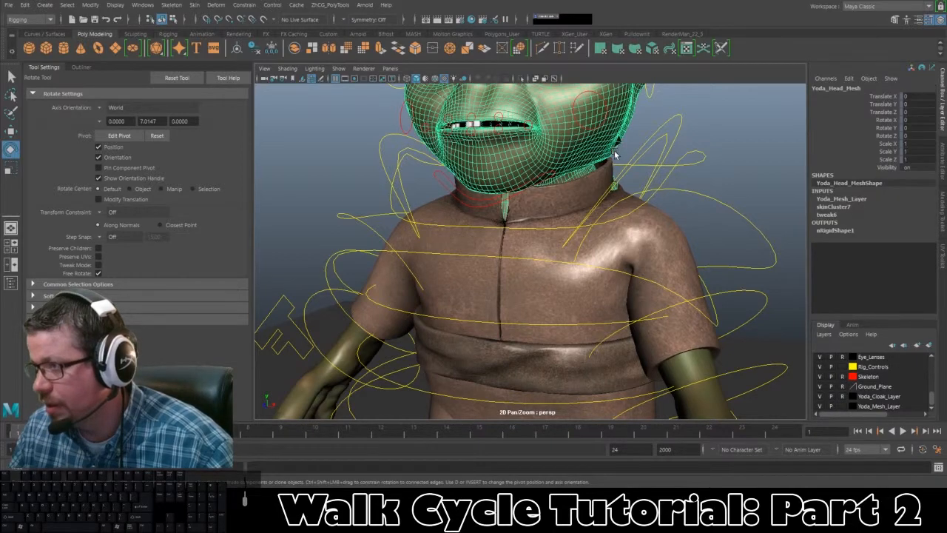
Start the Paint Skin Weights tool on the head mesh with the neck and collar in close view.
left_click_drag(645, 175, 608, 169, "alt")
right_click_drag(608, 169, 642, 197, "alt")
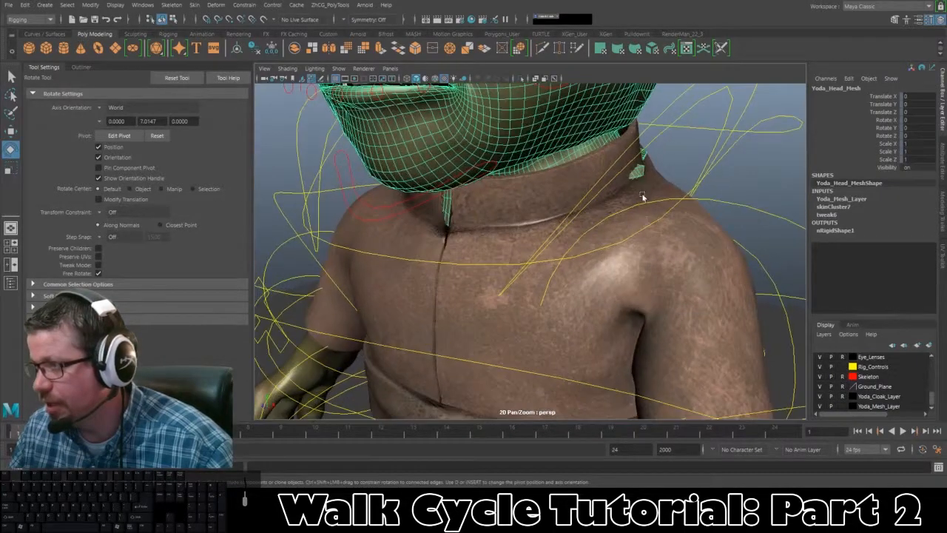
left_click_drag(642, 197, 494, 235, "alt")
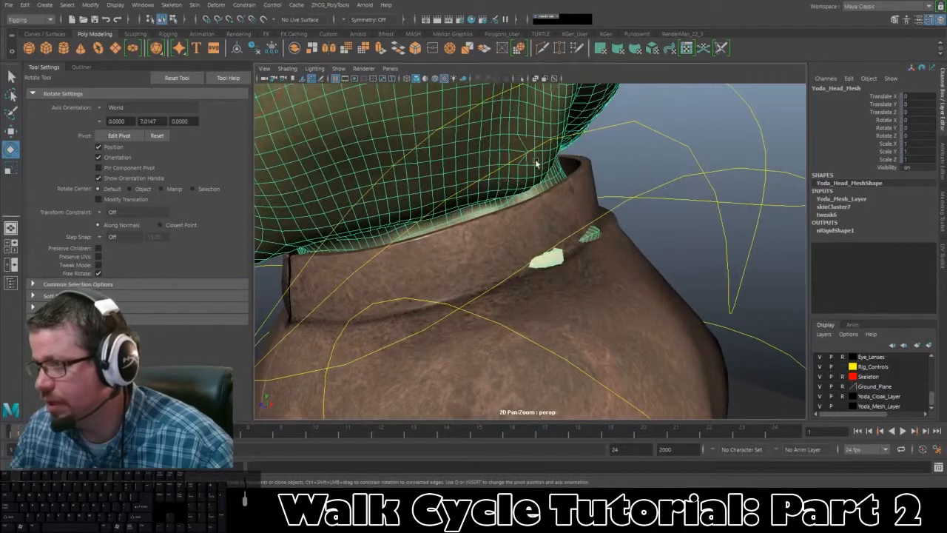
left_click_drag(530, 268, 574, 264, "alt")
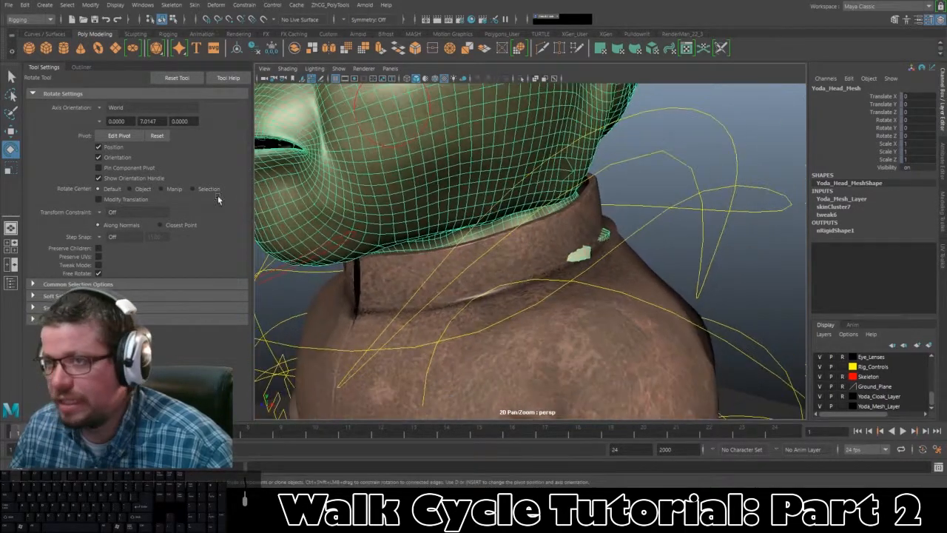
left_click(194, 4)
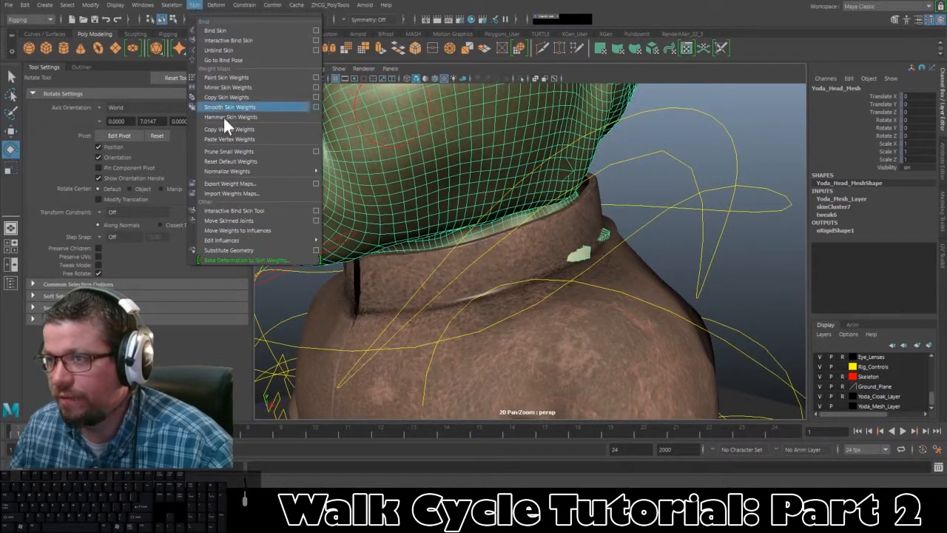
left_click(227, 77)
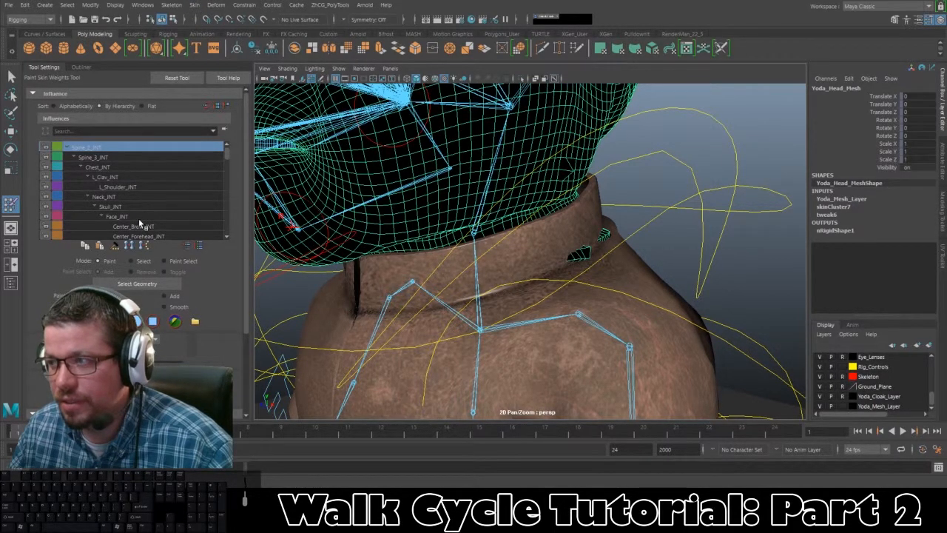
Find the L_Clav_JNT and L_Shoulder_JNT influences of the head mesh and clear their weights from the neck area under the collar.
scroll(138, 218, "down", 3)
scroll(138, 222, "down", 4)
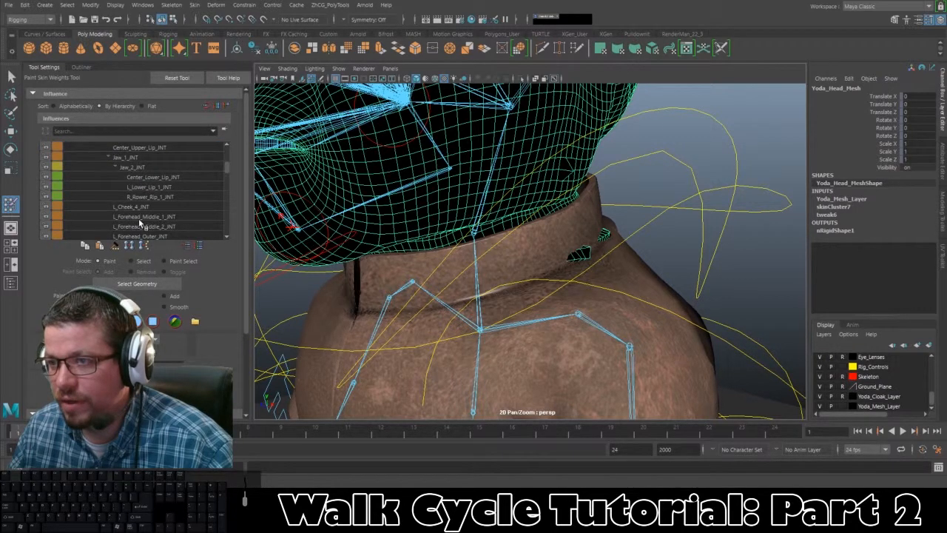
scroll(143, 234, "down", 6)
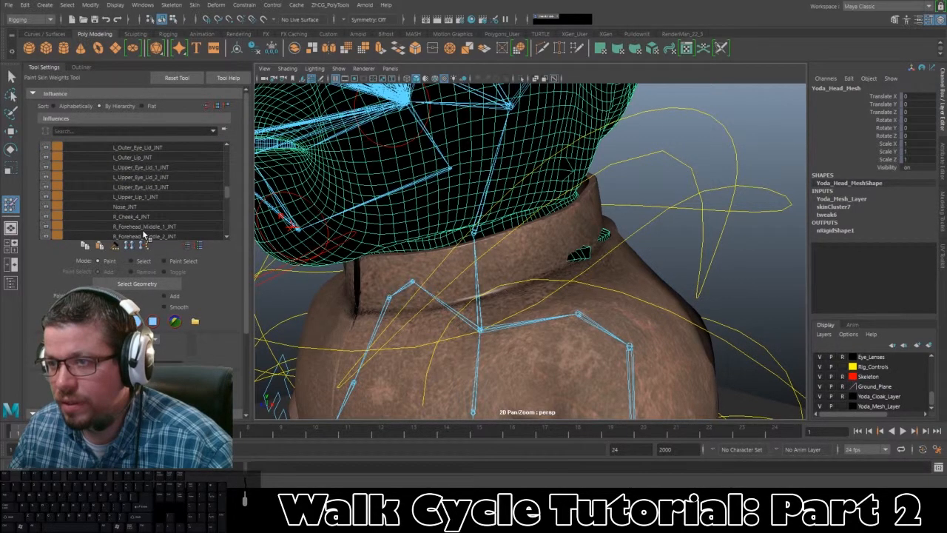
scroll(153, 223, "down", 4)
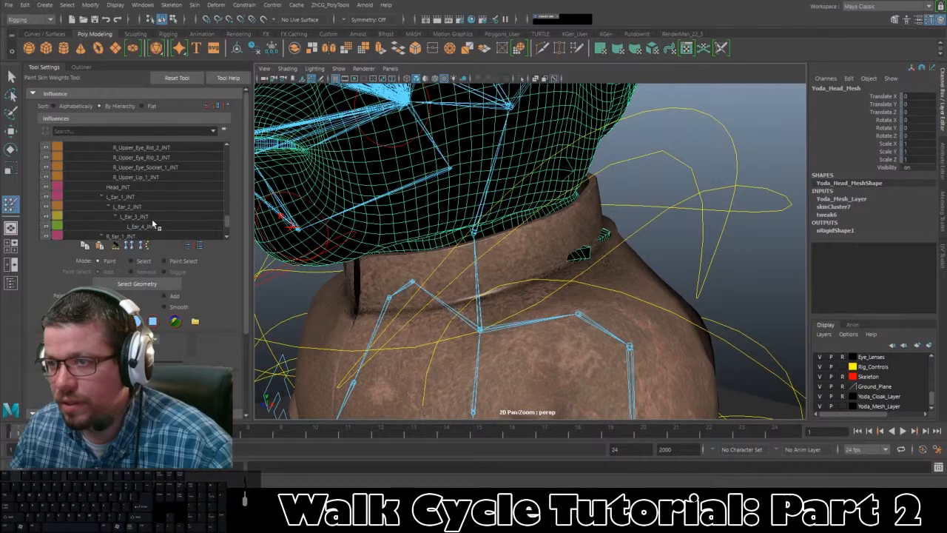
scroll(152, 218, "up", 8)
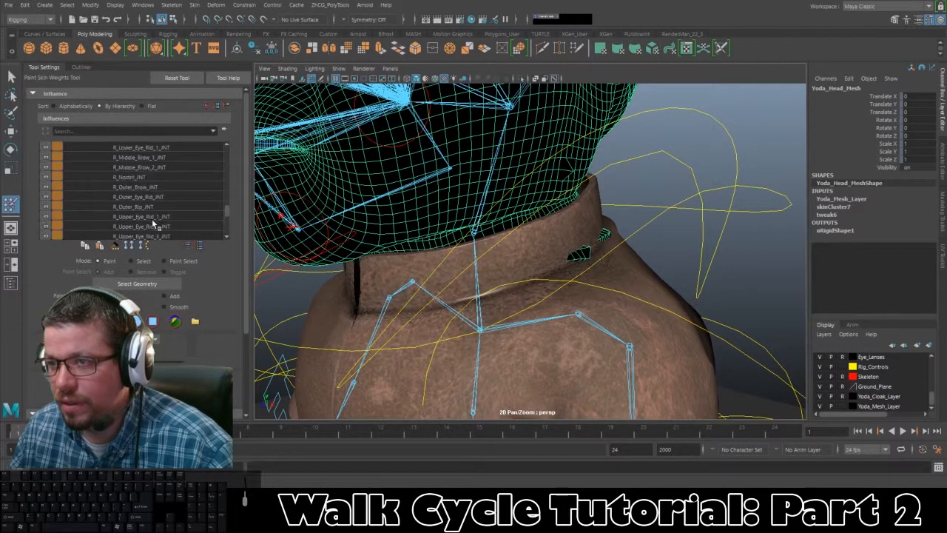
scroll(152, 219, "up", 4)
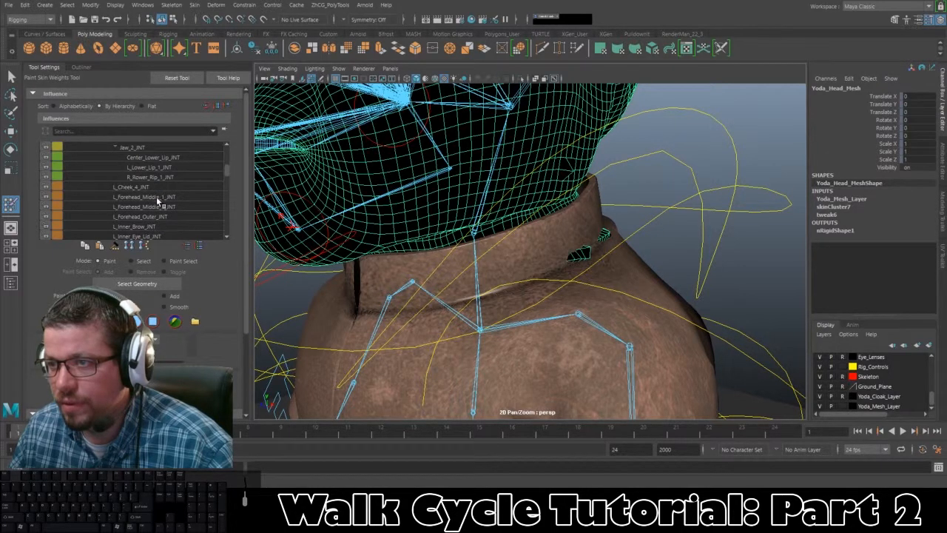
scroll(155, 207, "up", 4)
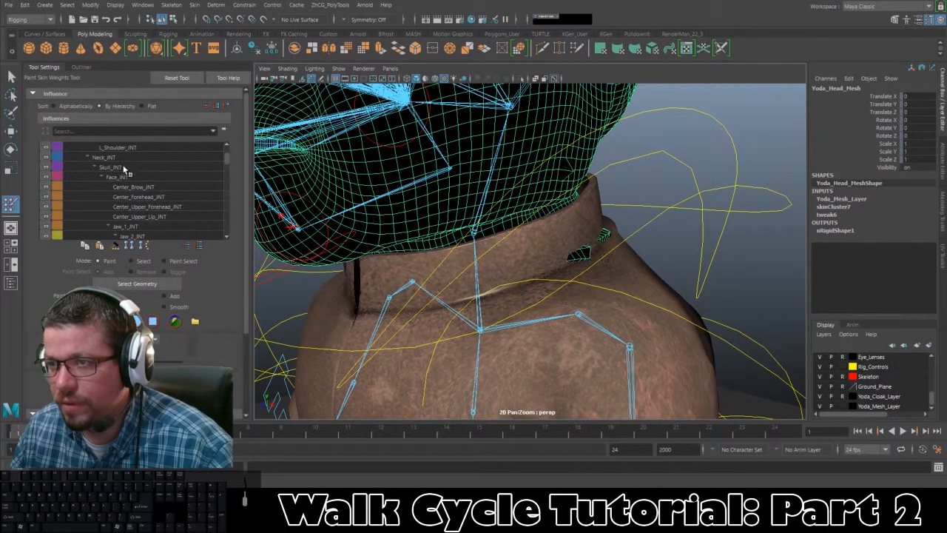
scroll(127, 160, "up", 1)
left_click(128, 157)
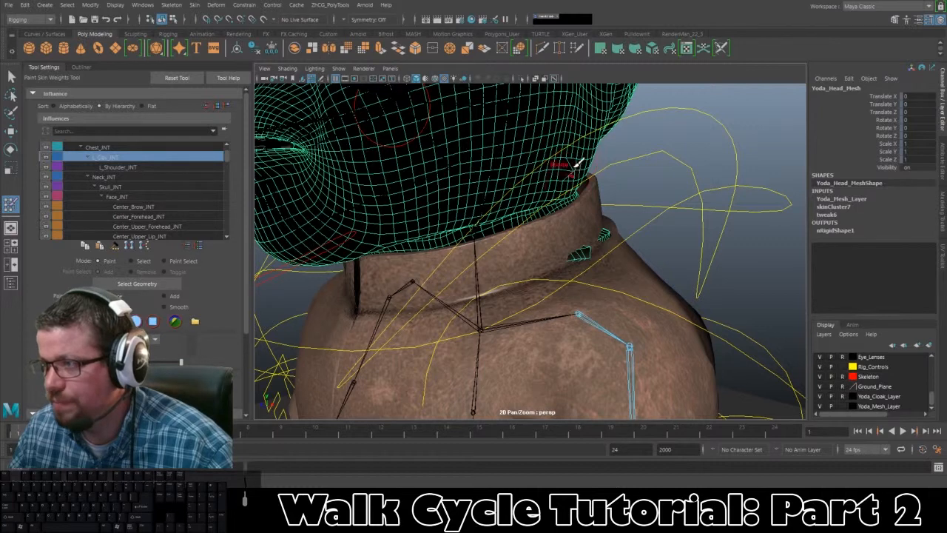
key("Down")
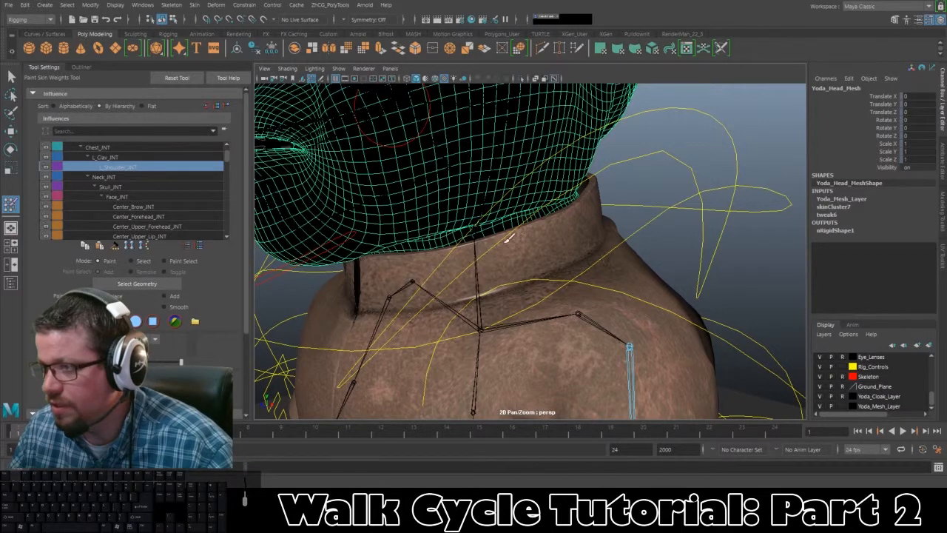
Check the R_Shoulder_JNT influence around both sides of the neck, leave the weight painting tool and deselect the head mesh.
left_click_drag(509, 237, 527, 250, "alt")
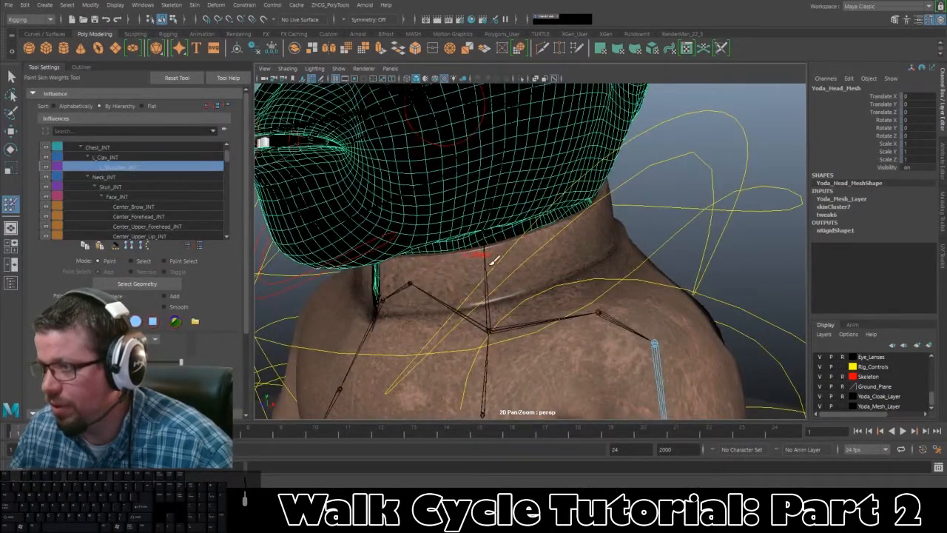
left_click_drag(546, 297, 571, 203, "alt")
right_click_drag(570, 203, 595, 237, "alt")
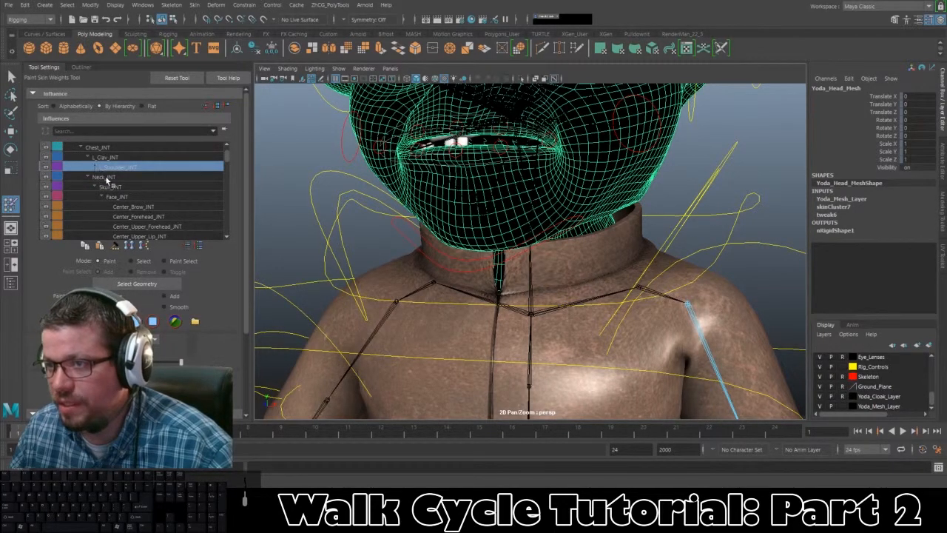
left_click_drag(228, 167, 230, 241)
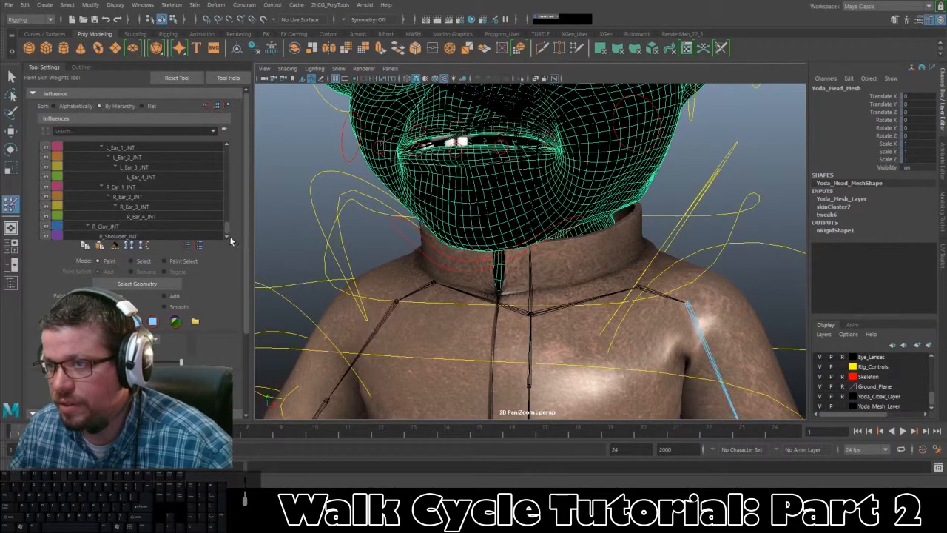
left_click(117, 236)
left_click_drag(436, 237, 580, 211, "alt")
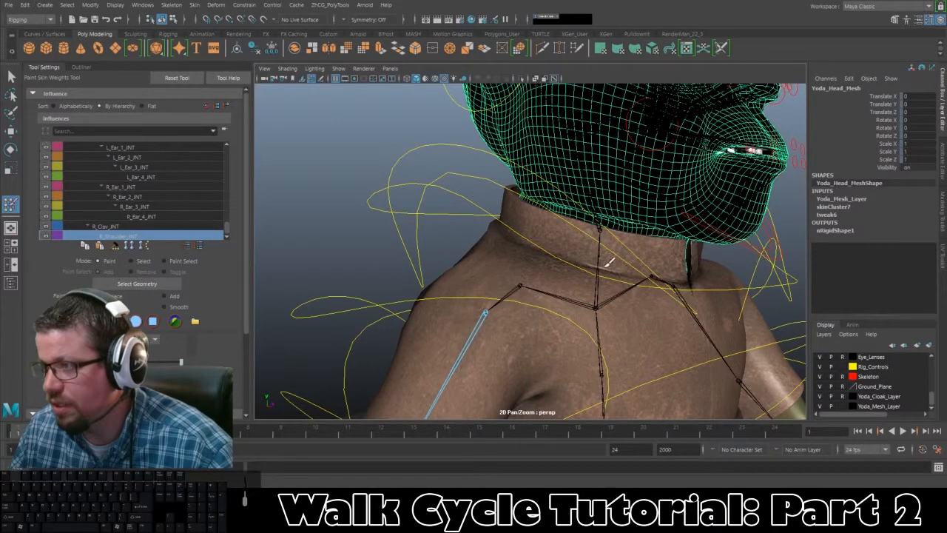
left_click_drag(544, 242, 469, 244, "alt")
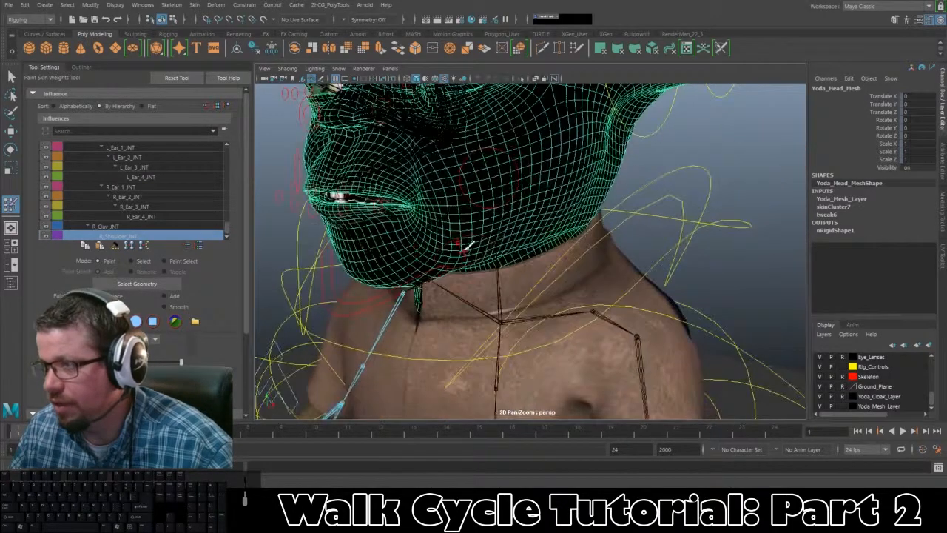
scroll(469, 245, "down", 2)
middle_click_drag(469, 245, 467, 255, "alt")
left_click(10, 78)
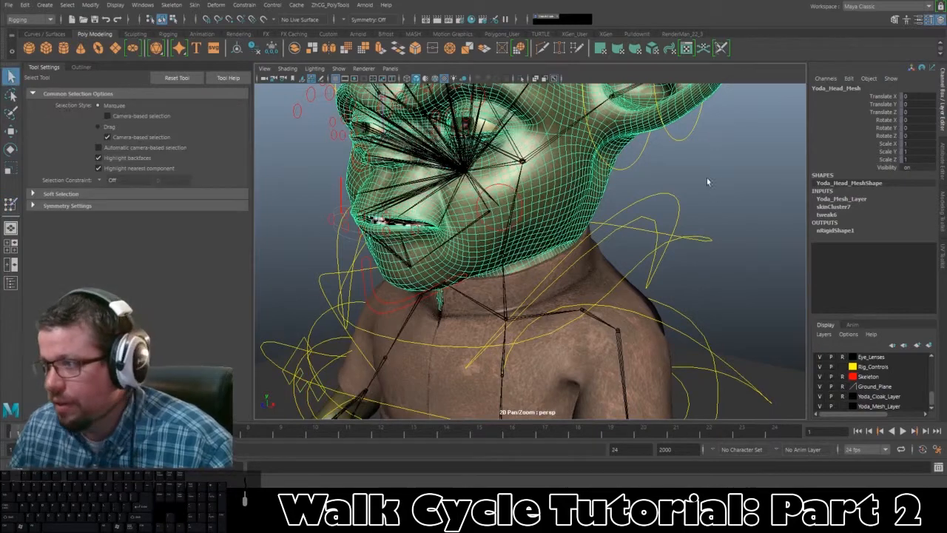
left_click(681, 201)
Bend the left forearm by rotating the left elbow control to about Y -29.8.
scroll(666, 210, "down", 5)
left_click(582, 173)
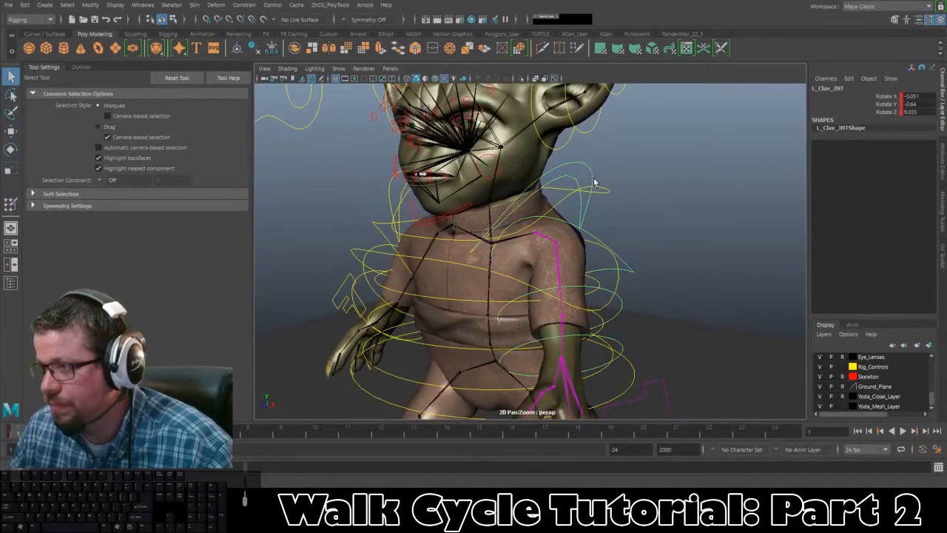
middle_click_drag(634, 197, 635, 144, "alt")
left_click_drag(657, 222, 682, 229, "alt")
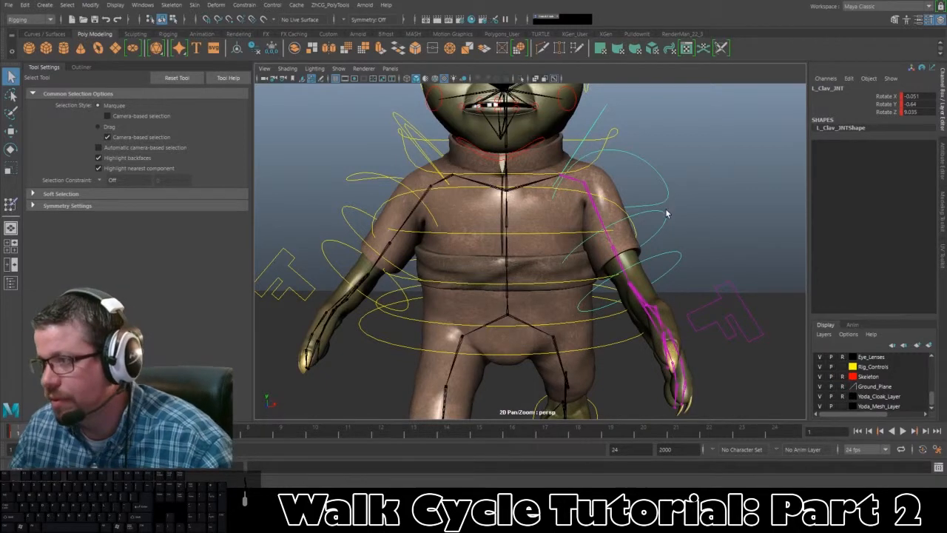
left_click(663, 222)
key("e")
left_click_drag(639, 292, 628, 271)
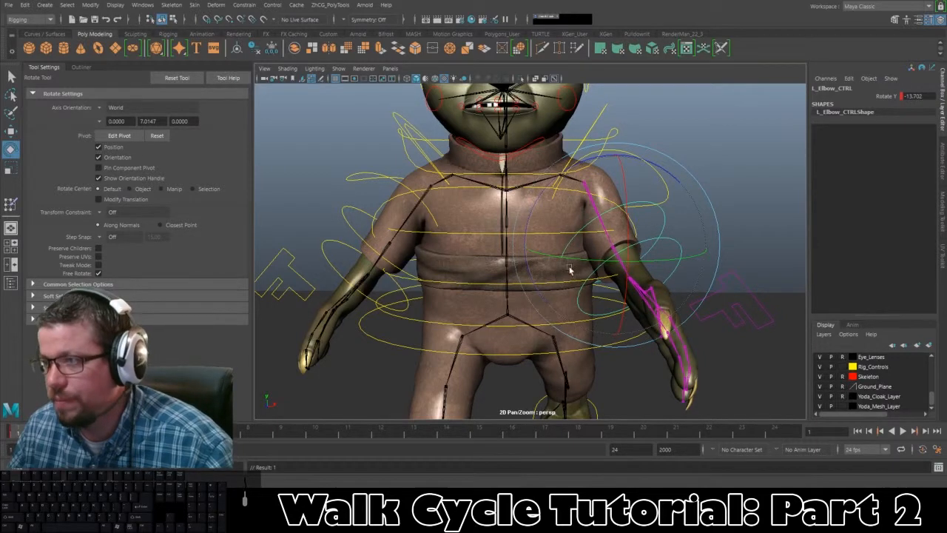
left_click_drag(570, 270, 641, 266, "alt")
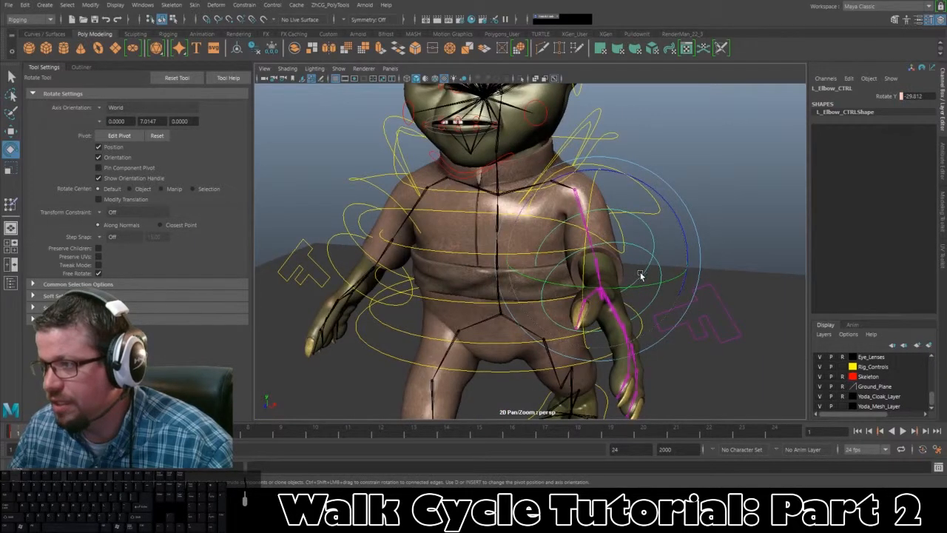
left_click_drag(633, 284, 490, 289, "alt")
left_click(662, 208)
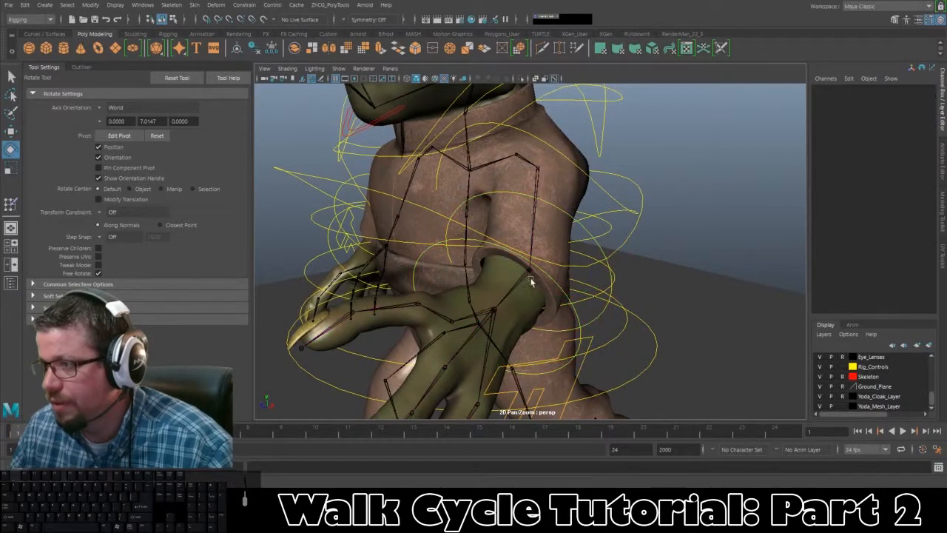
left_click(565, 295)
mouse_move(524, 345)
left_mouse_down()
mouse_move(548, 345)
mouse_move(513, 342)
left_mouse_up()
key("ctrl+z")
Relax the left elbow control's rotation to about Y -27.3 and key it at frame 1.
left_click_drag(605, 289, 658, 275, "alt")
left_click(689, 228)
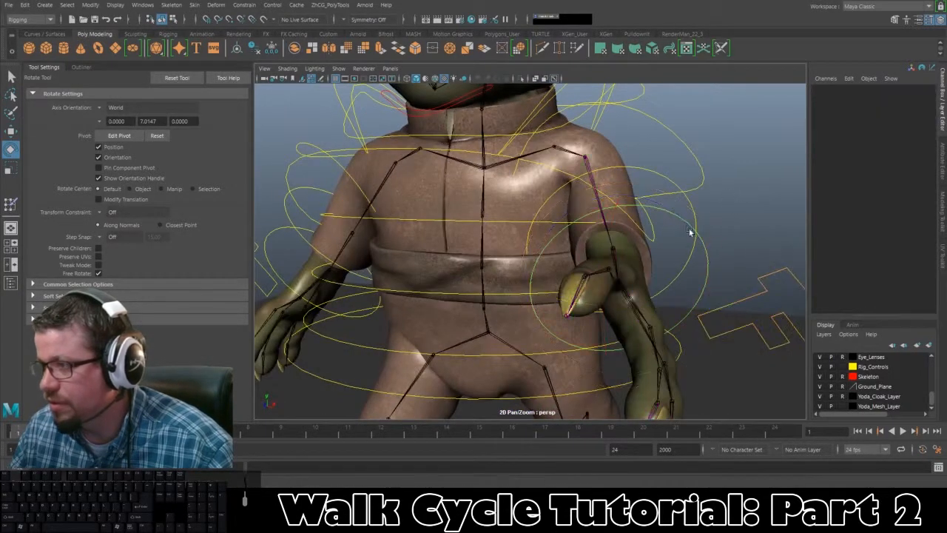
left_click_drag(689, 229, 719, 228, "alt")
left_click(716, 214)
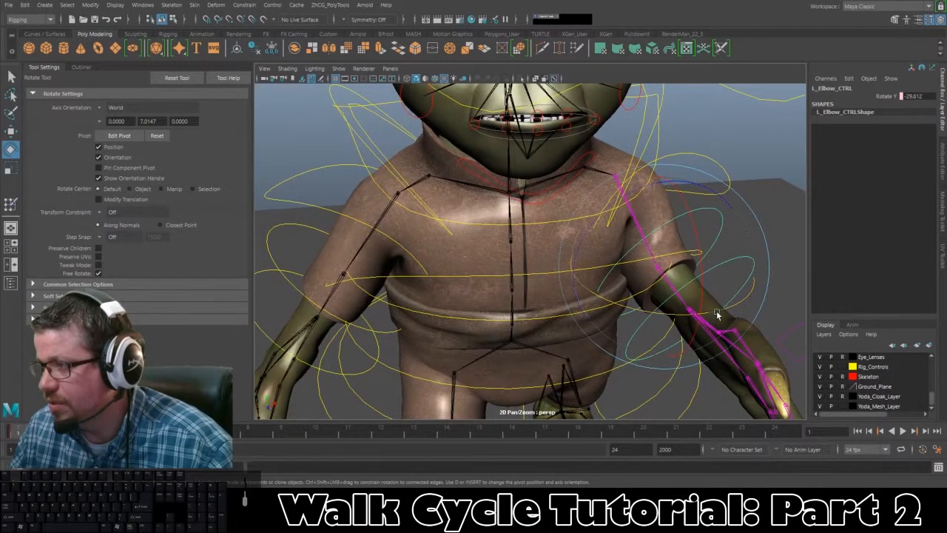
left_click_drag(716, 315, 512, 231)
left_click(623, 187)
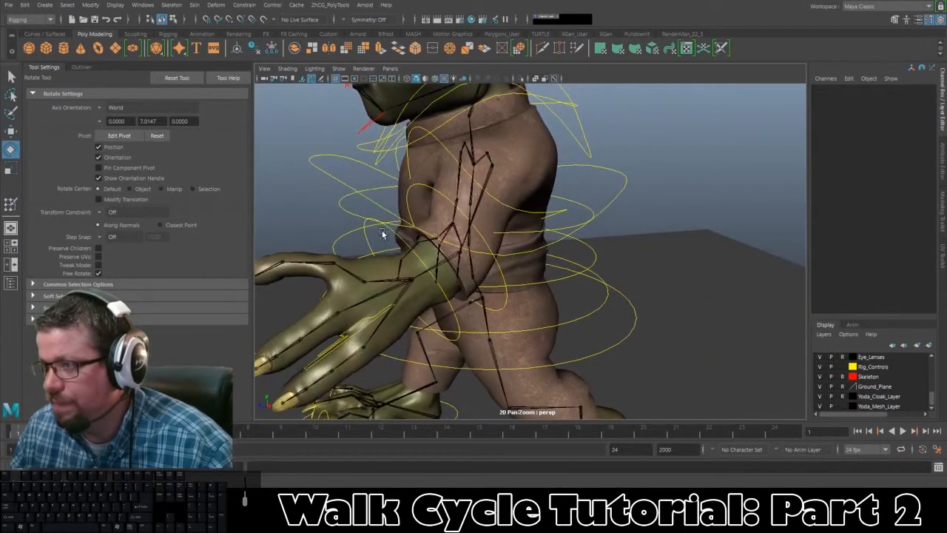
left_click(425, 188)
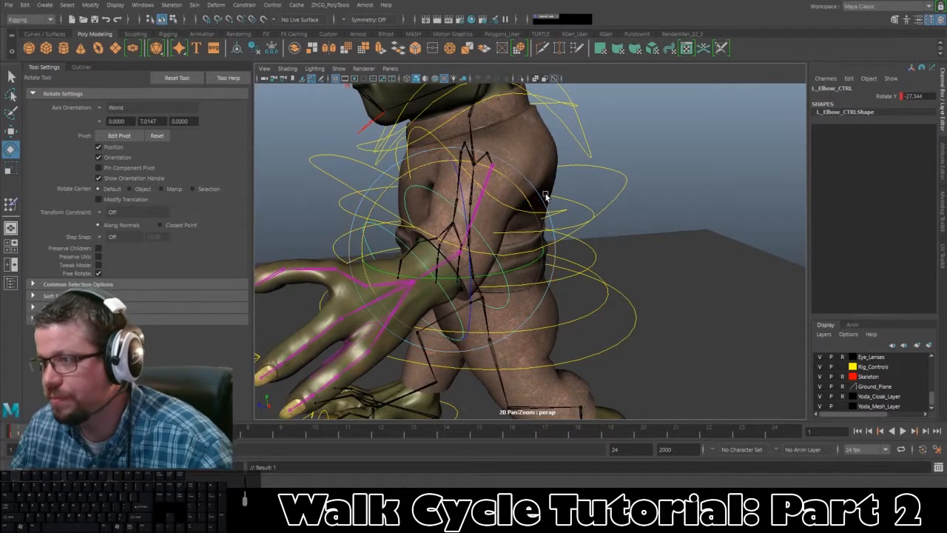
Rotate the left shoulder control to about X -5.2, Y -12.7, Z -72.8, judging the arm pose from several angles.
left_click_drag(571, 189, 664, 148, "alt")
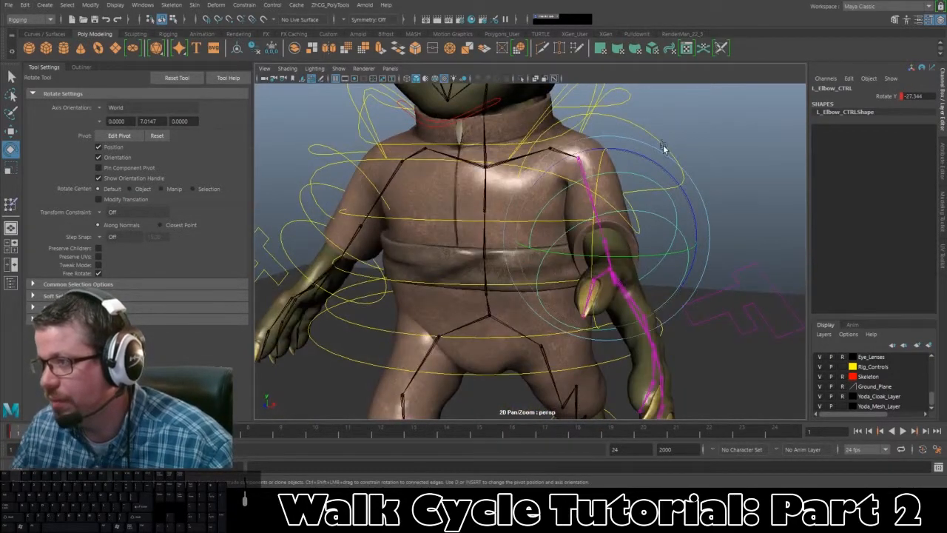
left_click(664, 150)
left_click_drag(661, 200, 588, 158, "alt")
left_click_drag(578, 207, 433, 241, "alt")
right_click_drag(433, 242, 482, 230, "alt")
left_click_drag(444, 205, 512, 219, "alt")
right_click_drag(514, 218, 502, 211, "alt")
left_click_drag(502, 211, 548, 218, "alt")
right_click_drag(548, 217, 585, 222, "alt")
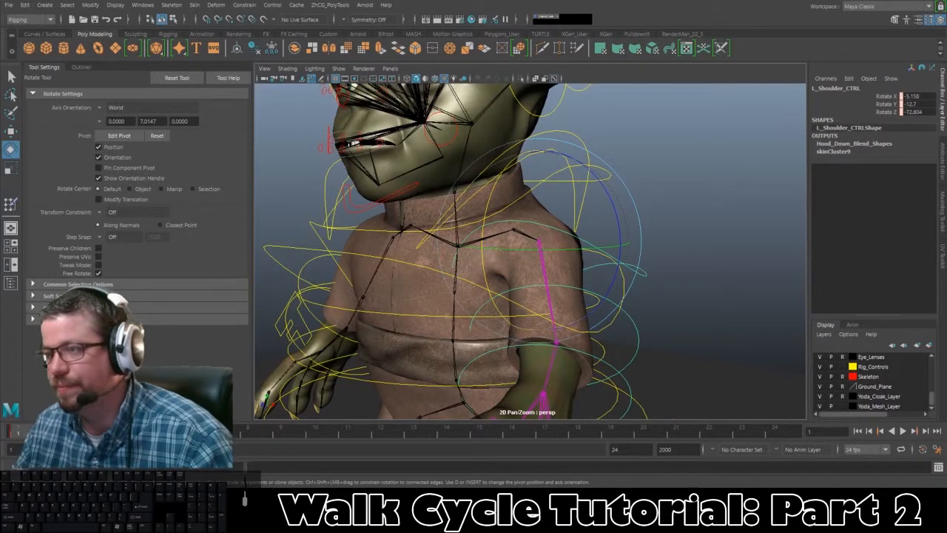
Reselect the left shoulder control and key its rotation at frame 1.
left_click(619, 200)
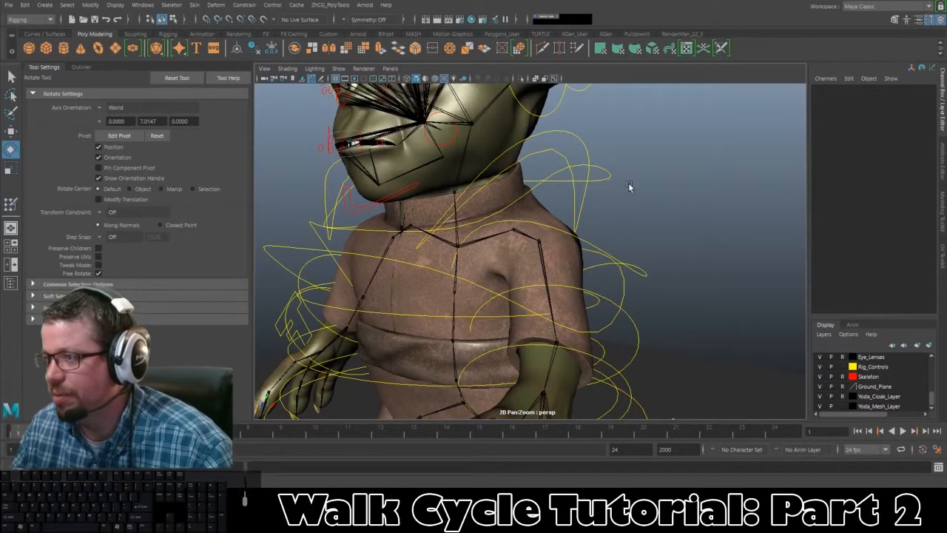
left_click_drag(628, 186, 668, 245, "alt")
left_click(668, 256)
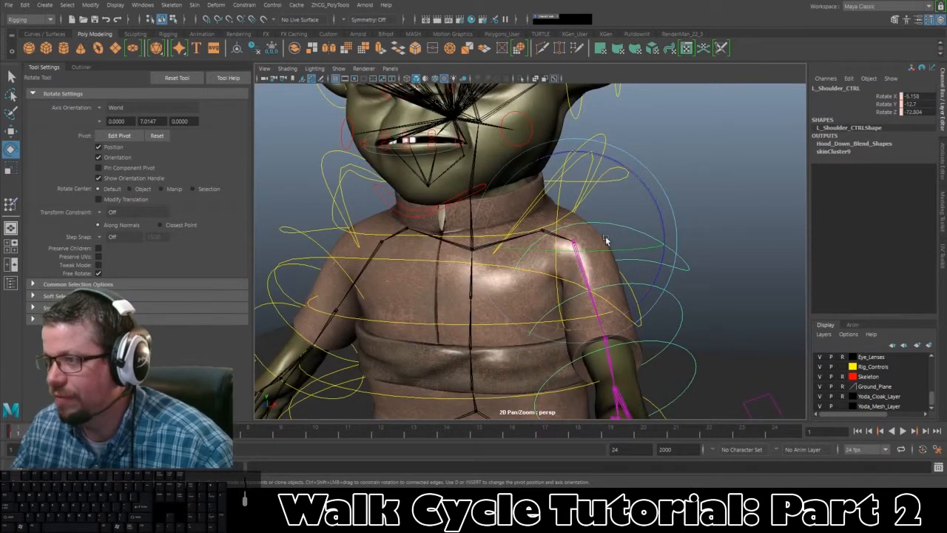
left_click_drag(605, 240, 618, 240, "alt")
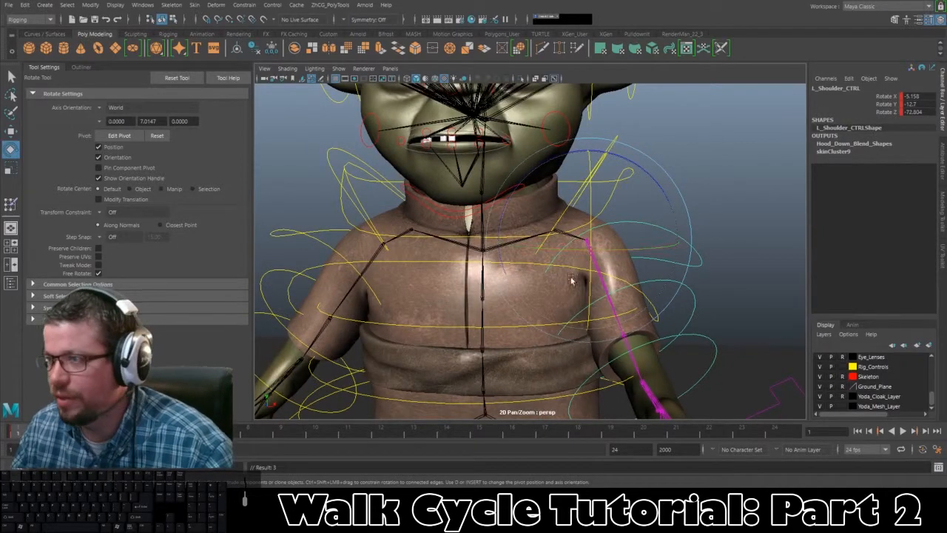
Straighten the left arm slightly by rotating the left elbow control to about Y -23.9, and key it at frame 1.
right_click_drag(572, 280, 510, 290, "alt")
left_click_drag(509, 290, 454, 296, "alt")
right_click_drag(444, 297, 463, 301, "alt")
left_click_drag(463, 301, 428, 267, "alt")
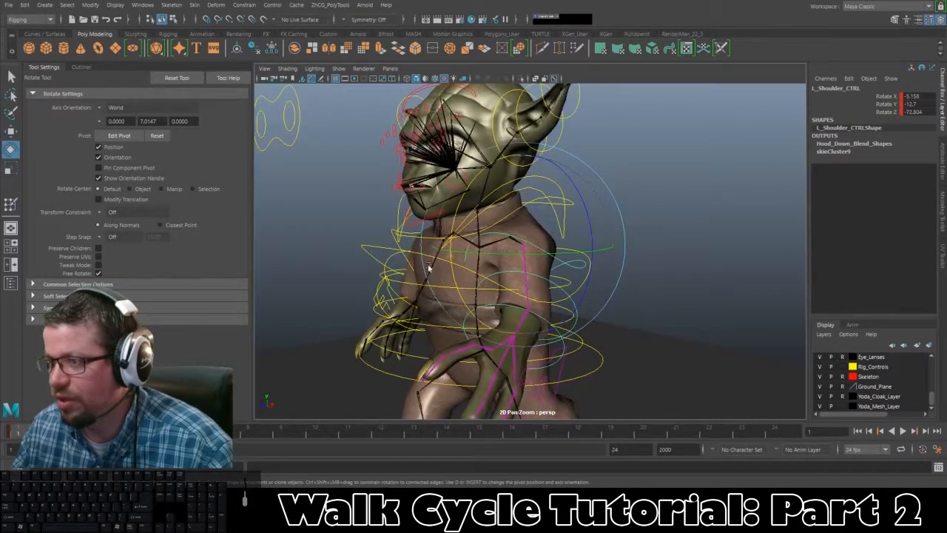
right_click_drag(428, 268, 501, 267, "alt")
left_click_drag(574, 279, 589, 279, "alt")
right_click_drag(590, 279, 674, 244, "alt")
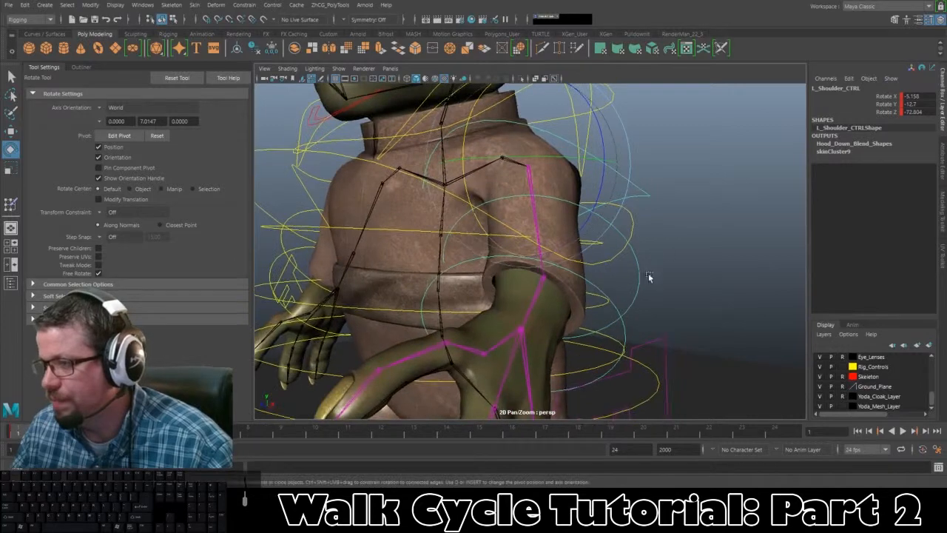
left_click(639, 288)
left_click_drag(638, 288, 641, 285, "alt")
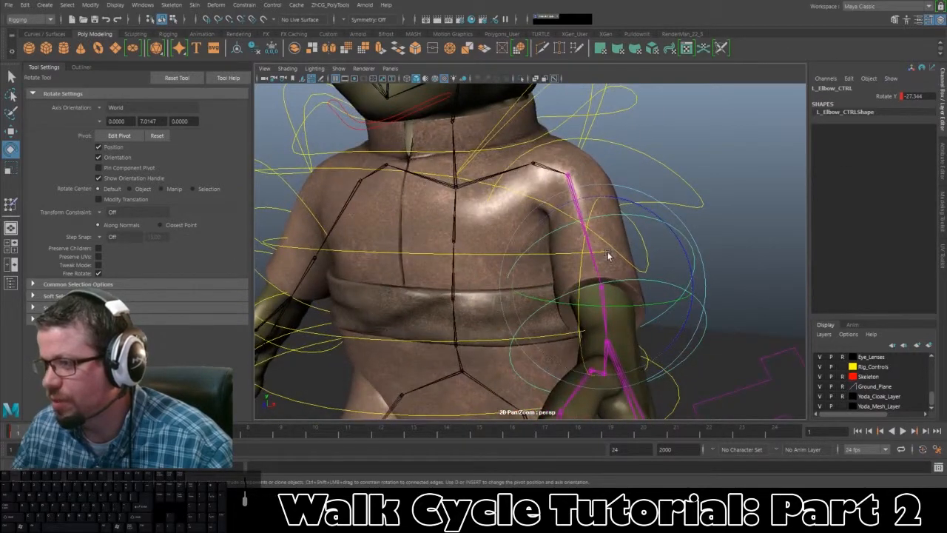
left_click_drag(607, 251, 381, 254)
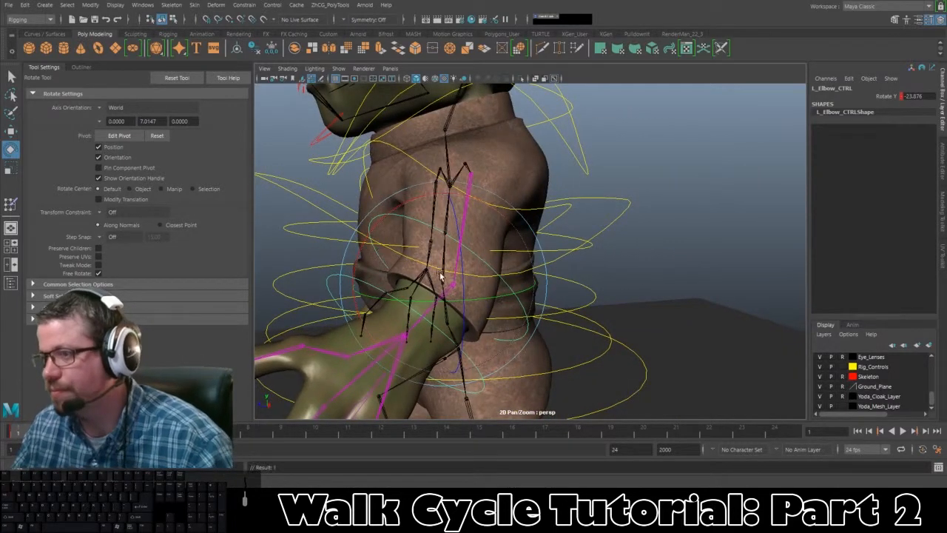
Preview the animation briefly and rotate the right shoulder control to about X 22.8, Y -28.9, Z 53.3.
key("alt+v")
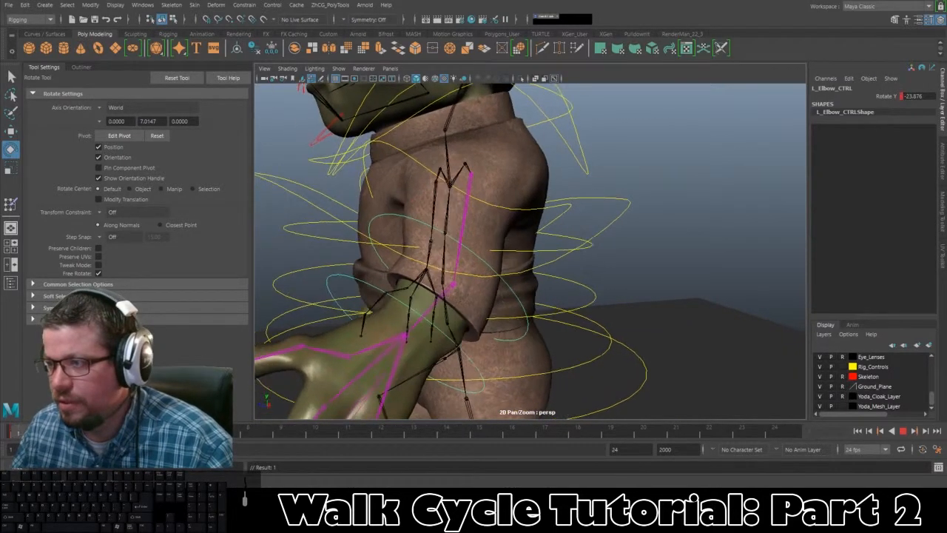
key("alt+v")
left_click_drag(377, 254, 520, 256, "alt")
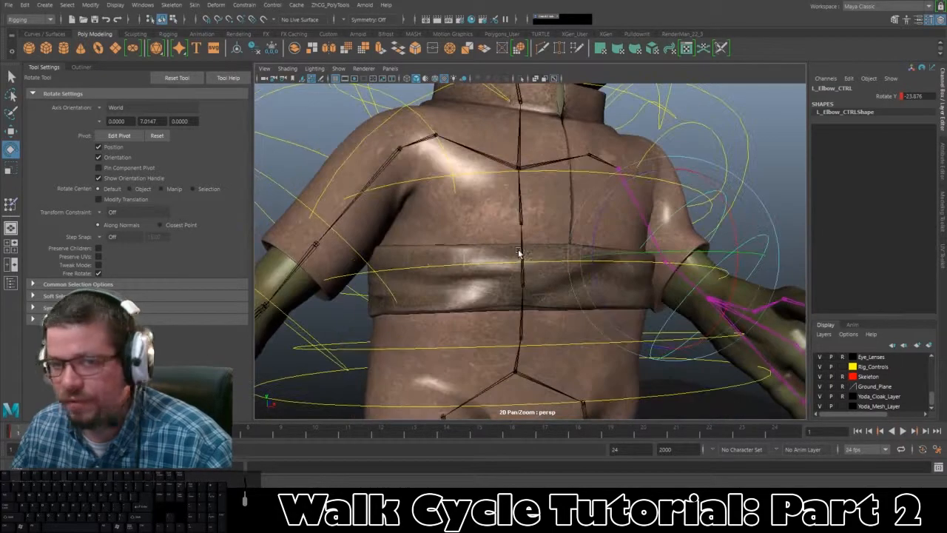
right_click_drag(506, 260, 495, 235, "alt")
left_click_drag(495, 235, 453, 185, "alt")
left_click(490, 148)
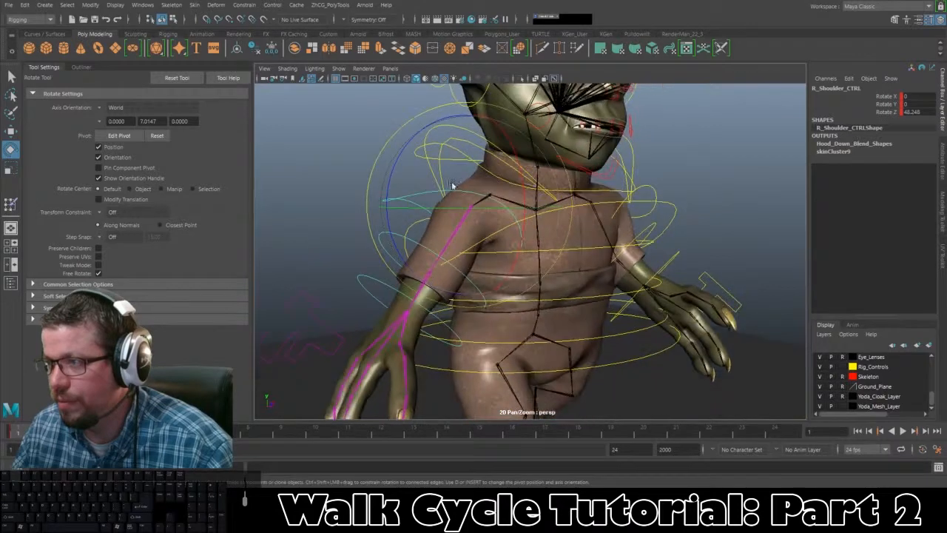
left_click_drag(517, 167, 427, 204)
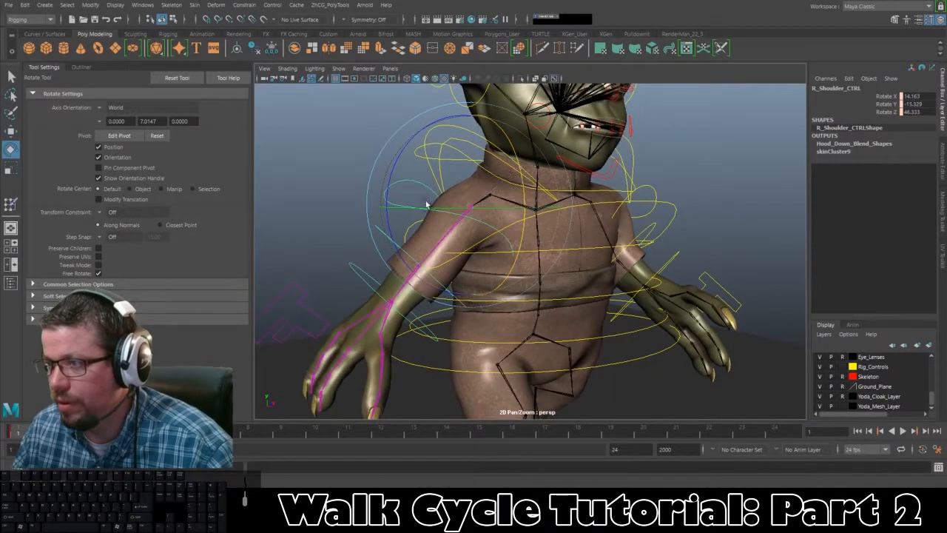
left_click_drag(405, 149, 453, 178)
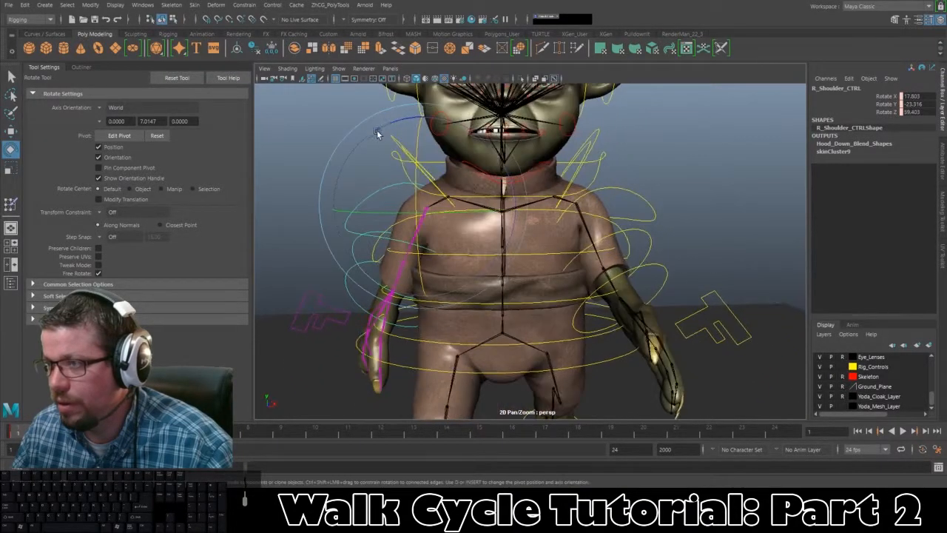
left_click_drag(376, 132, 545, 189)
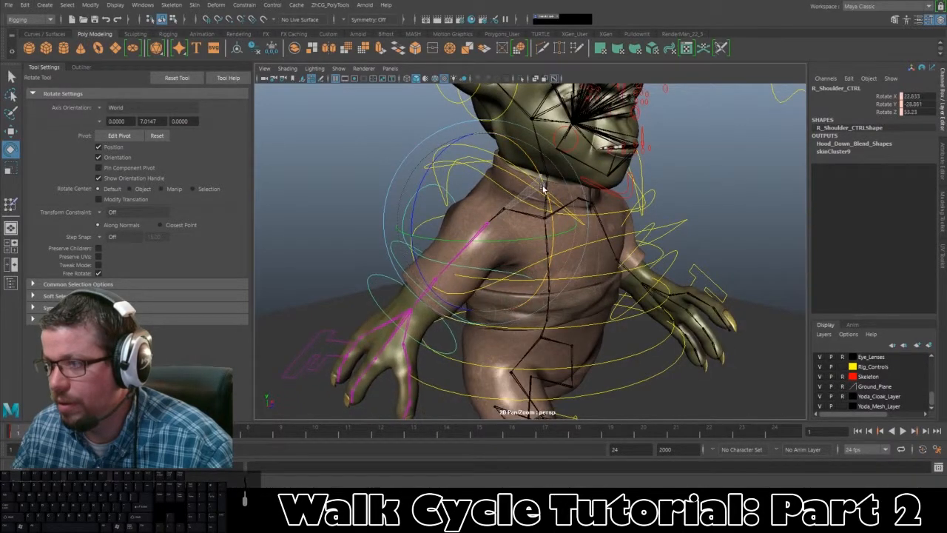
Bend the right arm by rotating the right elbow control to about Y 12.8.
left_click(390, 200)
left_click(394, 247)
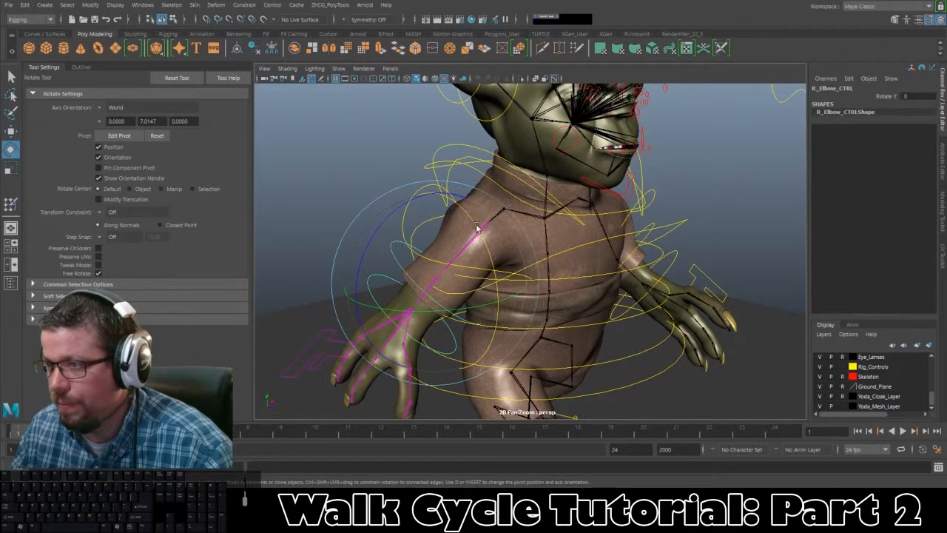
left_click_drag(477, 228, 339, 139)
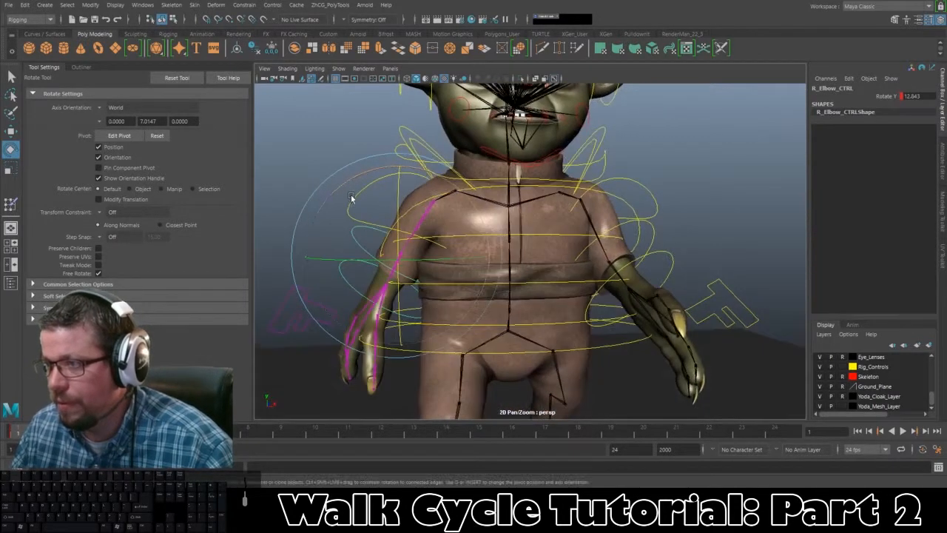
left_click(341, 139)
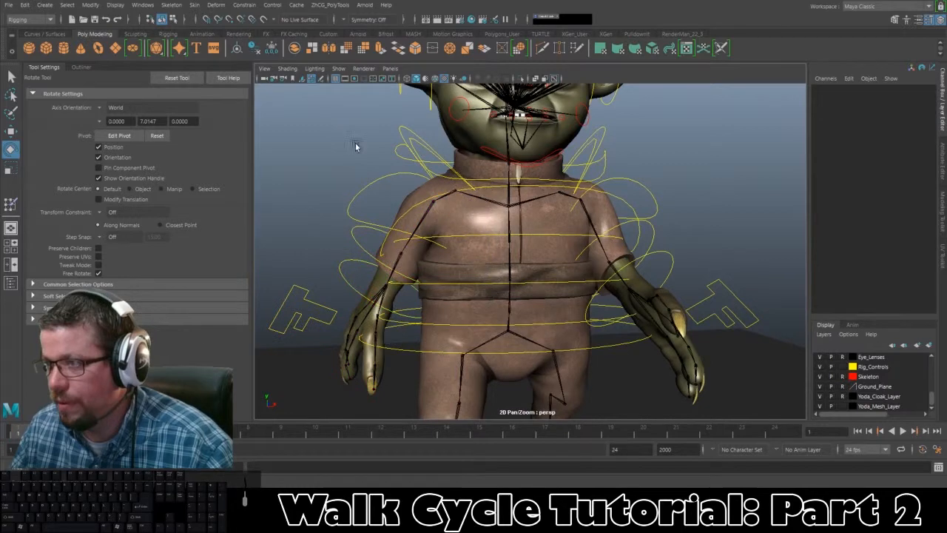
Examine the head mesh's skin weights for the right clavicle joint influence with the Paint Skin Weights tool.
left_click(418, 142)
left_click_drag(403, 115, 444, 142)
key("ctrl+z")
left_click(389, 119)
left_click(467, 119)
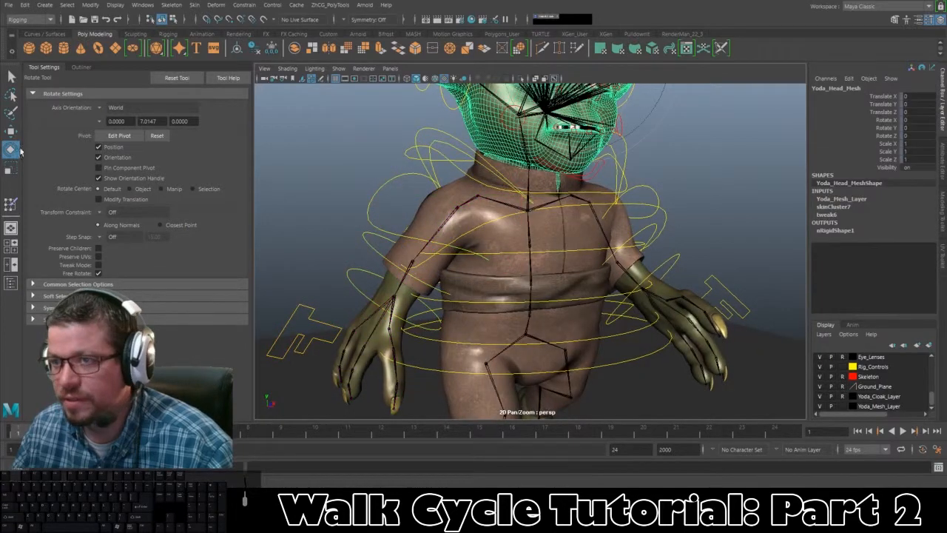
left_click(10, 204)
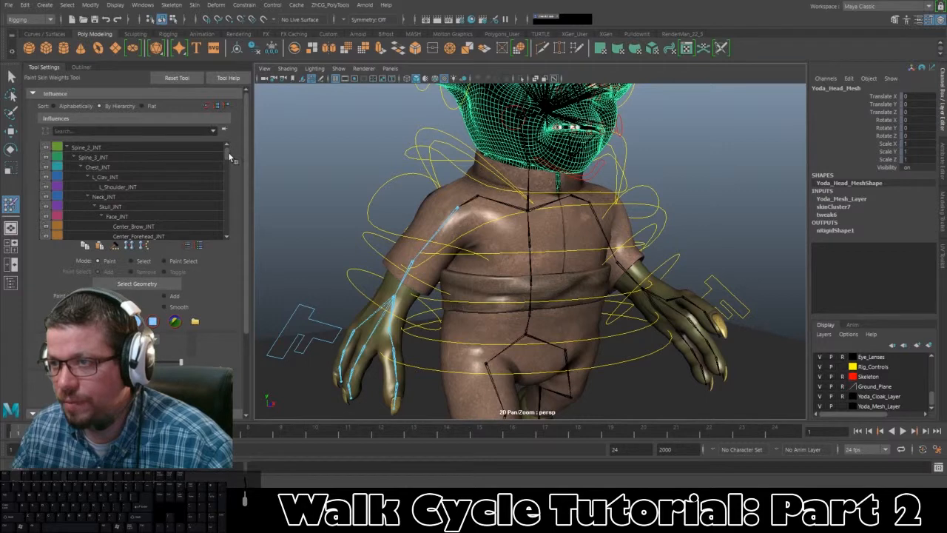
left_click_drag(227, 153, 224, 274)
left_click(151, 227)
left_click_drag(503, 160, 529, 191, "alt")
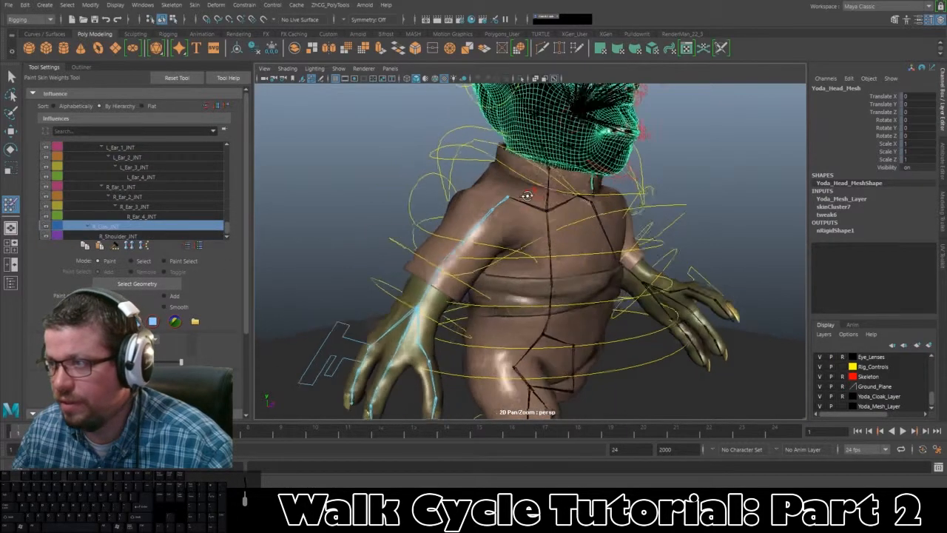
middle_click_drag(522, 148, 511, 238, "alt")
scroll(507, 236, "up", 5)
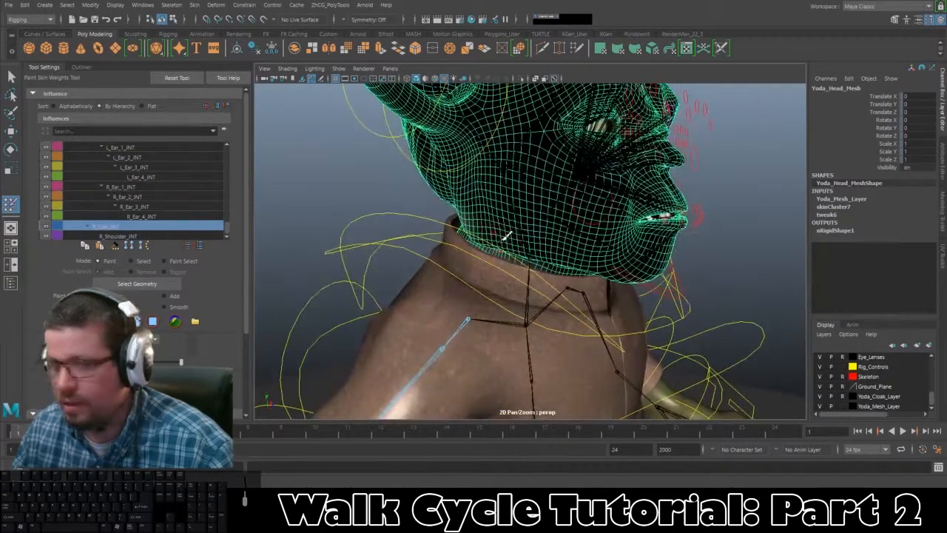
Leave weight painting, pose the right clavicle control at about X -0.2, Y 1.4, Z -19.5, and key it at frame 1.
left_click(11, 76)
mouse_move(381, 174)
left_mouse_down("alt")
mouse_move(351, 208)
mouse_move(383, 194)
mouse_move(373, 194)
mouse_move(411, 194)
left_mouse_up("alt")
key("e")
key("s")
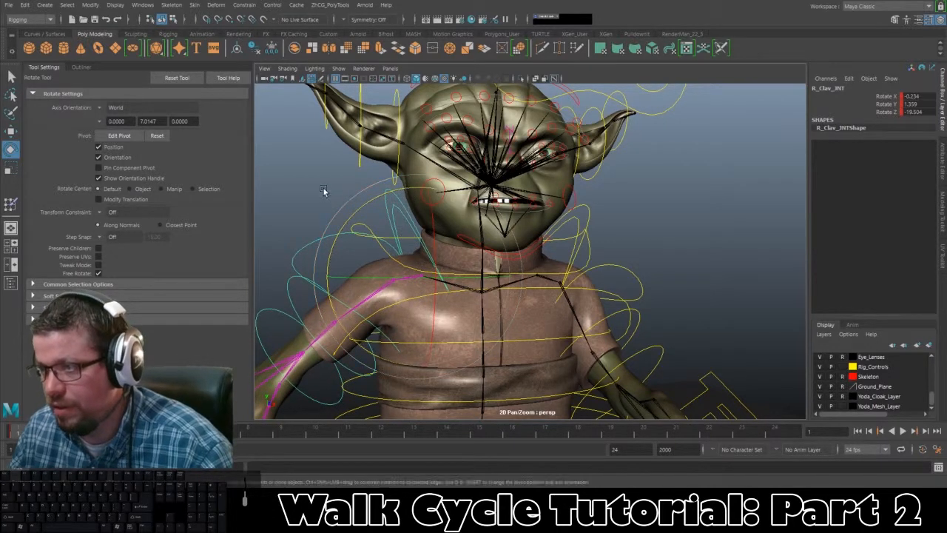
Lower the right arm by rotating the right shoulder control to about X 20.8, Y -29.6, Z 78.4, and key it at frame 1.
left_click(324, 191)
left_click(330, 253)
left_click_drag(342, 218, 339, 245)
key("s")
Swing the right arm further by rotating the right shoulder control to about X 27.9, Y -39.6, Z 76.9, keyed at frame 1.
left_click_drag(364, 277, 325, 165, "alt")
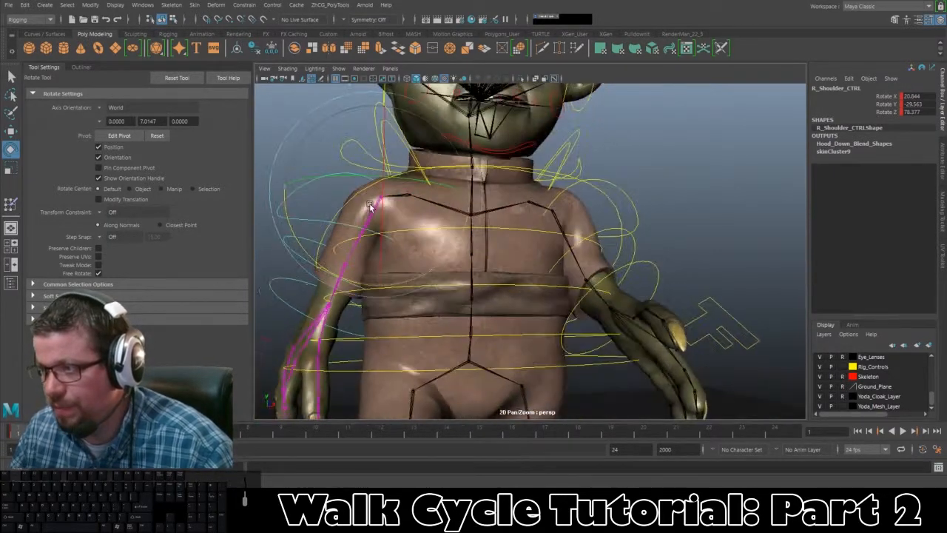
left_click_drag(296, 131, 316, 144, "alt")
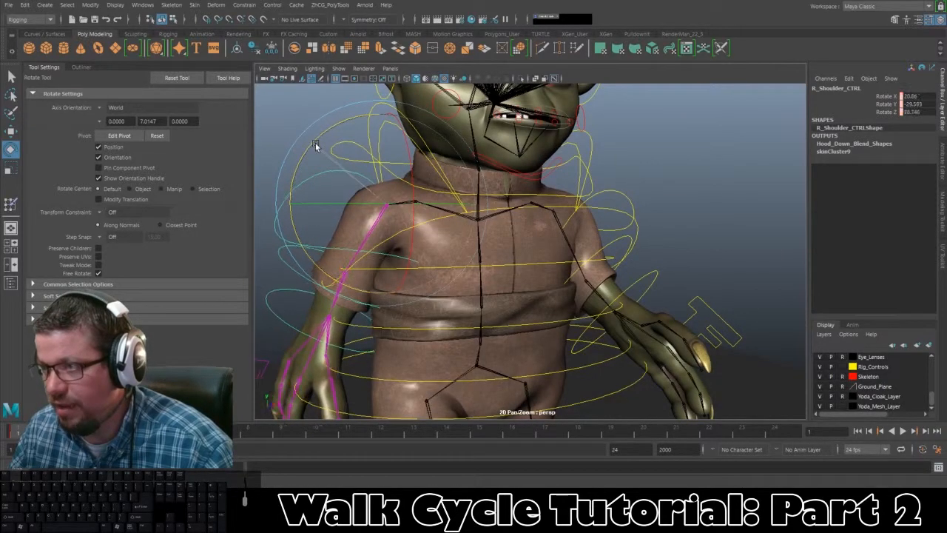
key("s")
left_click_drag(403, 153, 396, 188)
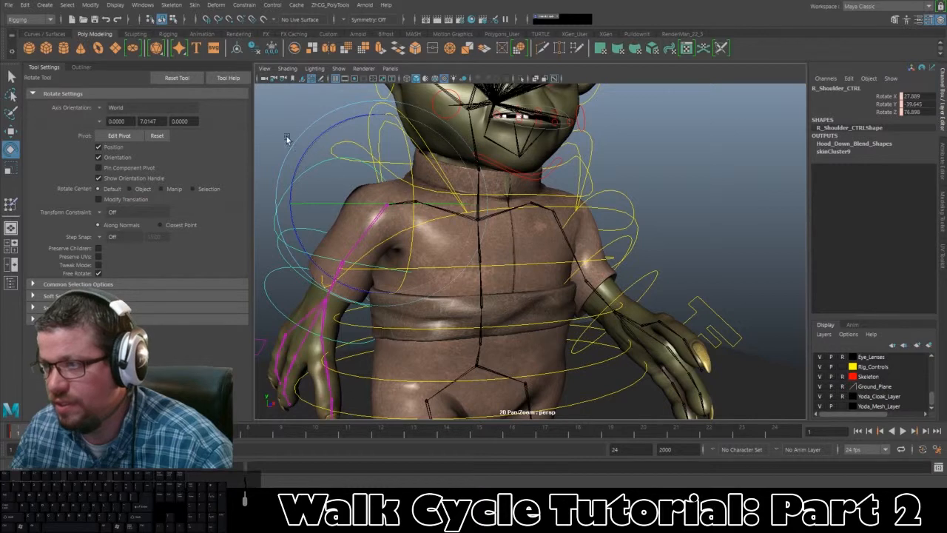
left_click(299, 239)
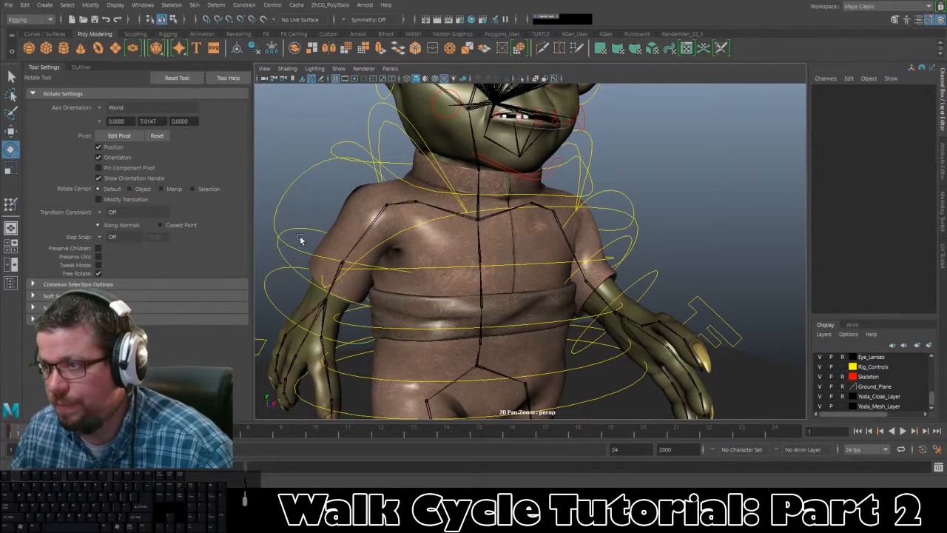
Increase the right elbow control's bend to about Y 16.4, checking the arm from the side.
left_click(310, 265)
left_click_drag(358, 223, 384, 210)
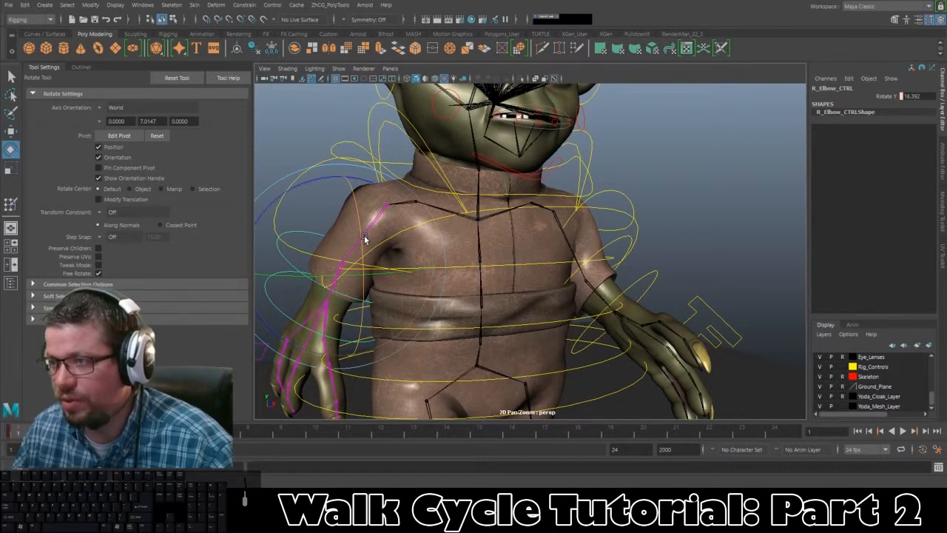
left_click_drag(364, 238, 428, 241, "alt")
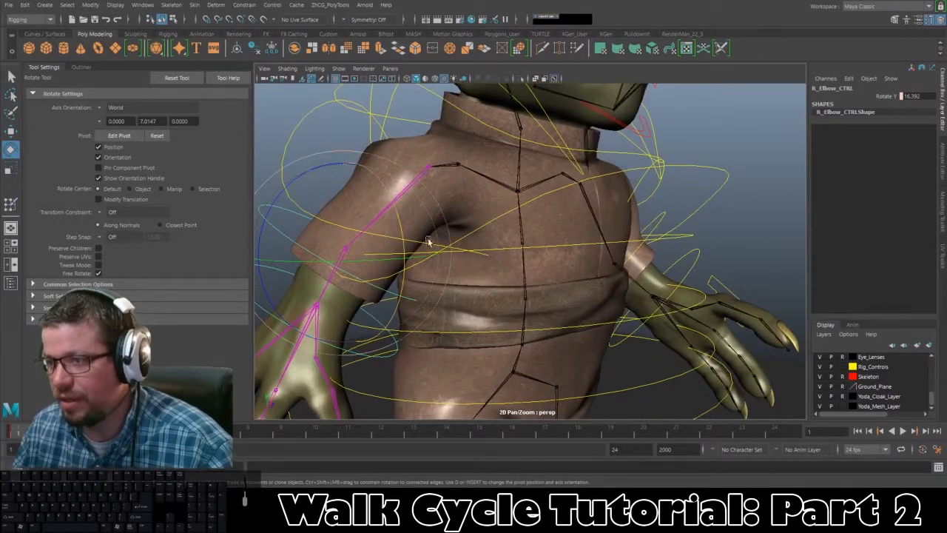
scroll(376, 236, "down", 3)
middle_click_drag(376, 237, 407, 127, "alt")
left_click(324, 220)
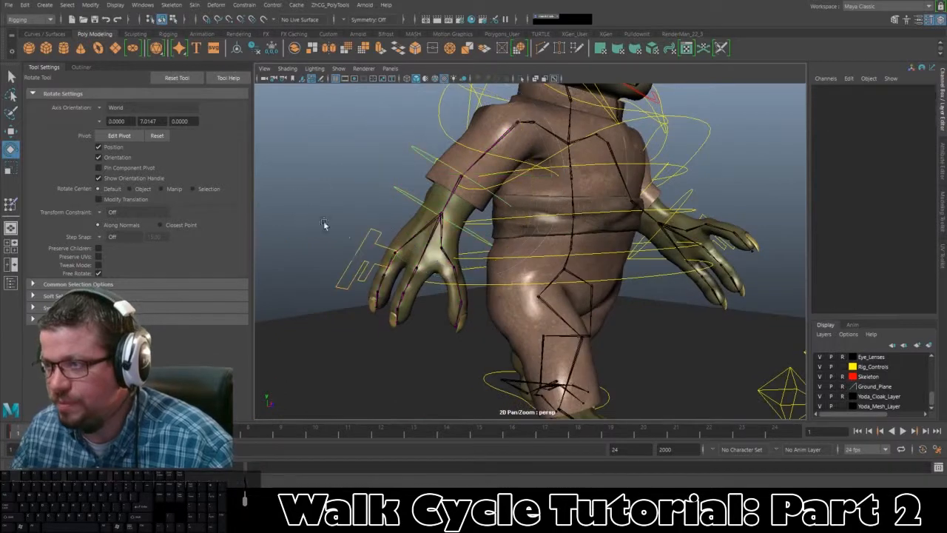
Rotate the right wrist control slightly, mainly around Y, to relax the hand.
left_click_drag(323, 220, 326, 240, "alt")
left_click(384, 196)
left_click_drag(373, 209, 409, 208, "alt")
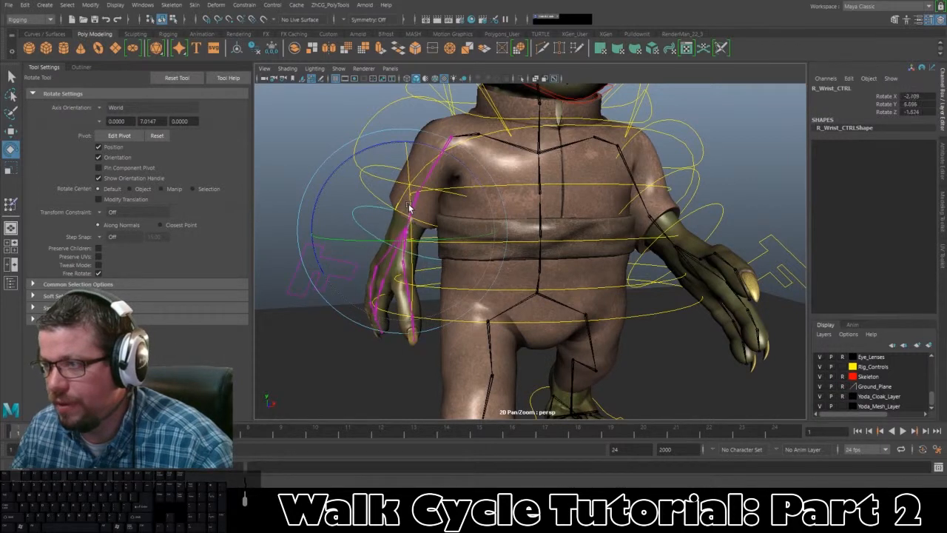
Rotate the left wrist control to about X -10.1, Y -3.2, Z -8.1 and key it at frame 1.
left_click(722, 216)
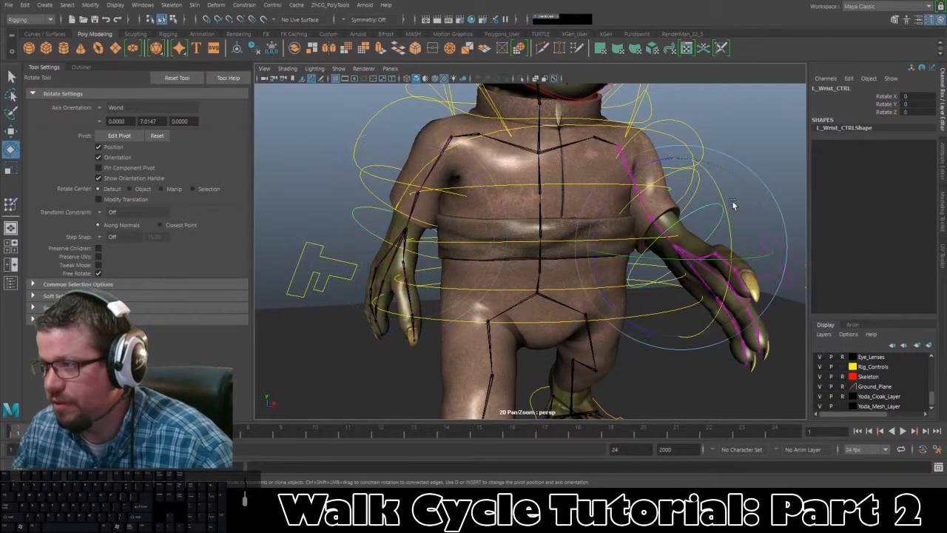
left_click_drag(728, 214, 723, 207)
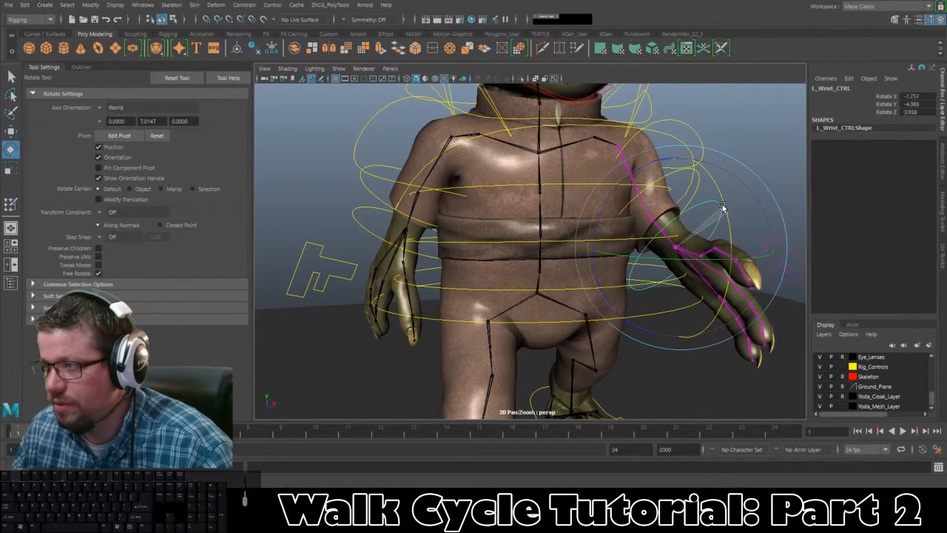
left_click_drag(598, 289, 594, 268)
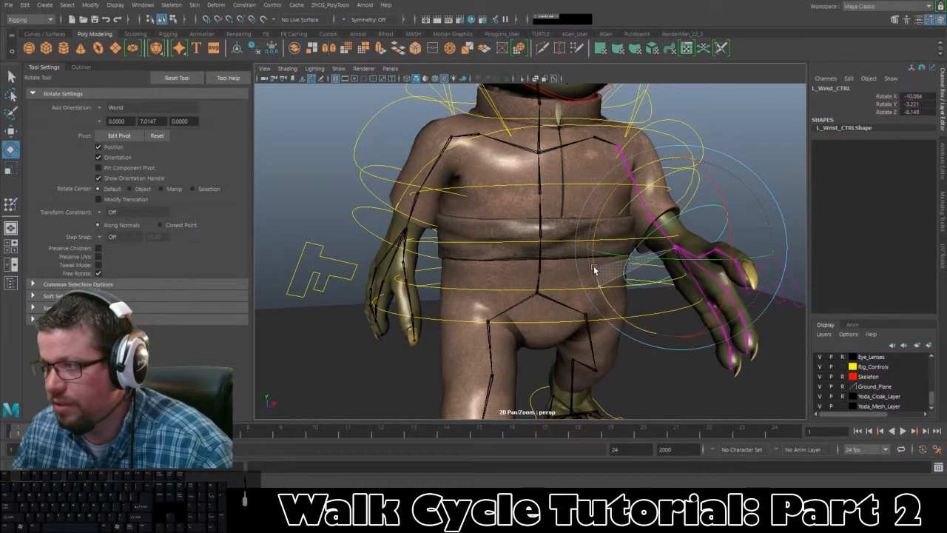
key("s")
Adjust the right wrist control's rotation to about X -3.4, Y 7.6, Z -2.1, keyed at frame 1.
left_click_drag(434, 232, 438, 233, "alt")
left_click(361, 231)
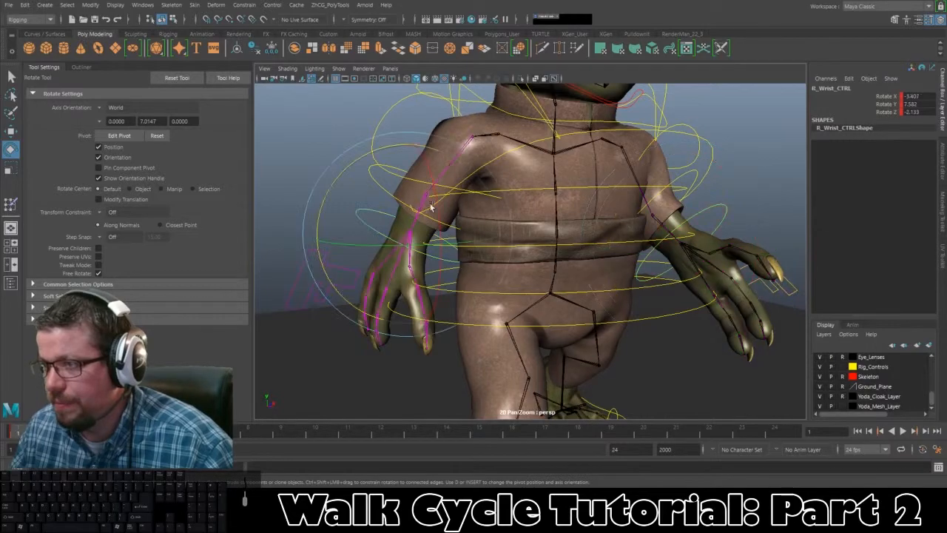
left_click_drag(437, 200, 382, 226, "alt")
left_click(404, 228)
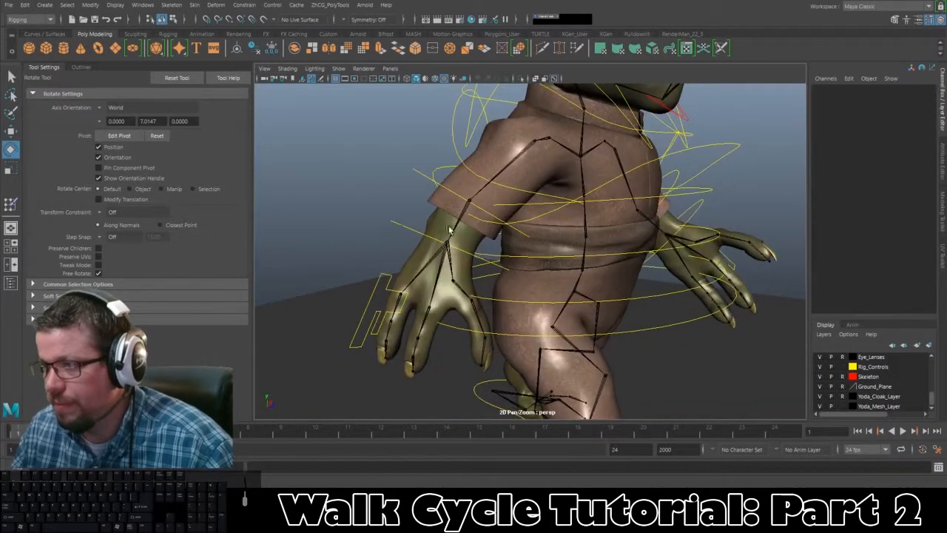
Try rotating the right shoulder control to about X 29.2, Y -41.2, Z 76.1 while viewing the character from behind.
left_click_drag(450, 228, 468, 219, "alt")
middle_click_drag(467, 219, 418, 251, "alt")
right_click_drag(418, 251, 514, 259, "alt")
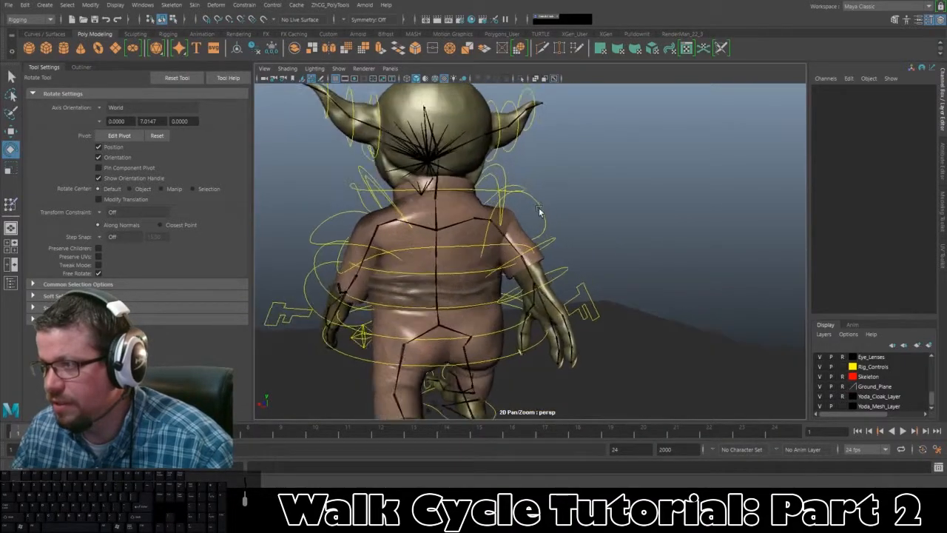
left_click(539, 222)
left_click_drag(539, 231, 537, 205, "alt")
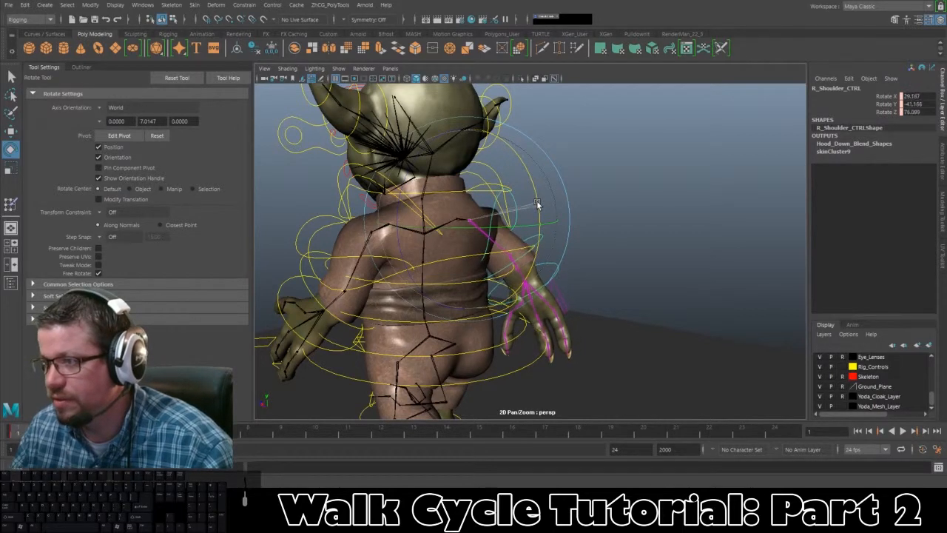
left_click(604, 202)
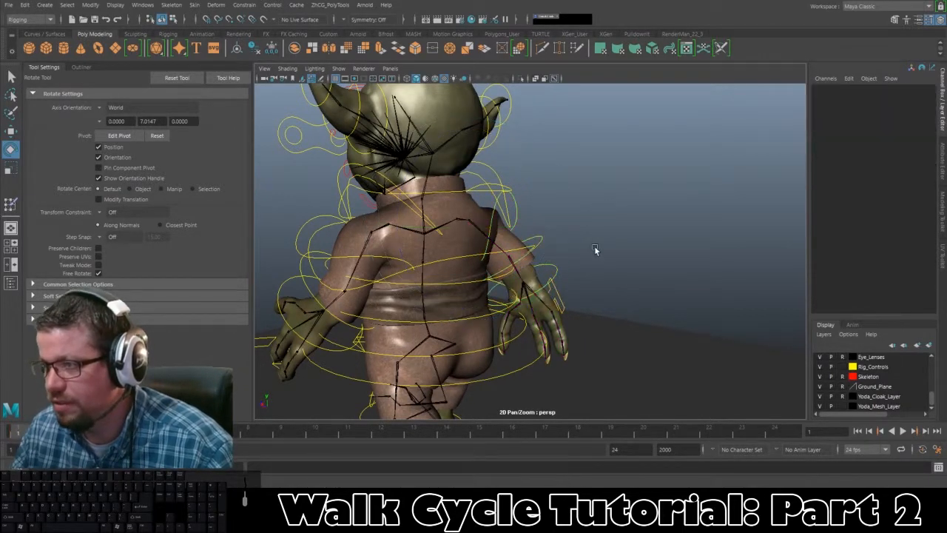
Examine the swing of both arms in the side view and from the front in the perspective view.
left_click_drag(595, 248, 581, 232, "alt")
key("space")
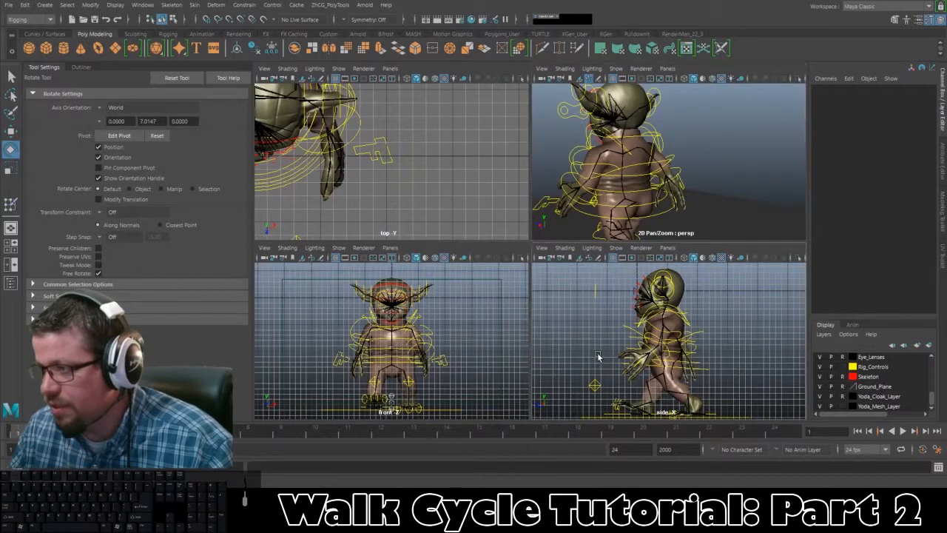
key("space")
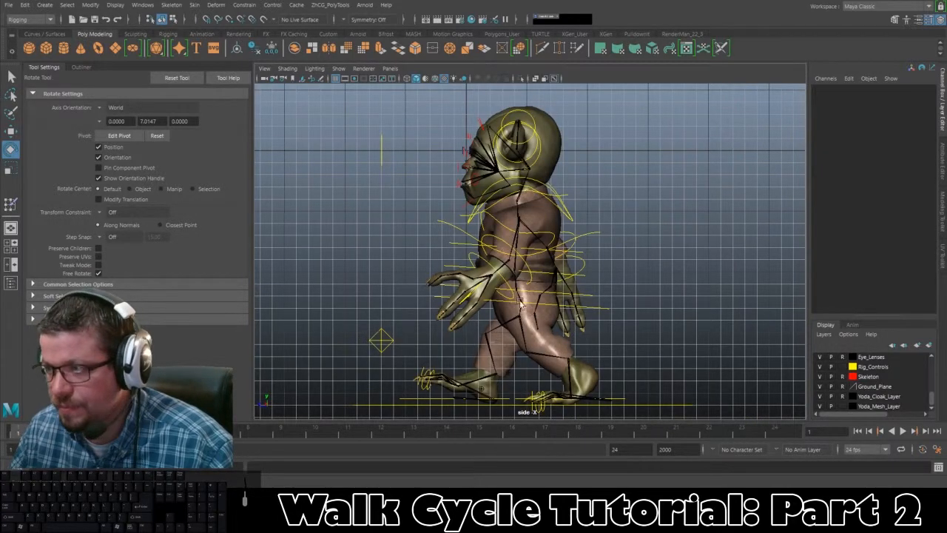
key("space")
left_click_drag(666, 174, 773, 179, "alt")
right_click_drag(592, 182, 639, 185, "alt")
middle_click_drag(640, 185, 642, 159, "alt")
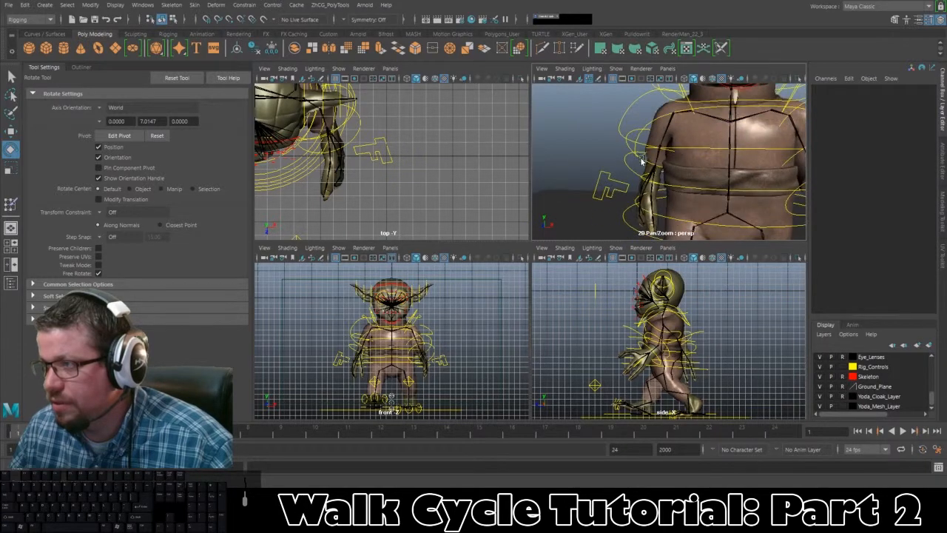
middle_click_drag(626, 119, 628, 165, "alt")
Inspect the right arm's shoulder and neighbouring controls, and examine both arms' pose from the front and side in the perspective view.
left_click(629, 170)
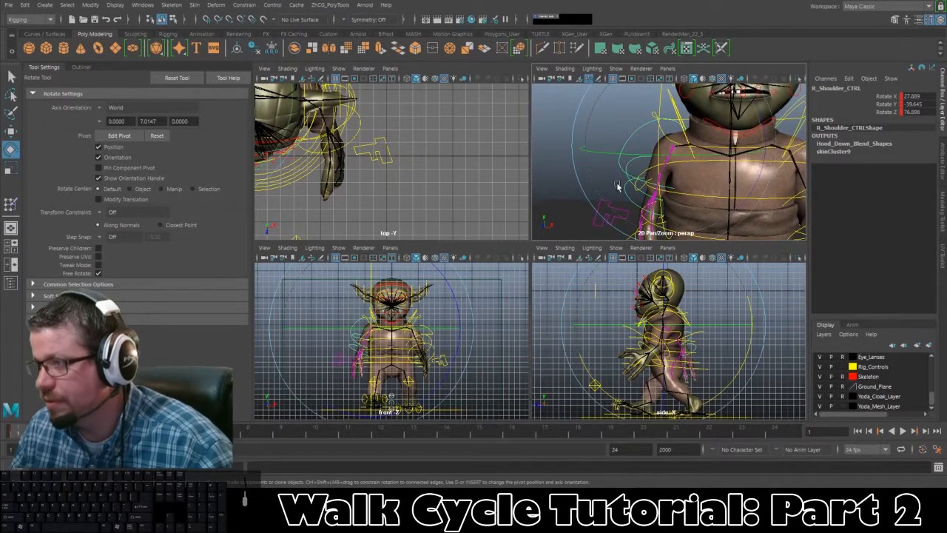
left_click(614, 162)
left_click(638, 173)
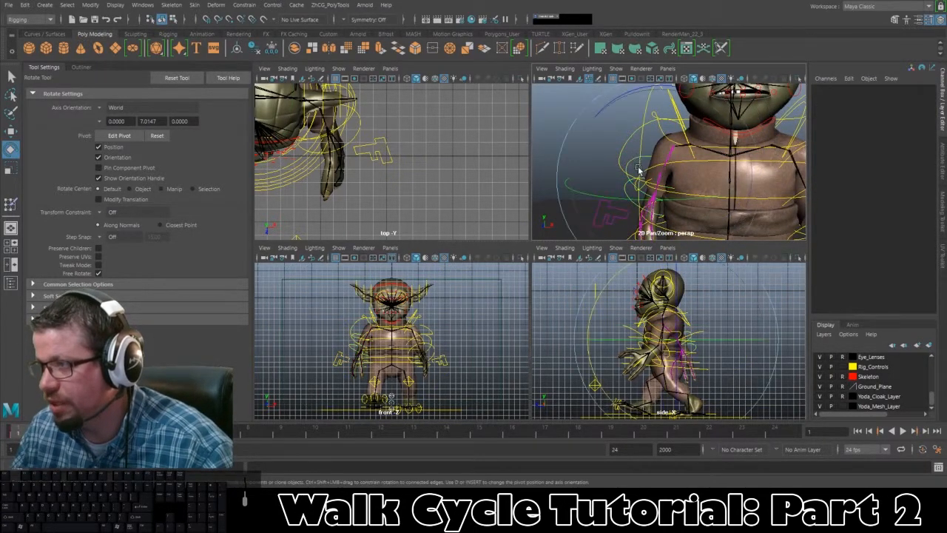
left_click(557, 129)
left_click_drag(581, 190, 611, 191, "alt")
middle_click_drag(611, 190, 609, 152, "alt")
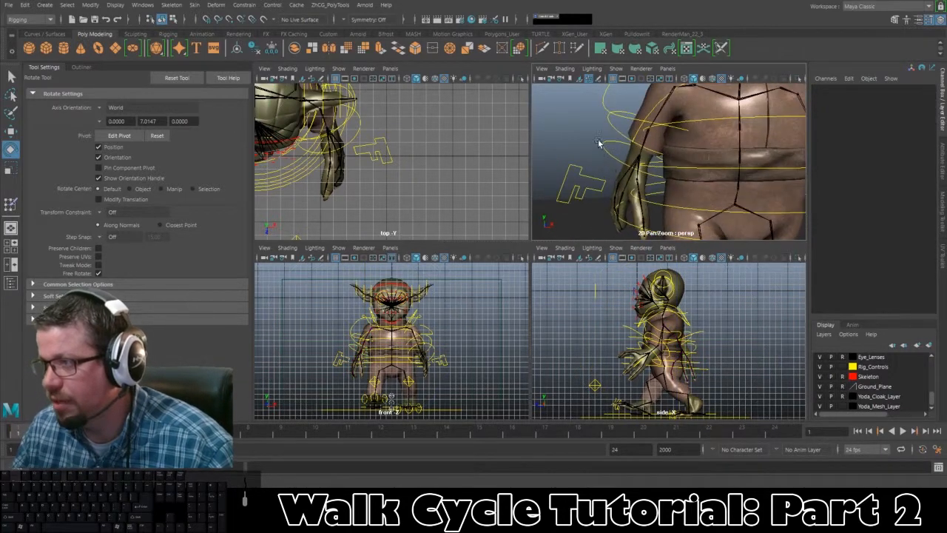
left_click(606, 152)
left_click(542, 97)
scroll(582, 152, "down", 4)
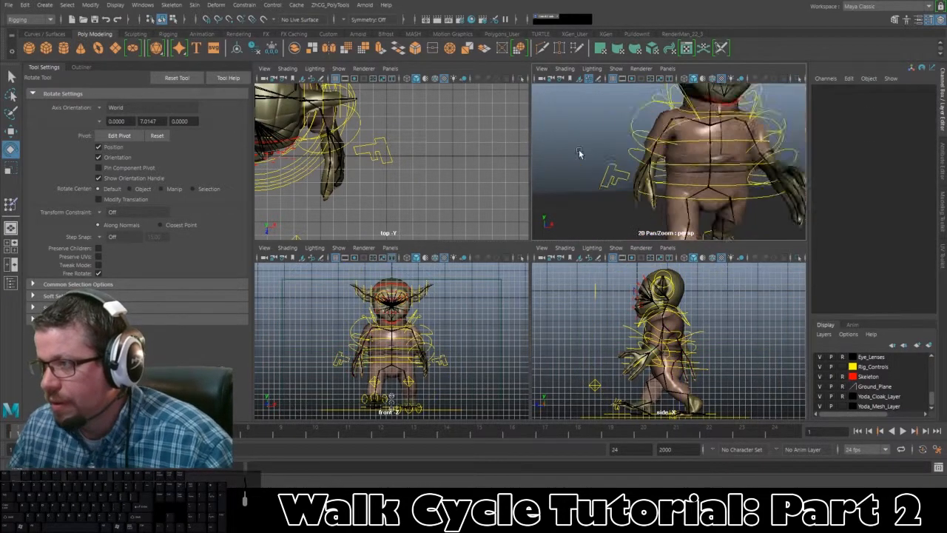
left_click_drag(611, 192, 549, 194, "alt")
middle_click_drag(636, 193, 583, 191, "alt")
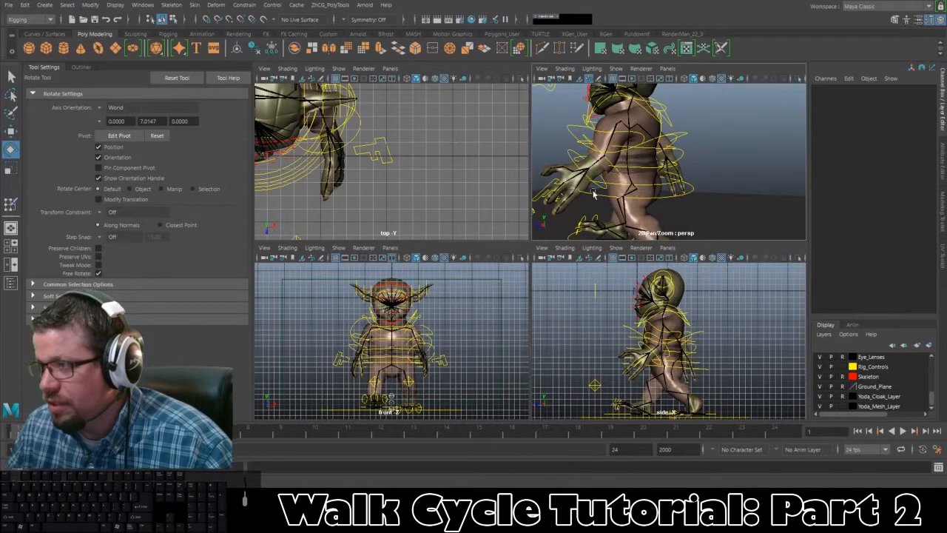
scroll(592, 195, "down", 4)
left_click_drag(583, 207, 714, 180, "alt")
middle_click_drag(697, 160, 703, 184, "alt")
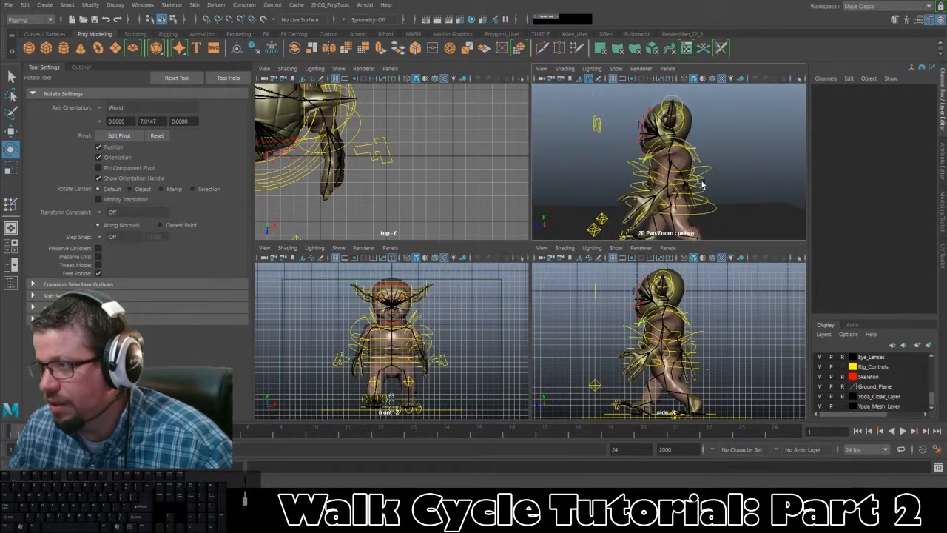
left_click_drag(703, 184, 711, 183, "alt")
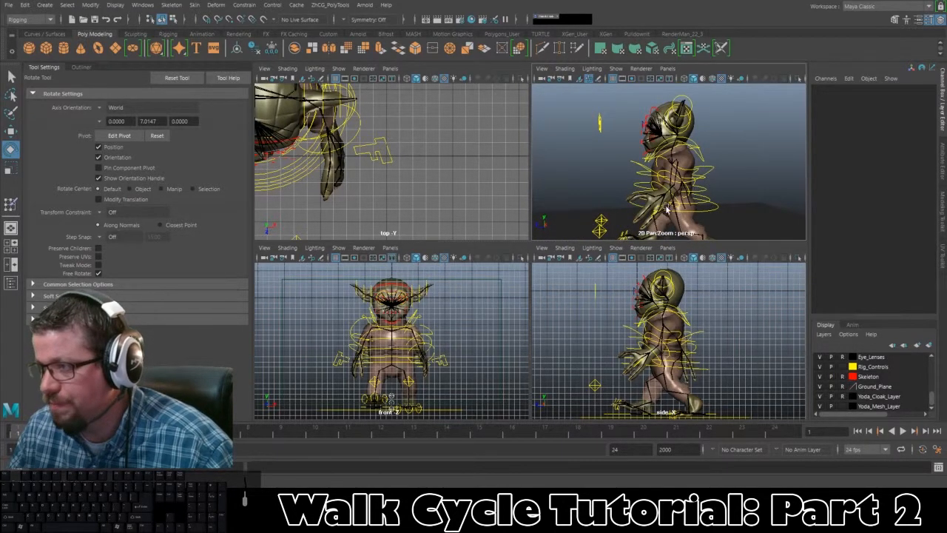
Play the walk cycle in the enlarged perspective view, stop at frame 4, and examine the arms from the side and behind.
key("space")
left_click_drag(616, 221, 509, 242, "alt")
left_click_drag(545, 280, 578, 273, "alt")
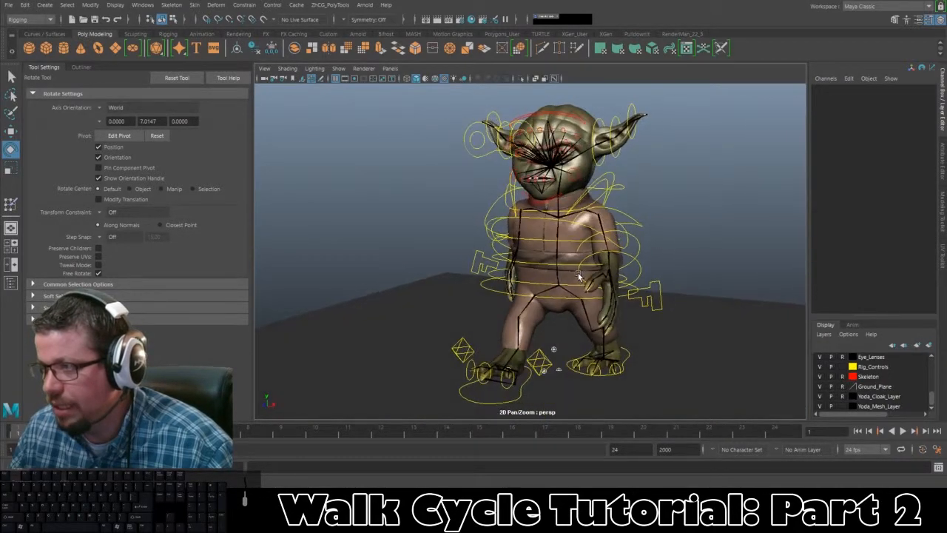
right_click_drag(579, 274, 567, 319, "alt")
left_click_drag(567, 319, 545, 318, "alt")
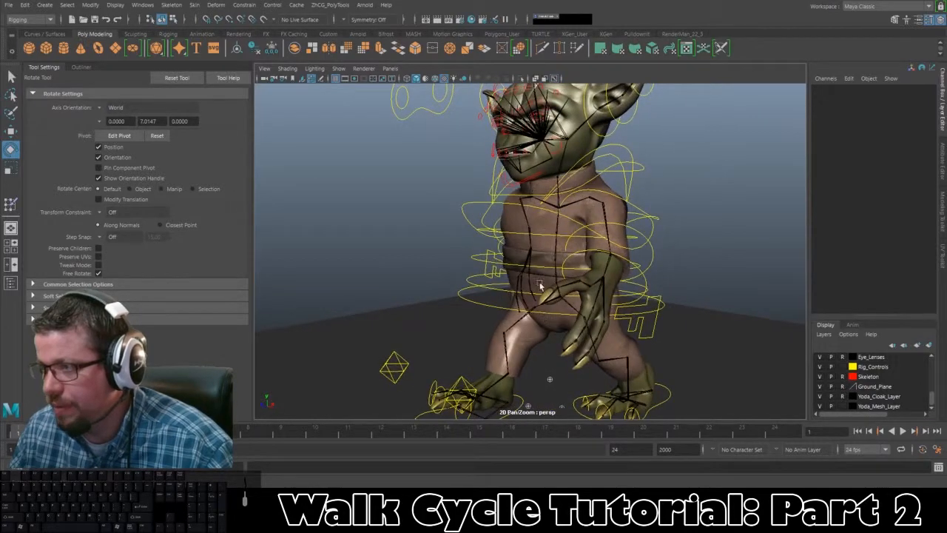
key("alt+v")
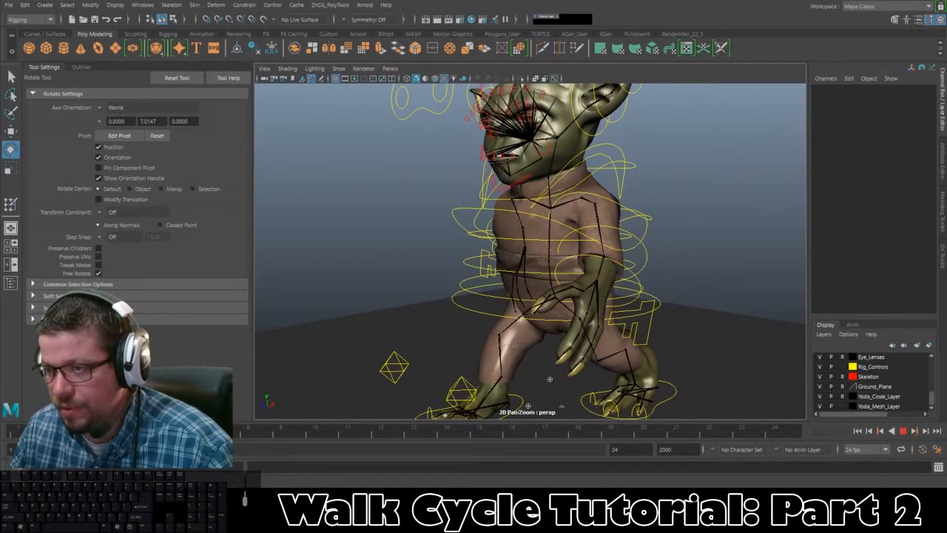
left_click_drag(548, 253, 488, 255, "alt")
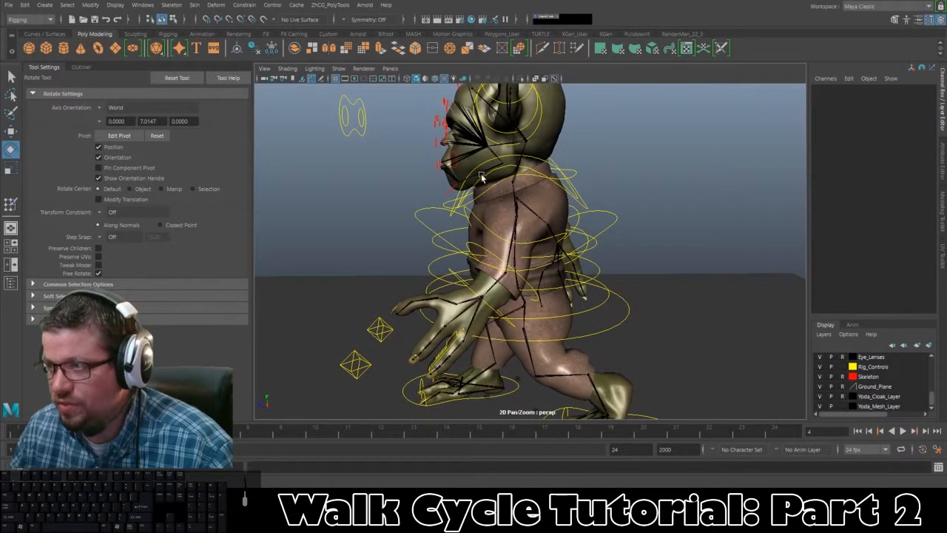
left_click_drag(479, 217, 384, 216, "alt")
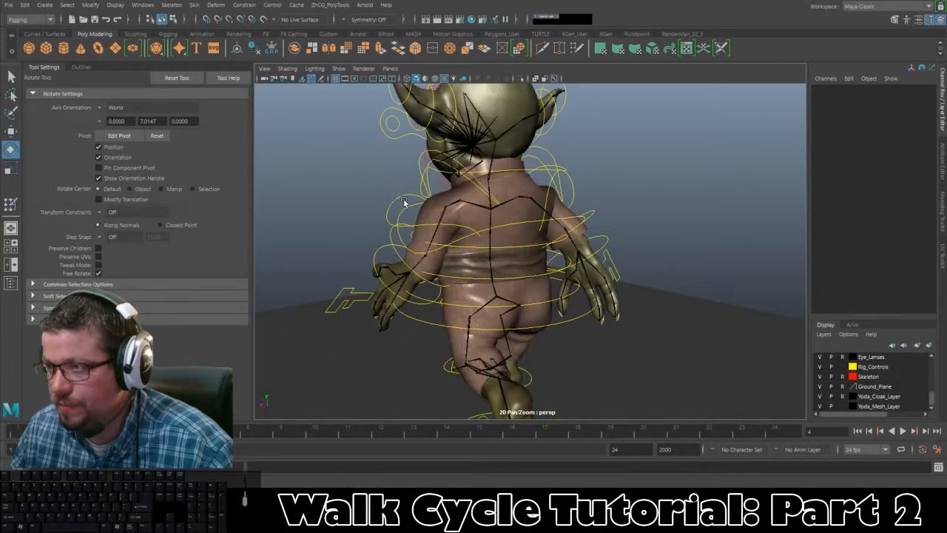
At frame 4, rotate the left shoulder control to about X -11.3, Y -24.0, Z -70.7 and the left elbow to about Y -33.8.
left_click(403, 201)
left_click_drag(486, 154, 489, 173)
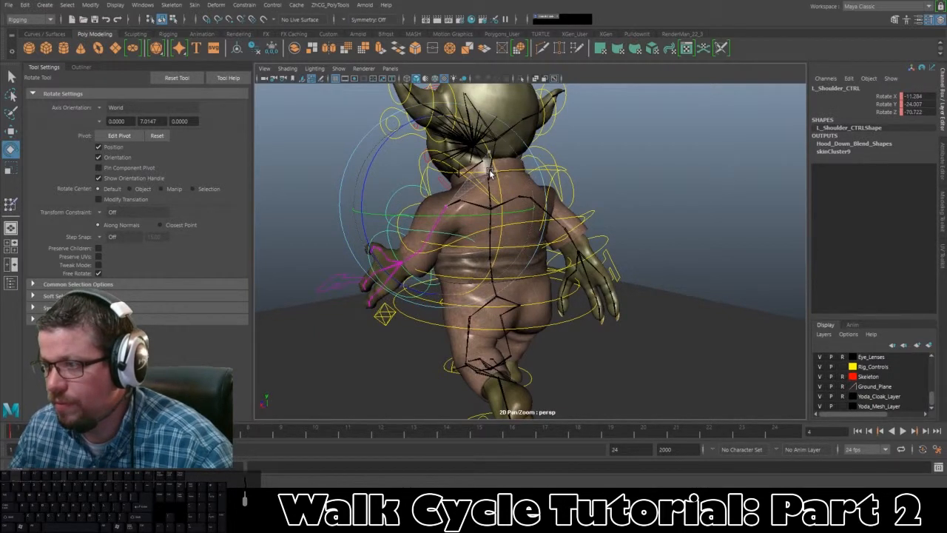
left_click_drag(489, 173, 348, 200, "alt")
left_click(342, 200)
left_click(420, 237)
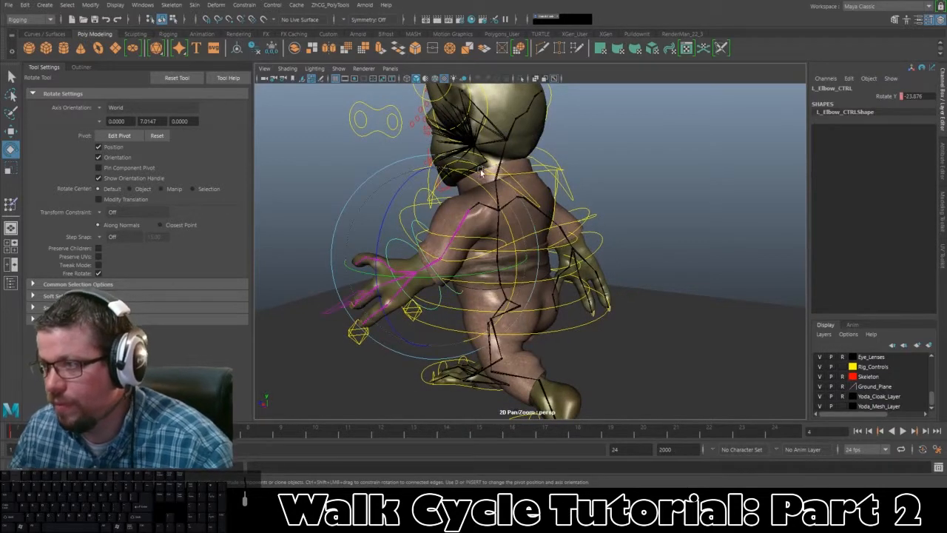
left_click_drag(481, 186, 488, 201)
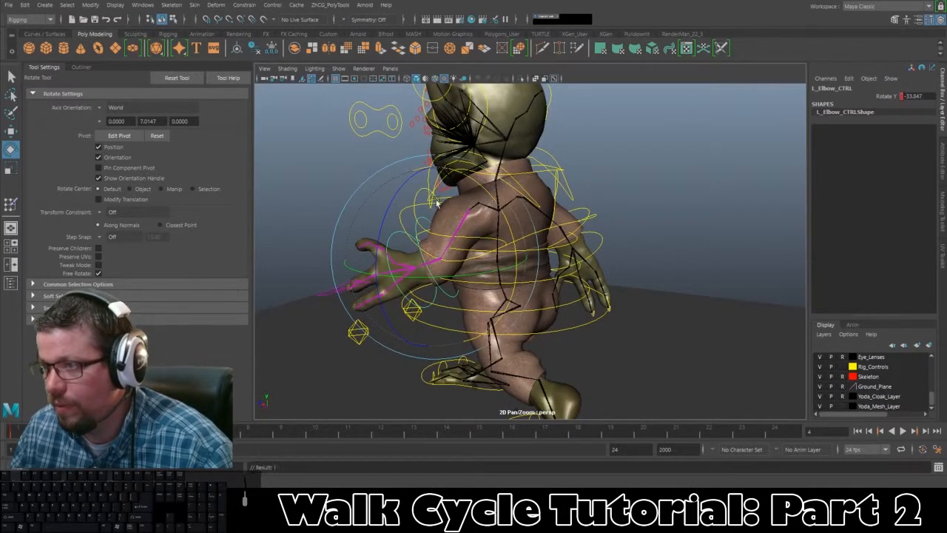
left_click(350, 231)
Rotate the left wrist control to about X -11.4, Y -8.8, Z -6.4 and key it at frame 4.
left_click(394, 233)
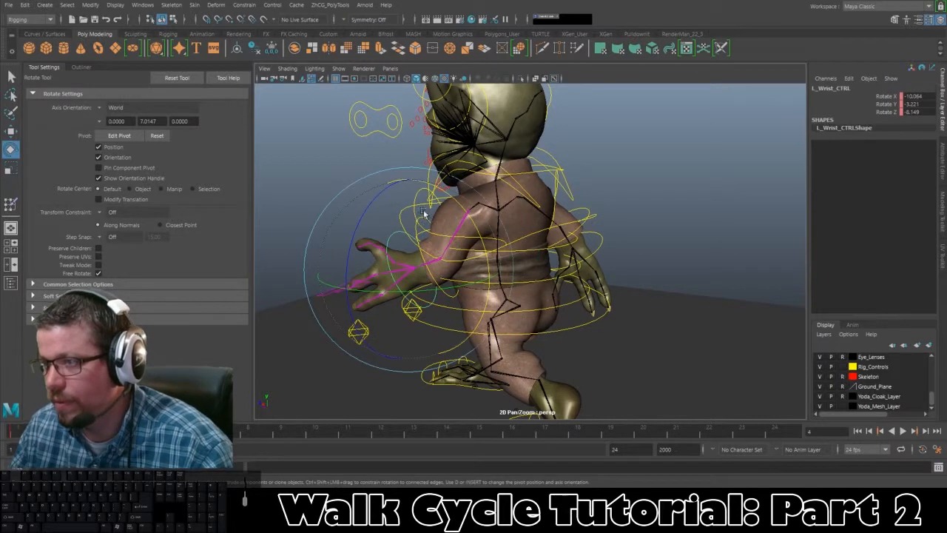
left_click_drag(450, 198, 455, 208)
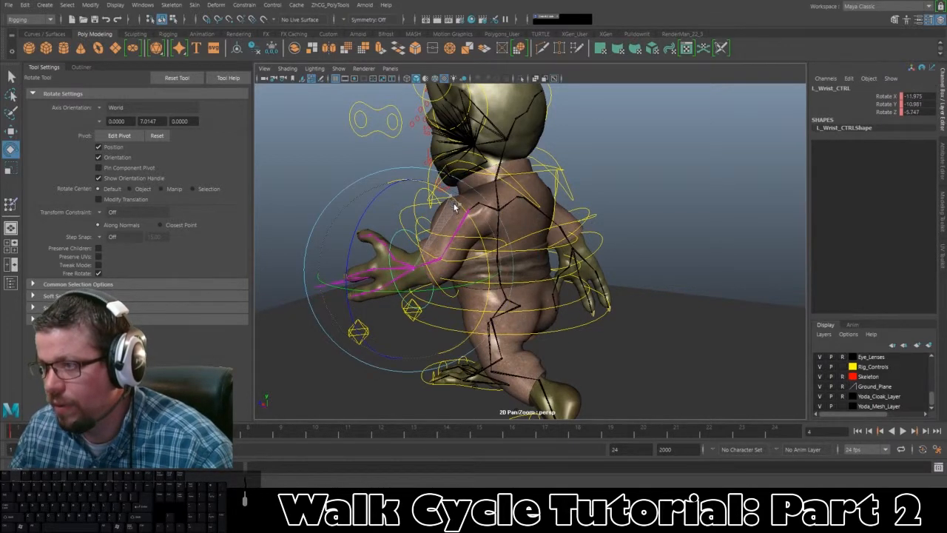
left_click_drag(455, 207, 456, 205)
key("w")
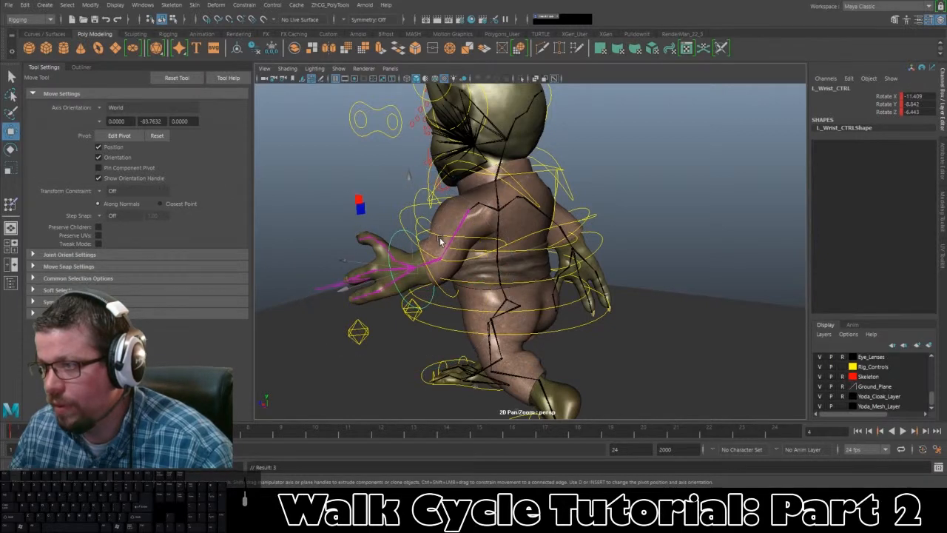
key("e")
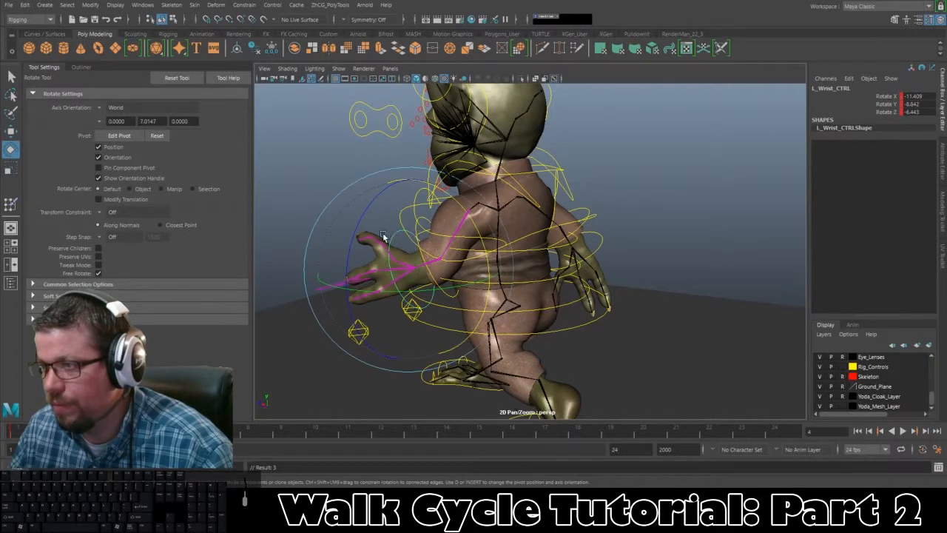
left_click_drag(389, 296, 547, 240)
left_click(399, 190)
Rotate the right shoulder control to about X 35.5, Y -47.5, Z 71.9 at frame 4, undoing the last extra rotation.
left_click(475, 202)
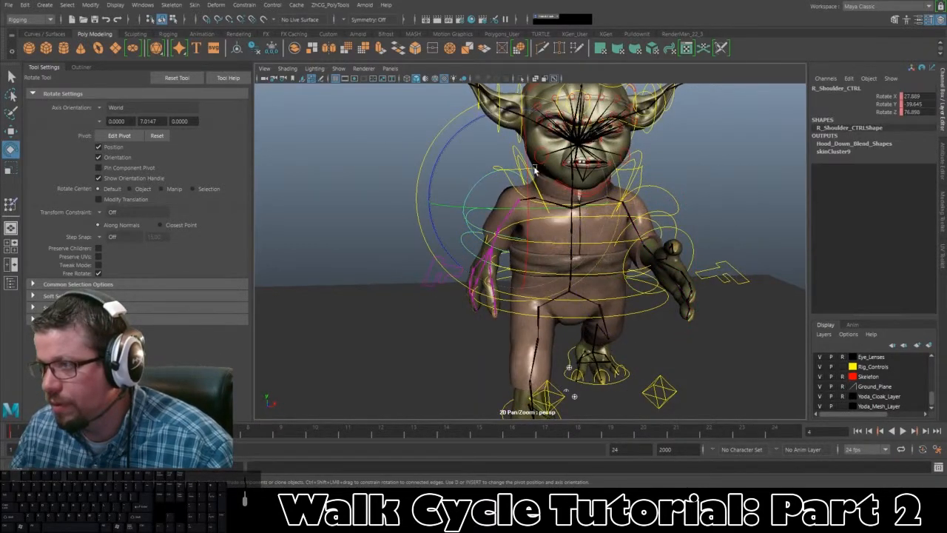
left_click_drag(528, 187, 516, 223)
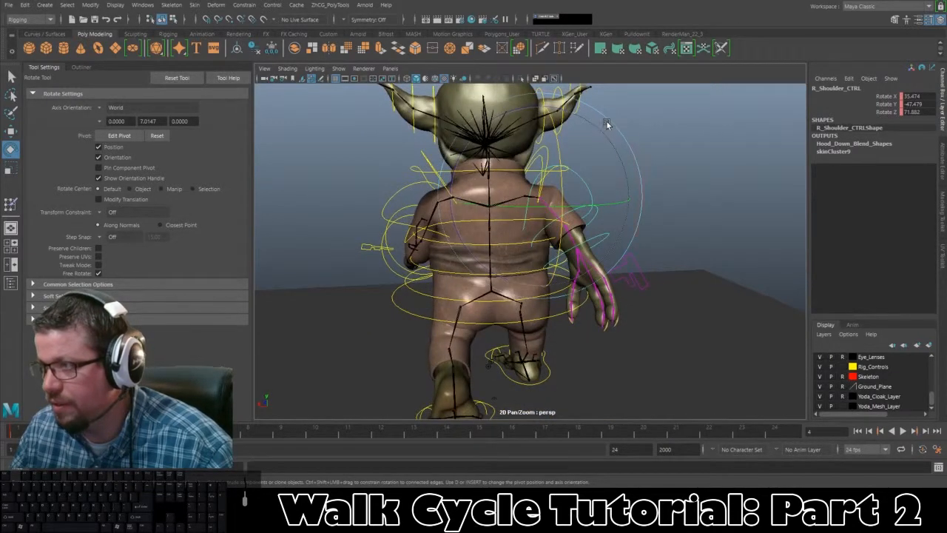
key("ctrl+z")
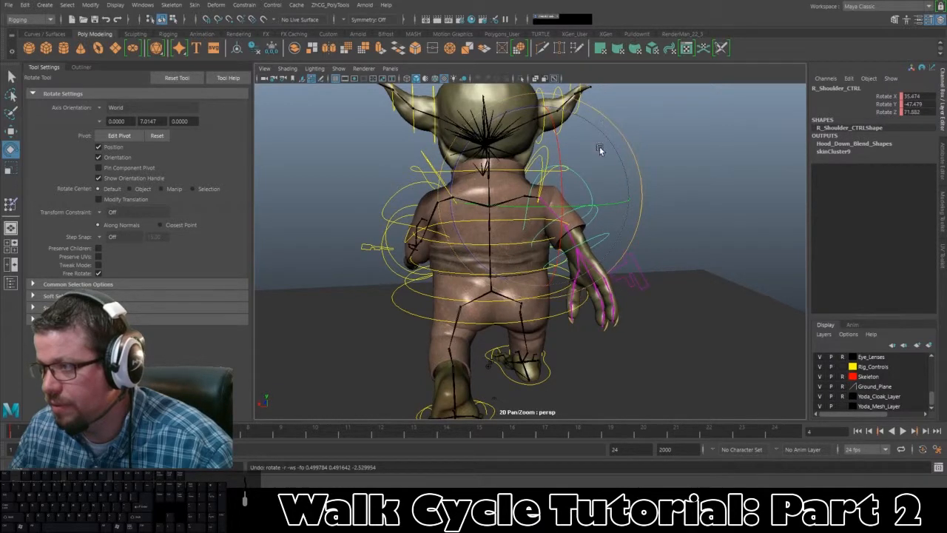
scroll(601, 156, "up", 5)
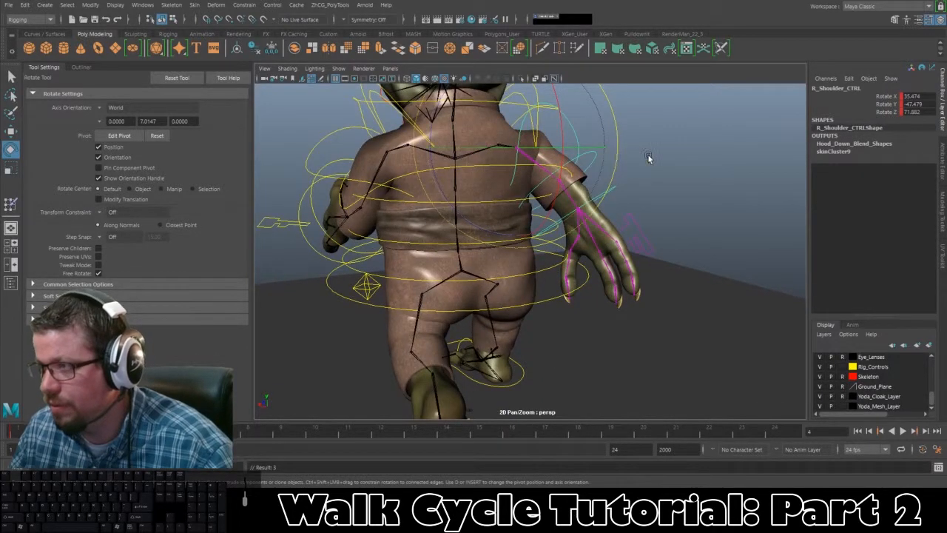
left_click(648, 158)
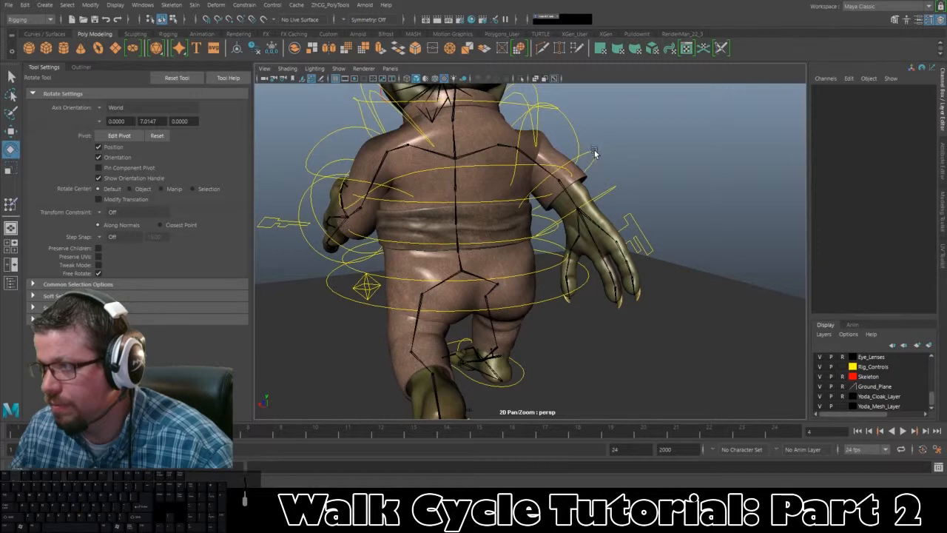
Adjust the right elbow's bend slightly and rotate the right wrist control to about X 2.2, Y -4.9, Z 0.9 at frame 4.
left_click(593, 148)
left_click_drag(604, 142, 605, 138)
left_click(679, 142)
left_click(614, 185)
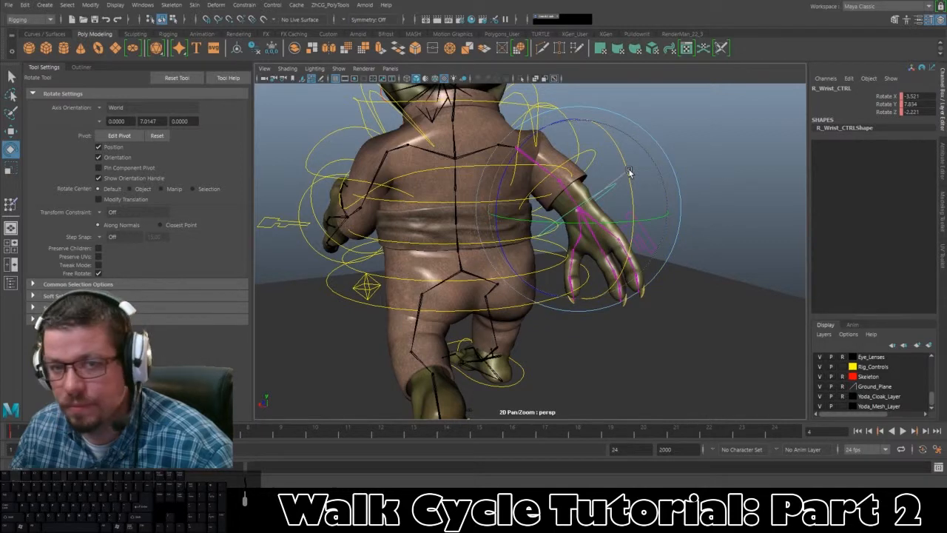
left_click_drag(626, 169, 676, 185)
Play the walk cycle in the enlarged side view to check the arms, stop at frame 7, and return to the perspective view.
key("space")
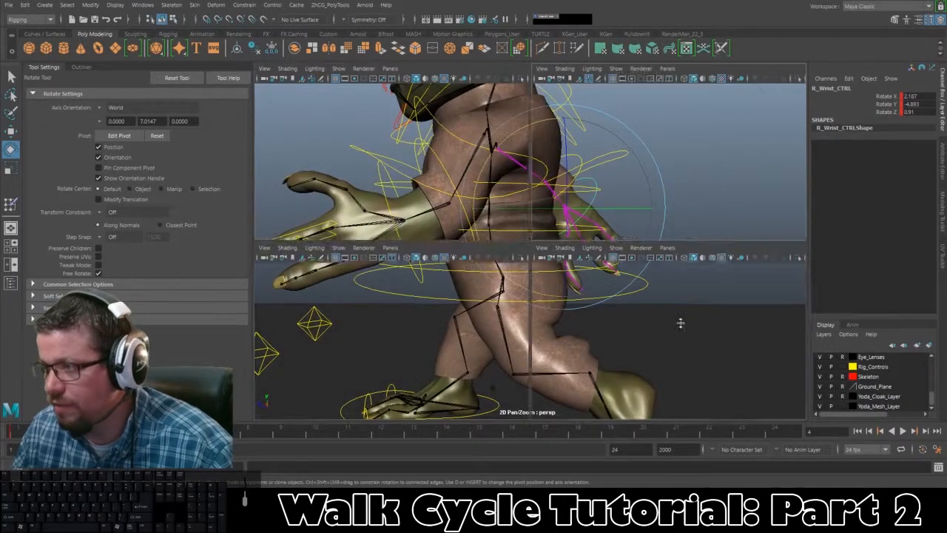
key("space")
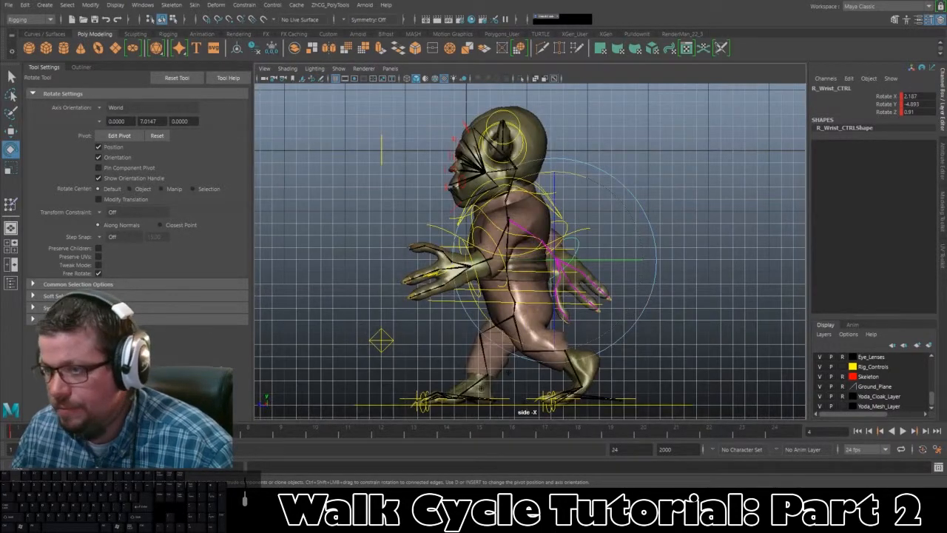
key("alt+v")
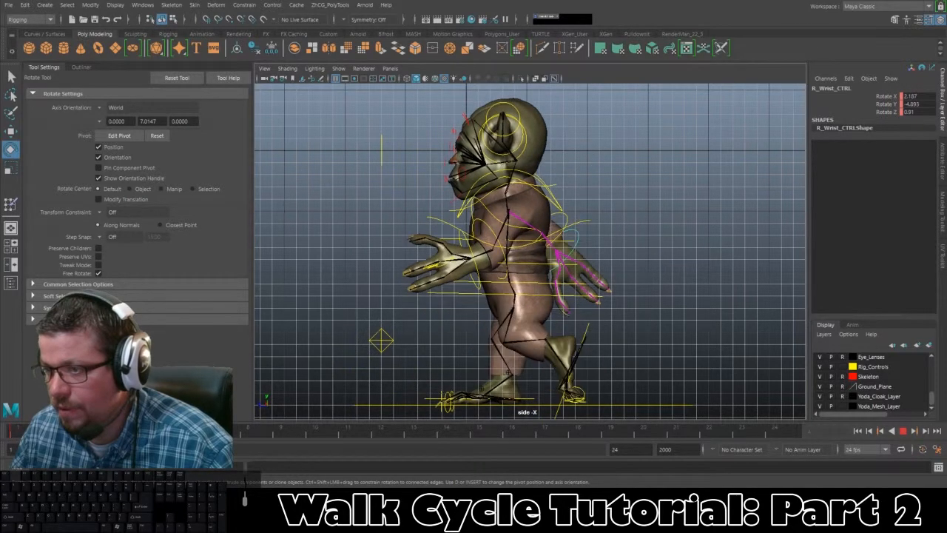
key("alt+v")
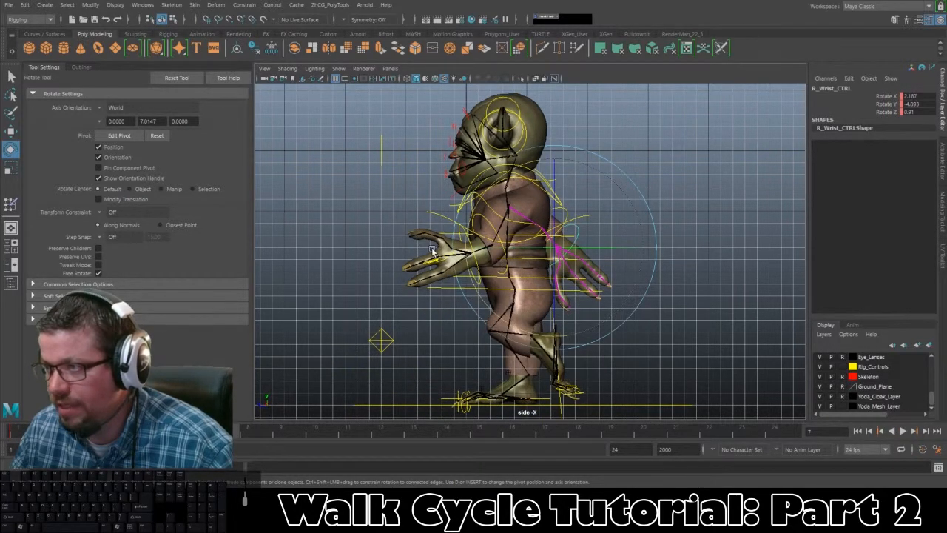
key("space")
key("space")
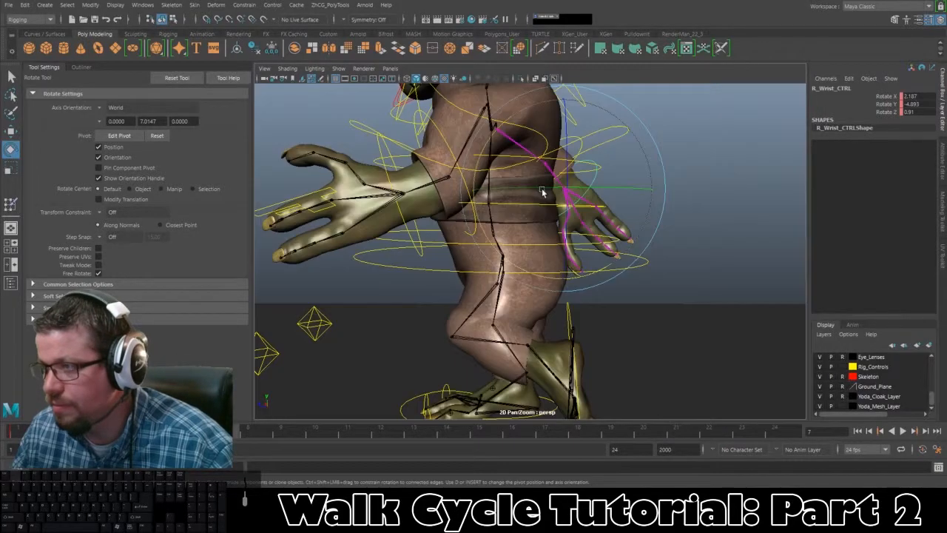
Rotate the right shoulder control to about X 22.4, Y -32.0, Z 75.6 at frame 7, checking the arm from several angles.
left_click_drag(543, 192, 496, 166, "alt")
left_click(370, 153)
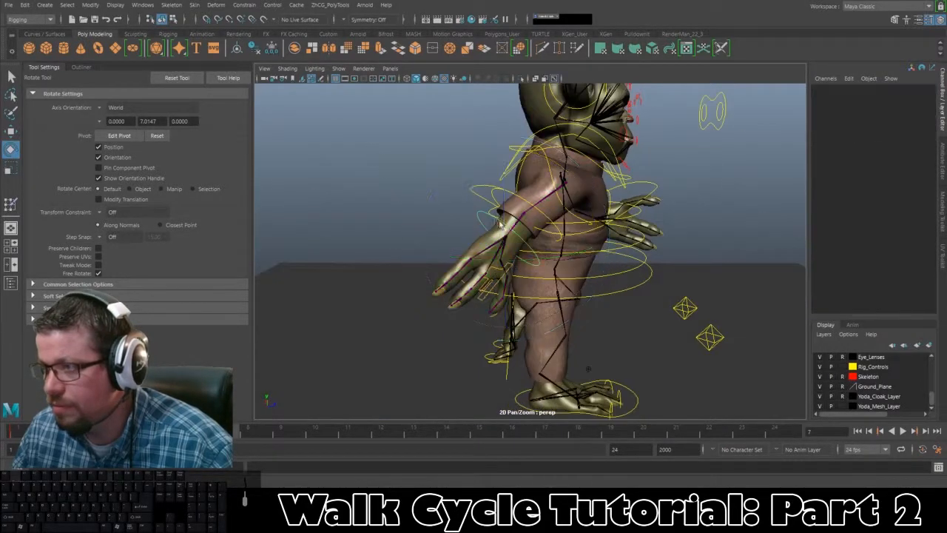
left_click_drag(370, 153, 425, 247, "alt")
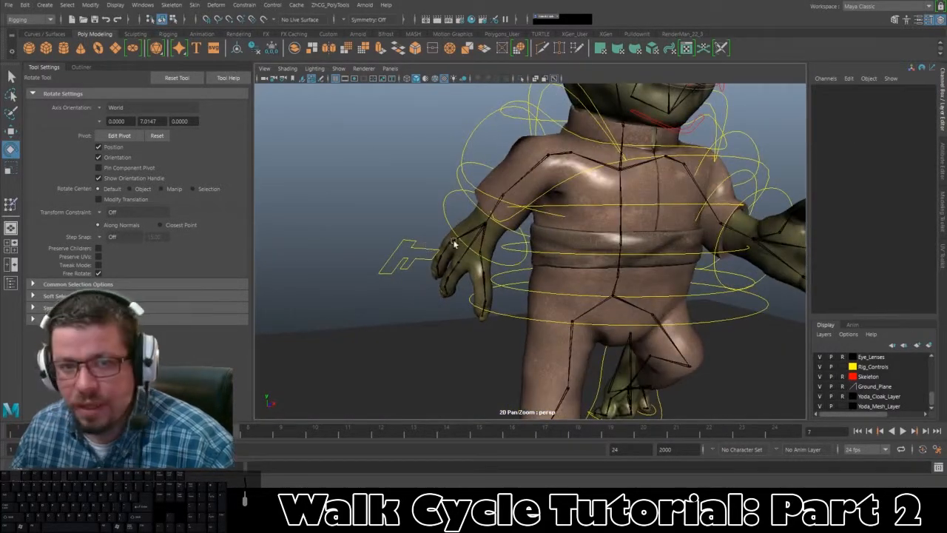
left_click_drag(523, 231, 613, 105, "alt")
left_click(480, 150)
key("ctrl+z")
left_click_drag(560, 159, 595, 173, "alt")
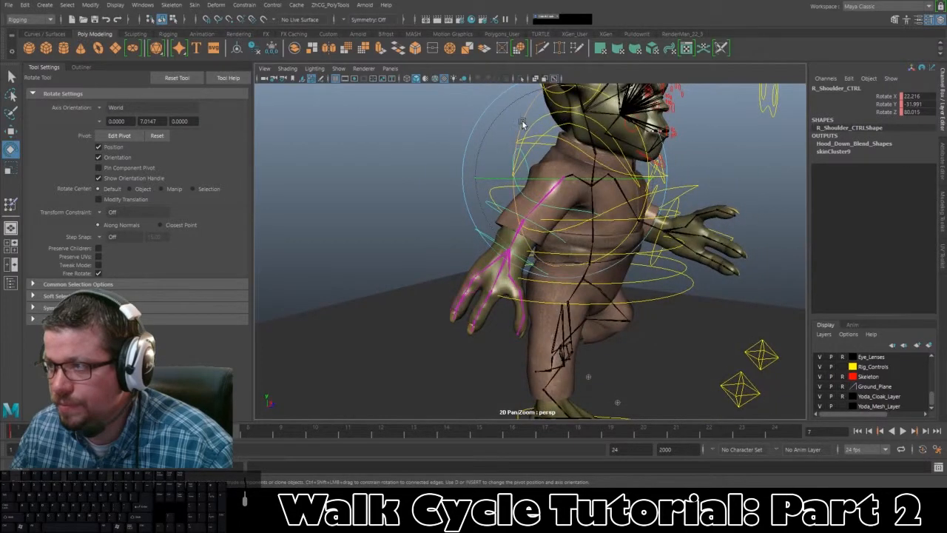
left_click_drag(524, 123, 524, 117)
left_click_drag(596, 146, 661, 196, "alt")
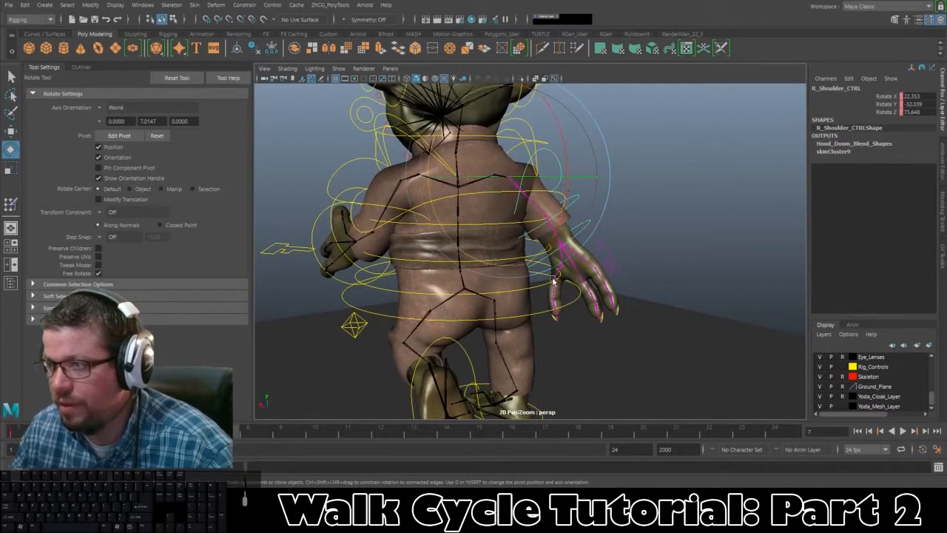
Set the right elbow's rotation to about Y 18.4 and rotate the right wrist control to about X 6.3, Y -13.4, Z 2.5 at frame 7.
left_click(573, 224)
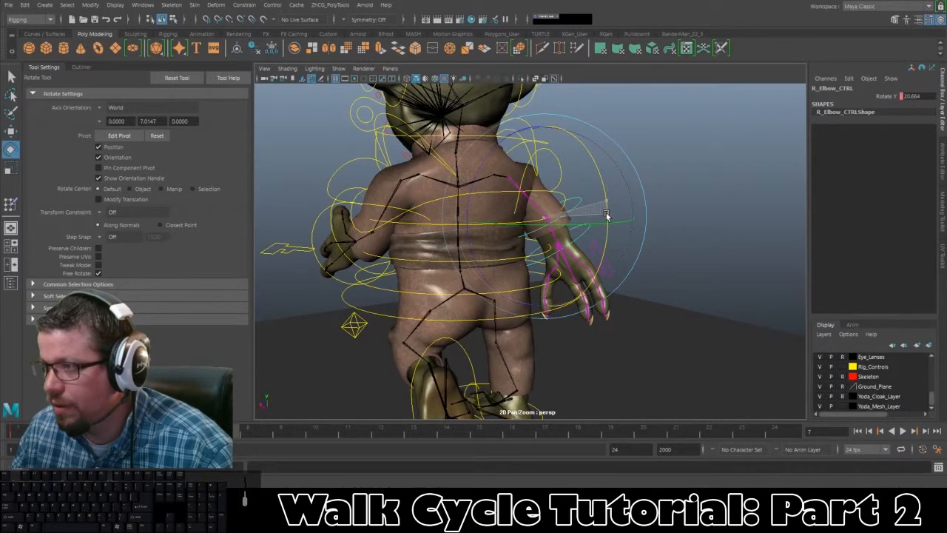
left_click_drag(606, 215, 574, 208)
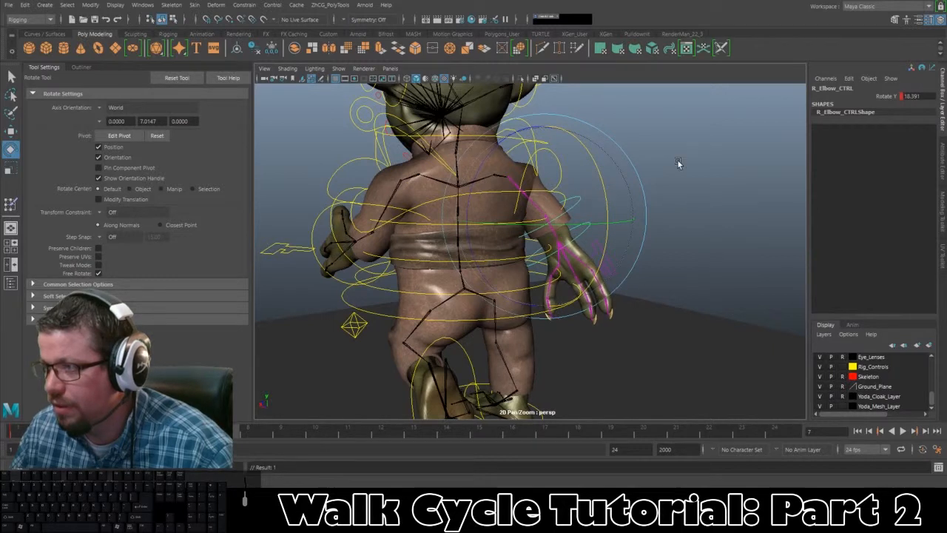
left_click(678, 163)
left_click(586, 235)
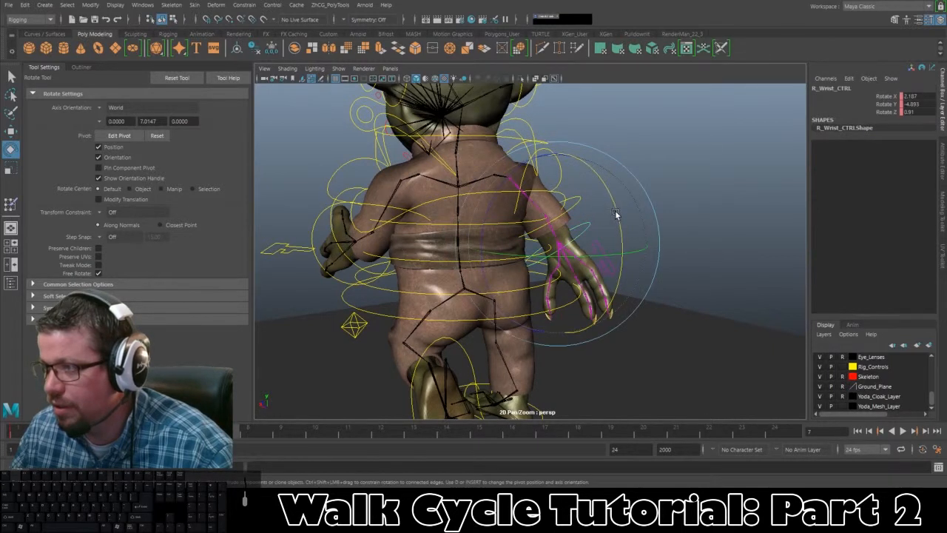
left_click_drag(620, 215, 620, 217)
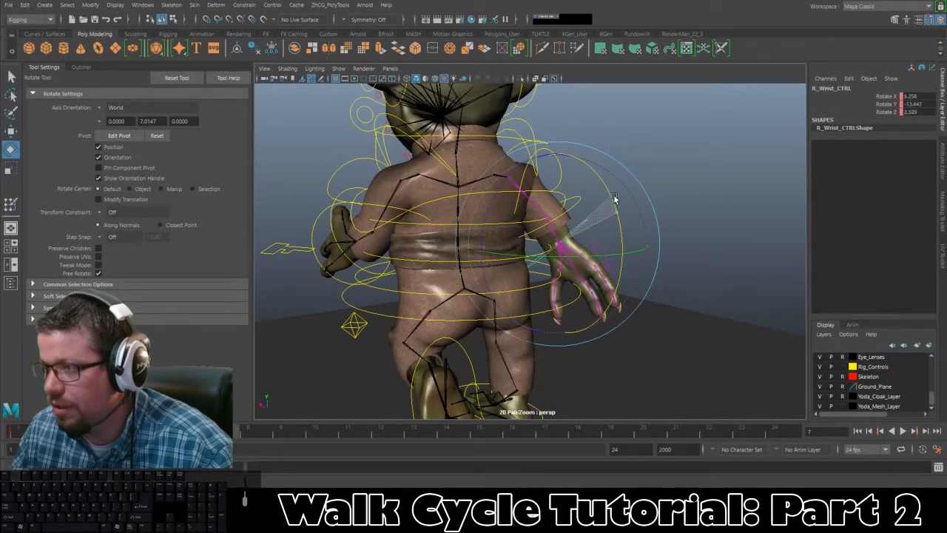
left_click(647, 157)
Play the walk cycle in the perspective view to check the arms from behind, then stop it.
left_click_drag(644, 182, 616, 219, "alt")
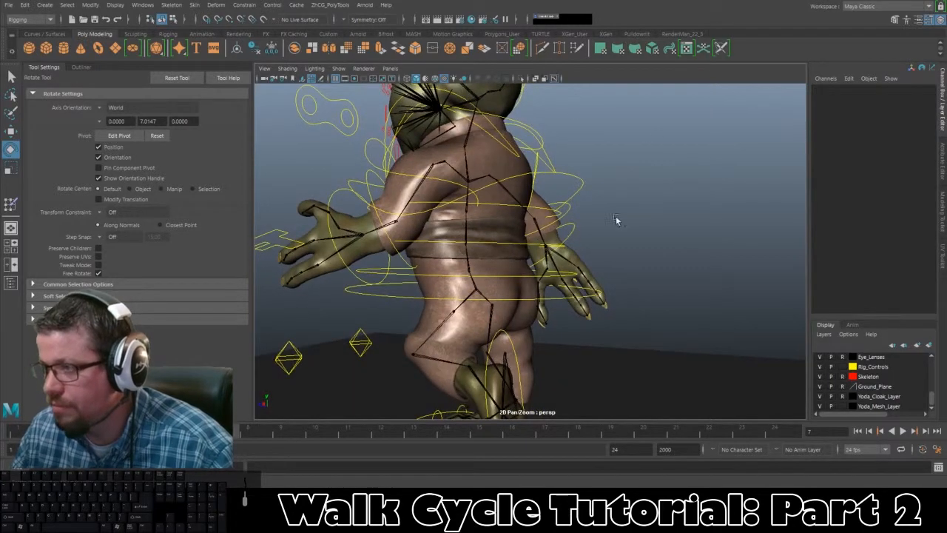
key("alt+v")
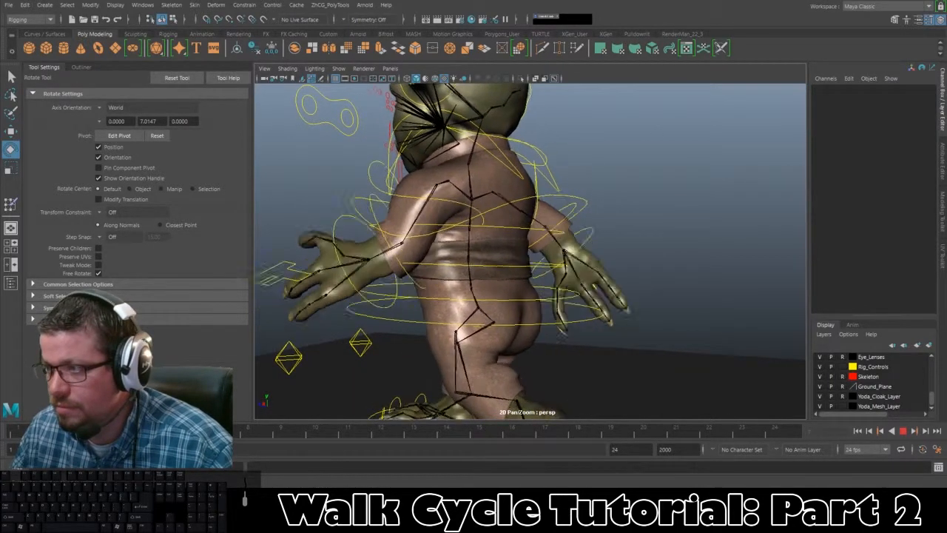
key("alt+v")
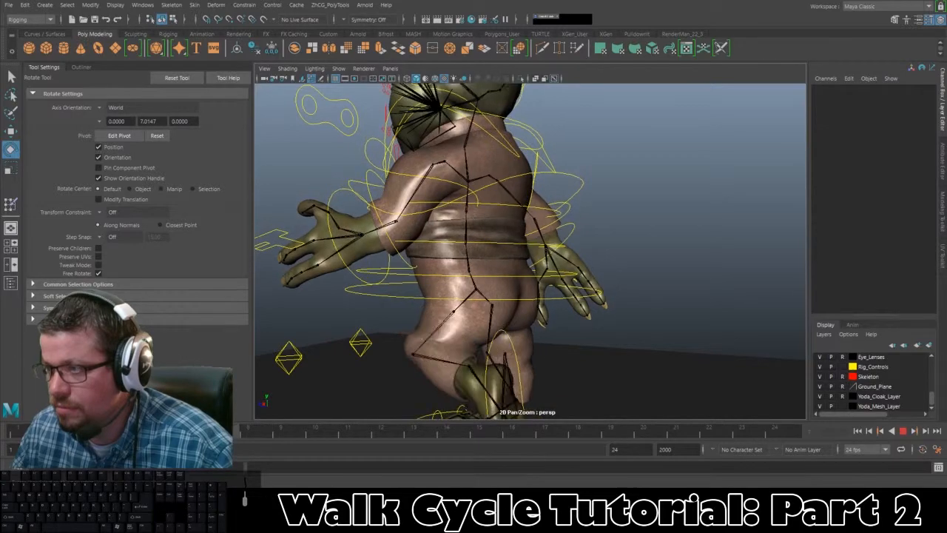
Rotate the left shoulder control to about X -3.8, Y -10.0, Z -73.1 and key it at frame 7.
left_click_drag(568, 261, 442, 205, "alt")
left_click(554, 206)
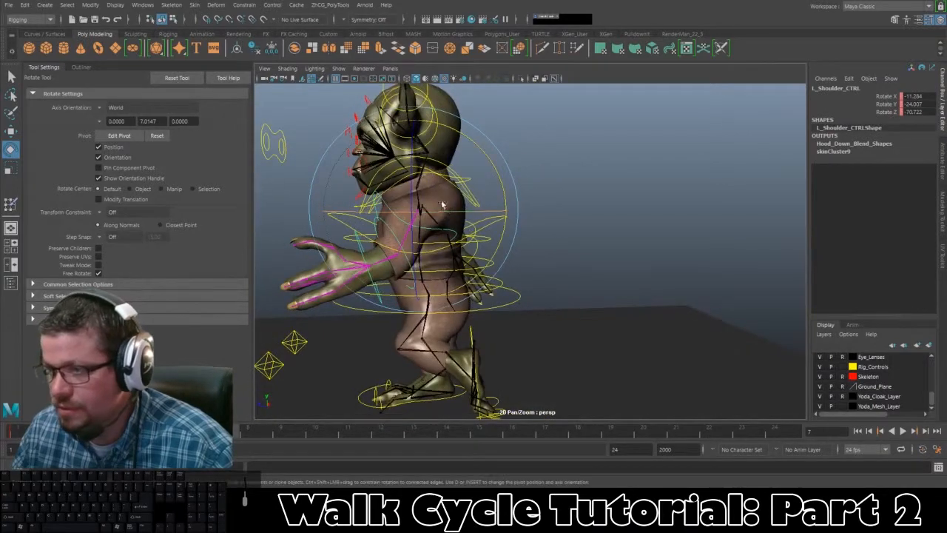
left_click_drag(461, 136, 447, 167)
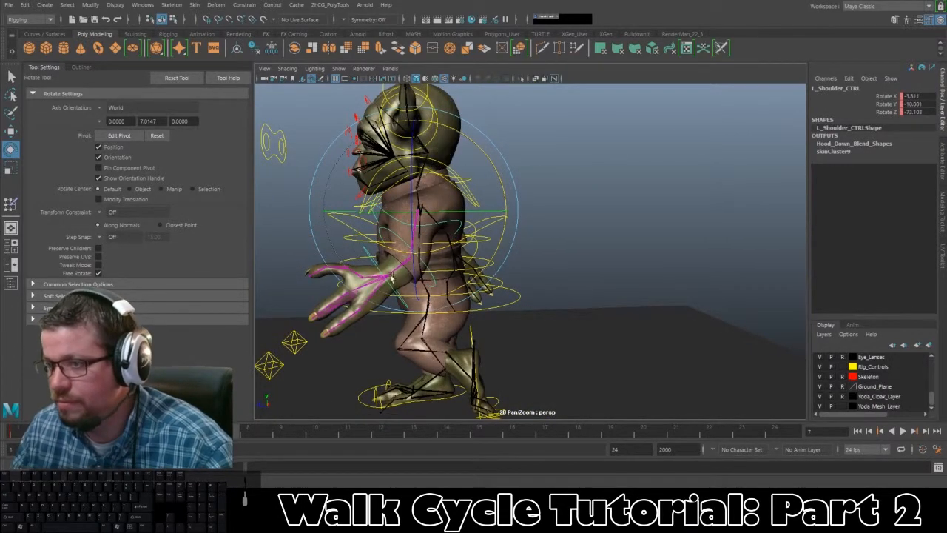
key("s")
left_click(278, 197)
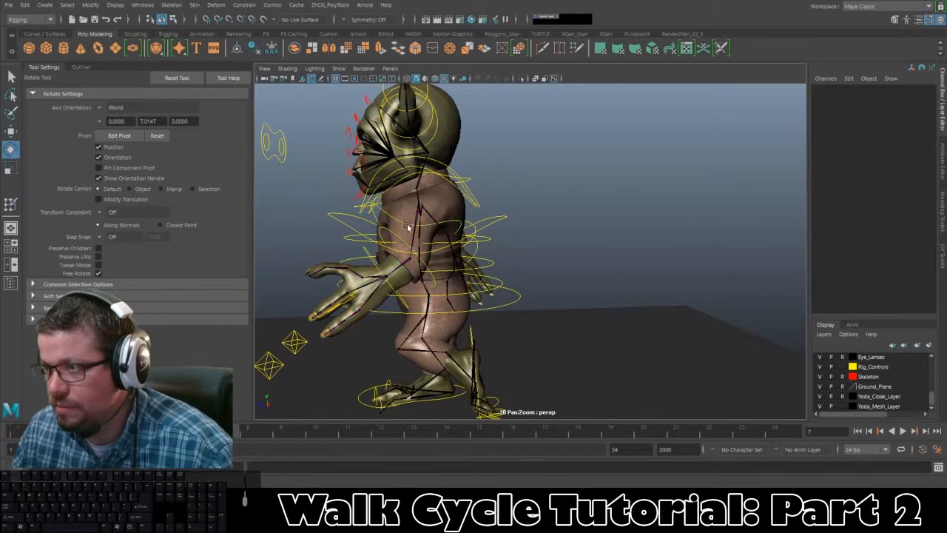
Rotate the left wrist control to about X -8.7, Y -4.9, Z -10.5 at frame 7.
left_click_drag(402, 240, 515, 237, "alt")
left_click(570, 248)
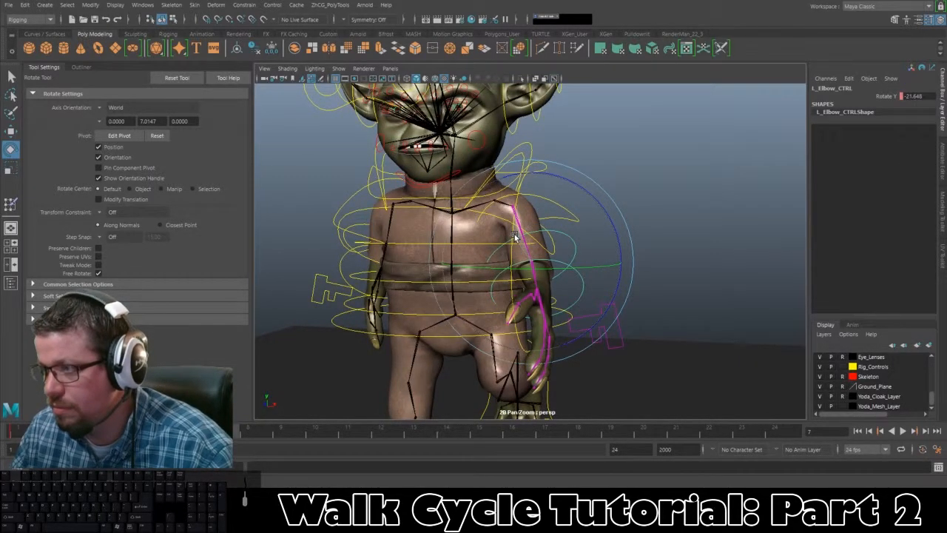
left_click(727, 230)
left_click(580, 286)
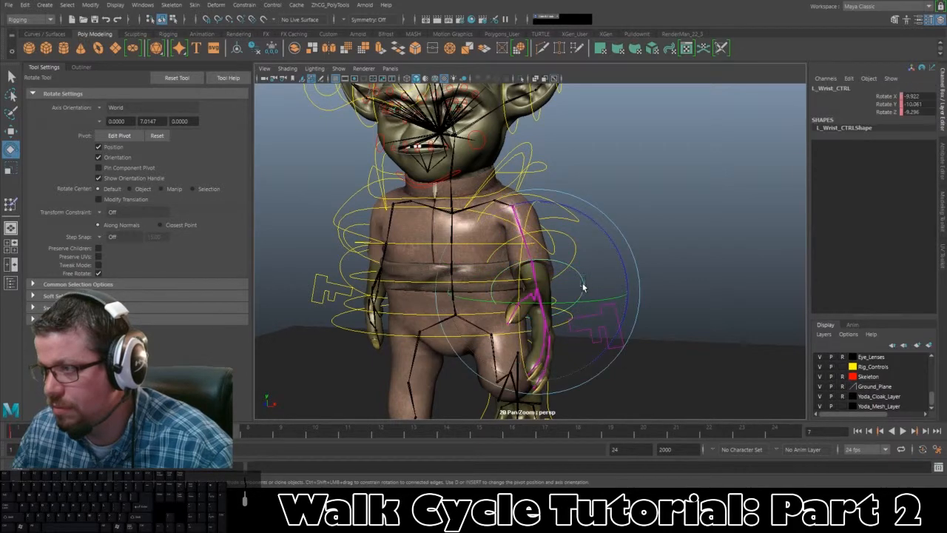
left_click_drag(524, 253, 521, 258)
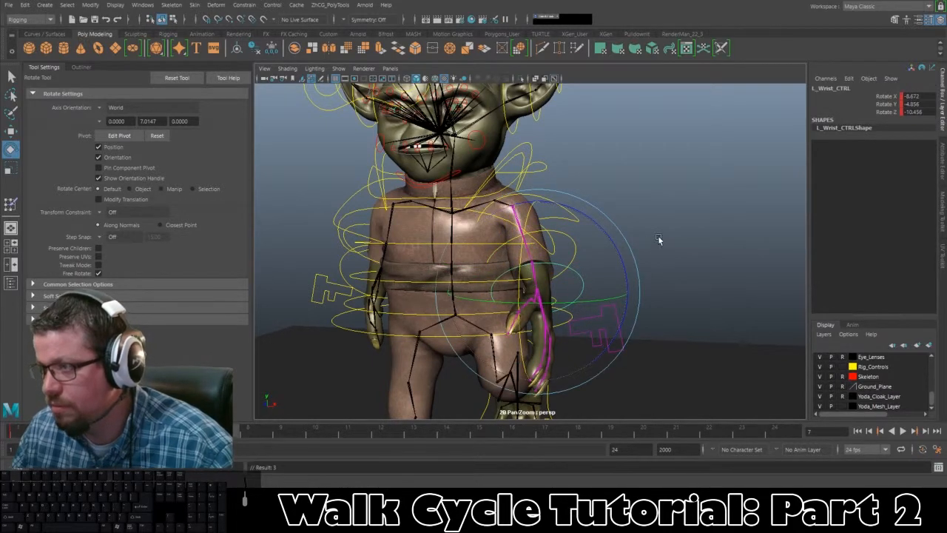
Fine-tune the left shoulder's rotation and set the left elbow's rotation to about Y -17.9 at frame 7.
left_click_drag(658, 239, 569, 247, "alt")
left_click(623, 193)
mouse_move(566, 215)
left_mouse_down("alt")
mouse_move(586, 212)
mouse_move(564, 228)
left_mouse_up("alt")
left_click(446, 161)
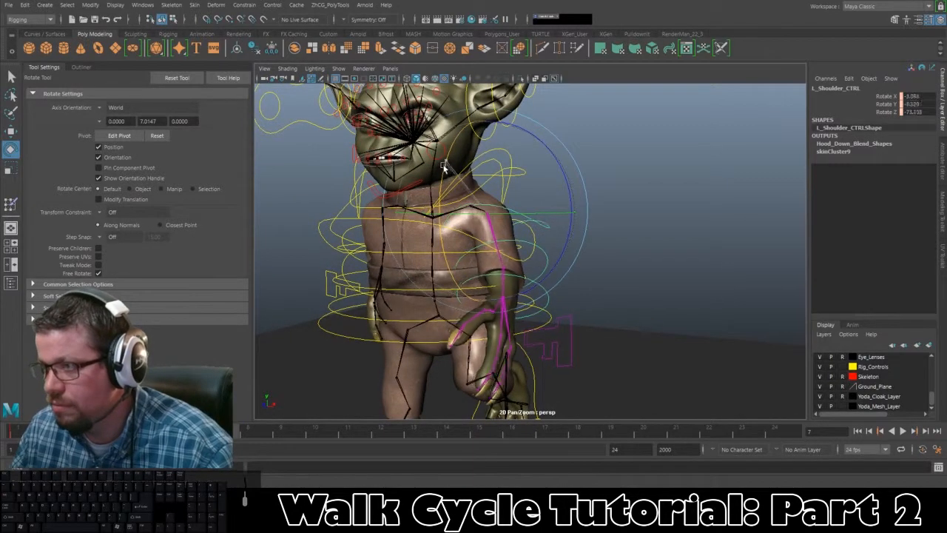
left_click(585, 172)
left_click_drag(547, 223, 591, 232, "alt")
left_click(596, 245)
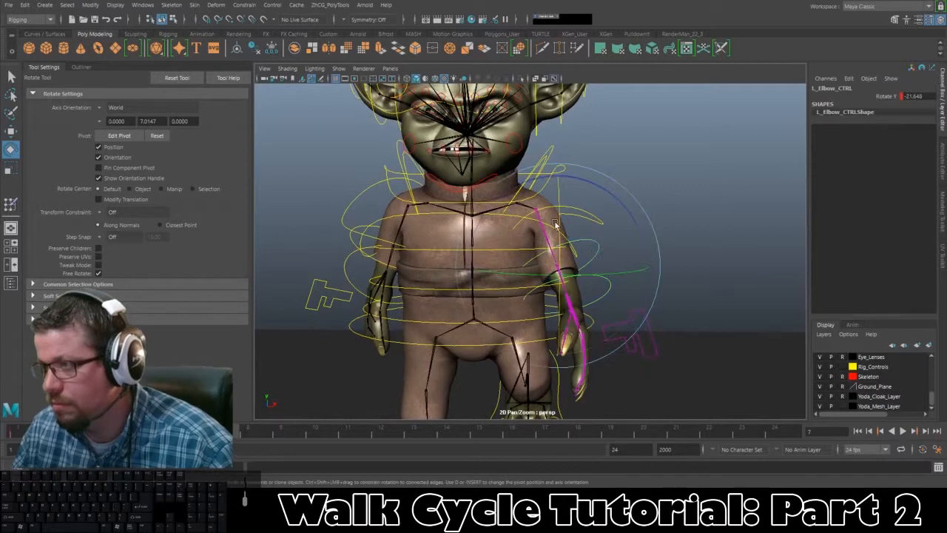
left_click_drag(576, 275, 504, 241)
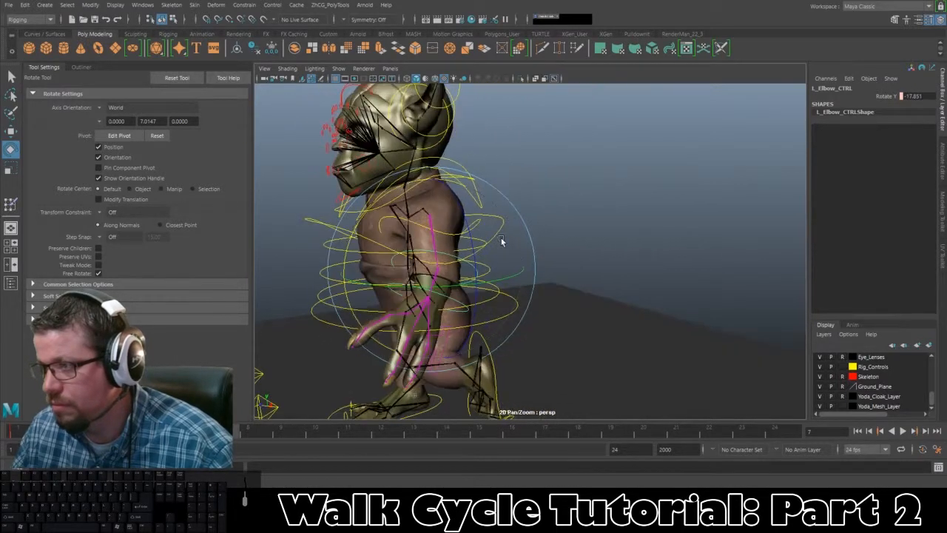
left_click(576, 243)
Refine the left wrist's rotation at frame 7, checking the hand from the side and the front.
left_click_drag(582, 237, 474, 230, "alt")
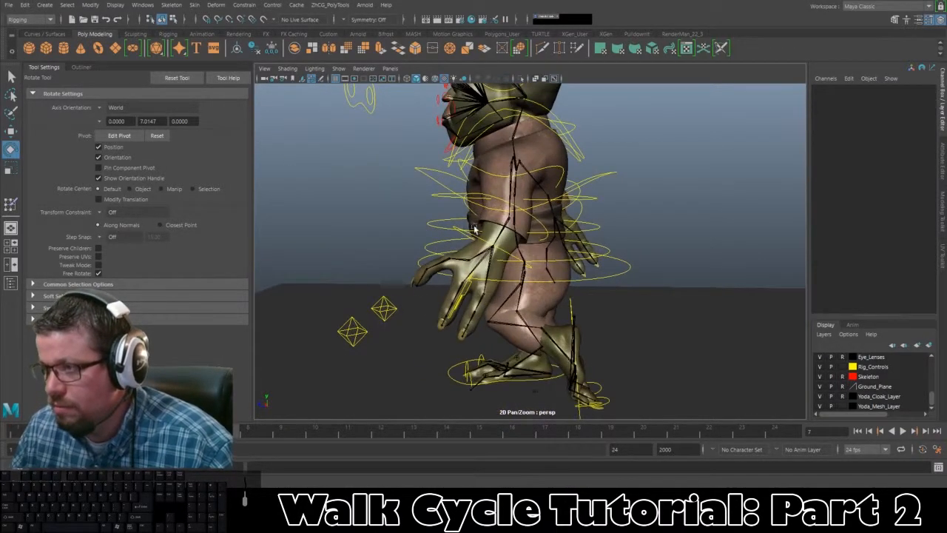
left_click(468, 233)
left_click_drag(539, 175, 546, 194)
left_click(641, 197)
left_click_drag(641, 198, 700, 237, "alt")
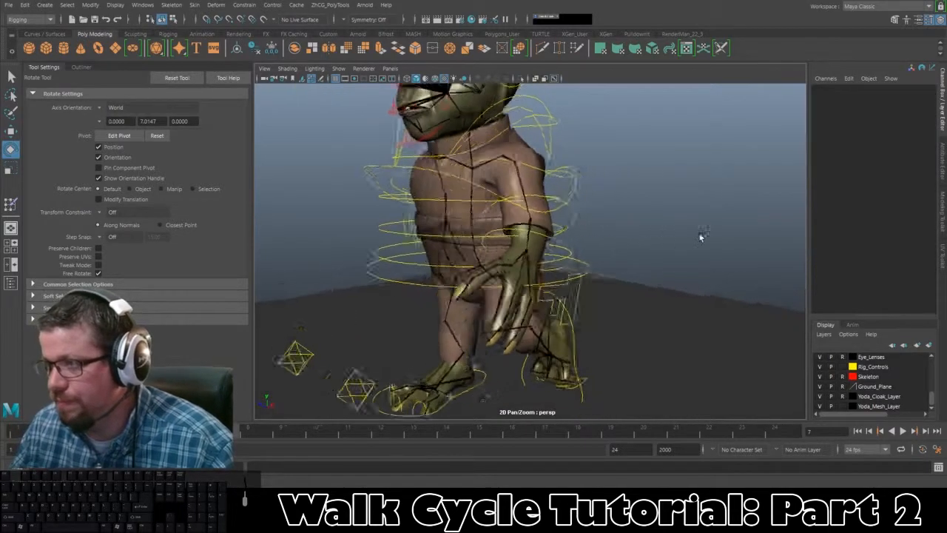
left_click_drag(645, 225, 699, 236, "alt")
left_click_drag(518, 305, 493, 314, "alt")
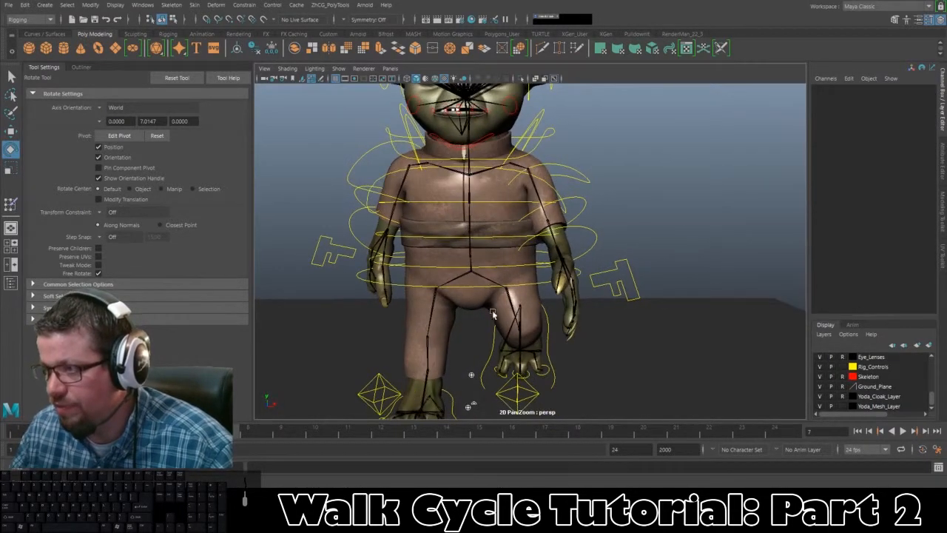
Scrub to frame 9, play the walk cycle in the enlarged side view to check both arms, and stop the playback.
left_click_drag(222, 443, 285, 441)
key("space")
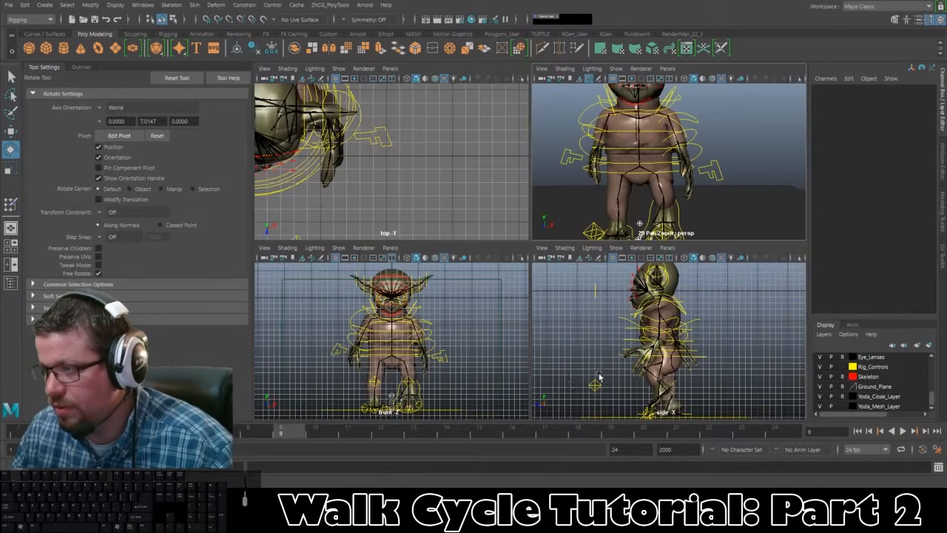
key("space")
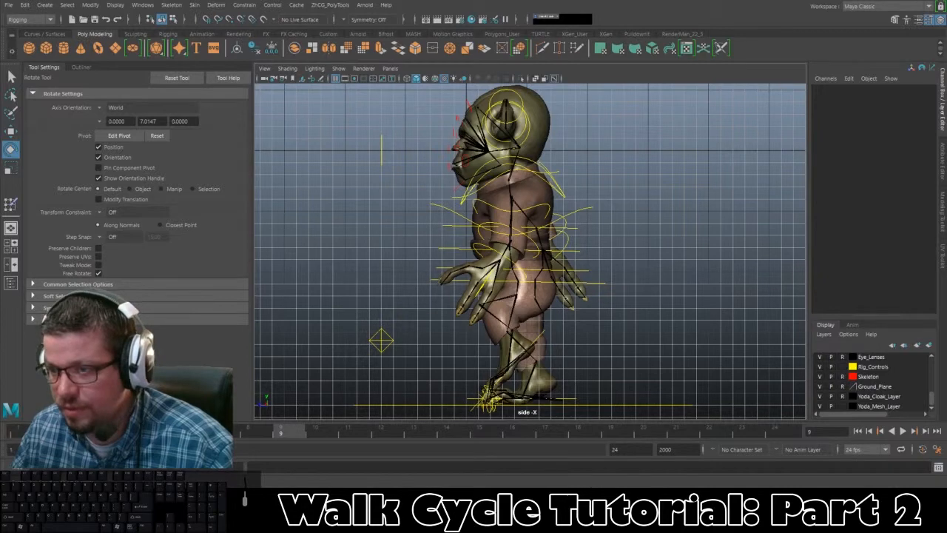
key("alt+v")
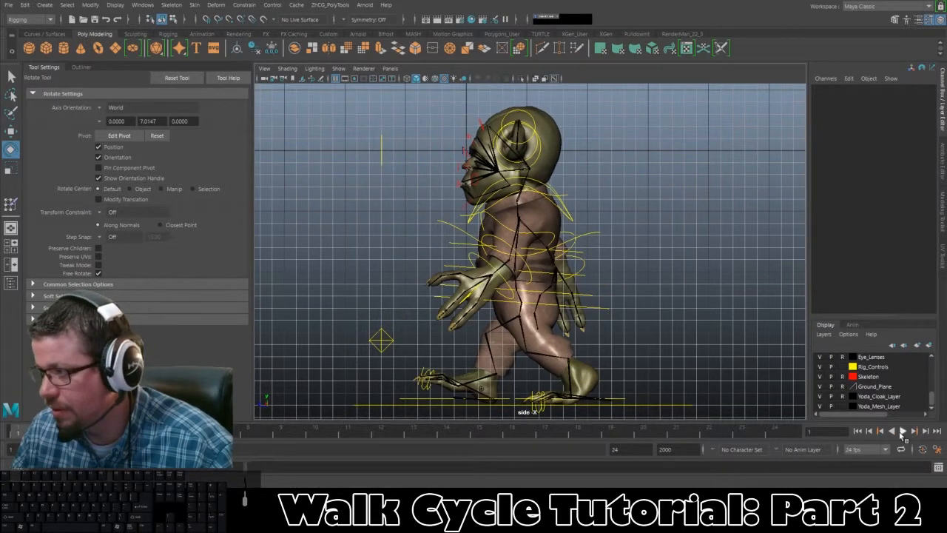
left_click(902, 431)
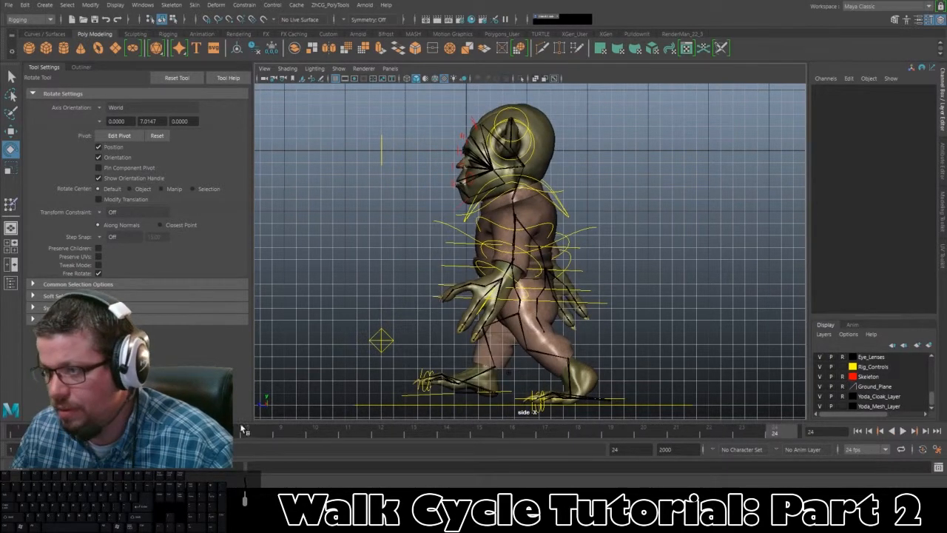
key("alt+v")
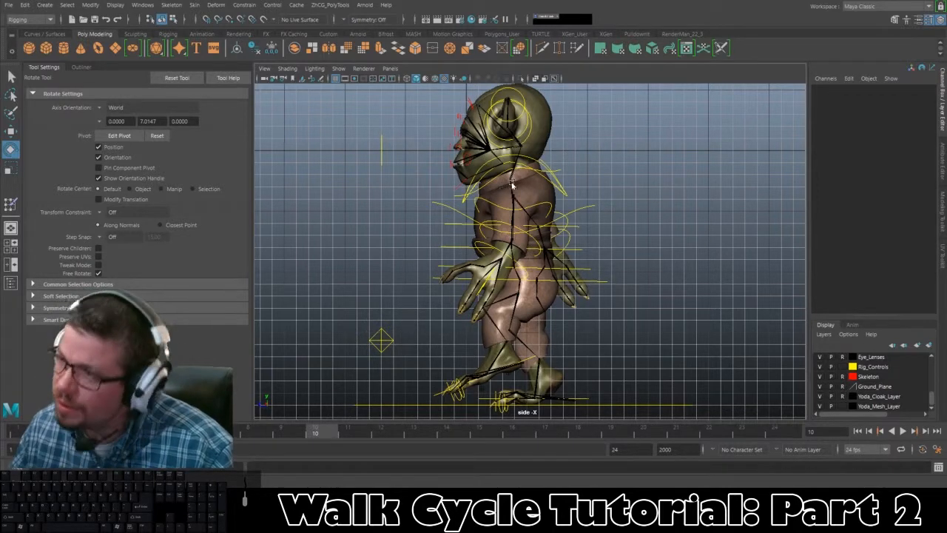
Return to the perspective view and rotate the left shoulder control to about X 6.5, Y 11.5, Z -73.2 at frame 10.
key("space")
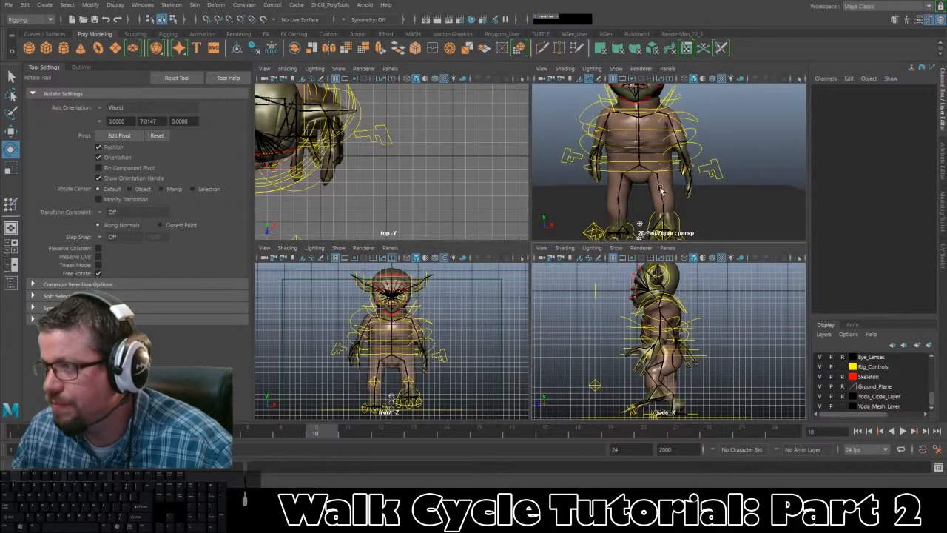
key("space")
scroll(598, 250, "up", 2)
left_click_drag(598, 250, 609, 208, "alt")
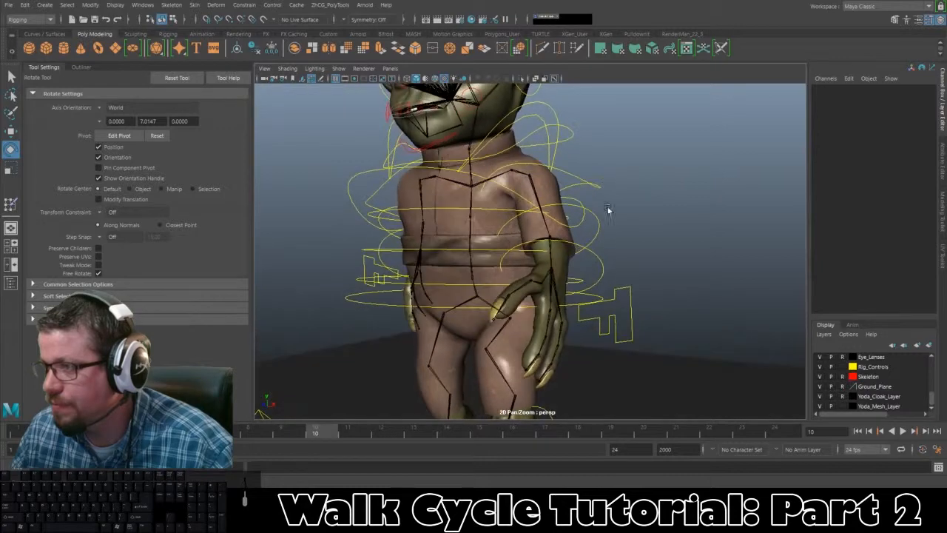
left_click(596, 186)
left_click_drag(488, 128, 488, 150)
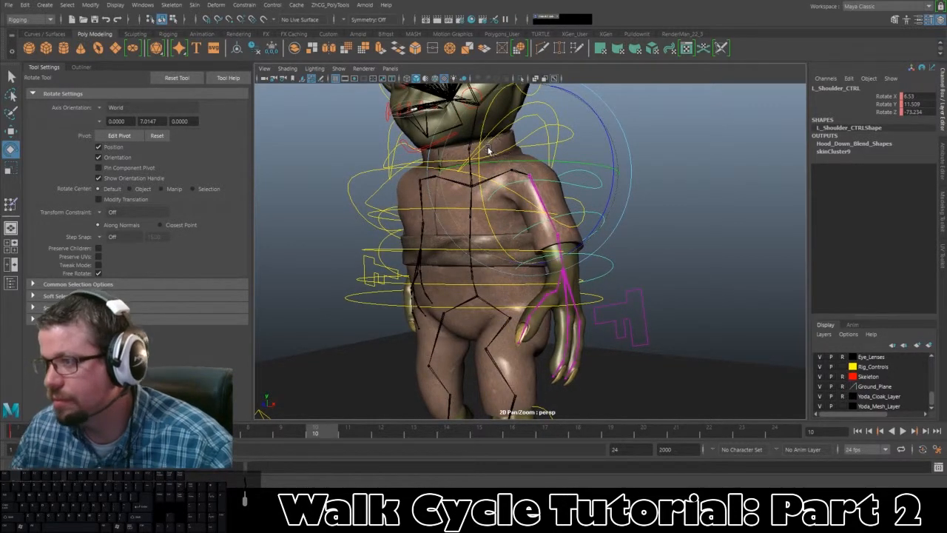
left_click(676, 205)
Adjust the left elbow's bend slightly and rotate the left wrist control to about X -10.5, Y -12.2, Z -8.9 at frame 10.
left_click_drag(677, 205, 595, 219, "alt")
left_click(602, 225)
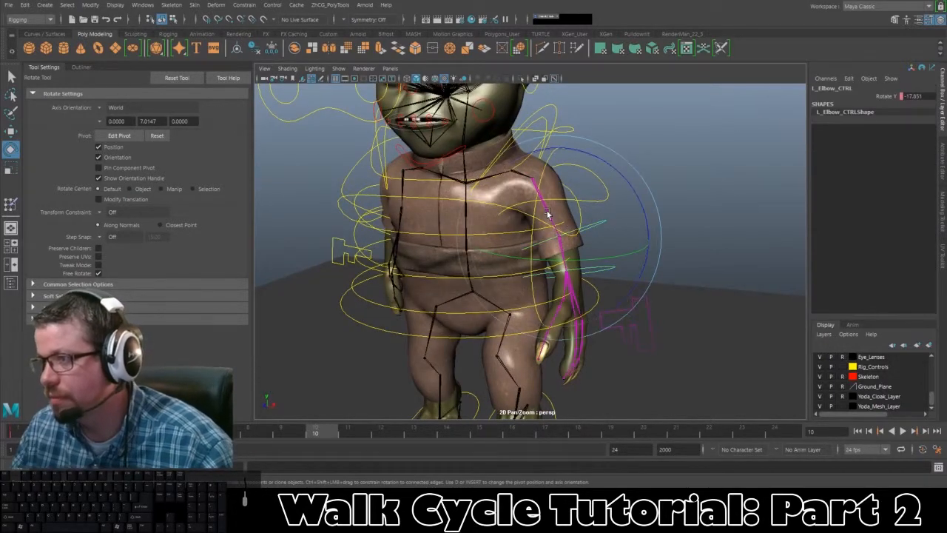
left_click_drag(538, 214, 535, 205)
left_click(751, 214)
left_click(607, 267)
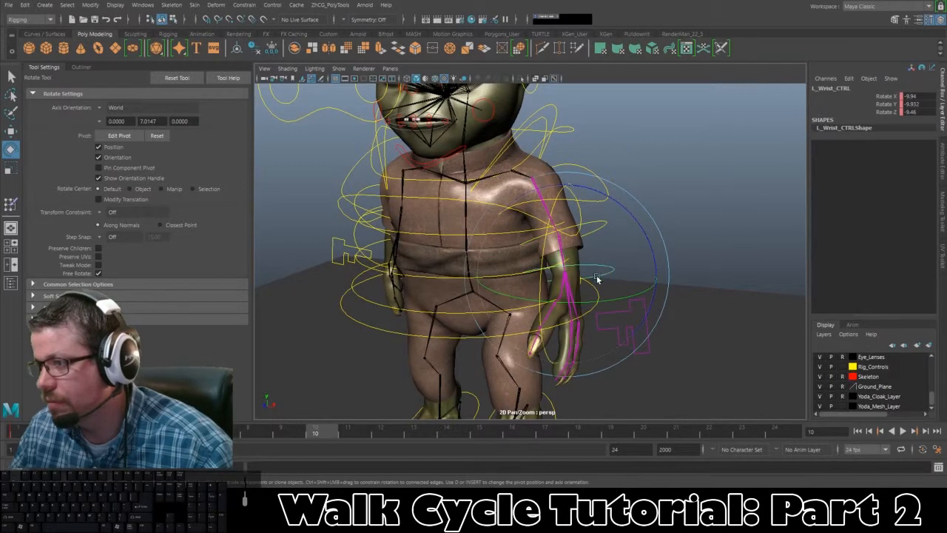
left_click_drag(596, 279, 501, 276, "alt")
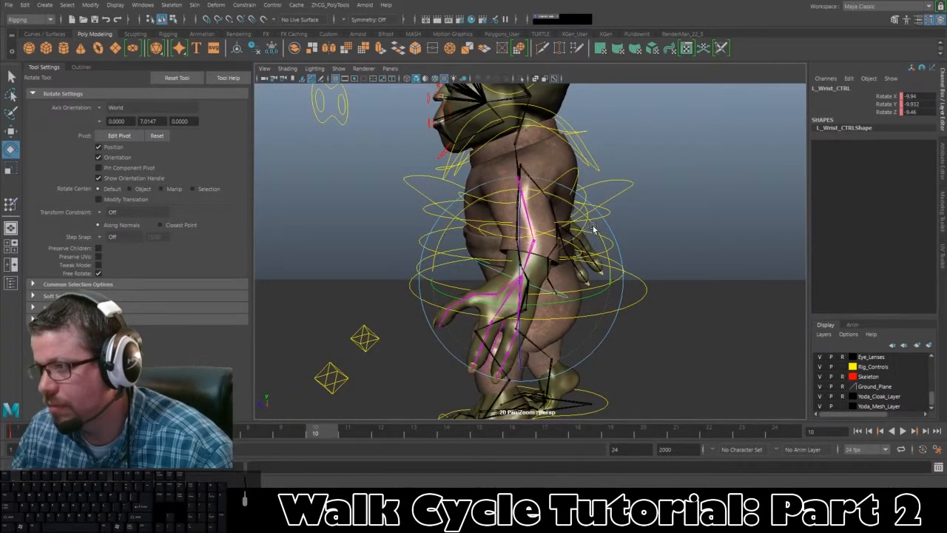
left_click_drag(593, 231, 452, 213)
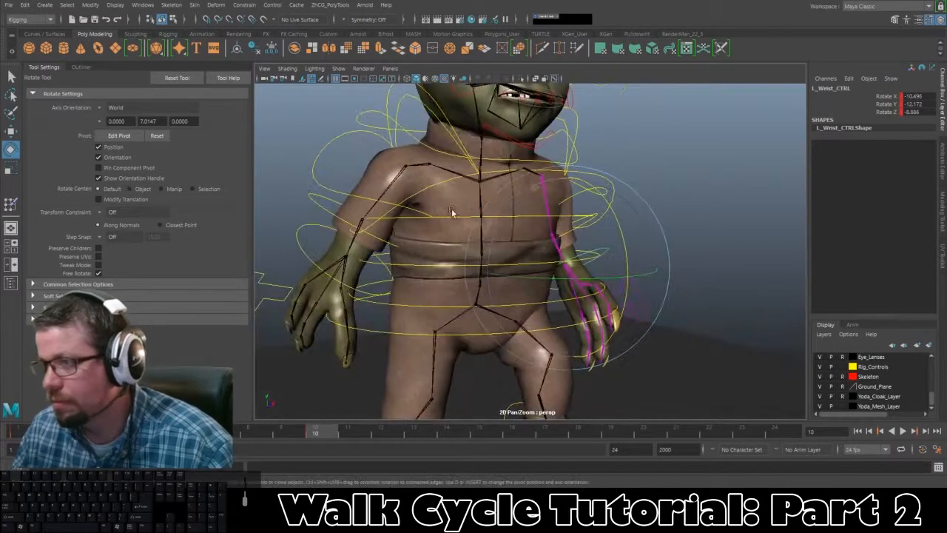
Rotate the right shoulder control to about X 10.0, Y -13.5, Z 80.0 at frame 10, undoing one of the trial rotations.
left_click(333, 156)
left_click_drag(321, 136, 486, 187)
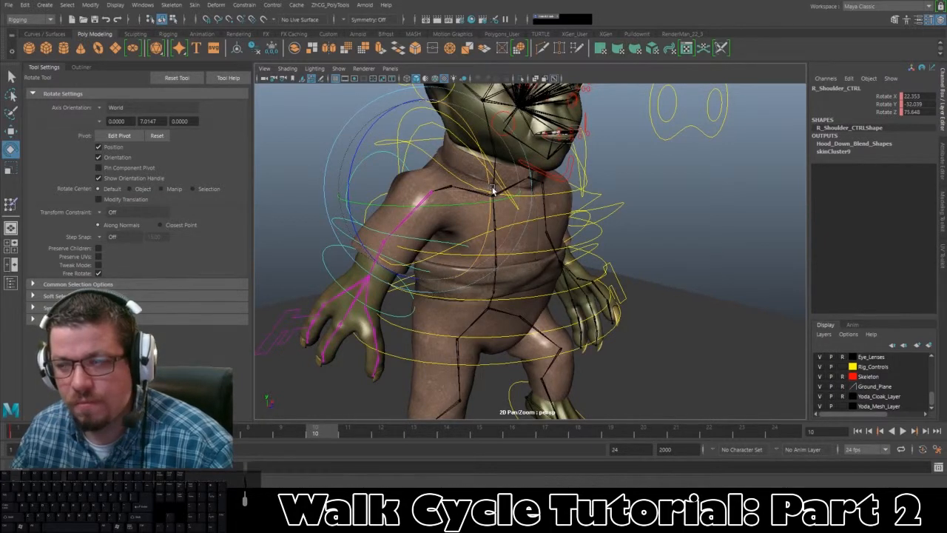
left_click_drag(494, 190, 471, 158)
left_click_drag(444, 212, 583, 274, "alt")
left_click_drag(482, 160, 478, 164)
left_click_drag(509, 208, 437, 213, "alt")
key("ctrl+z")
left_click_drag(393, 166, 398, 159)
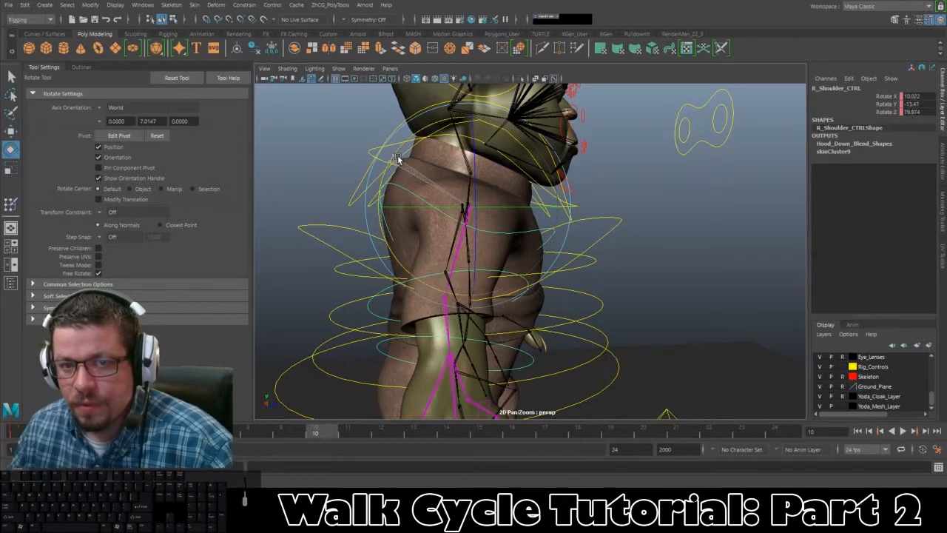
Adjust the right elbow's bend slightly and key the right wrist control at about X 1.7, Y -4.1, Z 1.1 at frame 10.
left_click_drag(572, 237, 518, 176, "alt")
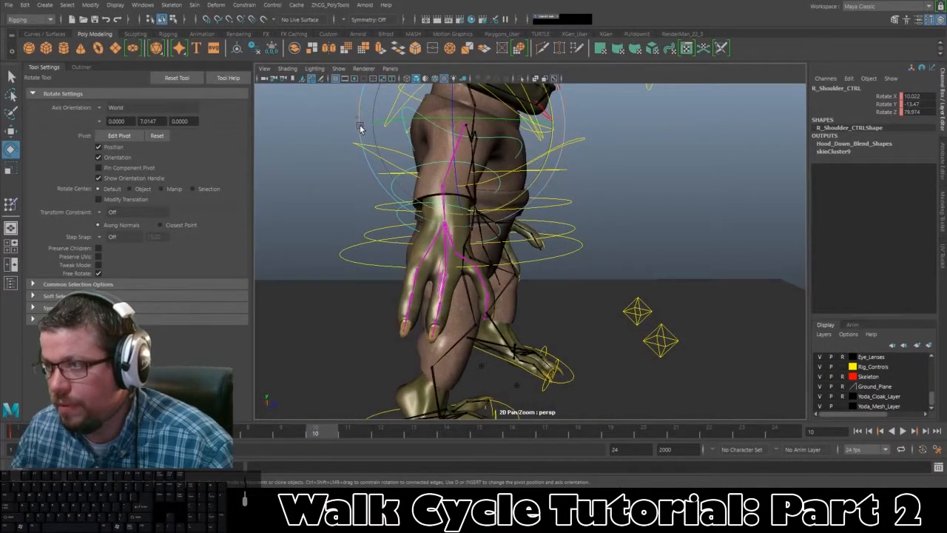
left_click_drag(360, 129, 634, 212, "alt")
left_click(634, 212)
left_click(605, 191)
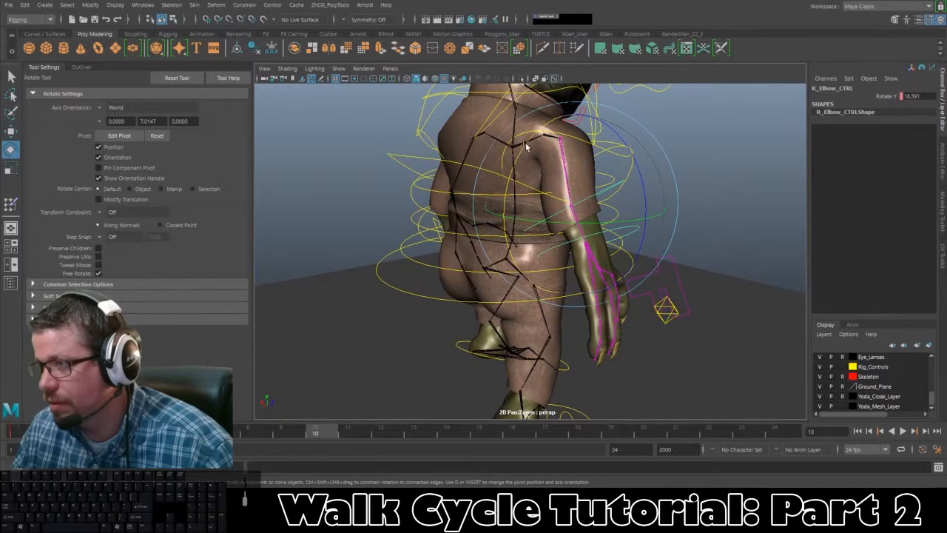
left_click_drag(526, 147, 536, 149)
left_click(729, 172)
left_click_drag(729, 171, 658, 209, "alt")
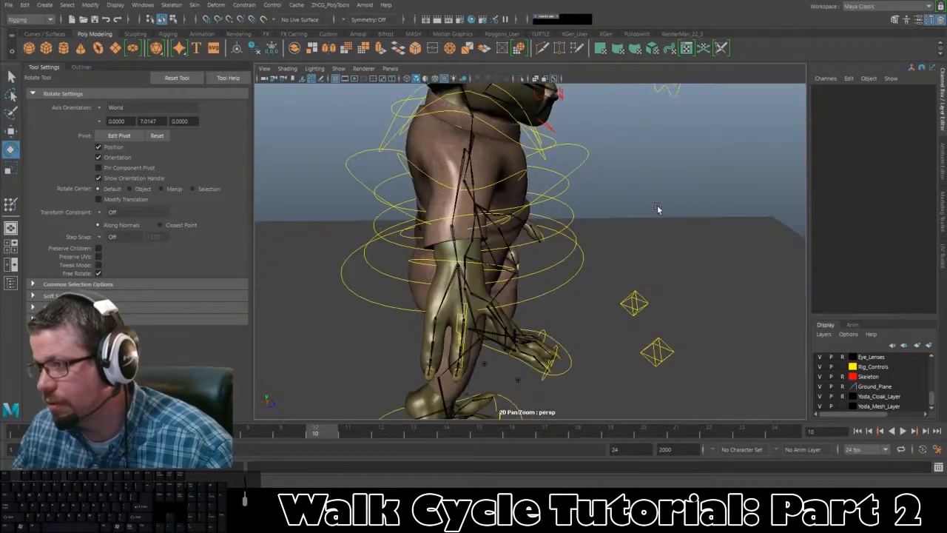
left_click(504, 269)
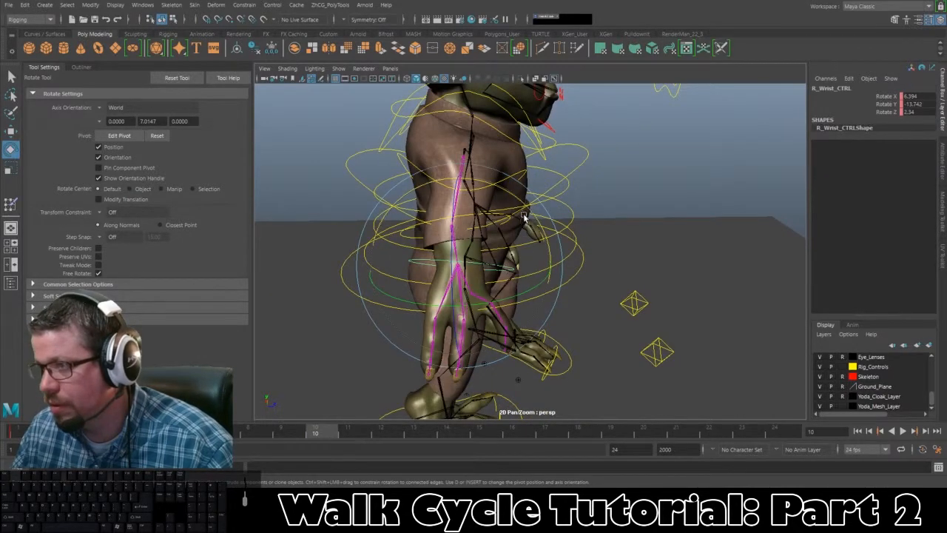
left_click_drag(523, 216, 518, 193)
key("s")
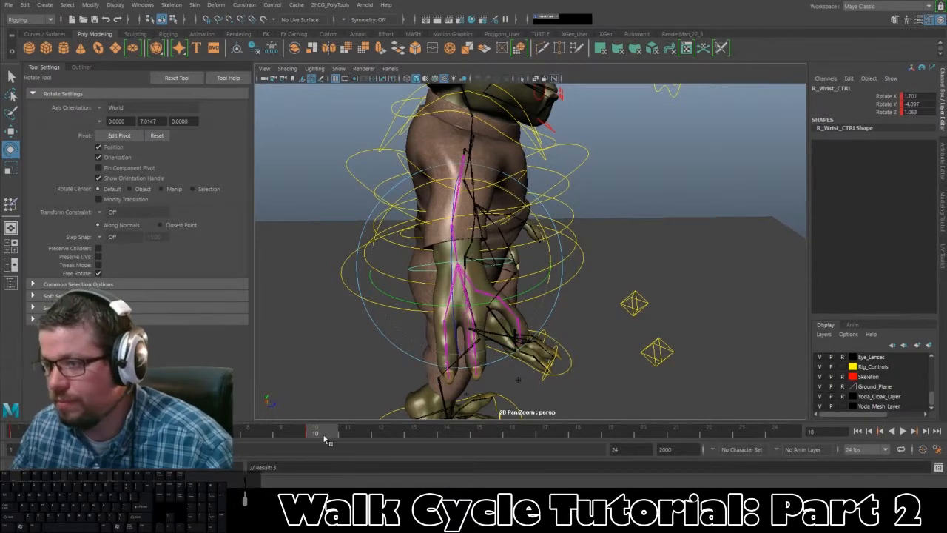
Scrub through the start of the walk cycle to frame 13 and select the left shoulder control.
left_click_drag(324, 437, 26, 437)
left_click_drag(126, 440, 413, 456)
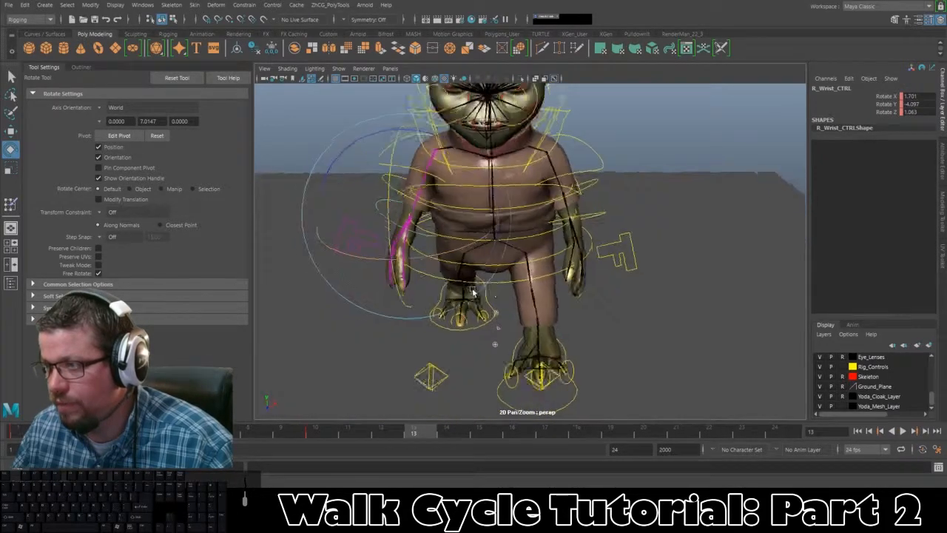
left_click_drag(473, 291, 518, 224, "alt")
middle_click_drag(518, 225, 504, 275, "alt")
left_click(362, 206)
left_click_drag(362, 207, 465, 242, "alt")
left_click(464, 243)
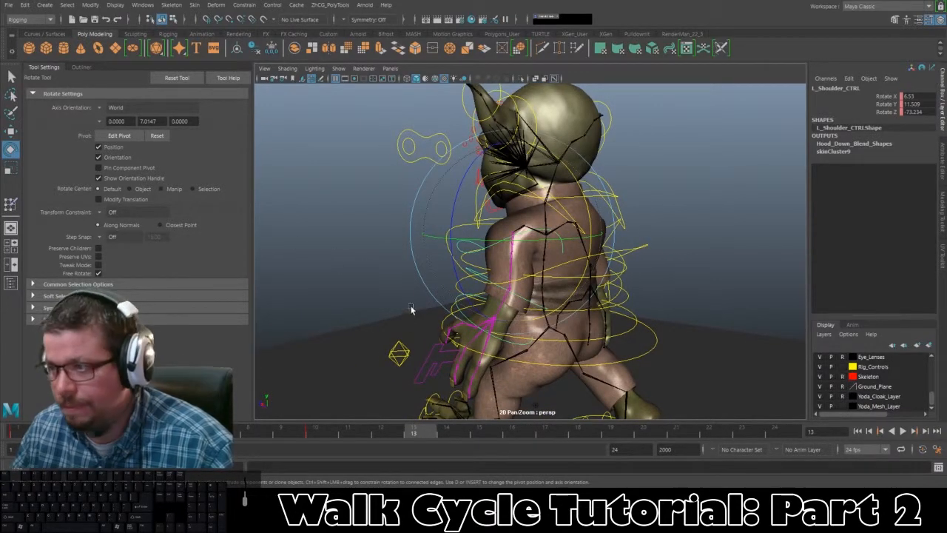
Examine the left arm, shoulder and torso pose at frame 13 from several sides and distances.
left_click_drag(411, 310, 548, 253, "alt")
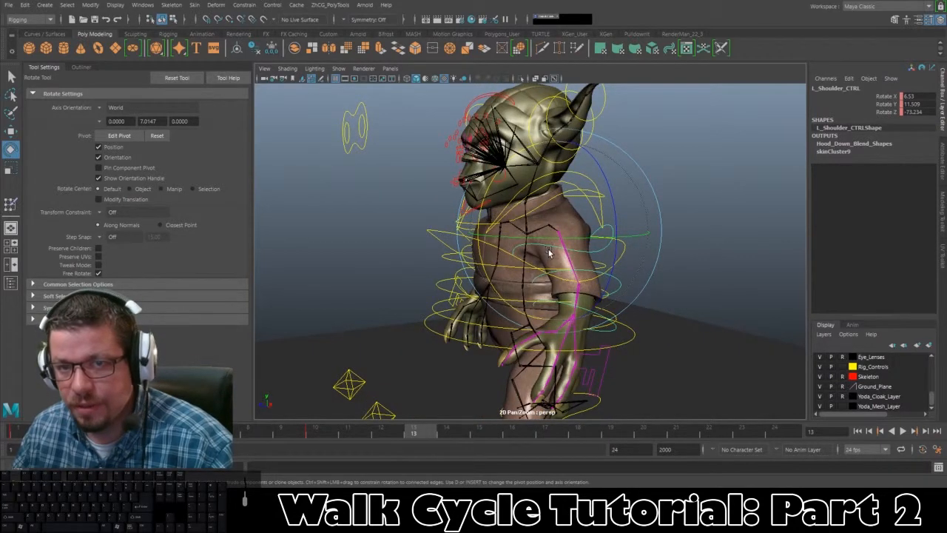
right_click_drag(530, 226, 559, 268, "alt")
left_click_drag(556, 273, 523, 286, "alt")
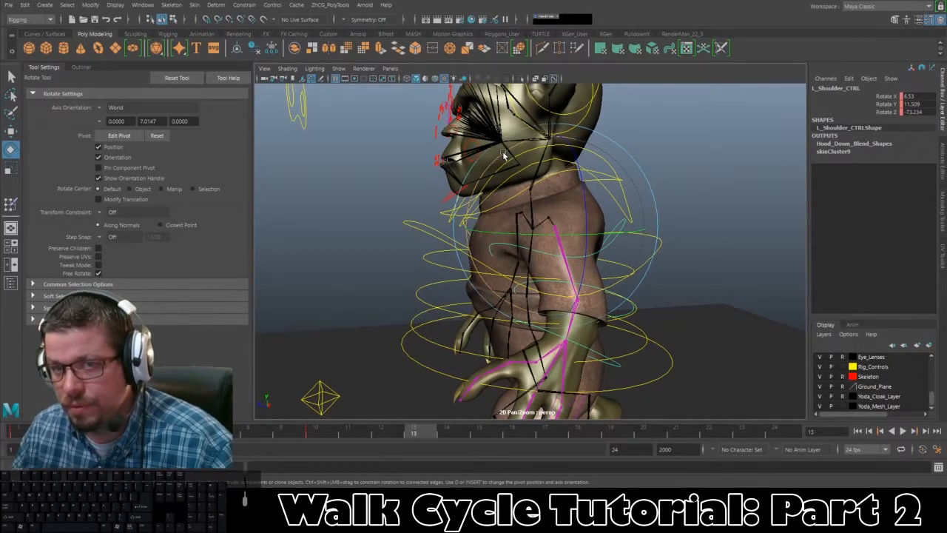
left_click_drag(489, 213, 509, 209, "alt")
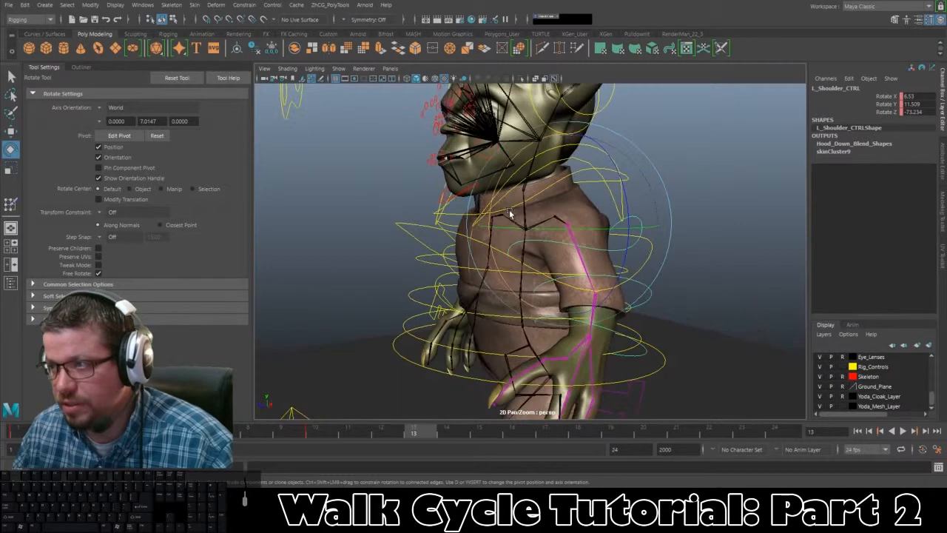
right_click_drag(509, 209, 444, 166, "alt")
middle_click_drag(444, 166, 429, 91, "alt")
left_click_drag(427, 248, 447, 247, "alt")
right_click_drag(447, 247, 485, 222, "alt")
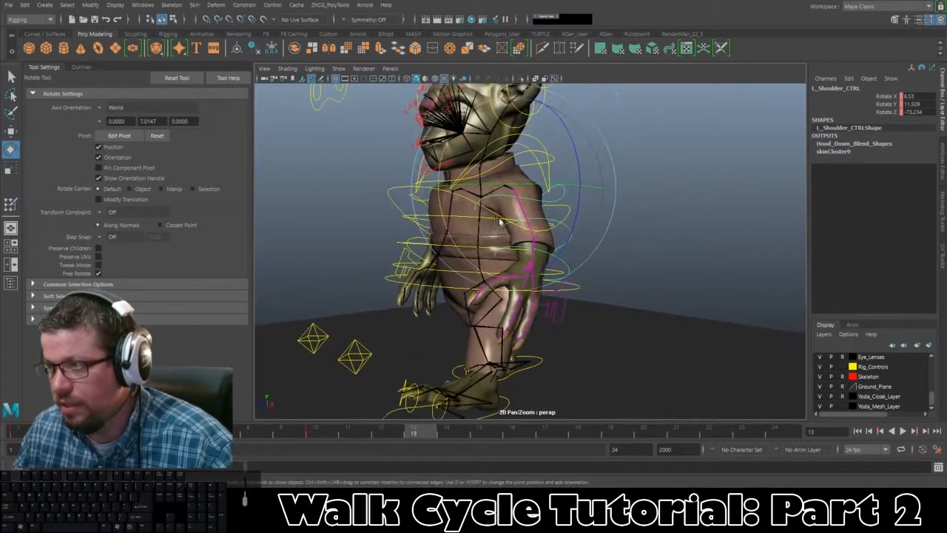
middle_click_drag(494, 171, 498, 257, "alt")
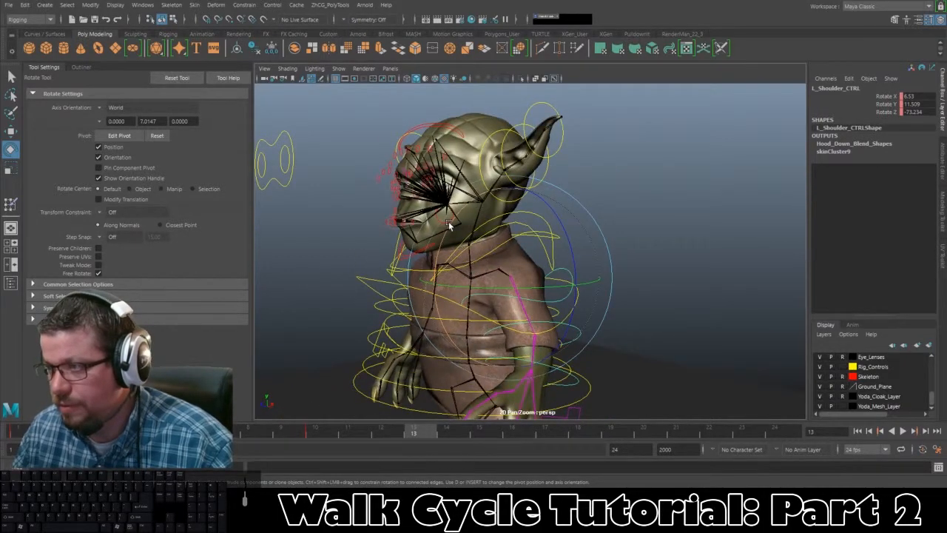
middle_click_drag(448, 225, 447, 199, "alt")
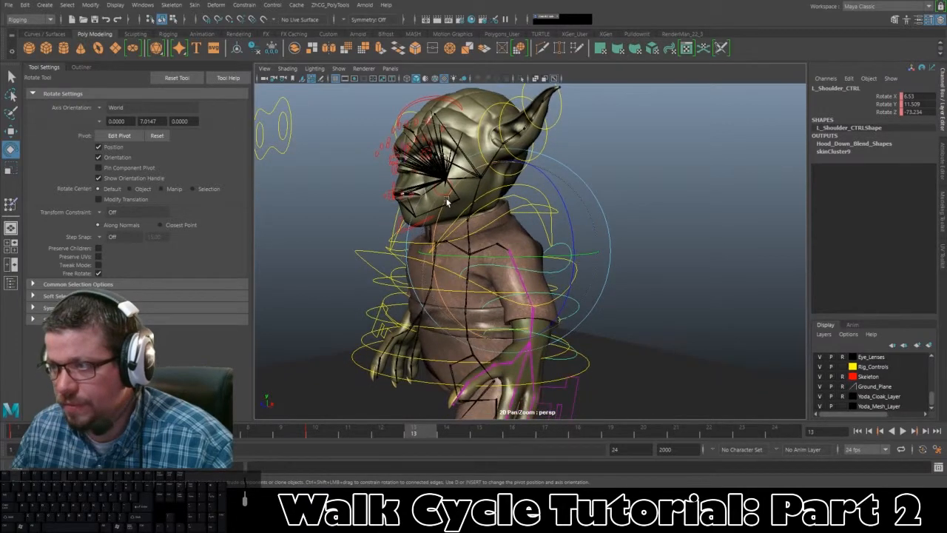
left_click_drag(444, 200, 368, 199, "alt")
middle_click_drag(369, 199, 375, 128, "alt")
right_click_drag(375, 127, 365, 124, "alt")
middle_click_drag(447, 152, 443, 193, "alt")
left_click_drag(435, 169, 436, 213, "alt")
left_click_drag(511, 225, 489, 265, "alt")
right_click_drag(488, 265, 515, 294, "alt")
mouse_move(516, 295)
left_mouse_down("alt")
mouse_move(512, 329)
mouse_move(503, 313)
mouse_move(527, 306)
mouse_move(532, 288)
left_mouse_up("alt")
Key the left shoulder at about X 23.8, Y 39.6, Z -65.9 and the left elbow at frame 13, then adjust the left wrist.
left_click_drag(566, 160, 584, 189)
key("s")
left_click(622, 191)
left_click(588, 247)
key("s")
left_click(634, 222)
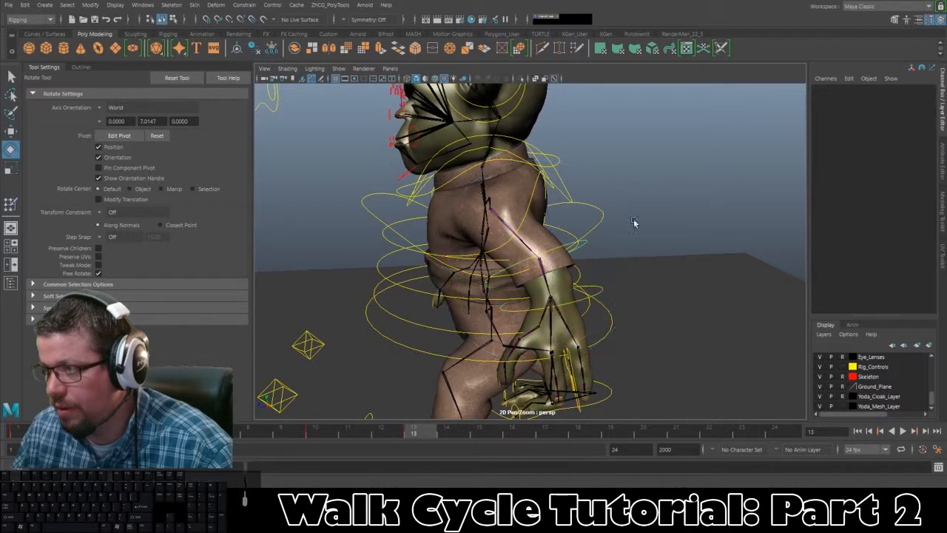
left_click(599, 291)
left_click_drag(592, 243, 470, 83)
Rotate the right shoulder control to about X -0.6, Y 5.5, Z 80.2 at frame 13.
left_click(351, 159)
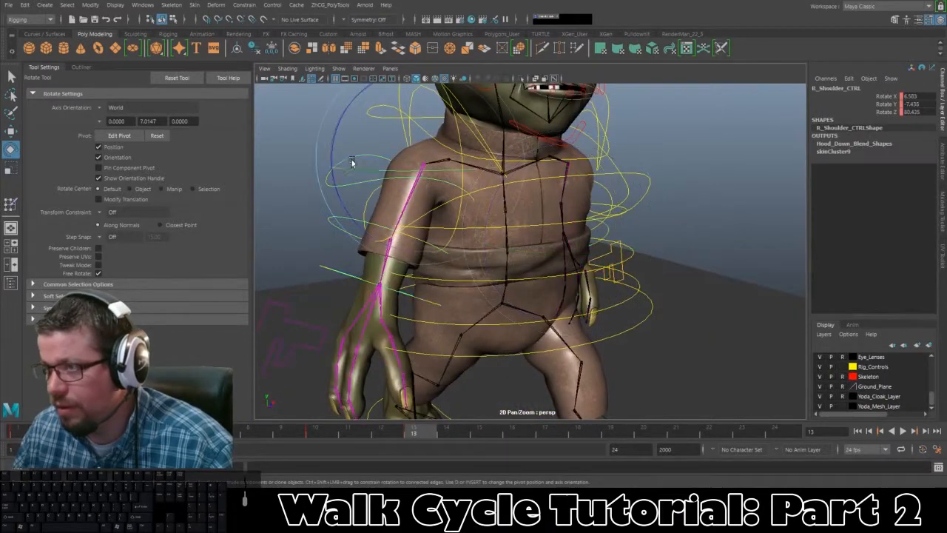
right_click_drag(350, 160, 344, 147, "alt")
left_click_drag(345, 147, 449, 163, "alt")
middle_click_drag(448, 163, 447, 181, "alt")
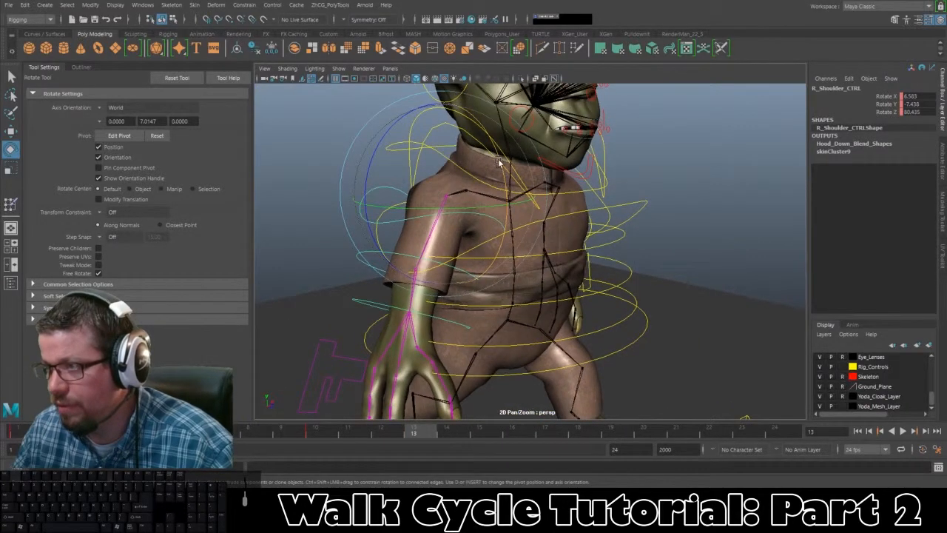
left_click_drag(499, 163, 488, 139)
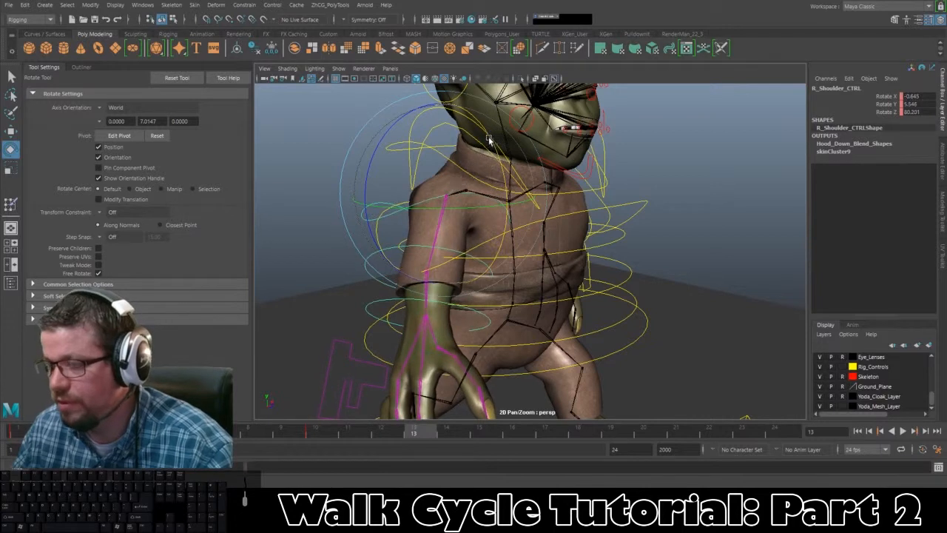
left_click(349, 165)
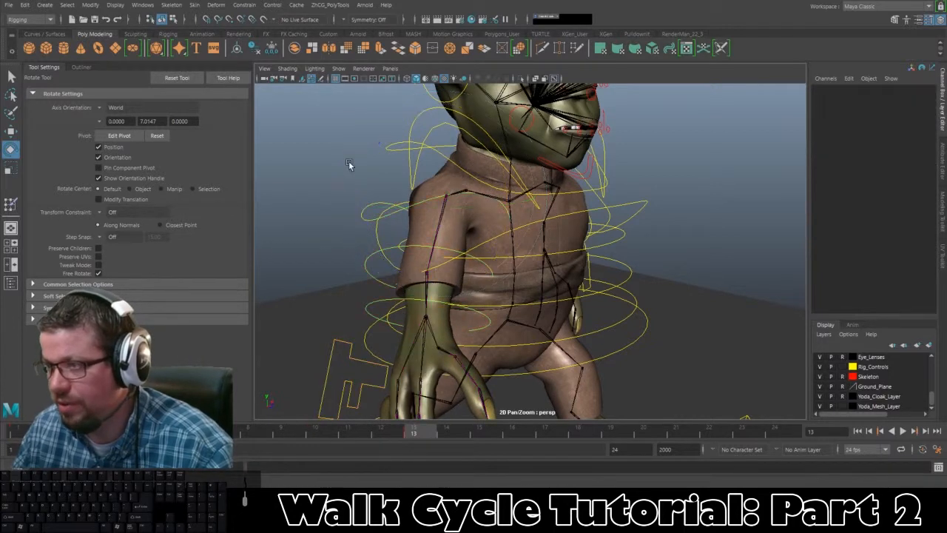
Bend the right elbow to about Y 25 and rotate the right wrist to about X 1.1, Y 8.3, Z 9.3 at frame 13.
left_click(399, 248)
left_click_drag(478, 243, 473, 226)
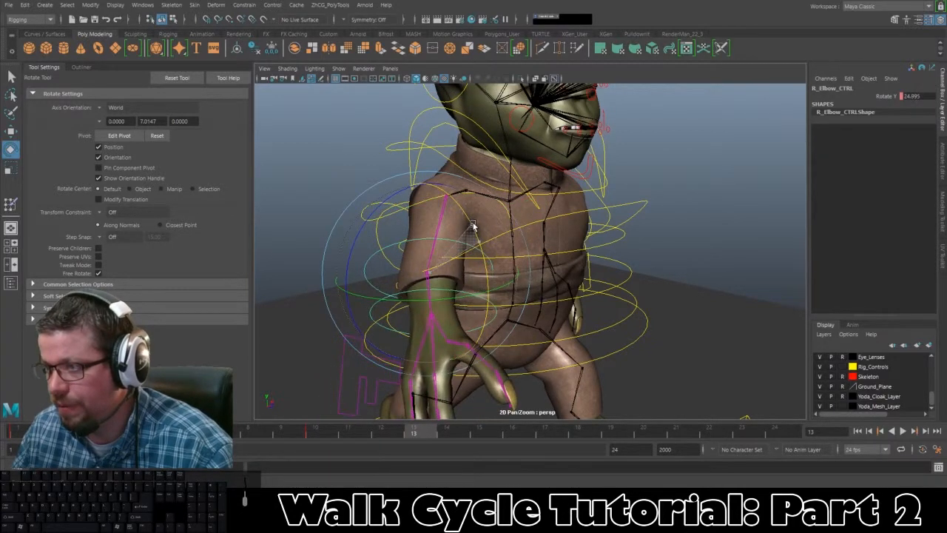
left_click(342, 198)
left_click(370, 304)
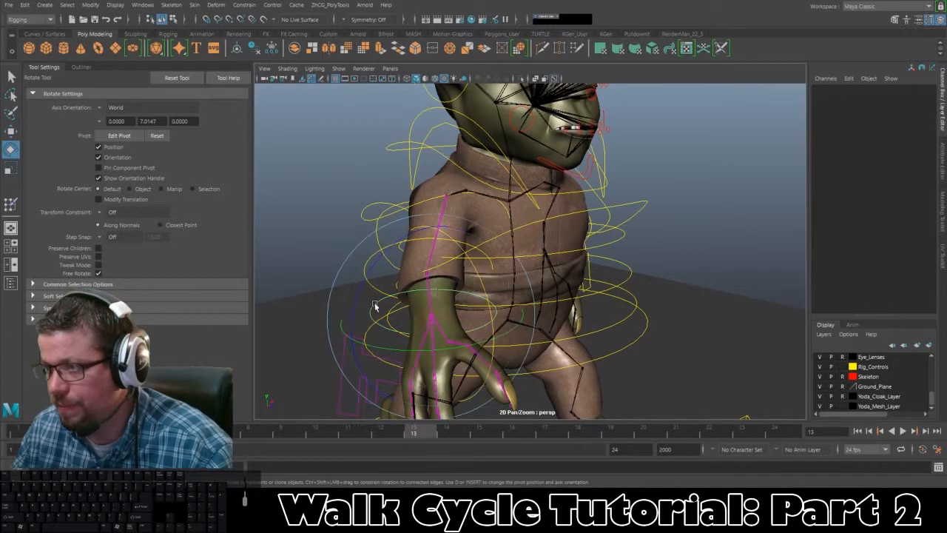
left_click_drag(485, 292, 407, 308)
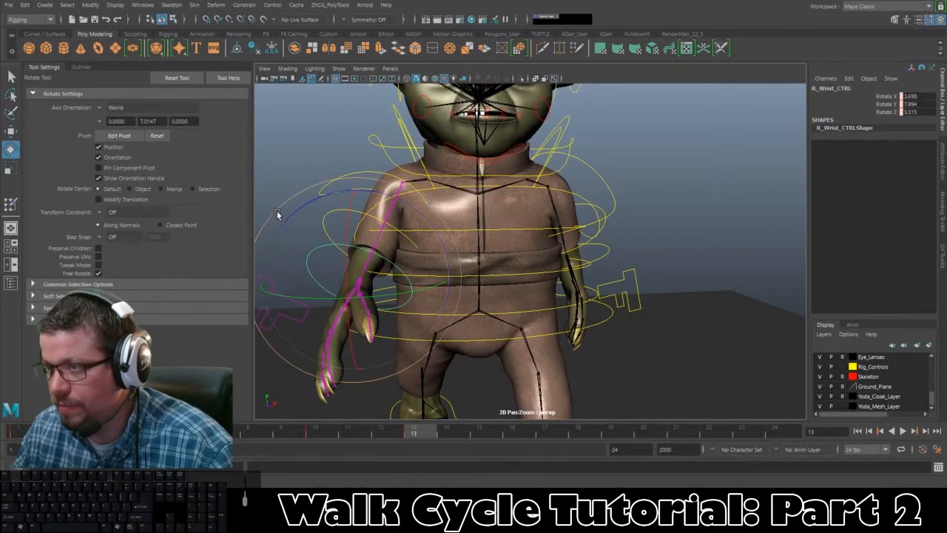
left_click_drag(277, 213, 351, 221)
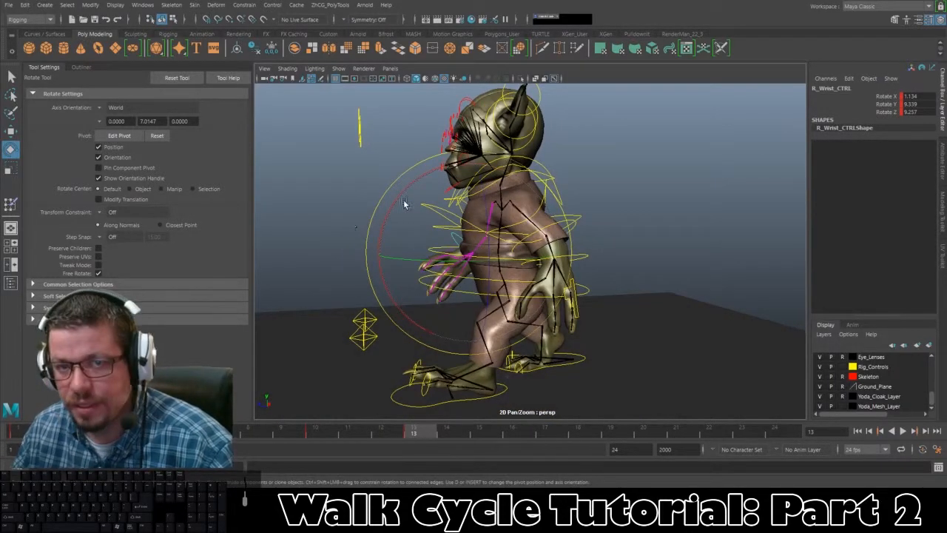
Go to frame 16 and rotate the left shoulder control to about X 33.6, Y 49.1, Z -60.1.
left_click_drag(447, 433, 512, 433)
left_click_drag(463, 297, 461, 198, "alt")
left_click(558, 190)
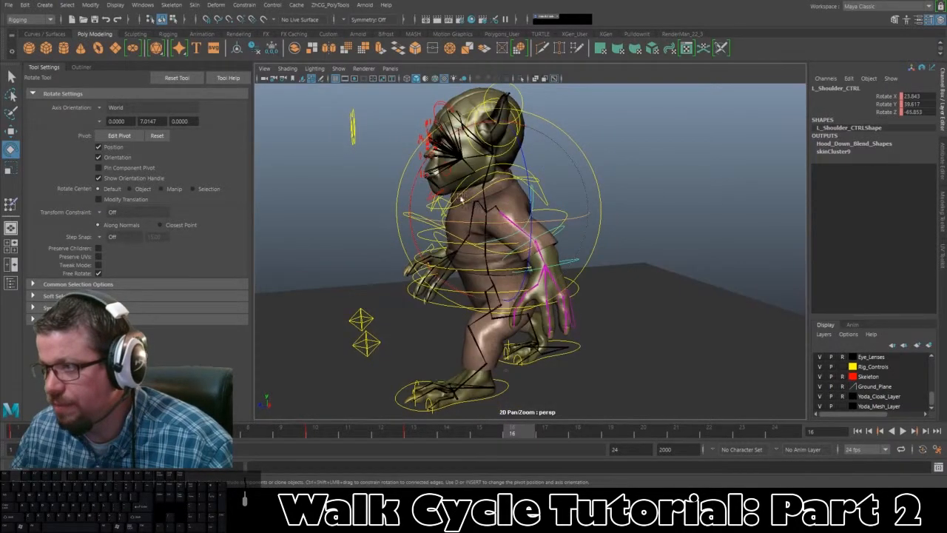
left_click_drag(419, 169, 418, 188)
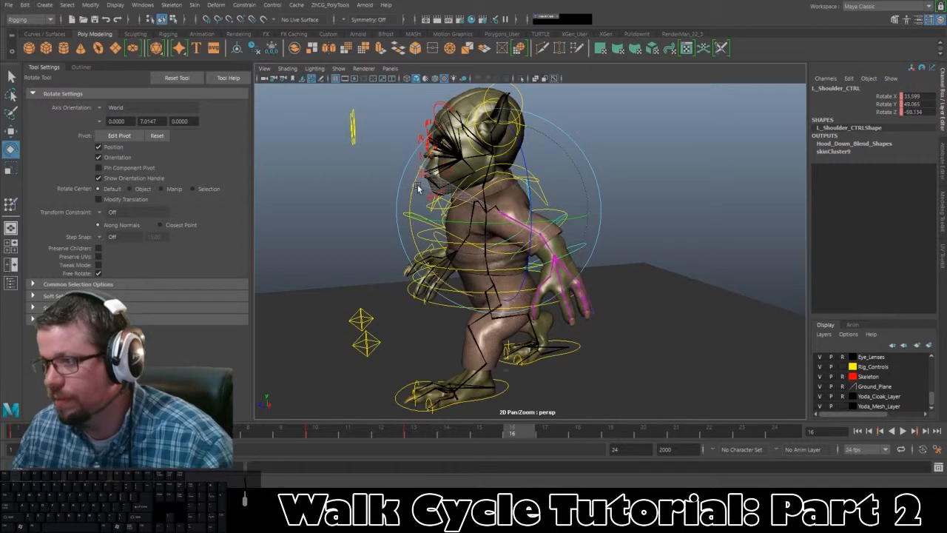
left_click(656, 200)
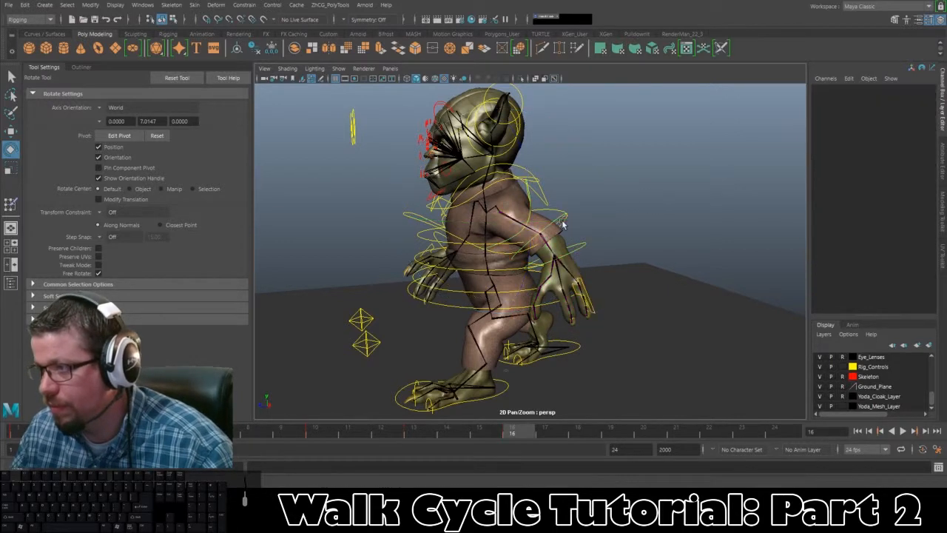
Rotate the left elbow control to about Y -6.5 and adjust the left wrist's rotation slightly at frame 16.
left_click(559, 218)
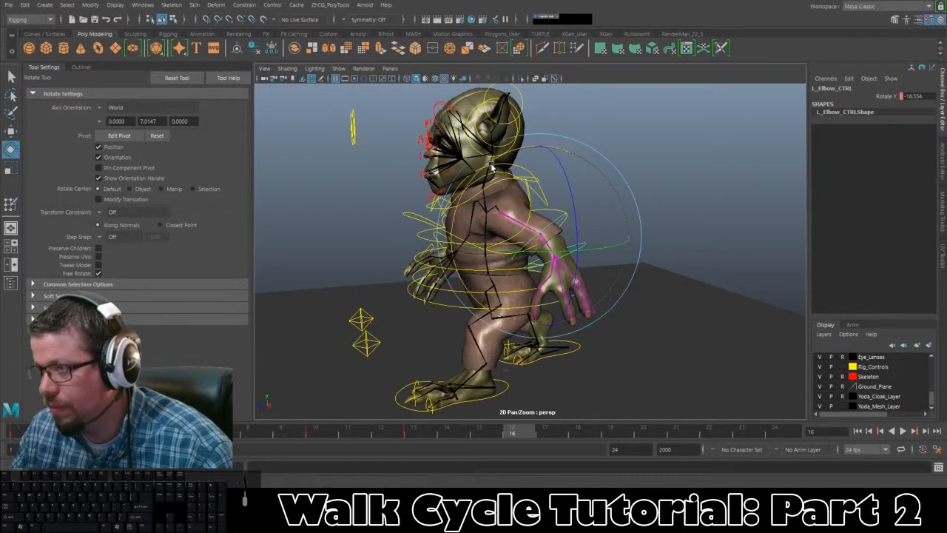
left_click_drag(492, 169, 477, 180)
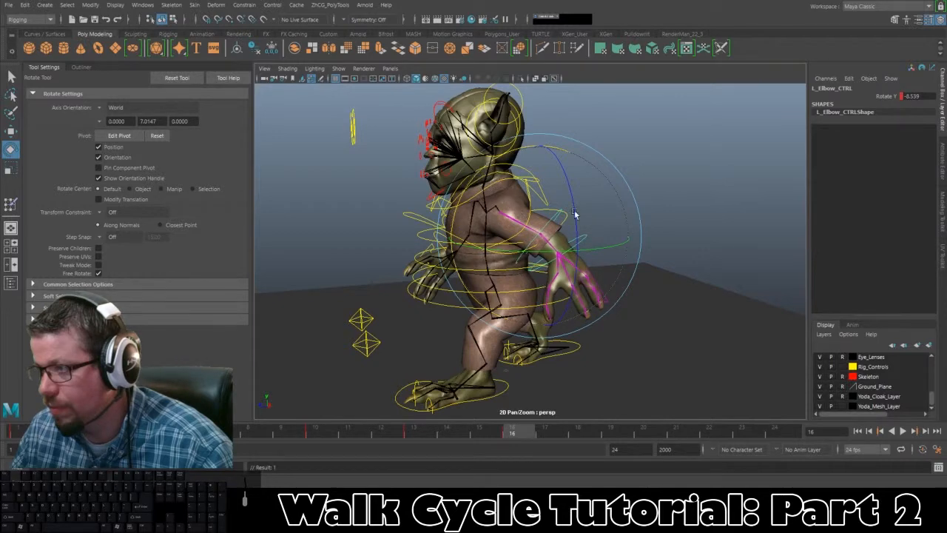
left_click_drag(575, 214, 723, 201, "alt")
left_click(590, 239)
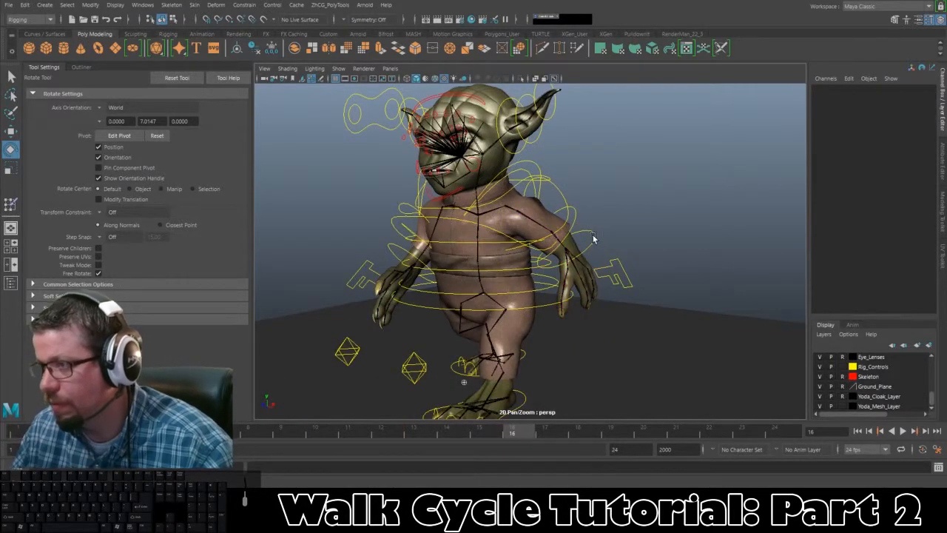
left_click(586, 234)
mouse_move(536, 192)
left_mouse_down()
mouse_move(533, 213)
mouse_move(529, 191)
left_mouse_up()
Rotate the right shoulder control to about X -5.5, Y 13.8, Z 79.2 at frame 16, undoing a trial rotation.
left_click_drag(317, 264, 354, 224, "alt")
left_click(400, 220)
left_click(409, 225)
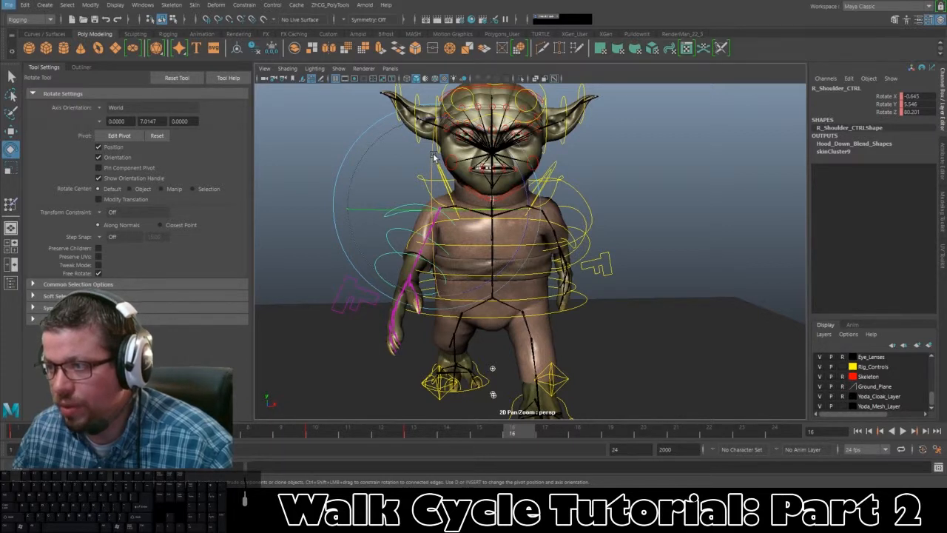
left_click_drag(435, 163, 521, 183)
key("ctrl+z")
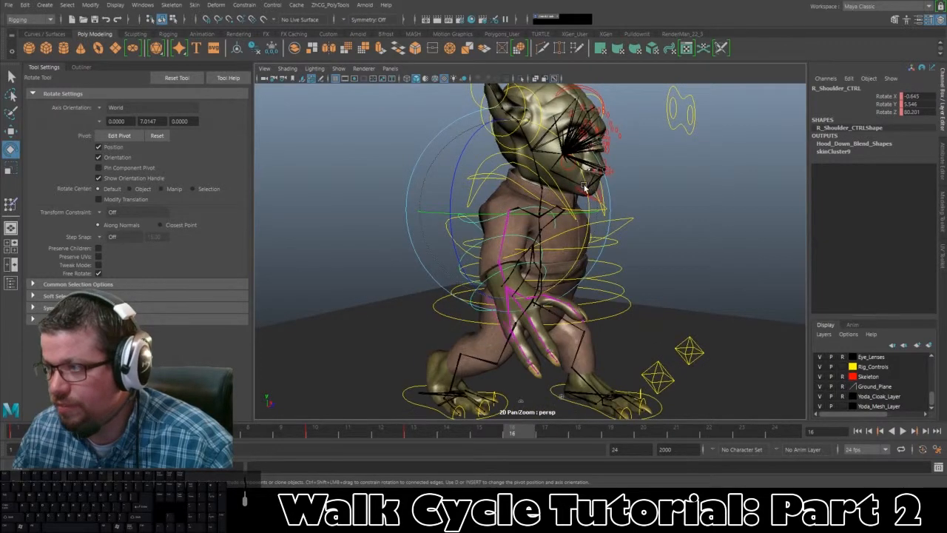
left_click_drag(585, 188, 535, 230)
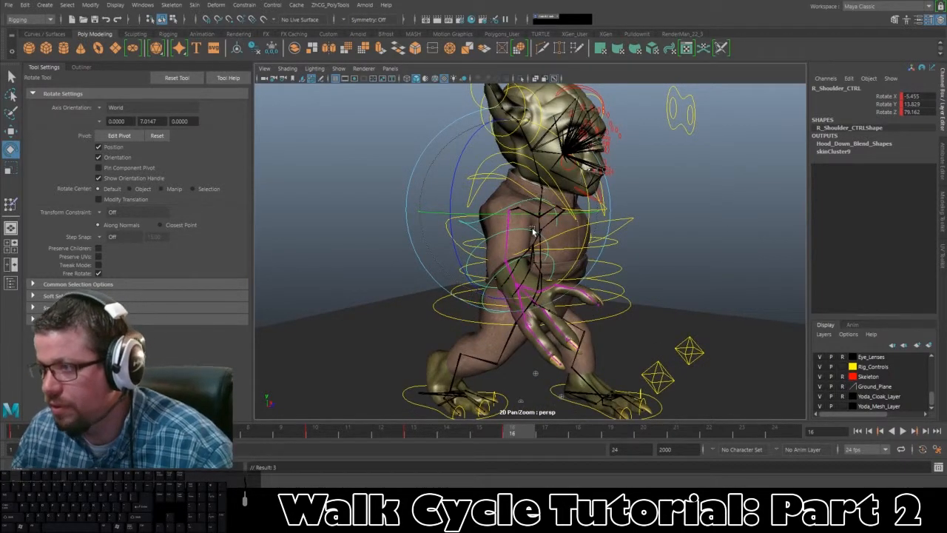
Adjust the right elbow's bend and rotate the right wrist control to about X -15.1, Y 17.1, Z 22.8 at frame 16.
left_click(453, 275)
left_click(468, 259)
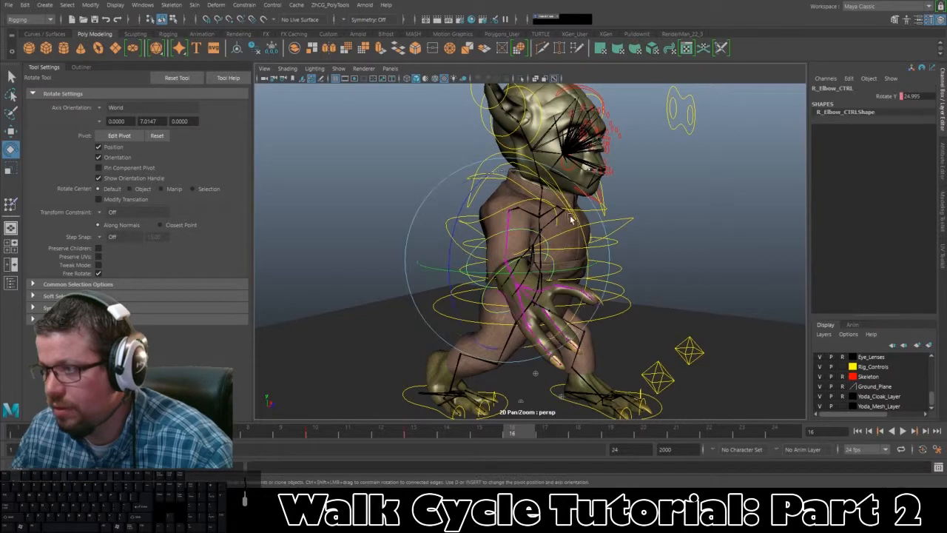
left_click_drag(575, 217, 477, 244)
left_click(542, 274)
left_click(555, 266)
left_click_drag(475, 208, 447, 179)
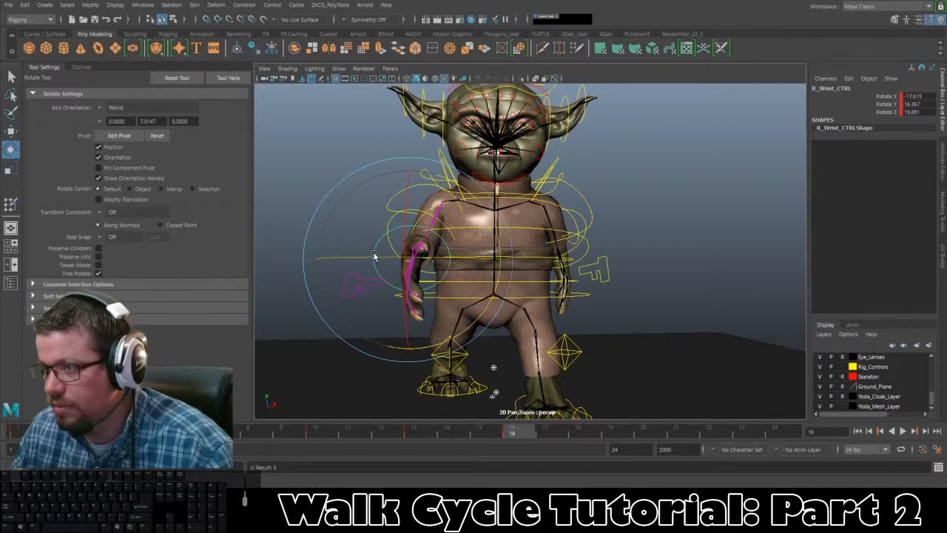
mouse_move(374, 255)
left_mouse_down()
mouse_move(340, 265)
mouse_move(368, 259)
left_mouse_up()
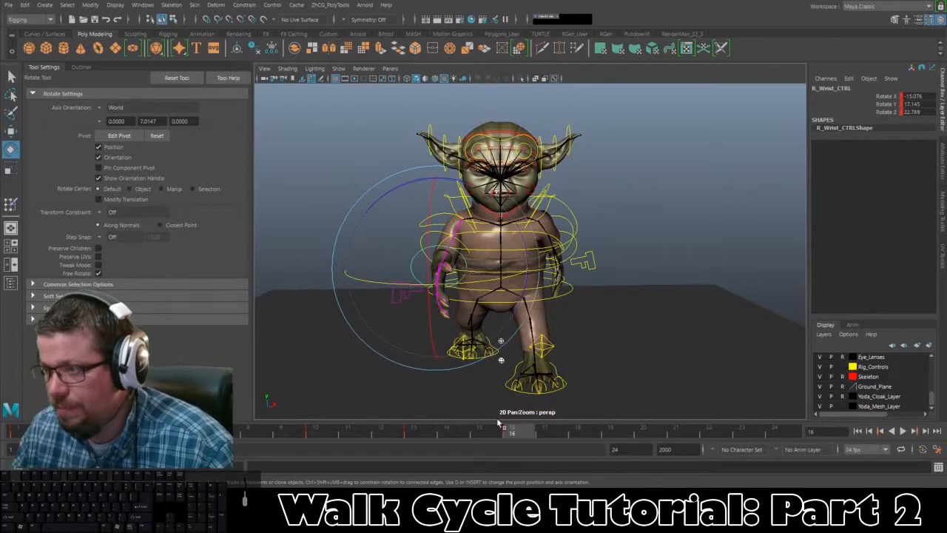
Go to frame 19 after reviewing the walk cycle's playback, and extend the playback range to end at frame 25.
key("alt+v")
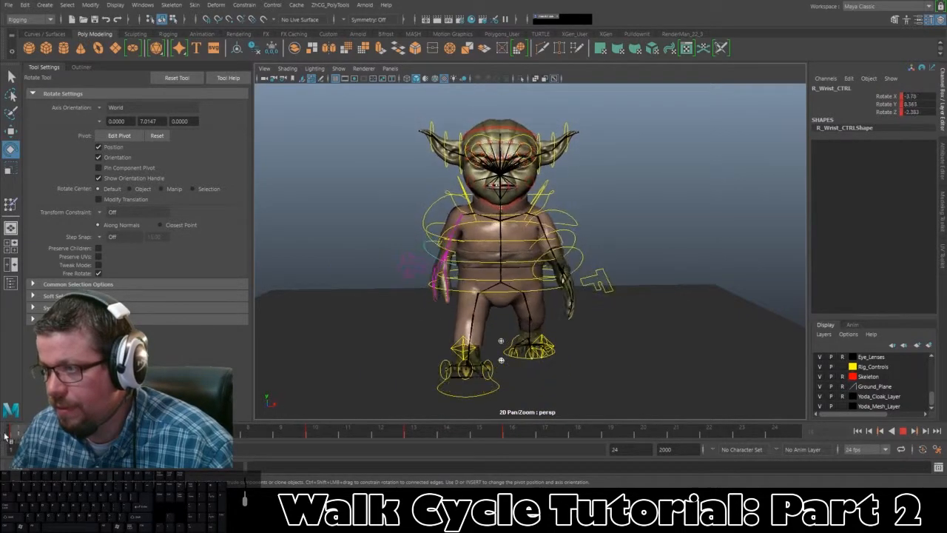
left_click_drag(582, 297, 511, 327, "alt")
key("alt+v")
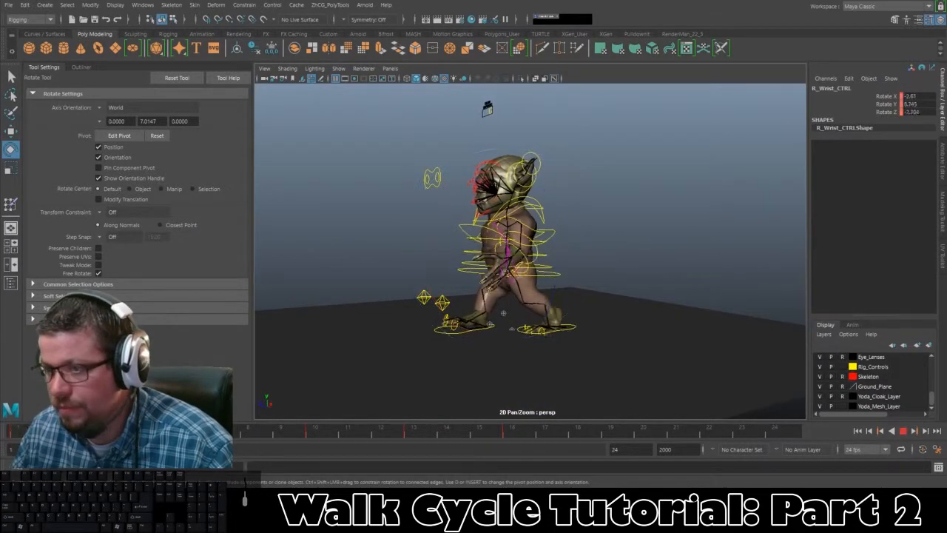
left_click_drag(124, 438, 617, 439)
right_click_drag(457, 246, 476, 333, "alt")
mouse_move(475, 333)
left_mouse_down("alt")
mouse_move(533, 334)
mouse_move(474, 333)
left_mouse_up("alt")
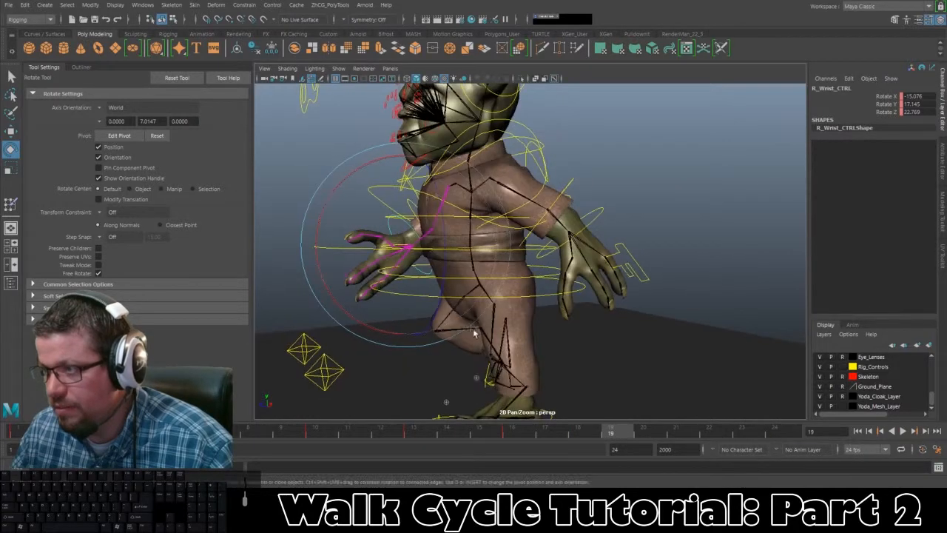
left_click_drag(621, 450, 509, 449)
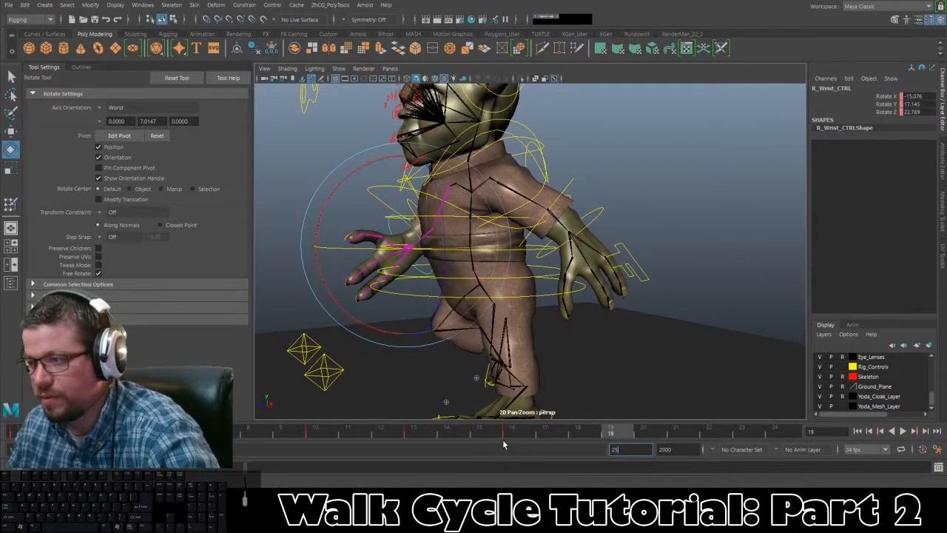
key("Return")
Rotate the right shoulder control at frame 19 so the arm swings down and back from its forward pose.
left_click_drag(429, 286, 570, 251, "alt")
left_click(342, 191)
left_click_drag(343, 194, 384, 219, "alt")
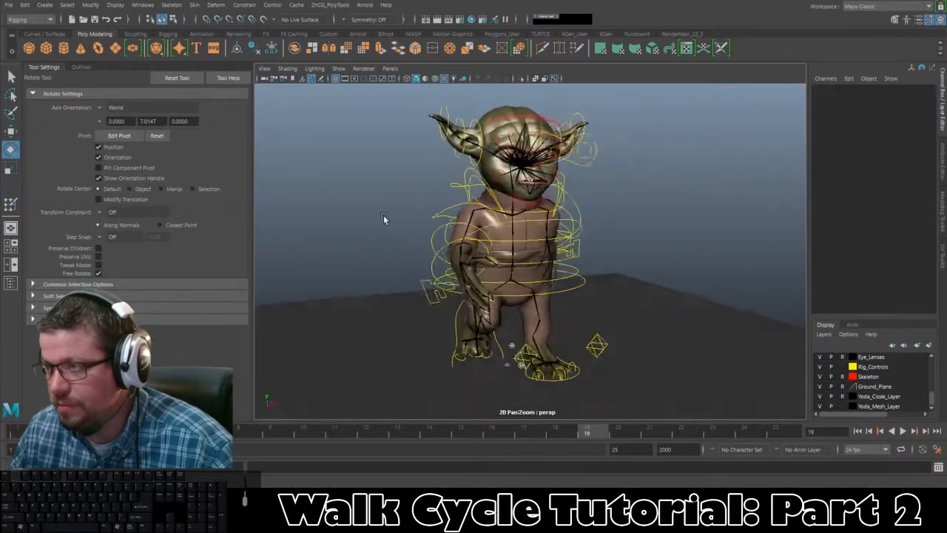
right_click_drag(385, 219, 393, 212, "alt")
left_click(410, 195)
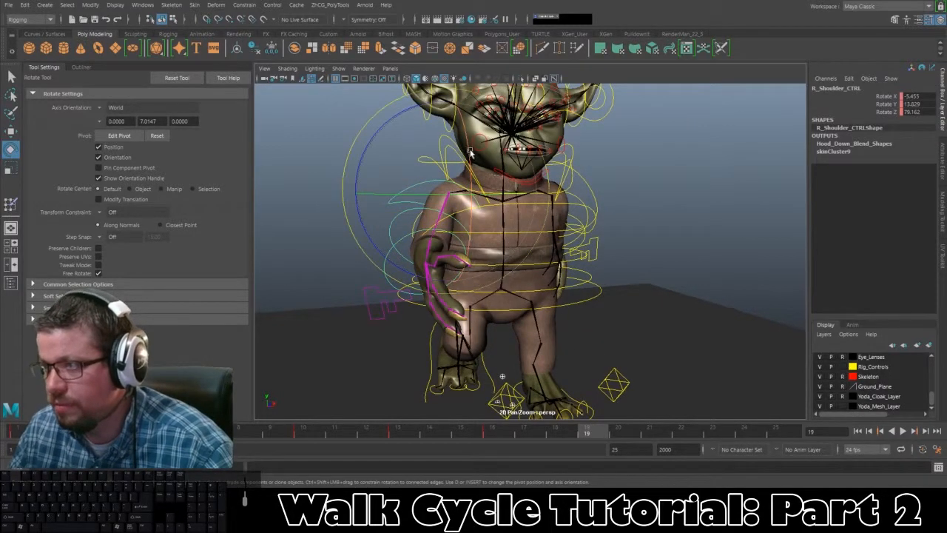
left_click_drag(468, 154, 447, 236)
Rotate the right wrist control to about X -19.4, Y 13.0, Z 12.1 and key it at frame 19.
left_click(285, 166)
left_click(403, 224)
left_click(307, 203)
left_click(403, 279)
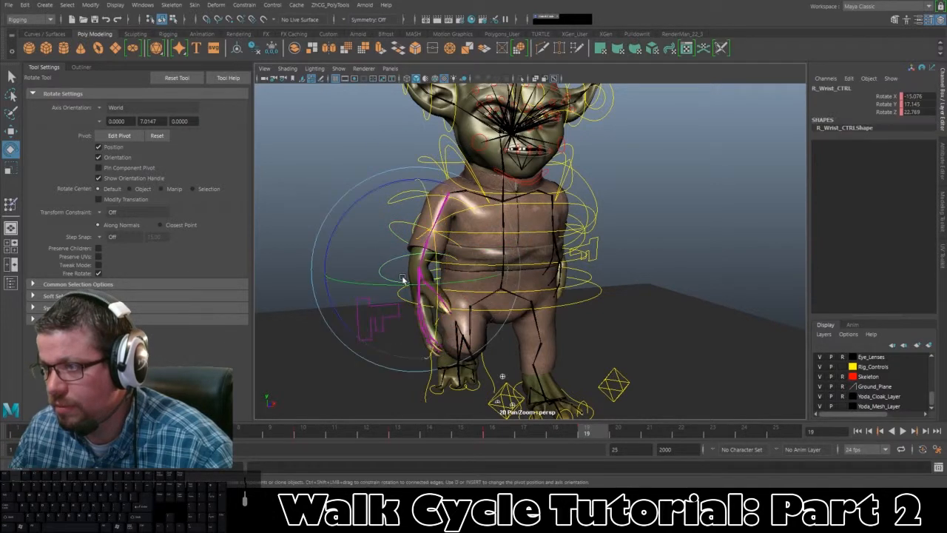
left_click_drag(368, 261, 358, 261)
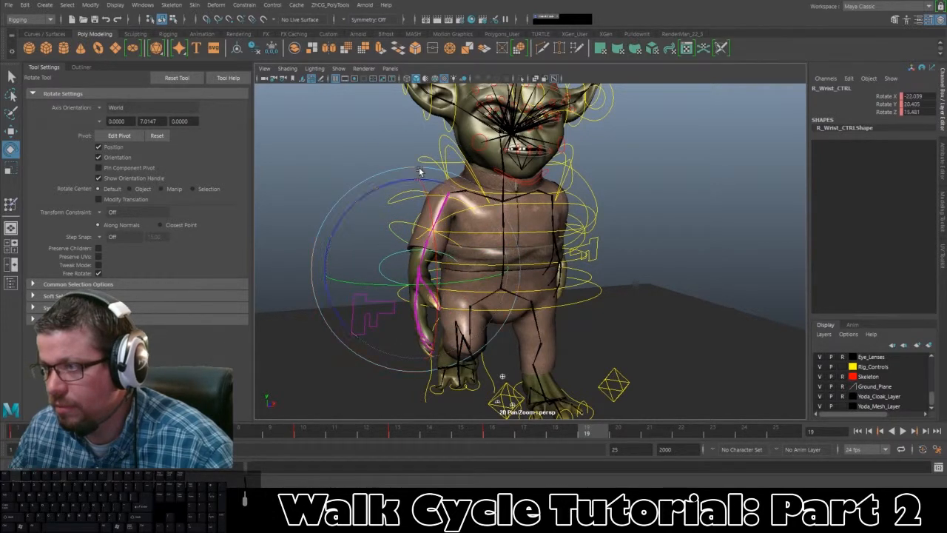
left_click_drag(428, 170, 437, 172)
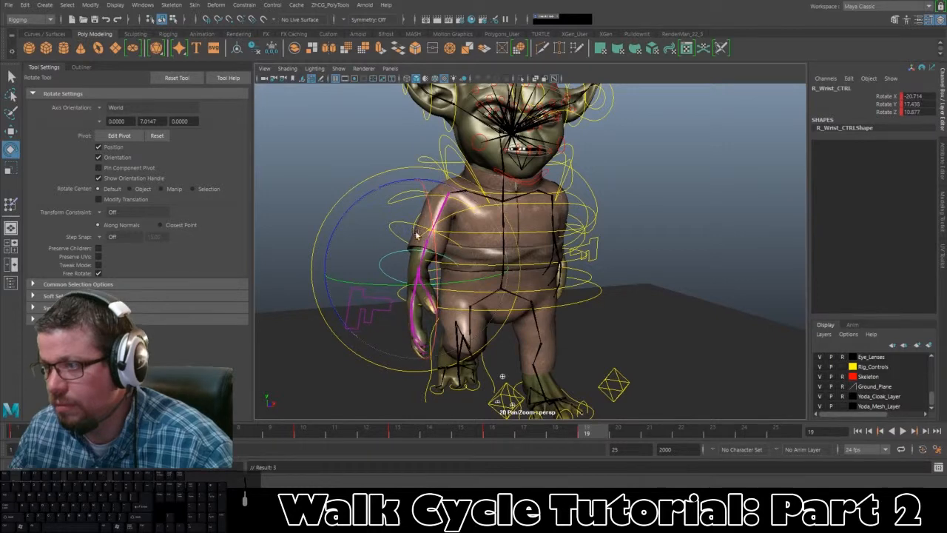
left_click_drag(337, 271, 618, 273, "alt")
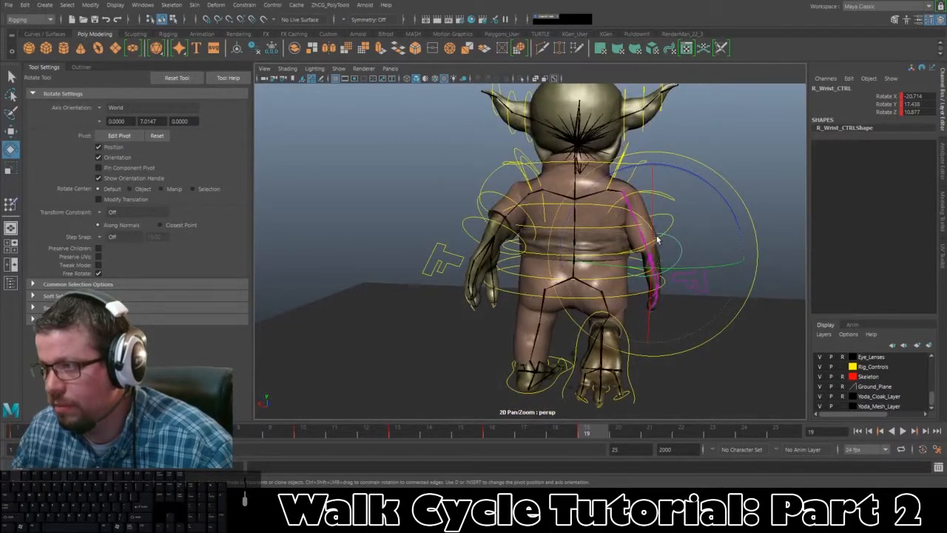
left_click_drag(657, 238, 327, 232)
key("s")
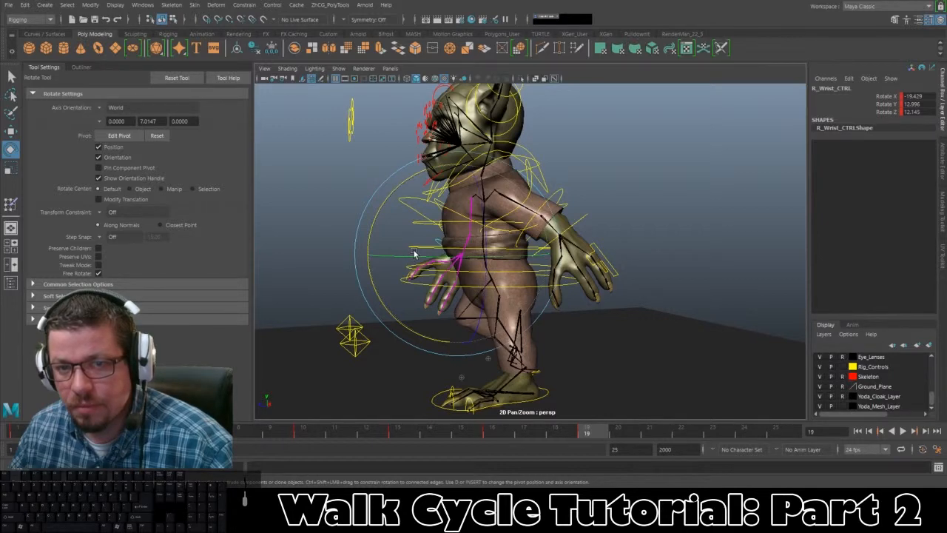
Rotate the left shoulder control to about X 6.5, Y 11.4, Z -73.2 at frame 19, lowering the arm beside the body.
left_click(580, 158)
left_click_drag(544, 165, 522, 192, "alt")
left_click(570, 185)
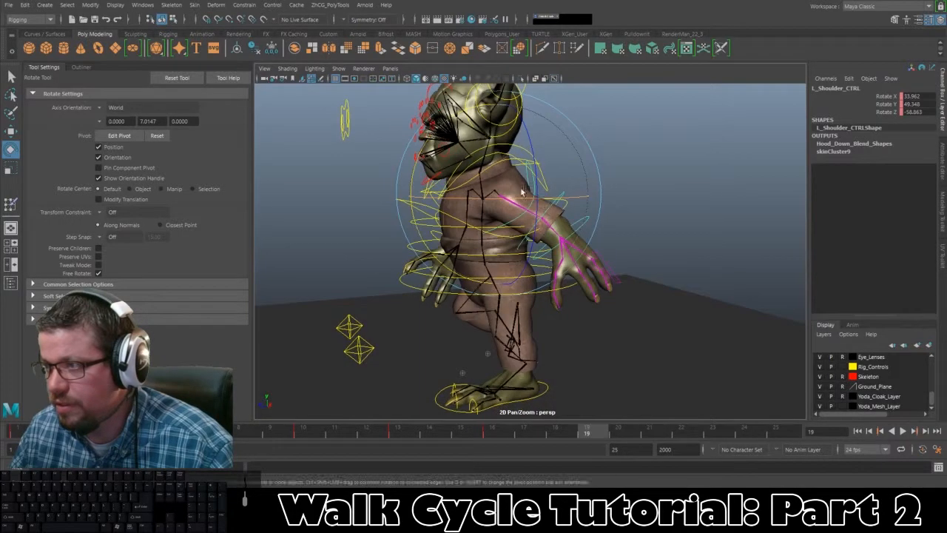
left_click_drag(442, 130, 520, 123)
left_click_drag(549, 201, 524, 202, "alt")
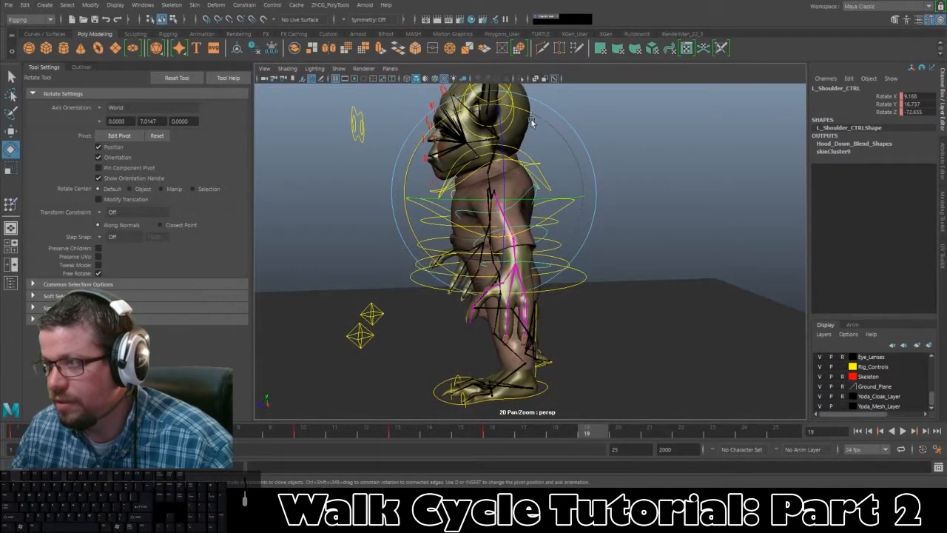
left_click_drag(534, 118, 548, 124)
left_click_drag(537, 141, 561, 161, "alt")
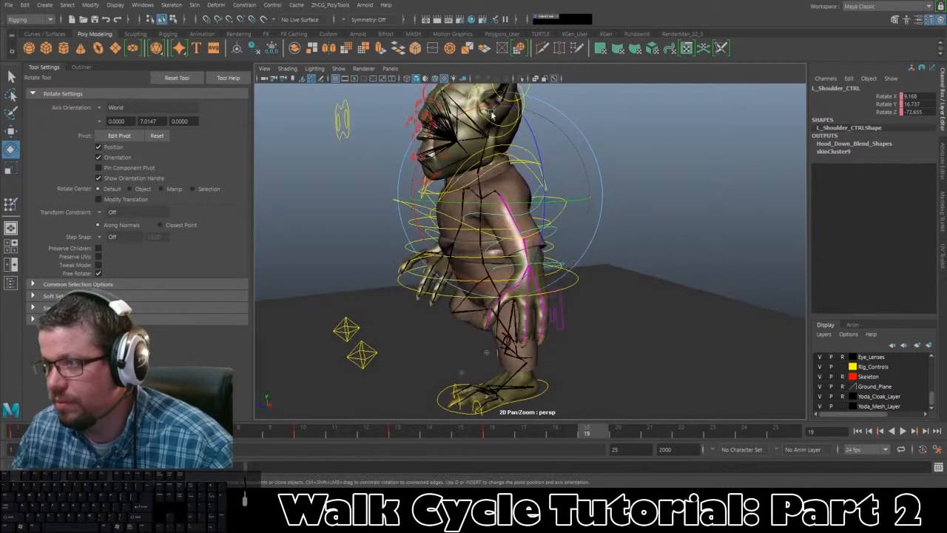
left_click_drag(487, 109, 502, 108)
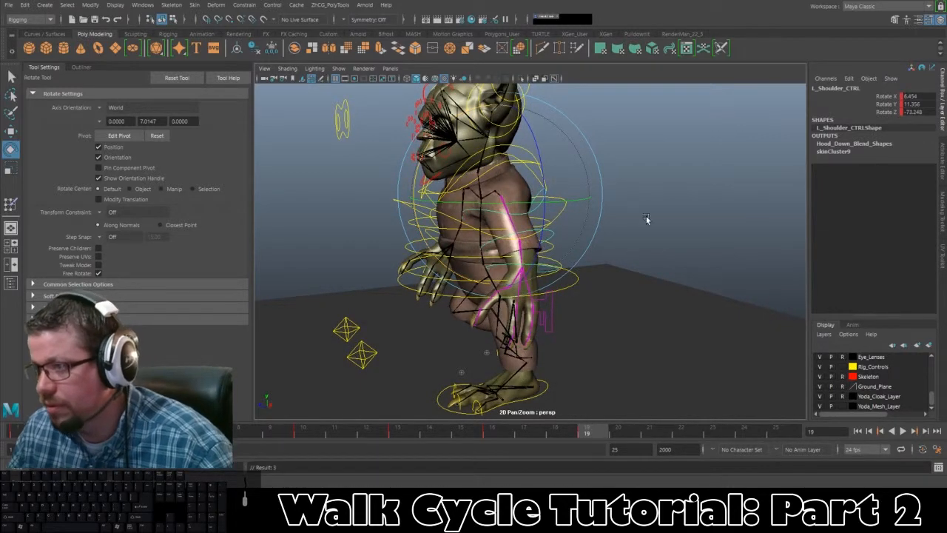
Refine the left shoulder control's rotation to about X 8.0, Y 14.5, Z -72.9 at frame 19.
left_click(534, 230)
left_click_drag(639, 229, 681, 220, "alt")
left_click(644, 191)
left_click_drag(588, 195, 605, 200, "alt")
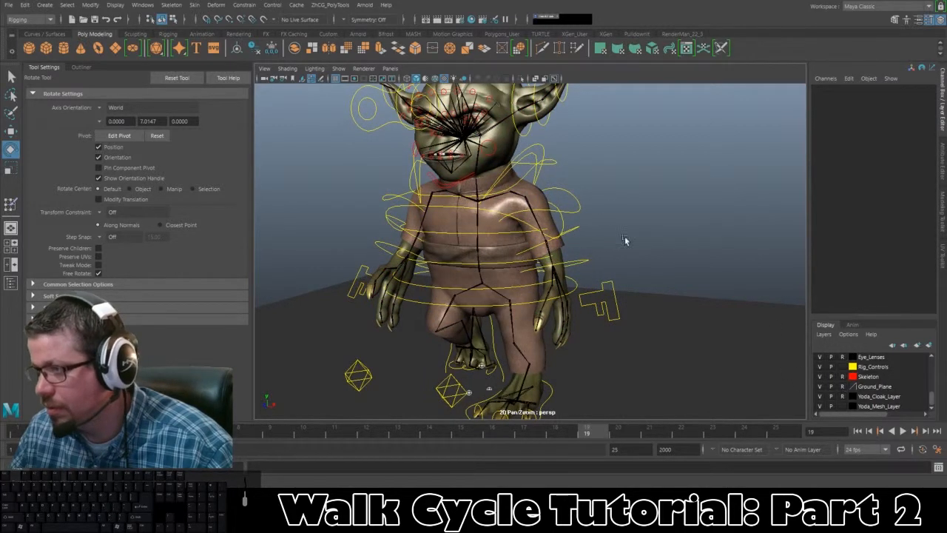
left_click(576, 202)
left_click_drag(489, 181, 423, 193)
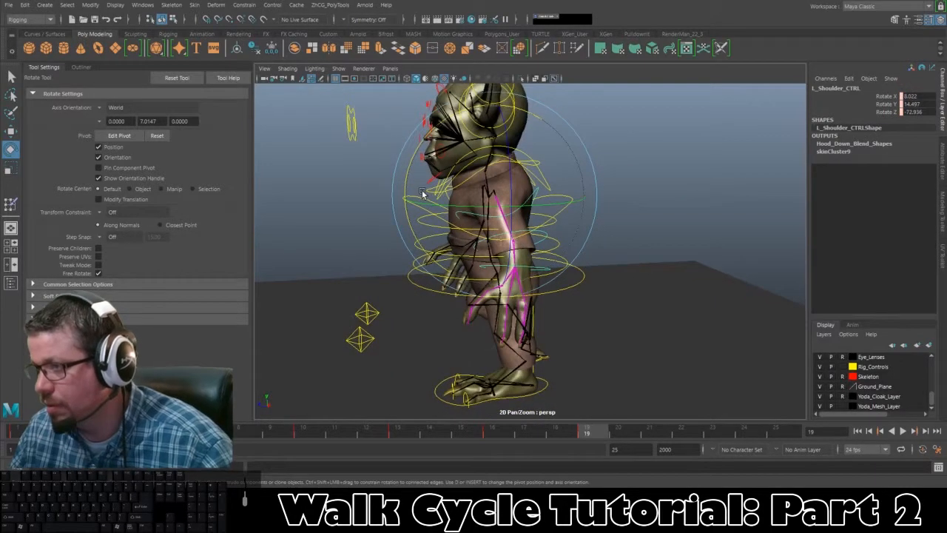
Check the left wrist and fine-tune the left shoulder control to about X 5.2, Y 8.8, Z -73.4 at frame 19.
left_click(671, 239)
left_click(489, 208)
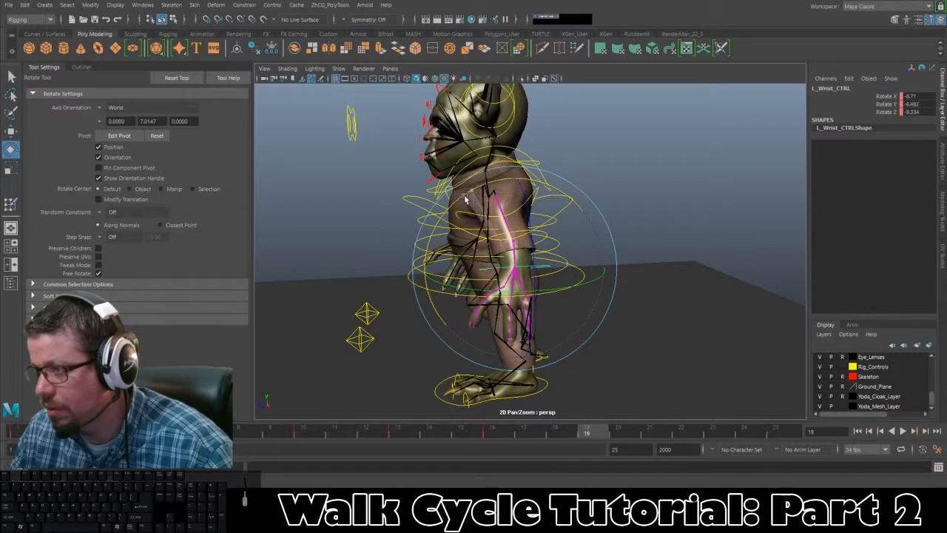
left_click(642, 201)
left_click_drag(560, 190, 609, 194, "alt")
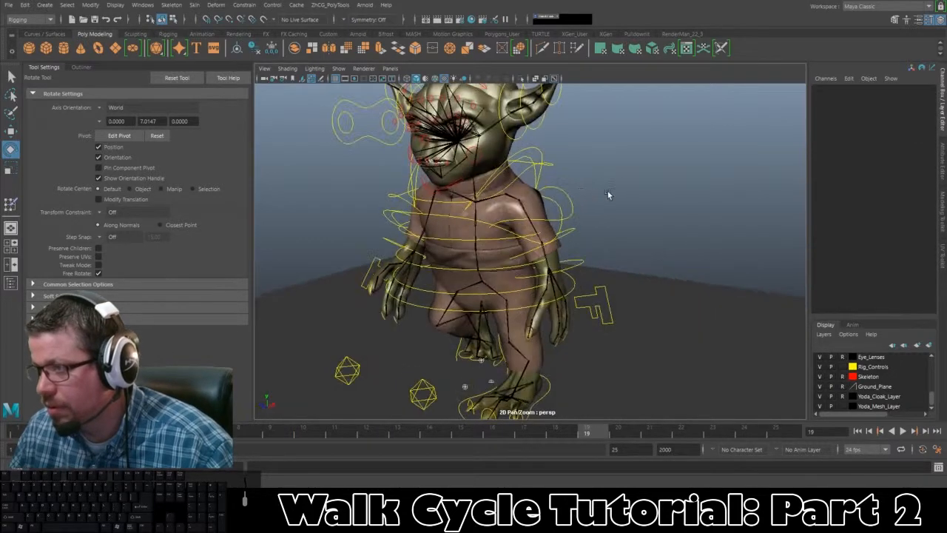
left_click(564, 190)
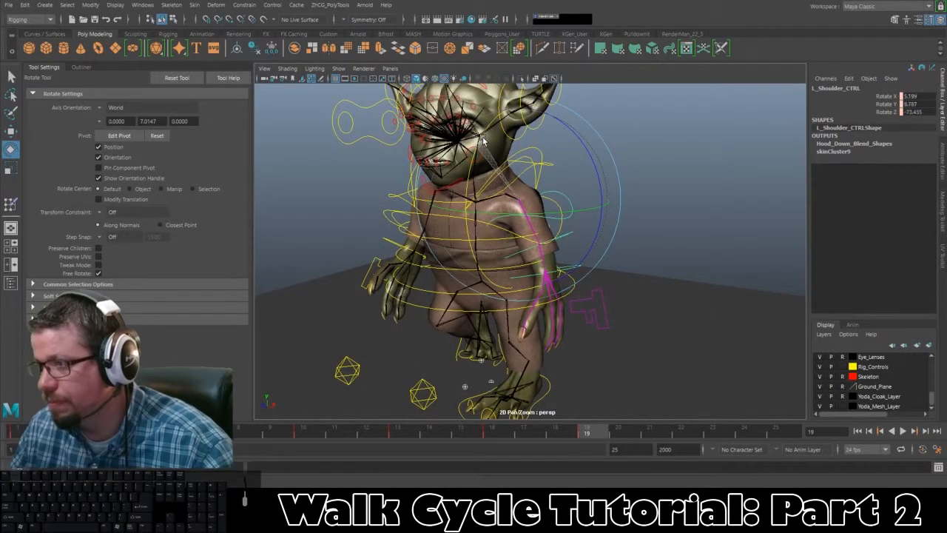
left_click(688, 184)
Go to frame 22 and rotate the left shoulder control to about X -2.6, Y -7.5, Z -73.3.
left_click_drag(687, 184, 551, 383, "alt")
left_click_drag(591, 429, 695, 437)
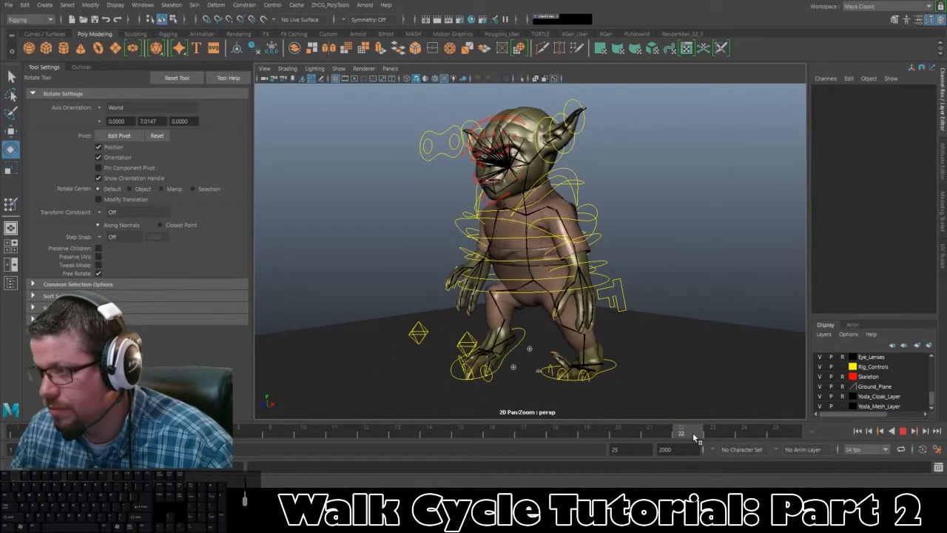
left_click_drag(628, 280, 549, 234, "alt")
left_click(597, 200)
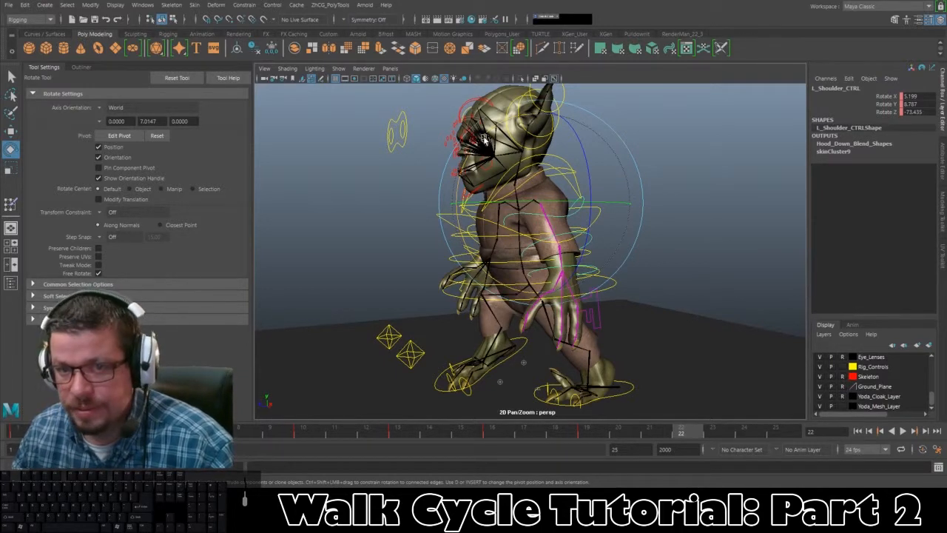
left_click_drag(483, 139, 493, 113)
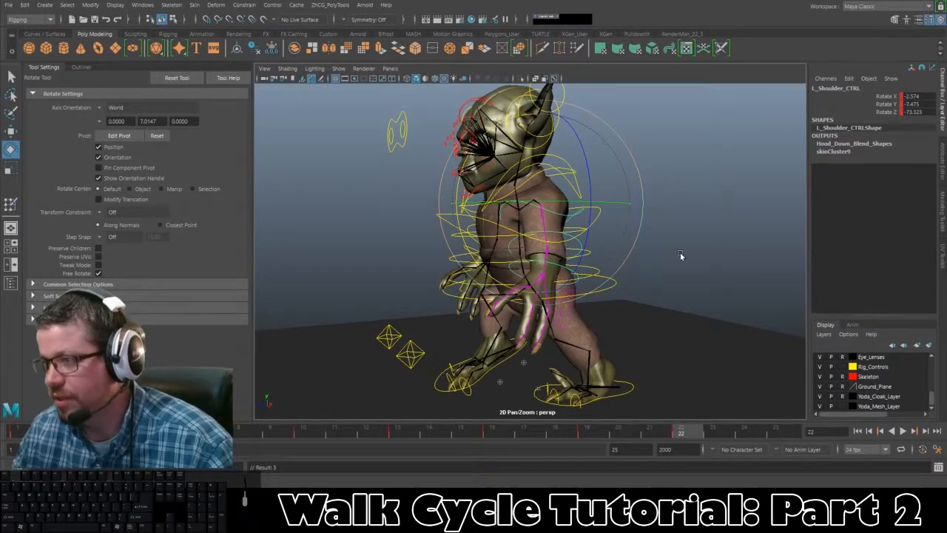
Bend the left elbow control to about Y -21.3 and key it at frame 22.
left_click_drag(681, 255, 649, 279, "alt")
right_click_drag(649, 279, 654, 289, "alt")
left_click(654, 288)
left_click(642, 230)
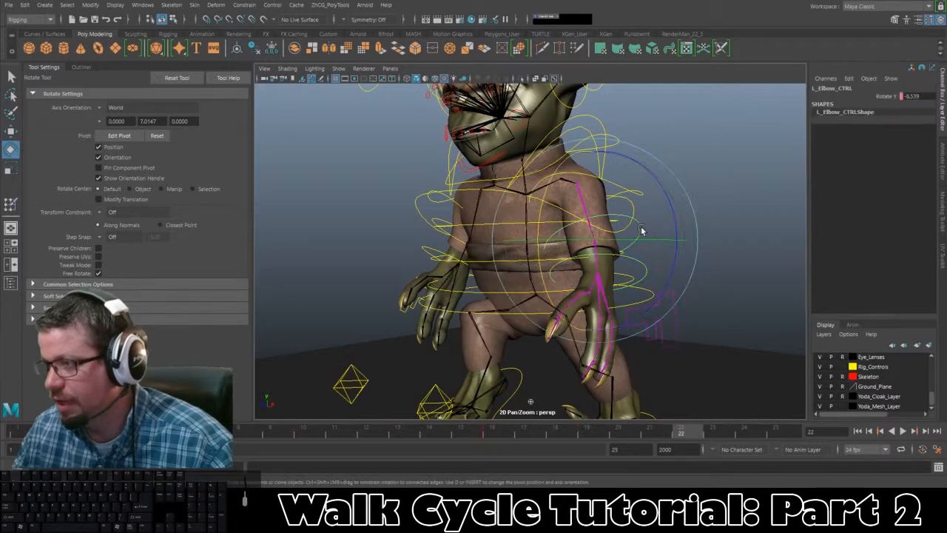
left_click_drag(548, 190, 548, 174)
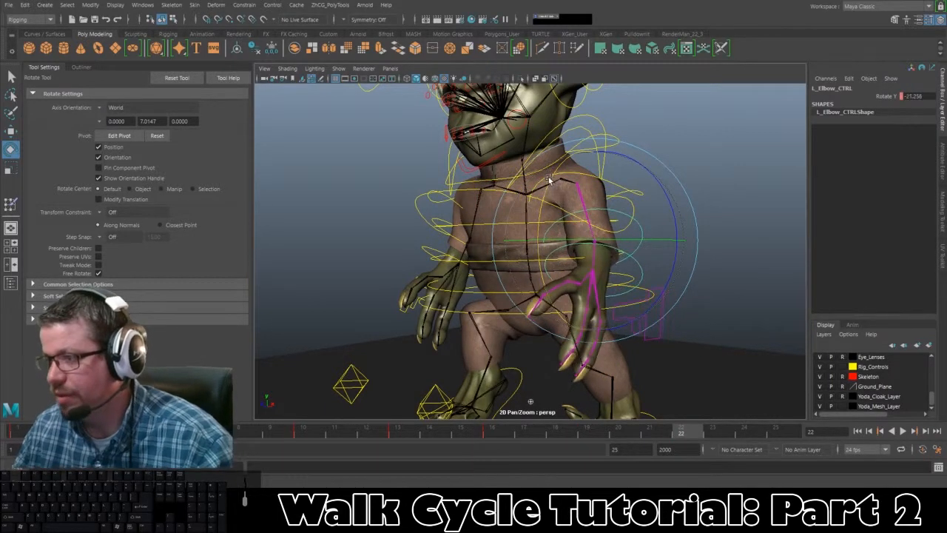
key("s")
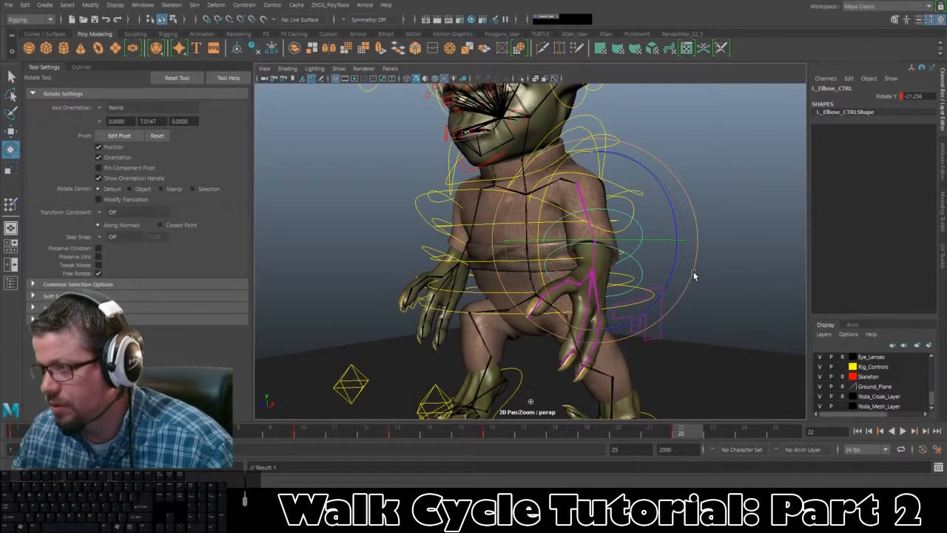
Compare the left arm's poses at frames 19 and 16, then adjust the left elbow's bend slightly at frame 19.
left_click_drag(652, 435, 590, 435)
left_click_drag(685, 323, 611, 325, "alt")
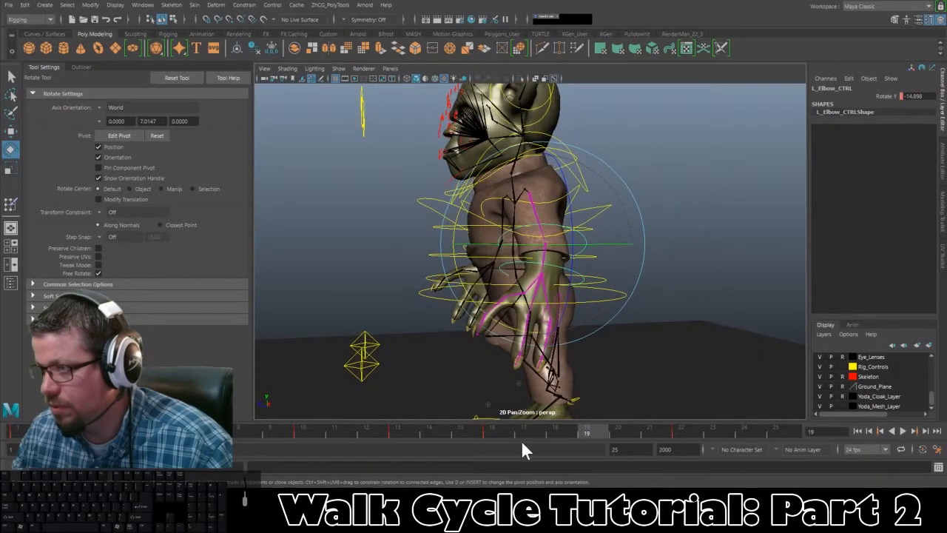
left_click(500, 435)
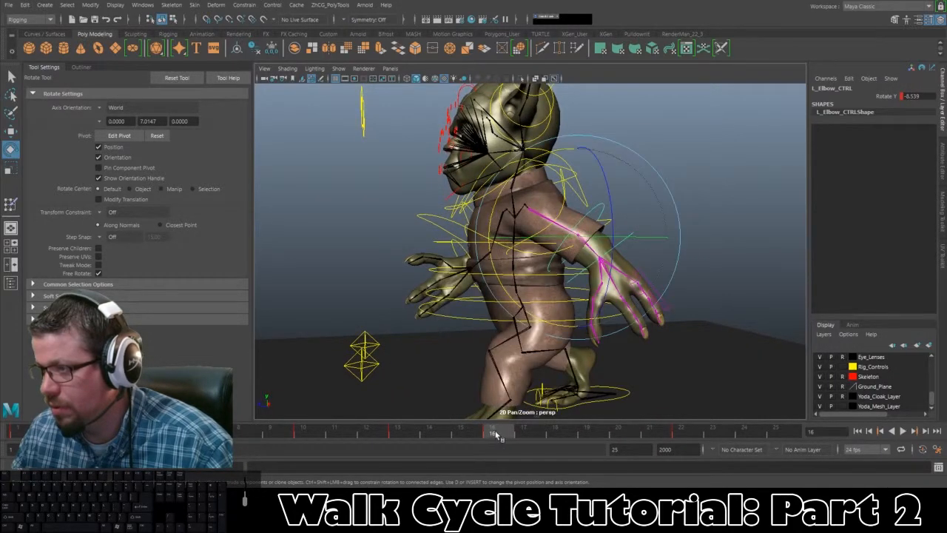
mouse_move(497, 435)
left_mouse_down()
mouse_move(411, 436)
mouse_move(491, 434)
left_mouse_up()
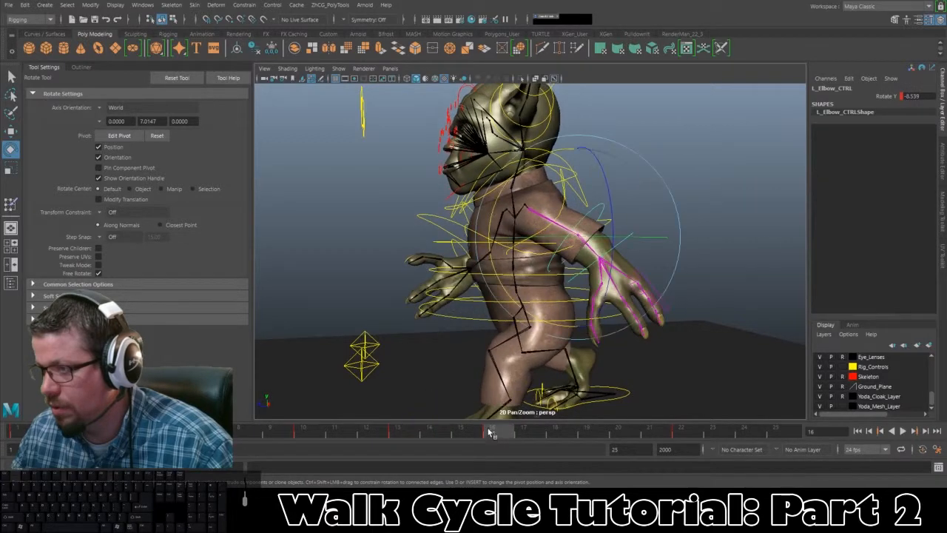
left_click_drag(443, 351, 467, 346, "alt")
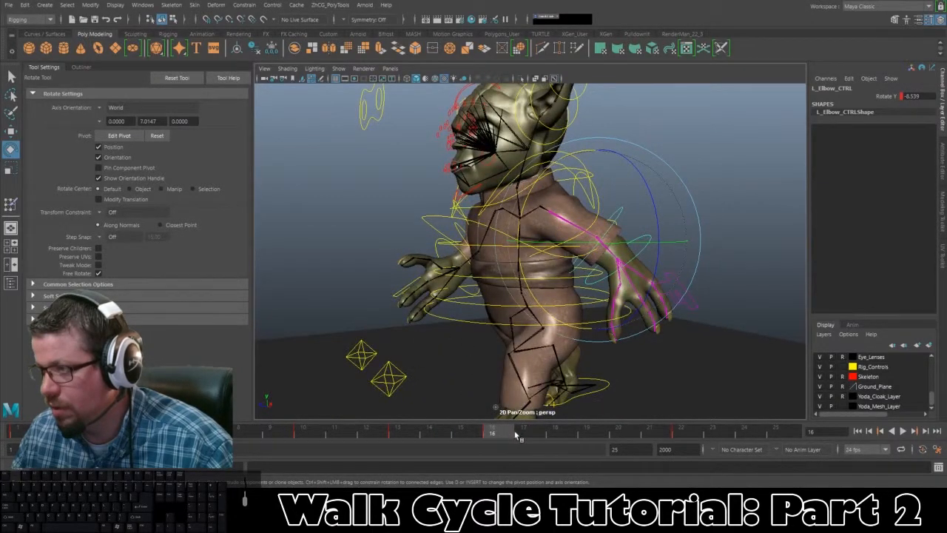
left_click_drag(516, 435, 587, 435)
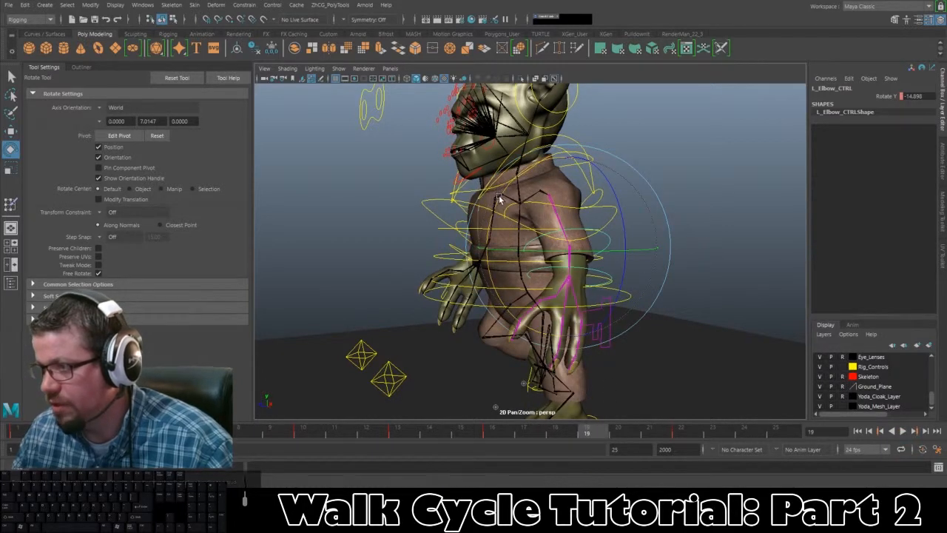
left_click_drag(501, 193, 497, 198)
left_click(682, 239)
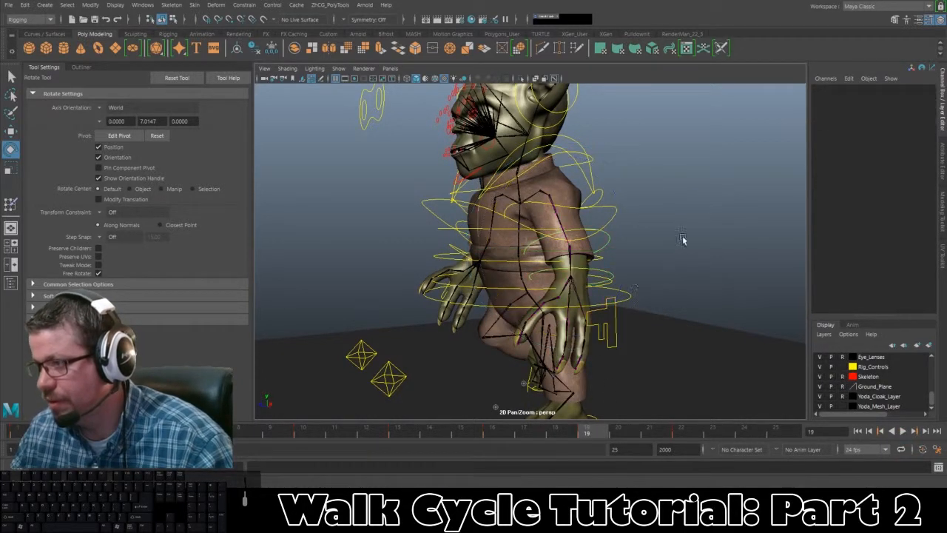
Rotate the left wrist control to about X -8.1, Y -4.2, Z -9.7 at frame 19.
left_click(609, 274)
left_click_drag(501, 222, 702, 306)
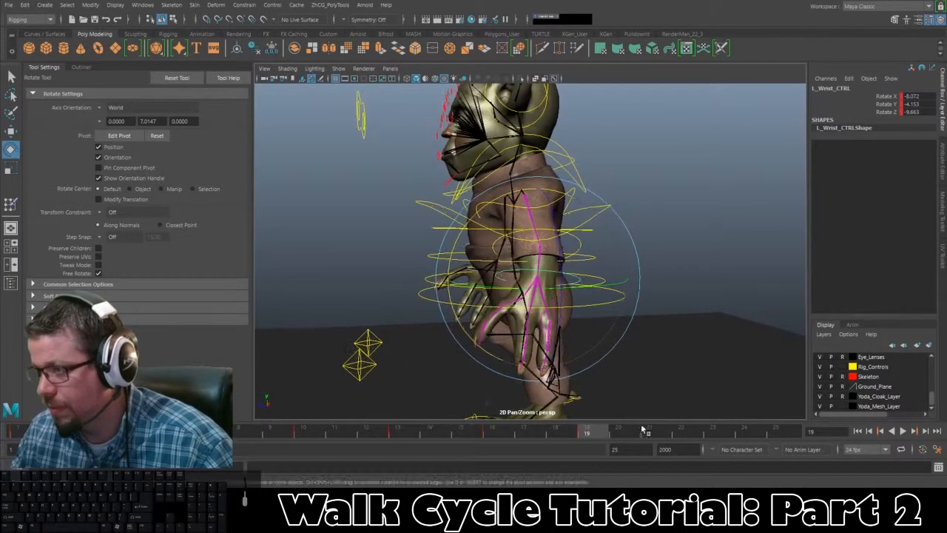
mouse_move(621, 435)
left_mouse_down()
mouse_move(643, 435)
mouse_move(602, 435)
left_mouse_up()
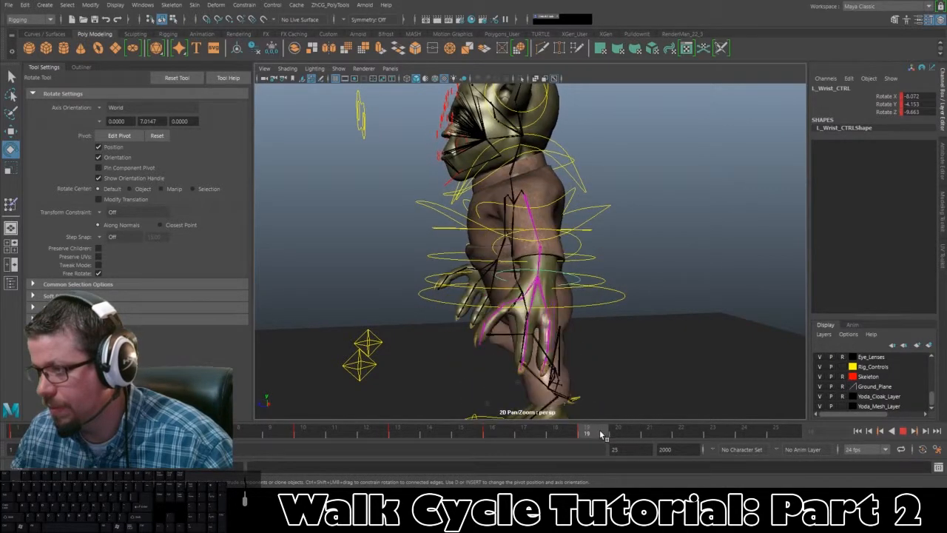
left_click_drag(511, 204, 439, 198, "alt")
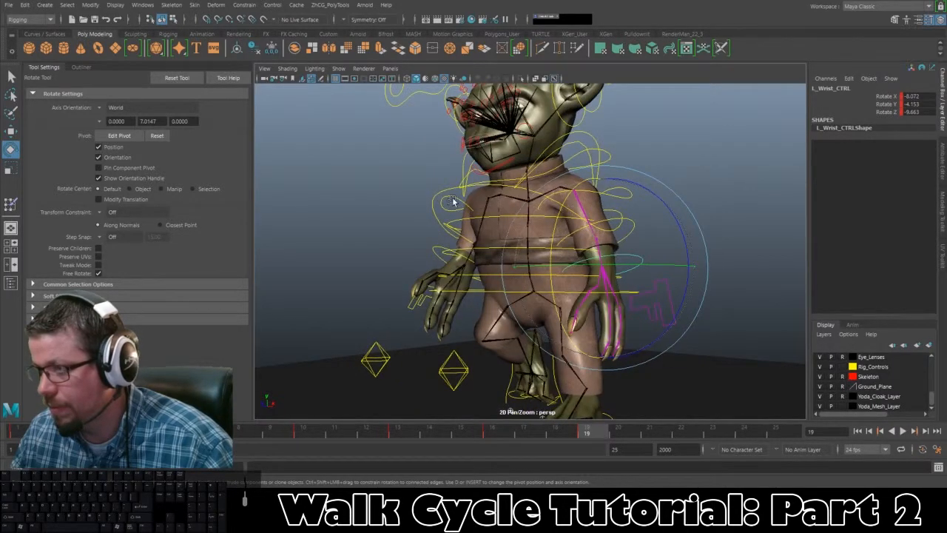
Go to frame 22 and check the poses of the right and left shoulder controls there.
left_click(456, 201)
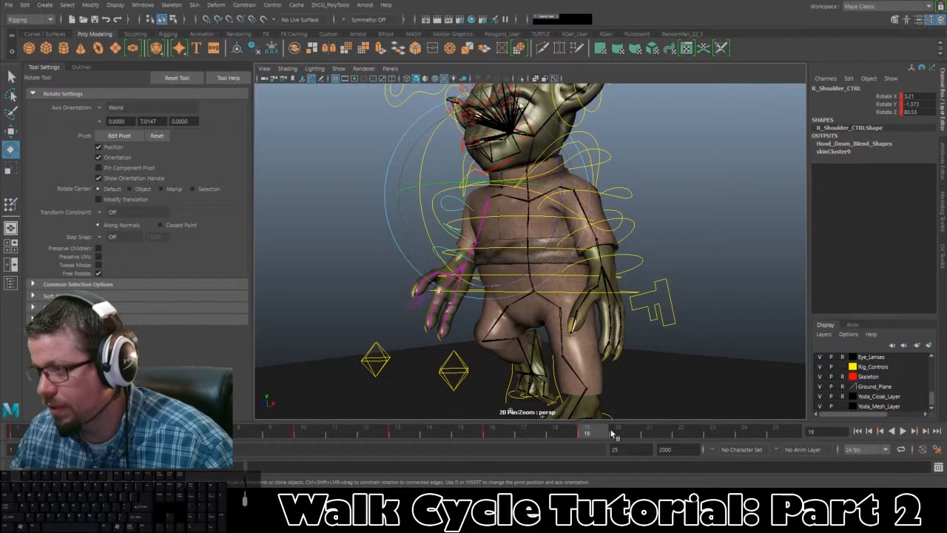
left_click_drag(613, 435, 686, 435)
mouse_move(692, 302)
left_mouse_down("alt")
mouse_move(650, 308)
mouse_move(694, 296)
left_mouse_up("alt")
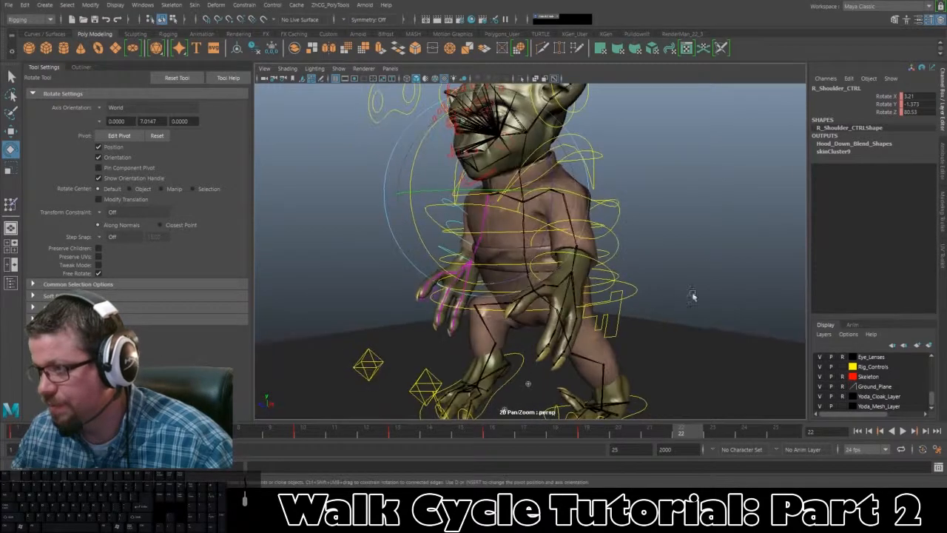
left_click(693, 296)
left_click(606, 206)
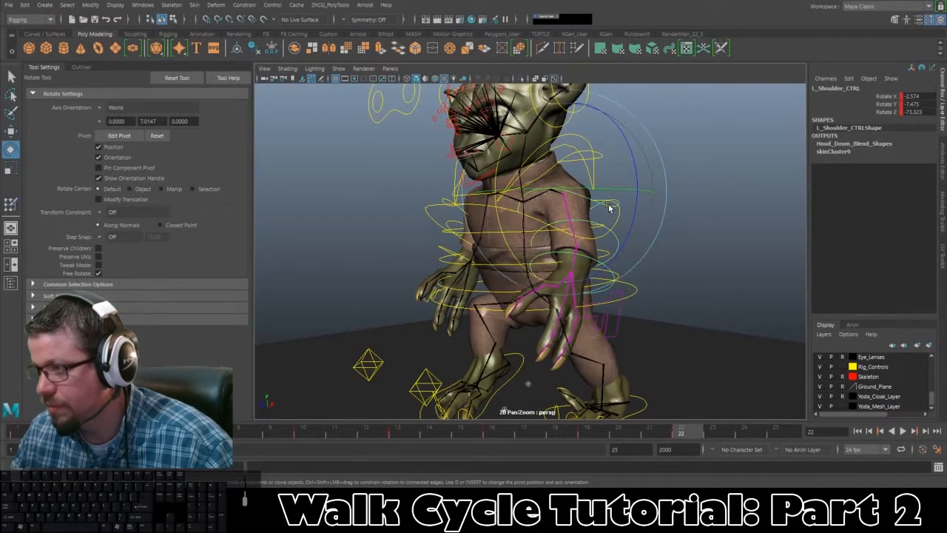
Try bending the left elbow control to about Y -23.6 at frame 22 and scrub around that frame.
left_click_drag(619, 223, 660, 252, "alt")
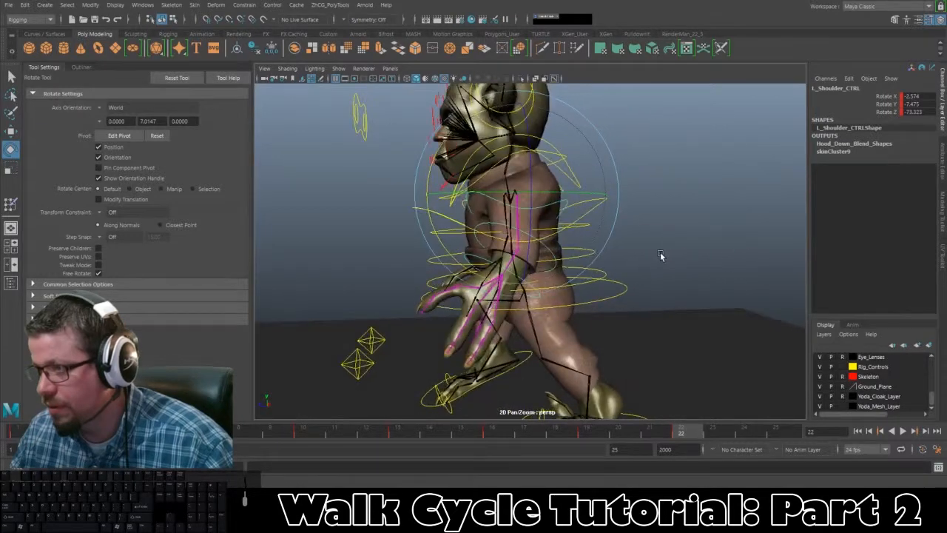
left_click(660, 251)
left_click(556, 256)
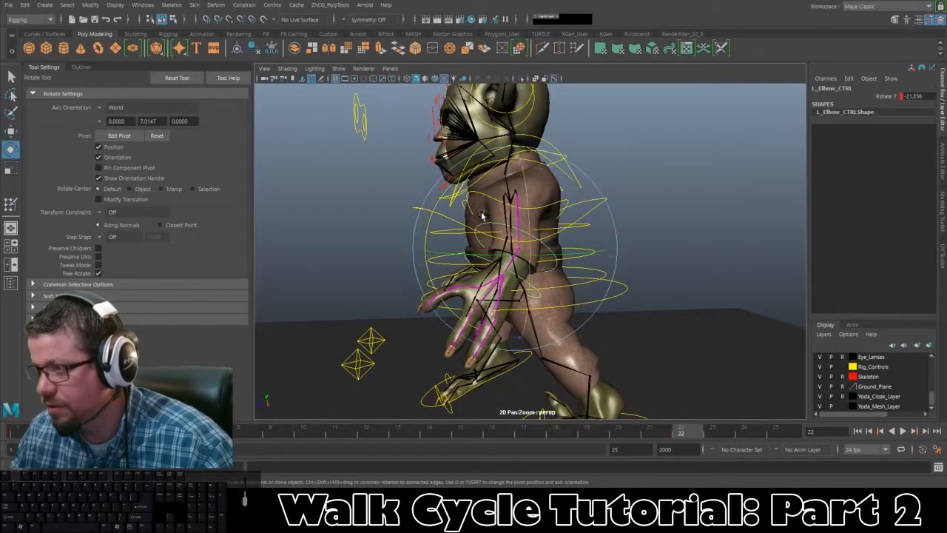
left_click_drag(440, 194, 447, 193)
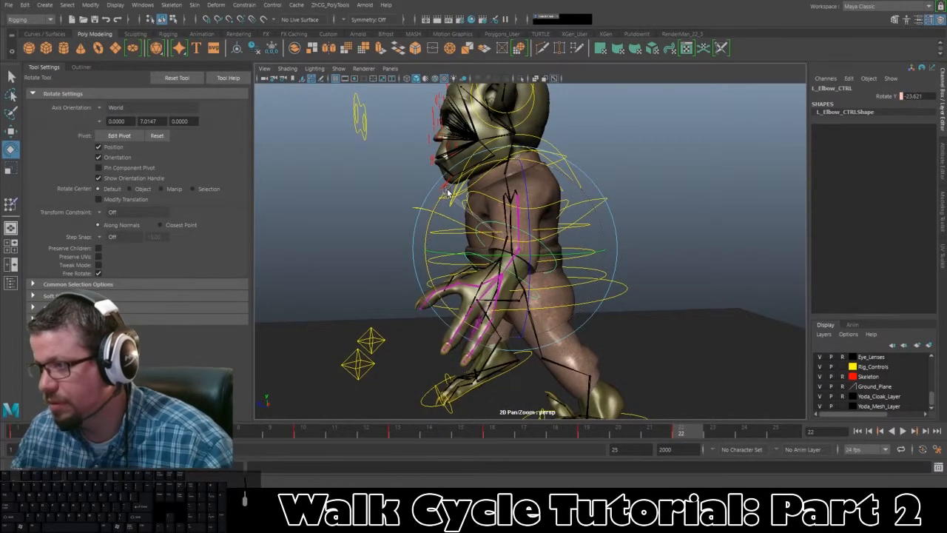
left_click(664, 225)
left_click_drag(686, 380, 727, 369, "alt")
mouse_move(695, 438)
left_mouse_down()
mouse_move(667, 438)
mouse_move(679, 435)
left_mouse_up()
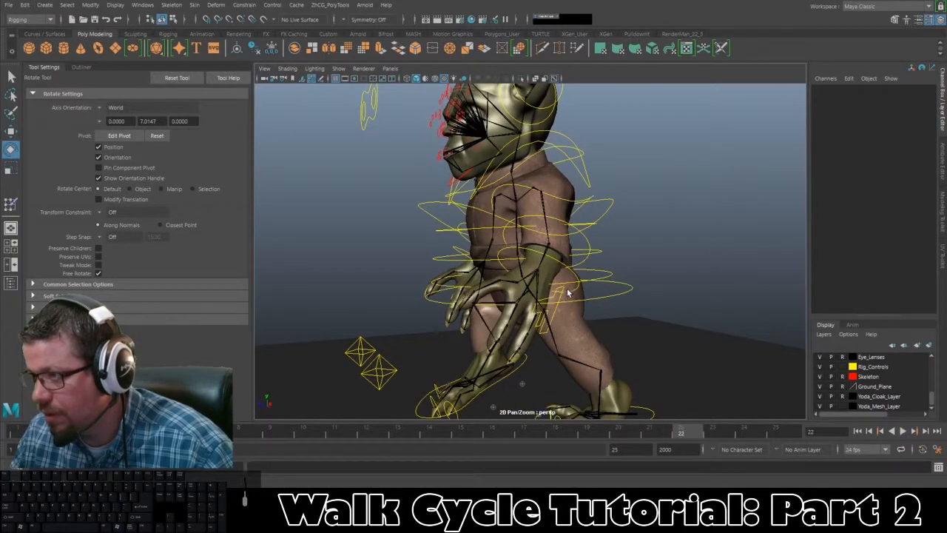
Rotate the left wrist control to about X -5.3, Y -2.9, Z -13.9 and key it at frame 22.
left_click(526, 259)
left_click_drag(487, 246, 459, 225, "alt")
left_click_drag(457, 187, 642, 255)
left_click_drag(548, 211, 548, 208)
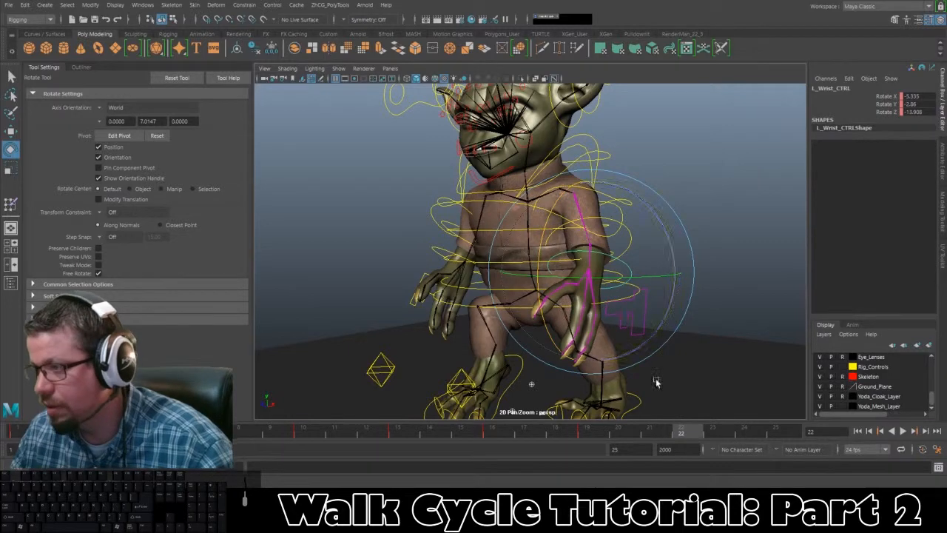
key("s")
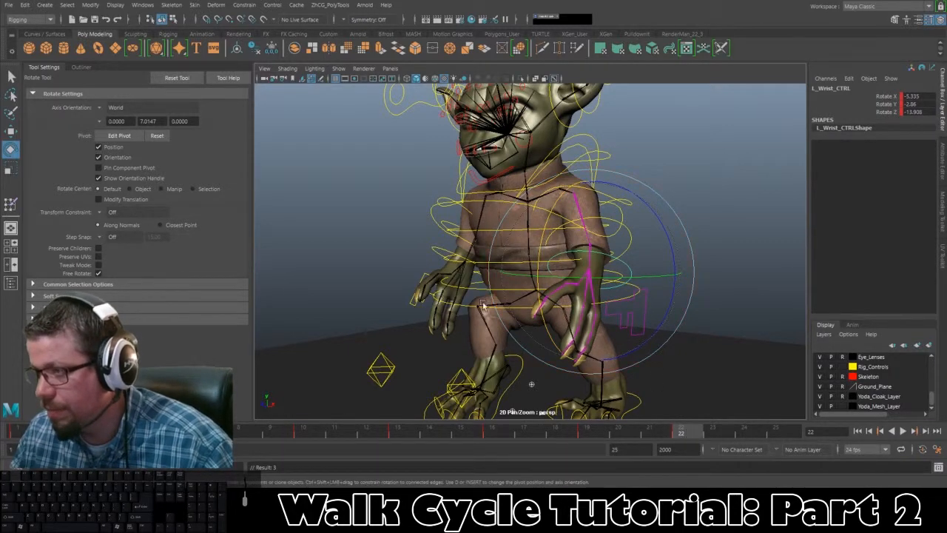
Swing the right shoulder control to about X 18.6, Y -27.1, Z 77.3 and key it at frame 22.
left_click_drag(607, 193, 469, 169, "alt")
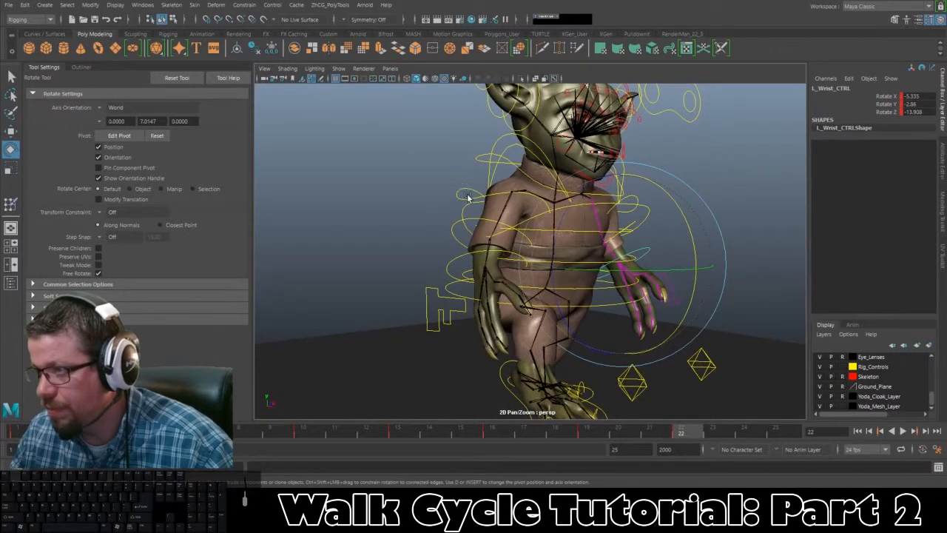
left_click(470, 201)
left_click_drag(570, 154, 564, 236)
left_click_drag(518, 120, 670, 212)
key("s")
Rotate the right elbow control to about Y 12.8 at frame 22.
left_click(674, 215)
left_click(620, 220)
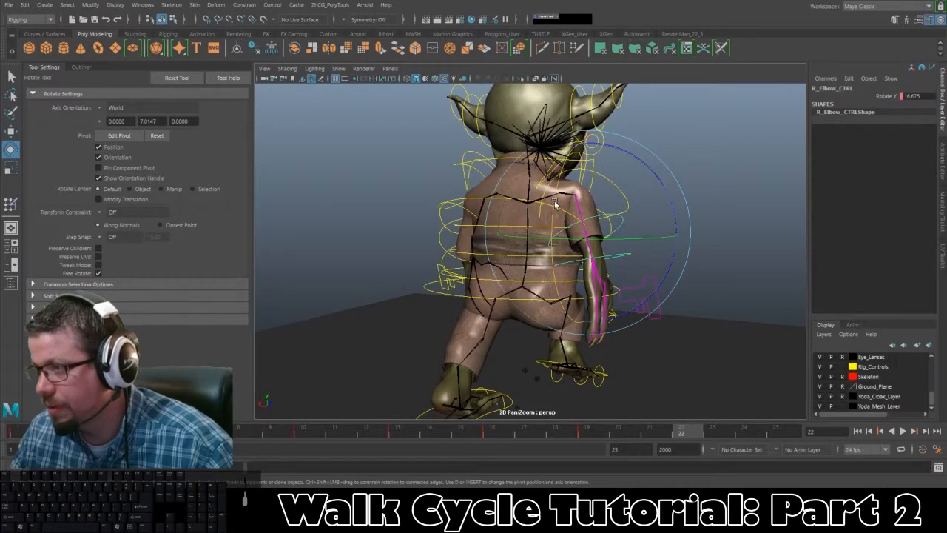
left_click_drag(552, 205, 553, 206)
left_click_drag(699, 243, 645, 252, "alt")
left_click(692, 259)
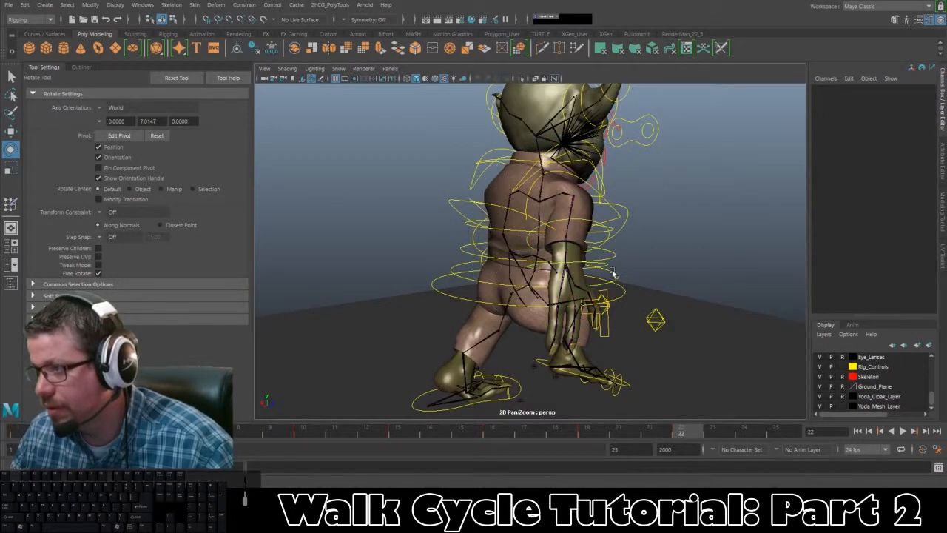
Rotate the right wrist control to about X -18.4, Y 16.8, Z 16.3 and key it at frame 22.
left_click(607, 267)
left_click_drag(508, 228, 509, 233)
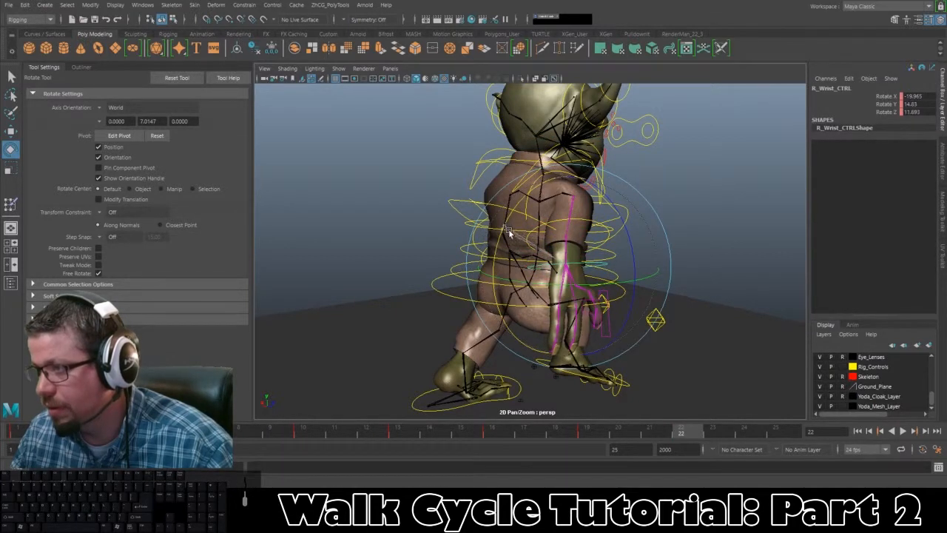
left_click_drag(630, 241, 626, 172)
key("s")
left_click(625, 172)
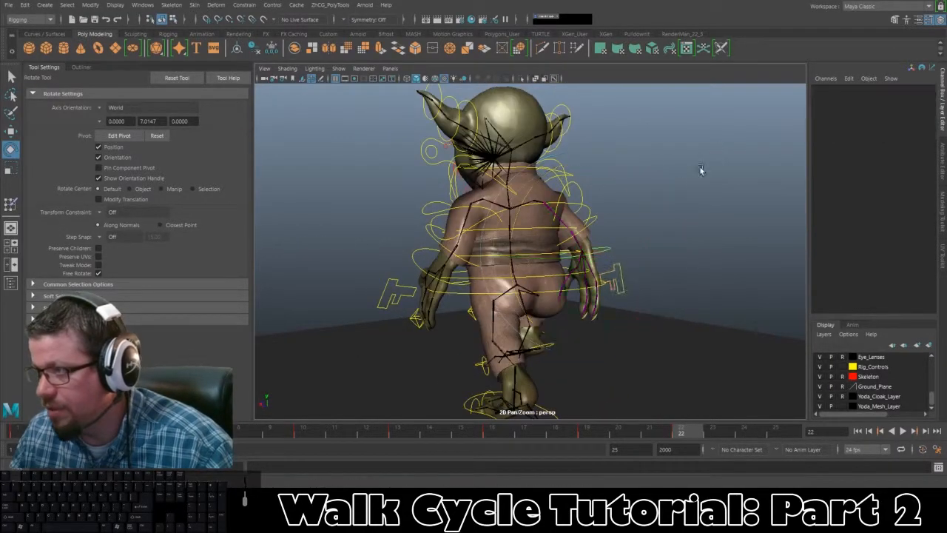
Swing the right shoulder control further to about X 27.9, Y -38.4, Z 72.7 at frame 22.
left_click(600, 200)
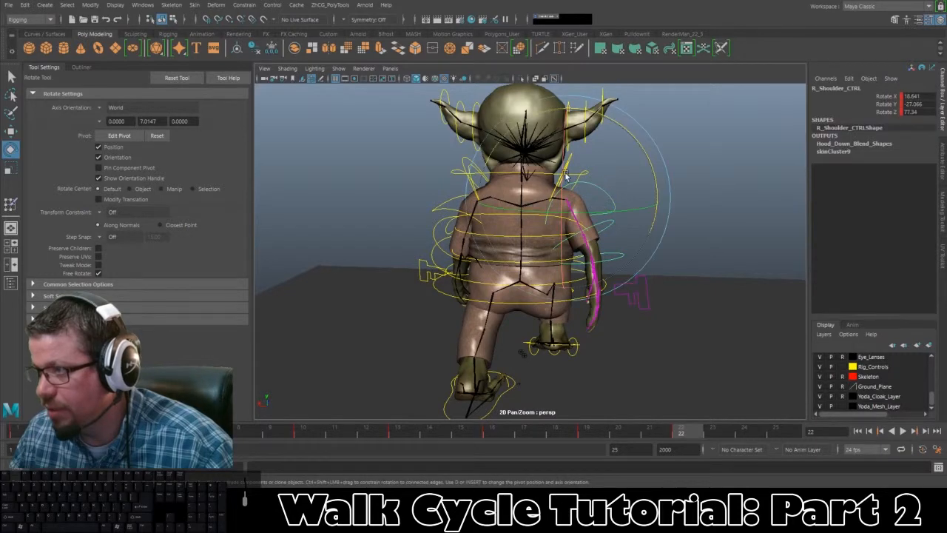
left_click_drag(564, 175, 562, 164)
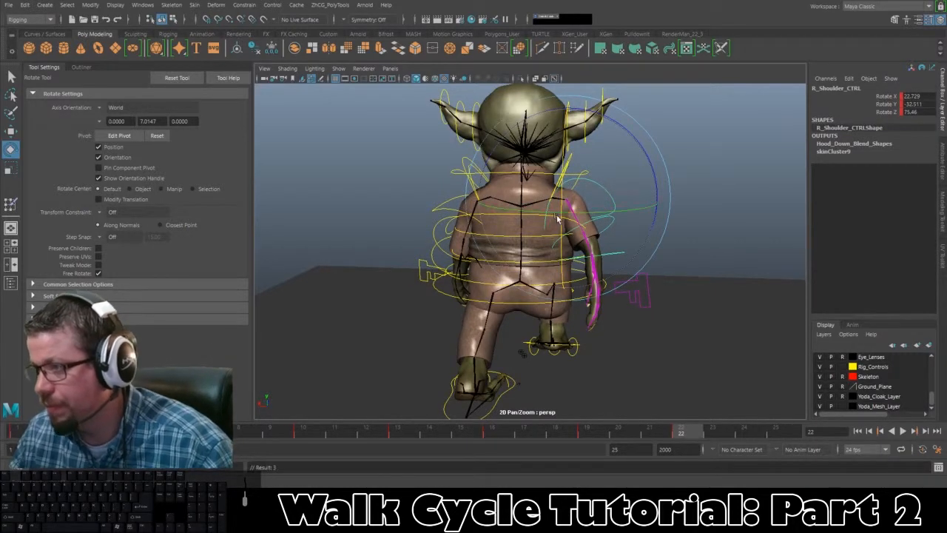
left_click_drag(557, 218, 421, 195, "alt")
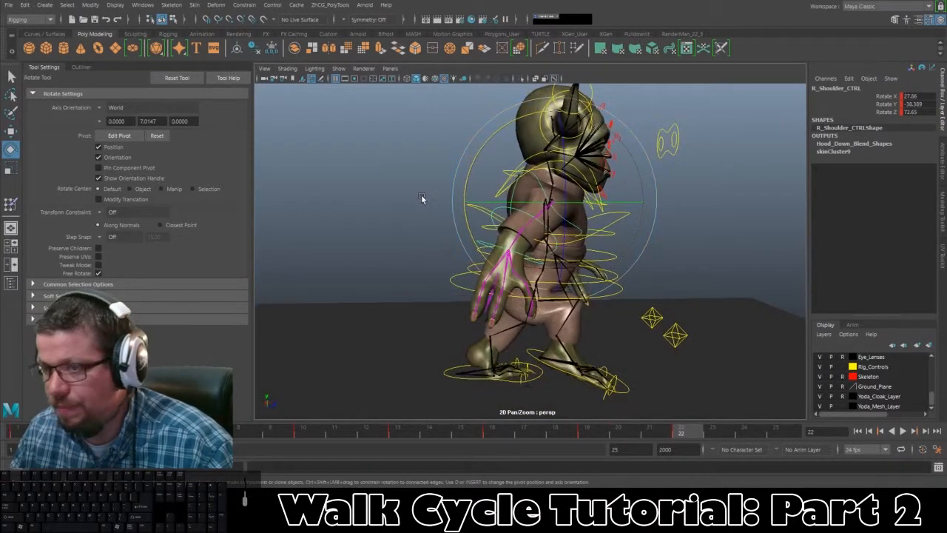
left_click_drag(558, 289, 676, 180, "alt")
left_click(676, 180)
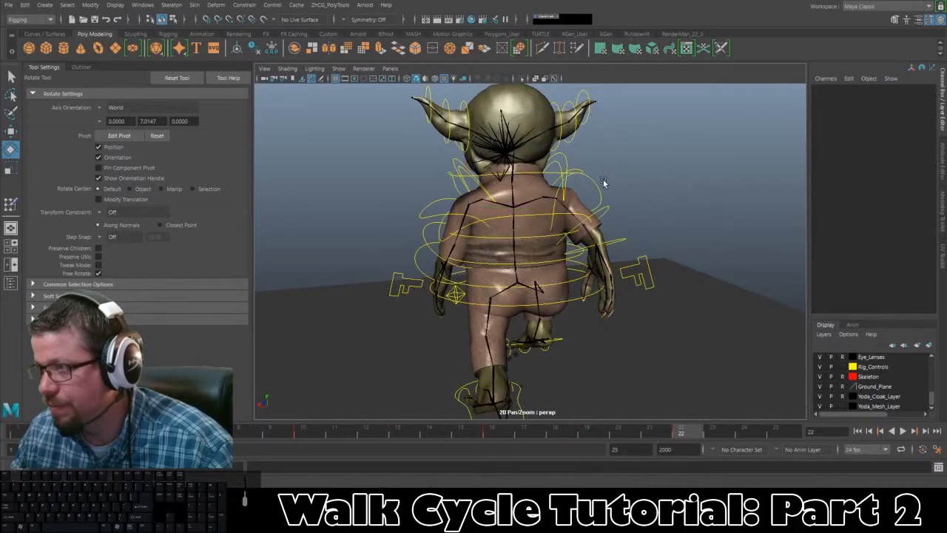
Select both arms' shoulder, elbow and wrist controls and copy their frame 1 pose to a key at frame 25.
left_click(610, 233)
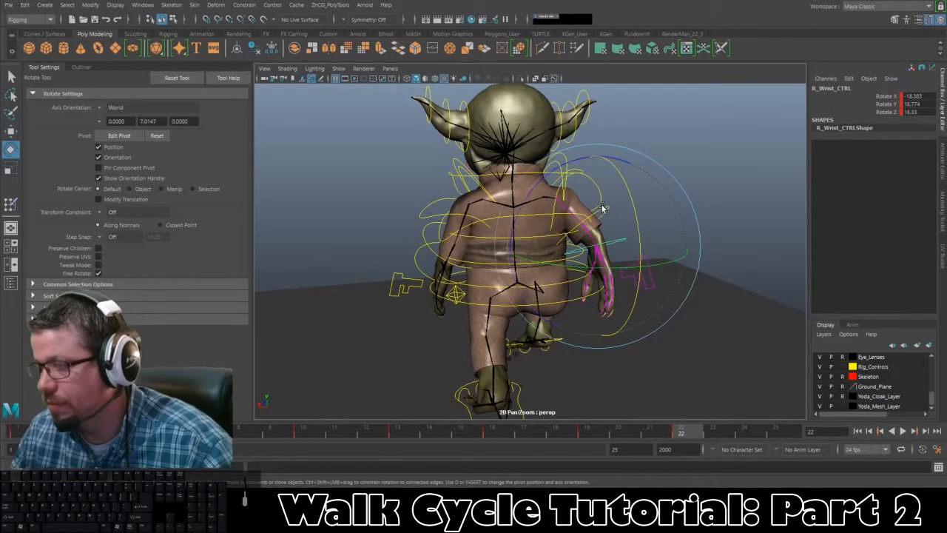
key("w")
left_click(606, 209)
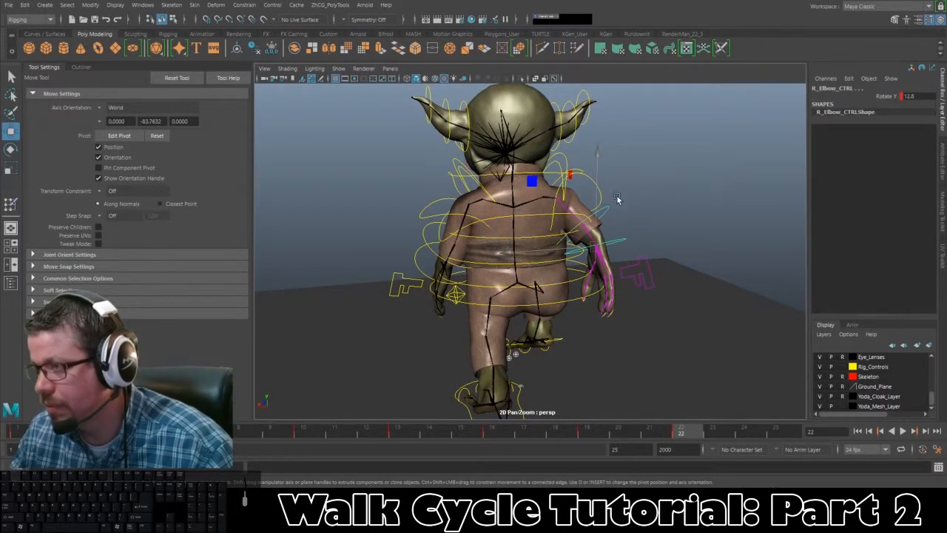
left_click(599, 199)
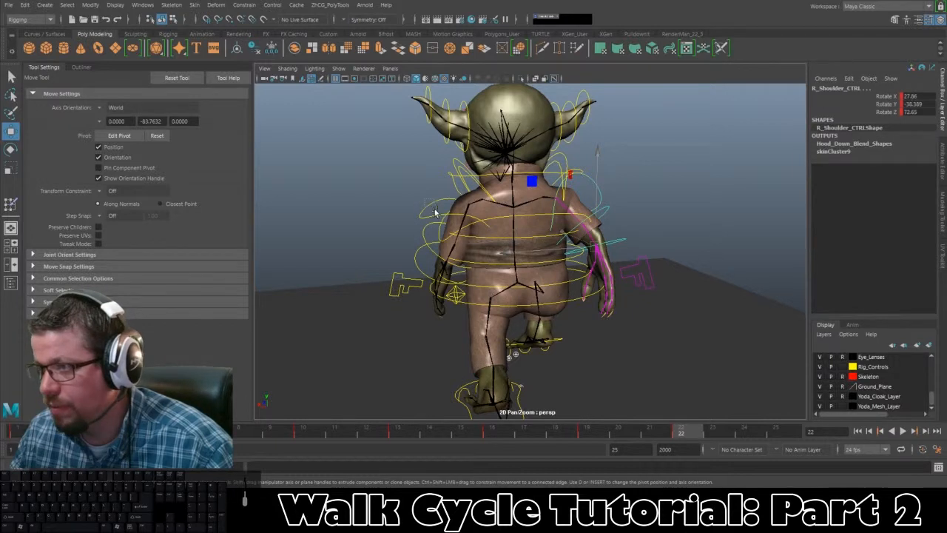
left_click(424, 236)
left_click(422, 245)
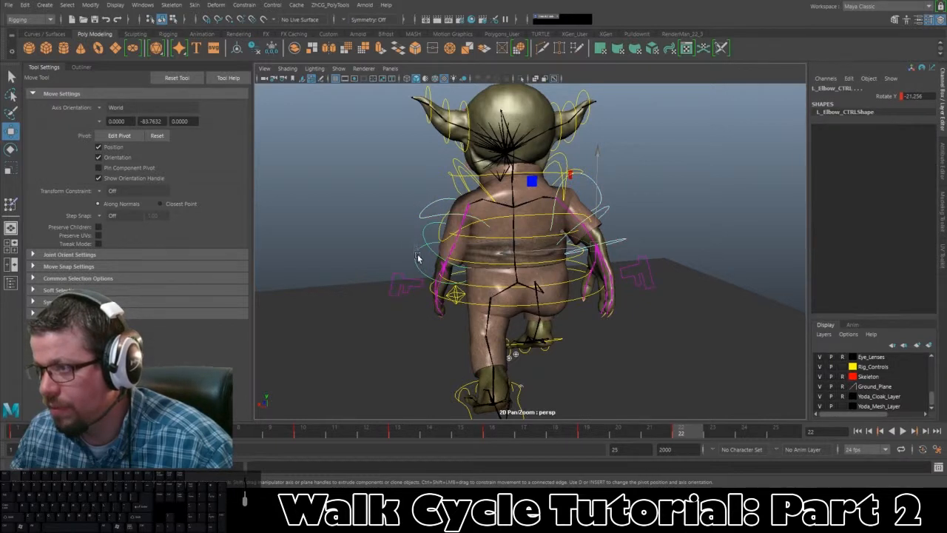
left_click(417, 257)
left_click(20, 430)
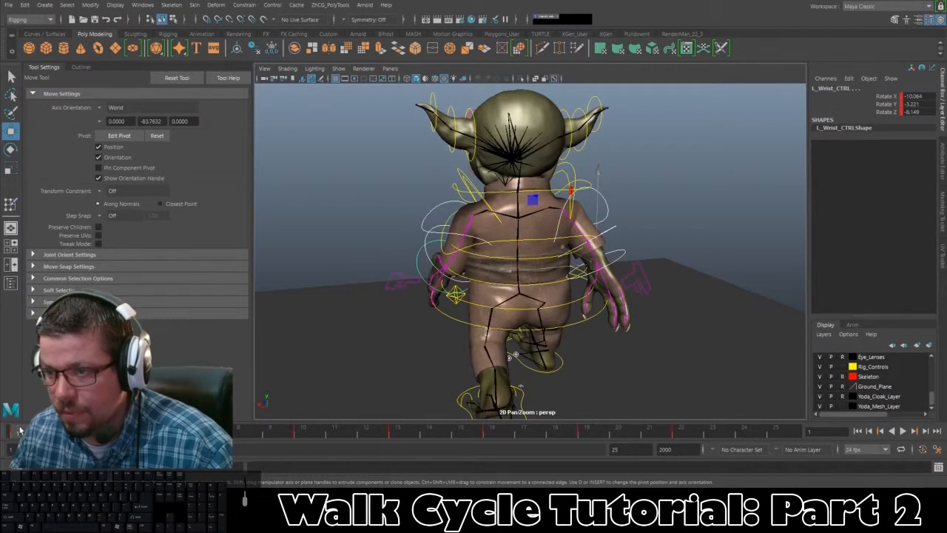
mouse_move(283, 435)
middle_mouse_down()
mouse_move(809, 430)
mouse_move(789, 430)
middle_mouse_up()
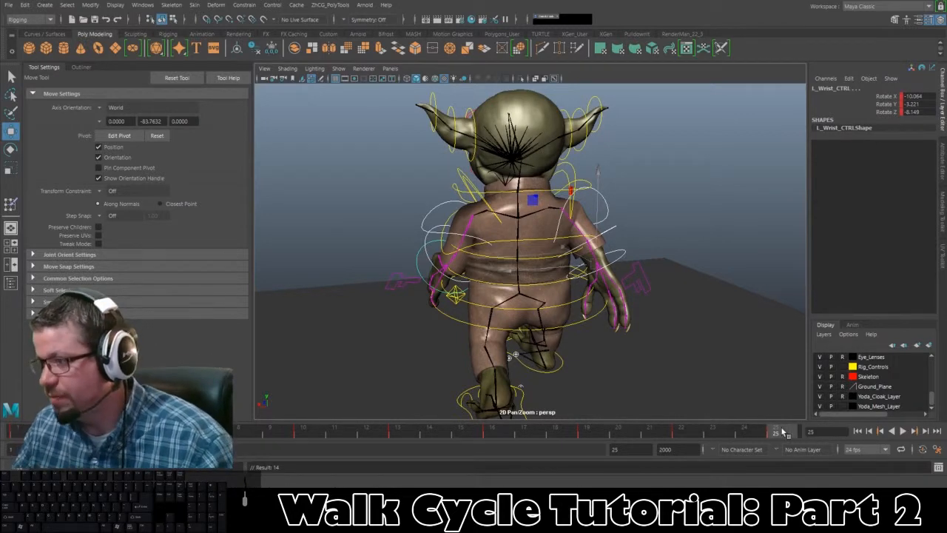
Return to frame 1 and turn off the X-ray joints display in the viewport.
left_click_drag(782, 432, 20, 430)
mouse_move(425, 347)
left_mouse_down("alt")
mouse_move(537, 345)
mouse_move(539, 294)
mouse_move(589, 292)
left_mouse_up("alt")
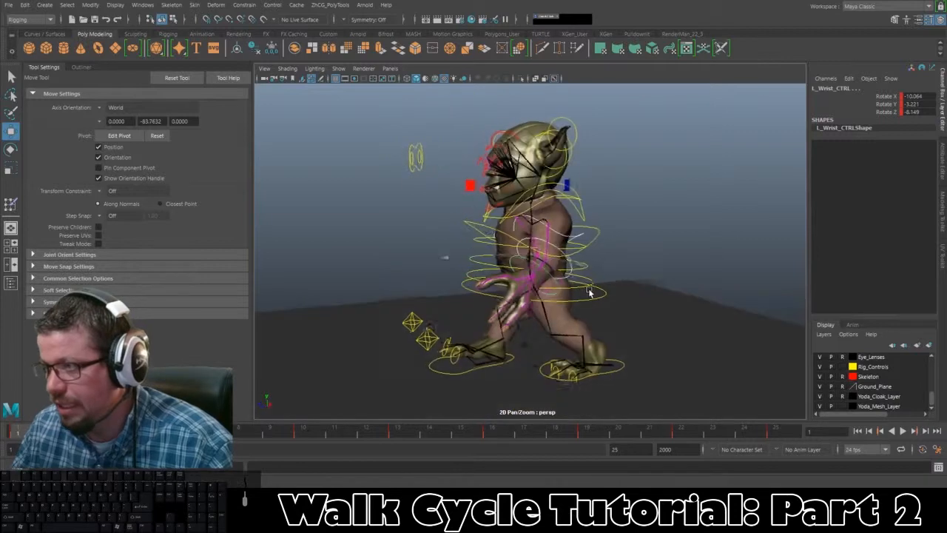
left_click(286, 69)
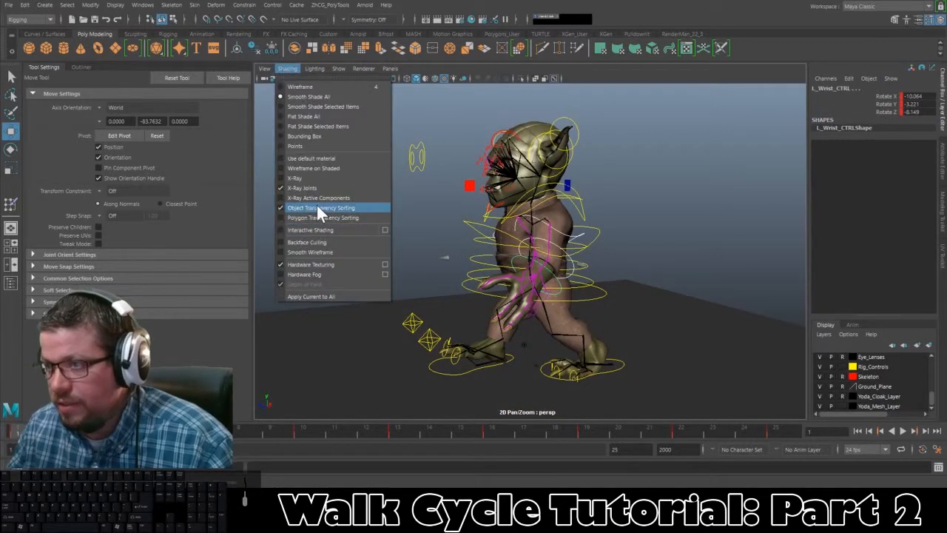
left_click(321, 187)
left_click_drag(322, 187, 489, 261, "alt")
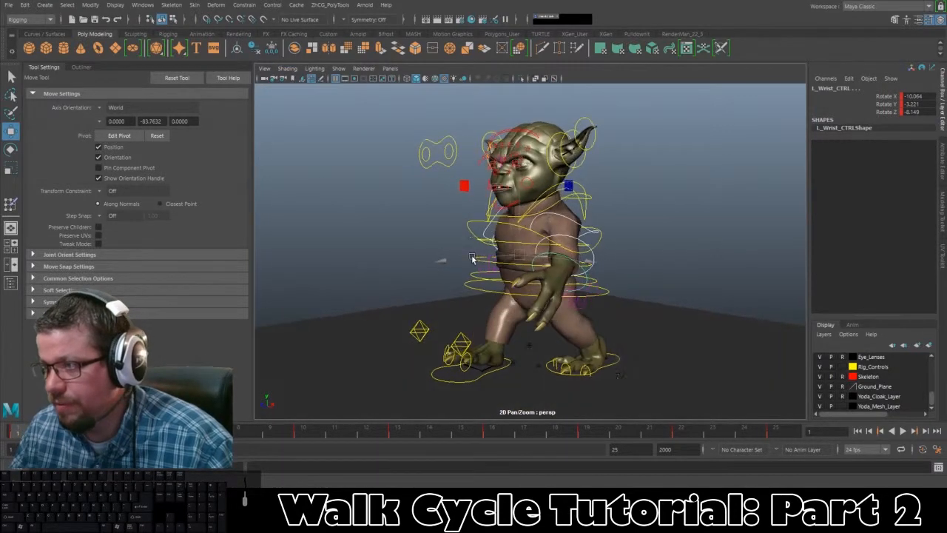
Play the walk cycle, stop it, and scrub through the frames to review the arm swing.
left_click(903, 433)
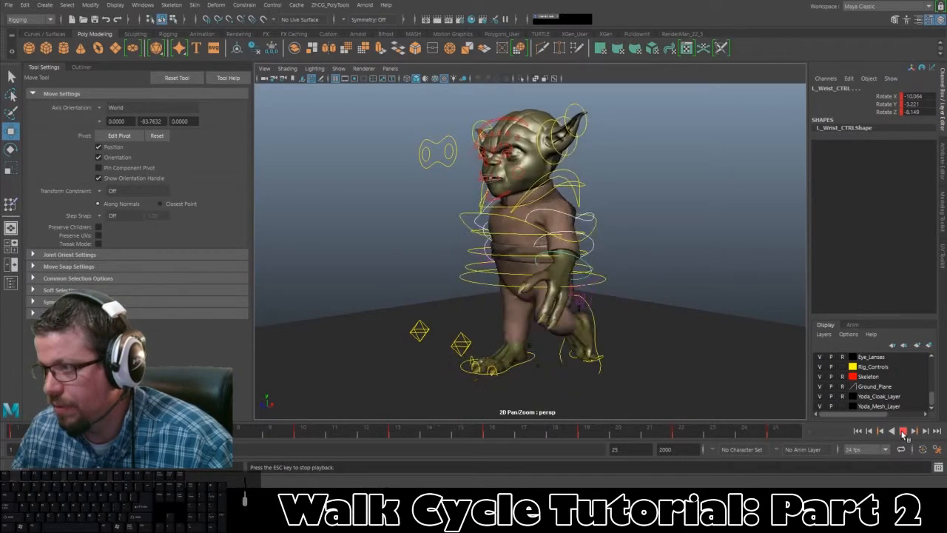
left_click(903, 434)
left_click_drag(658, 428, 280, 447)
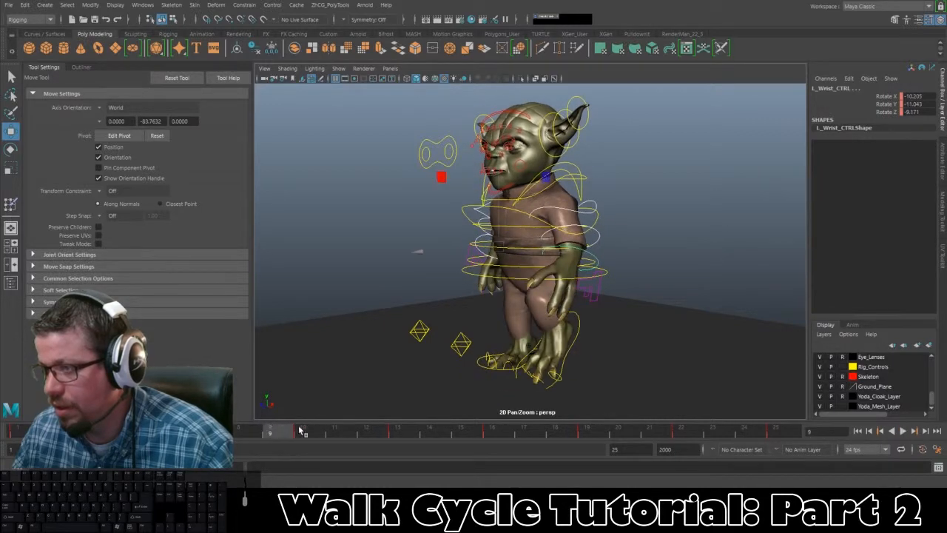
Rotate the left shoulder control to about X 3.5, Y 5.3, Z -73.6 at frame 10, key it, and play the cycle.
left_click(300, 431)
left_click_drag(629, 200, 590, 191, "alt")
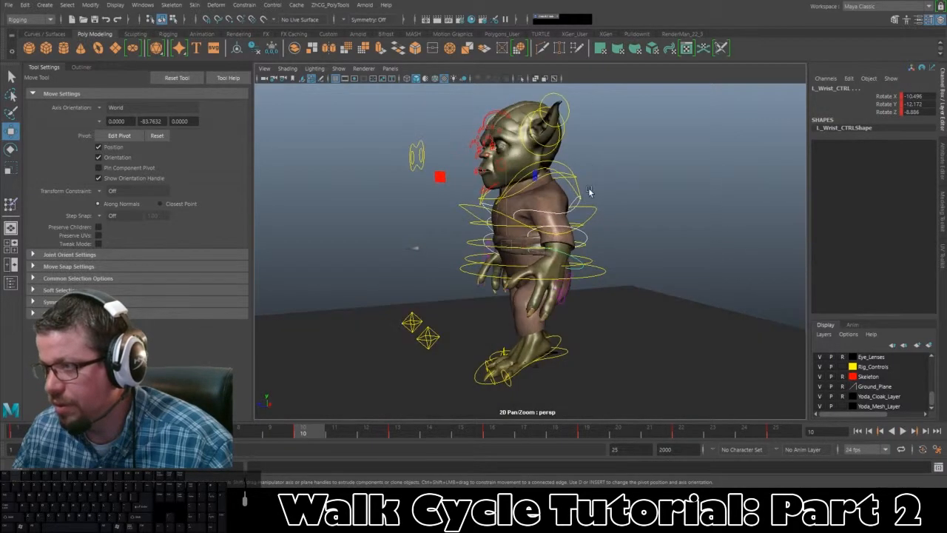
left_click(584, 246)
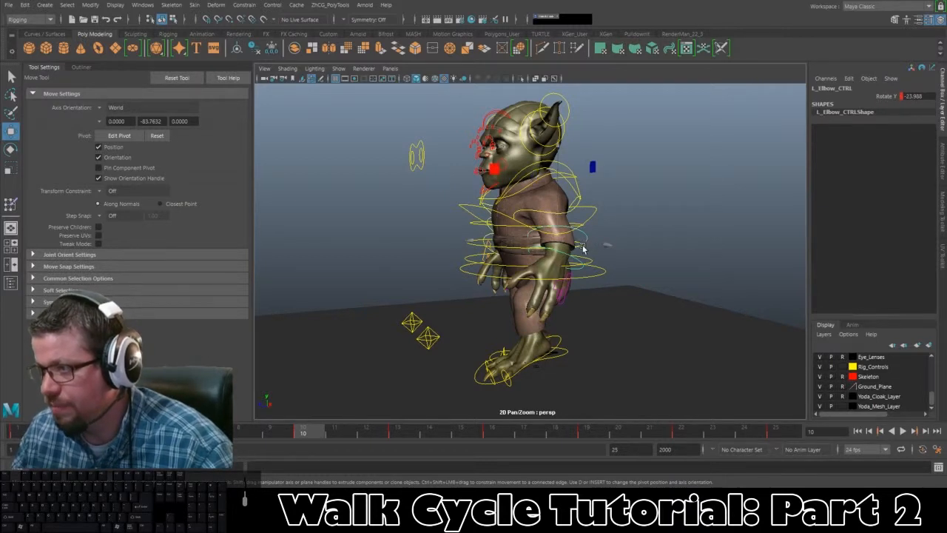
left_click(571, 203)
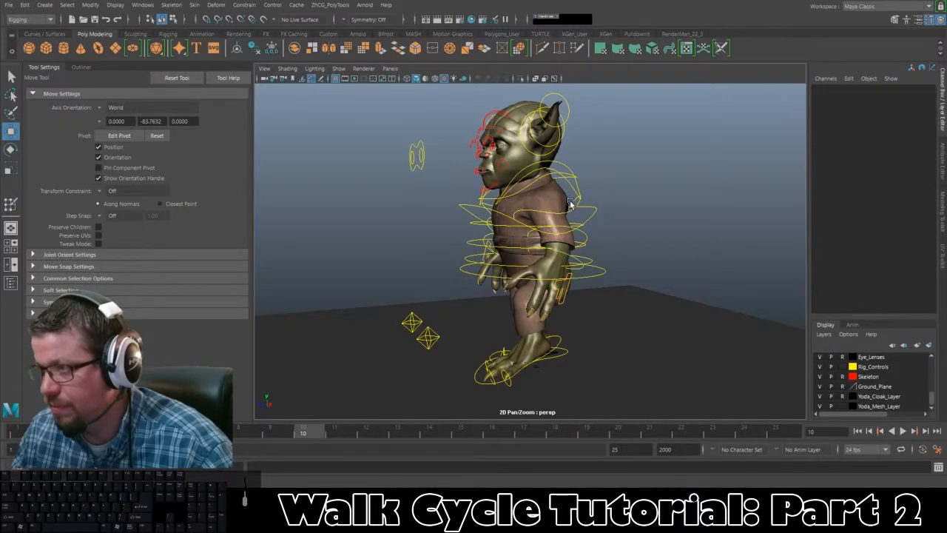
left_click(578, 208)
key("e")
left_click_drag(486, 137, 506, 124)
key("s")
key("alt+v")
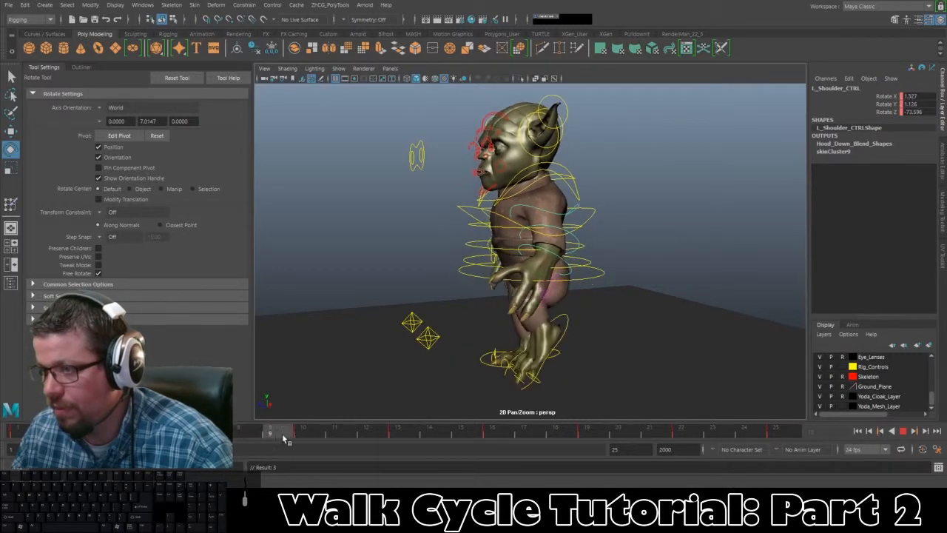
Delete the left shoulder control's key at frame 10 and play back the walk cycle.
left_click(306, 433)
right_click(309, 435)
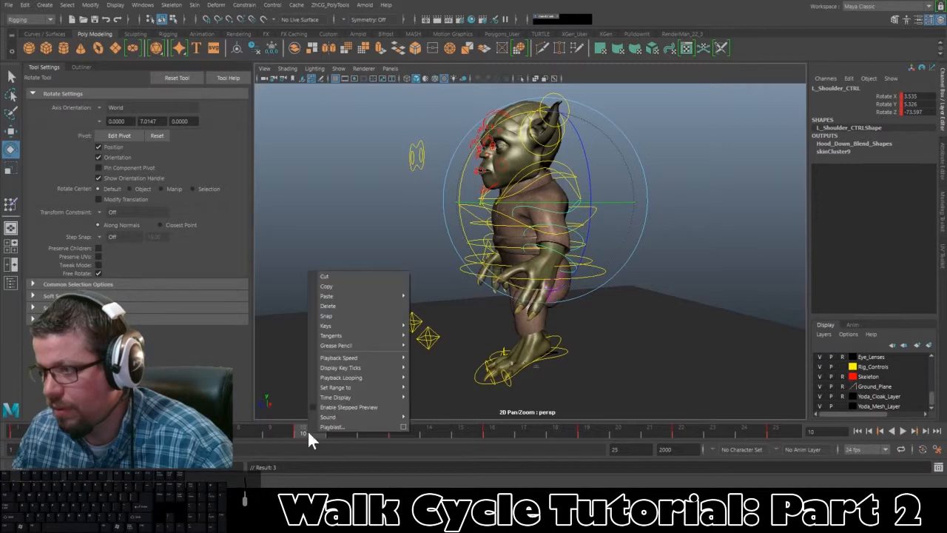
left_click(329, 307)
key("alt+v")
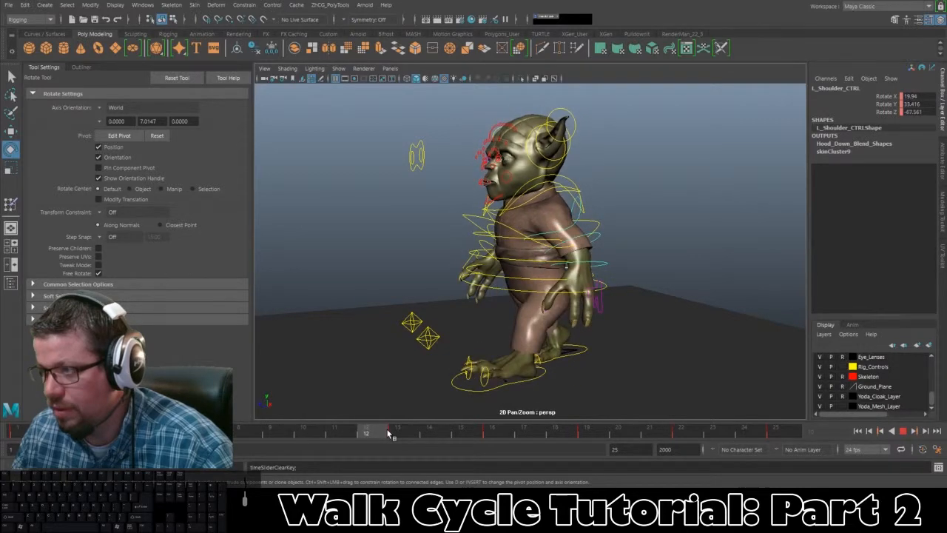
Delete the left elbow control's key at frame 10.
left_click(612, 236)
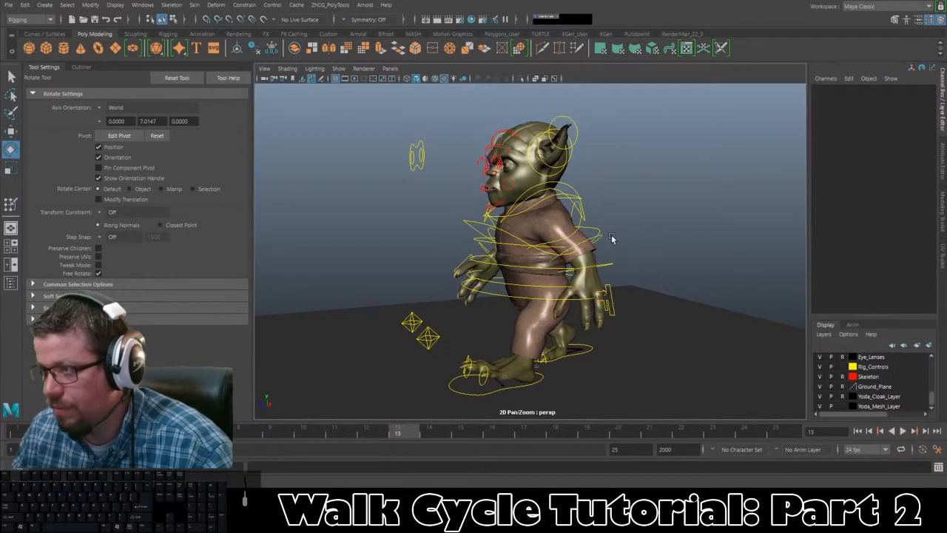
left_click(602, 236)
left_click(316, 430)
right_click(316, 430)
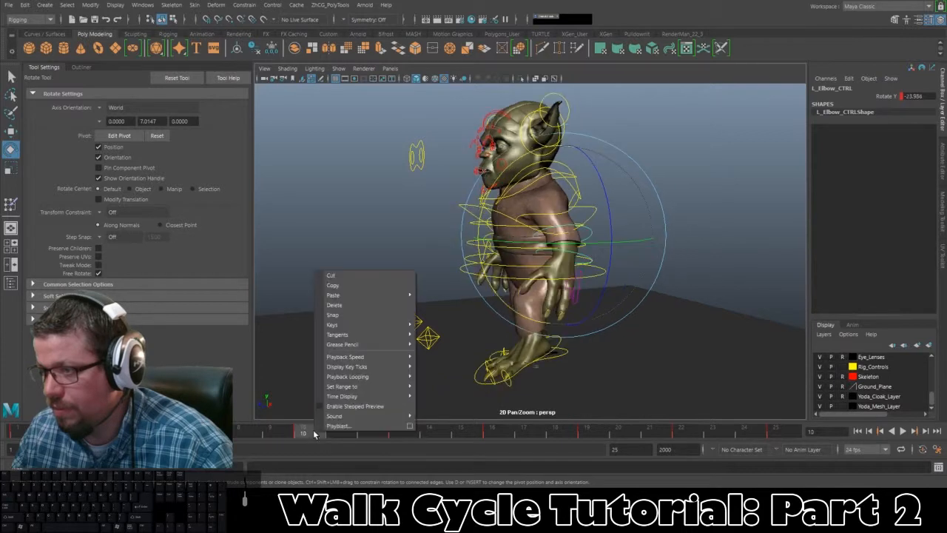
left_click(338, 305)
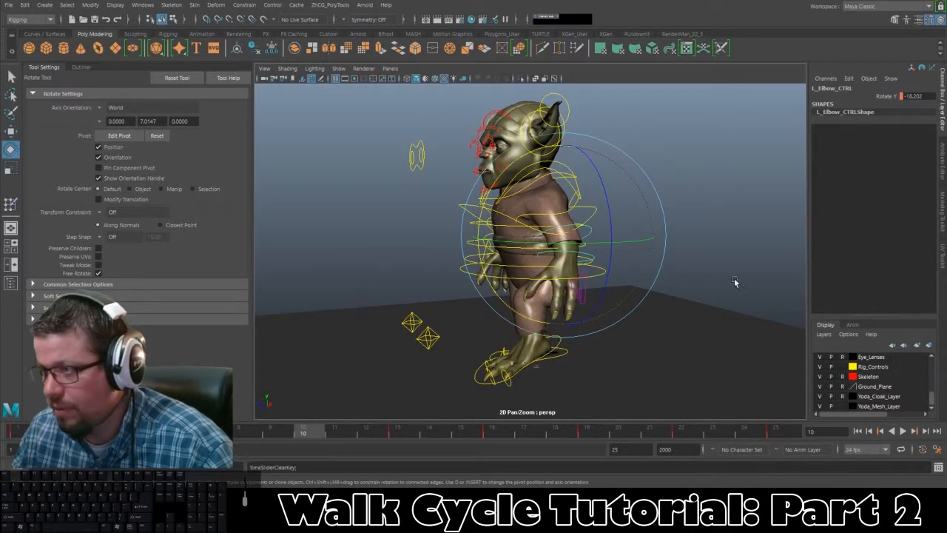
Delete the left wrist control's key at frame 10.
left_click(603, 266)
left_click(583, 277)
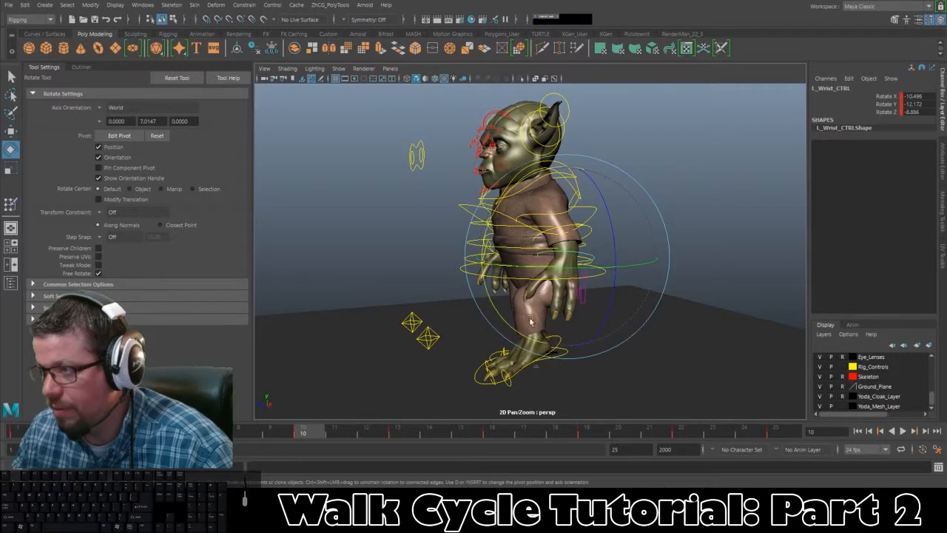
right_click(311, 429)
left_click(332, 304)
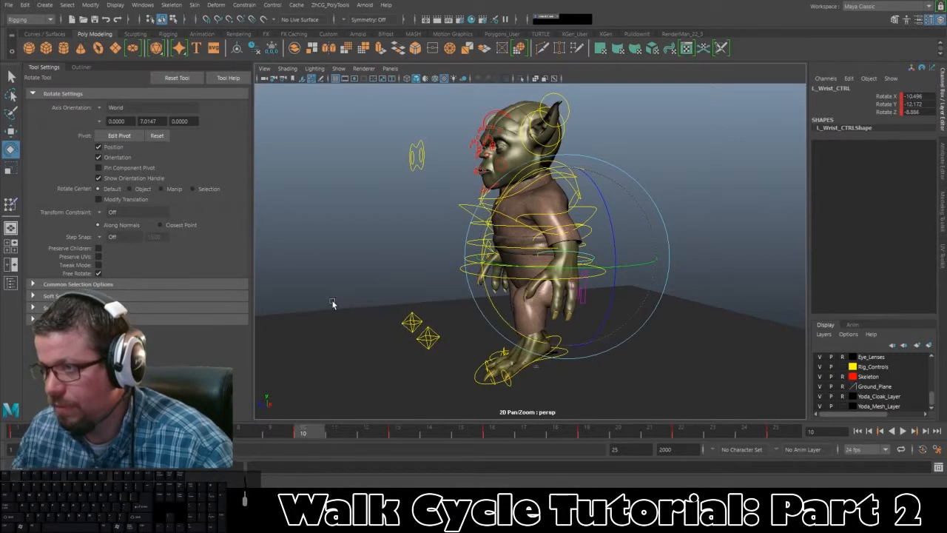
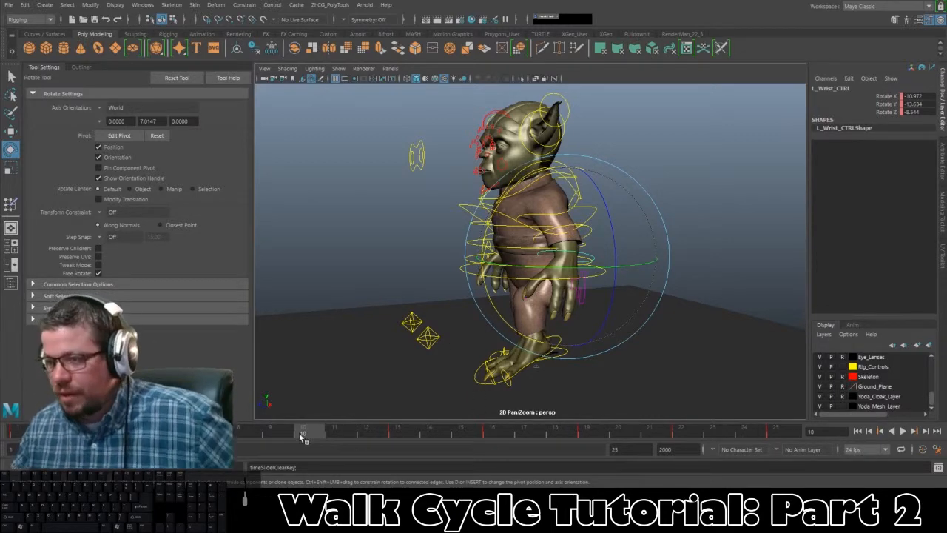
Scrub and play the walk cycle from both sides of the character to review the arm swing, returning to frame 1.
left_click_drag(301, 437, 616, 438)
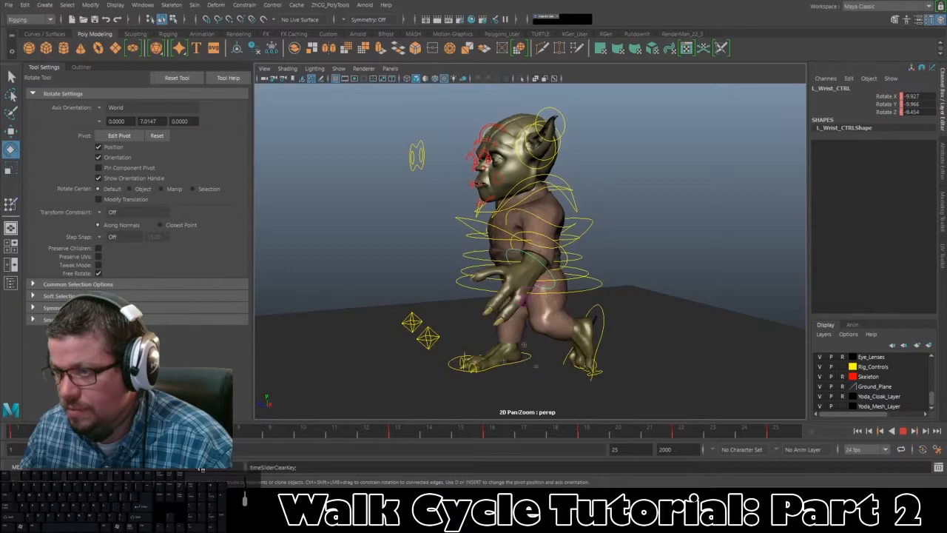
key("alt+v")
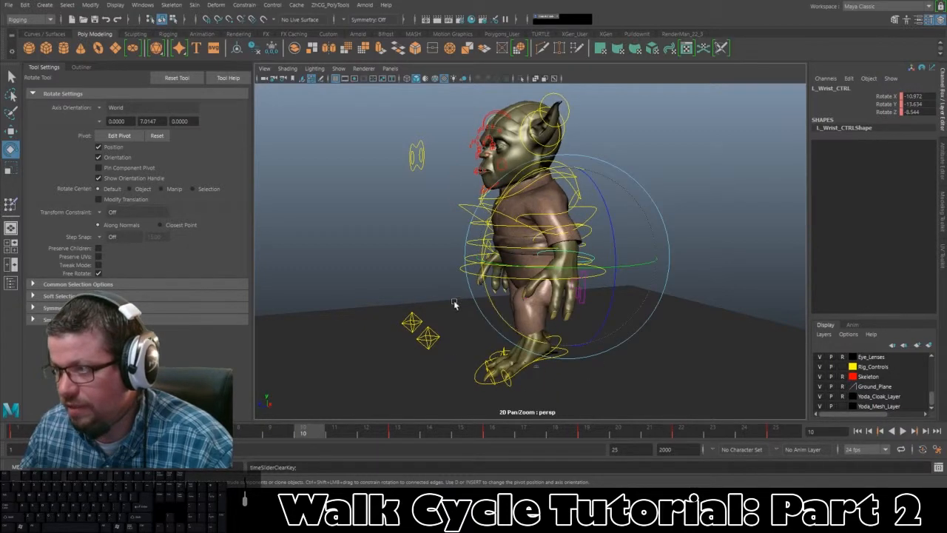
left_click_drag(454, 304, 403, 305, "alt")
left_click_drag(385, 235, 627, 243, "alt")
left_click_drag(302, 436, 16, 435)
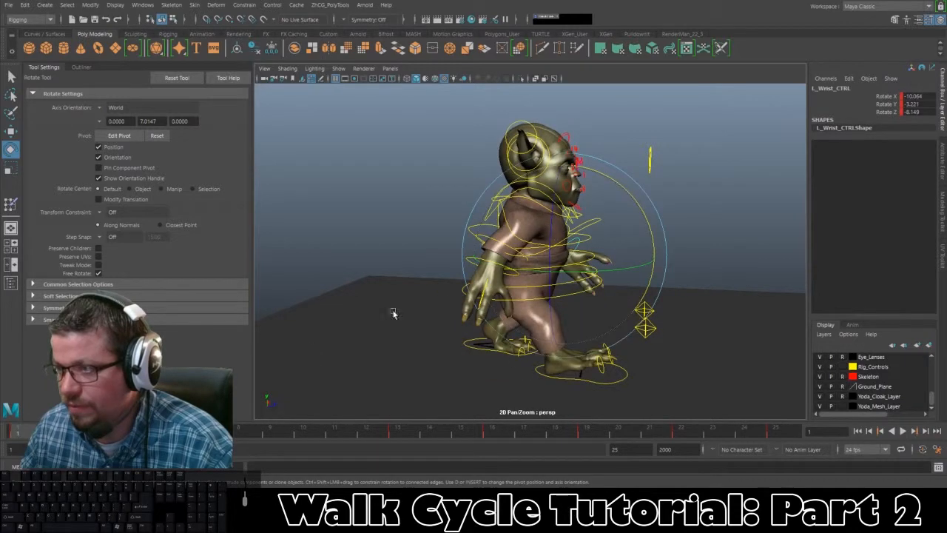
left_click(383, 290)
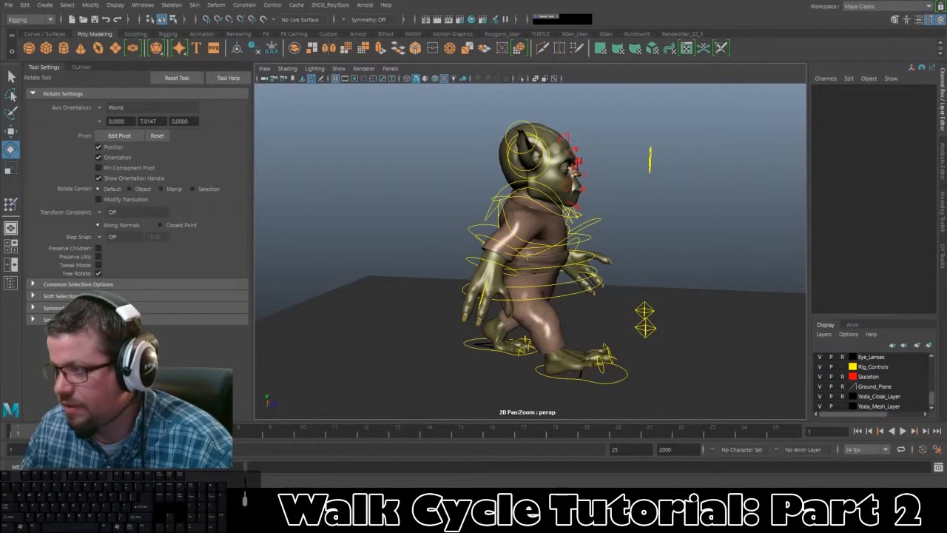
left_click(903, 431)
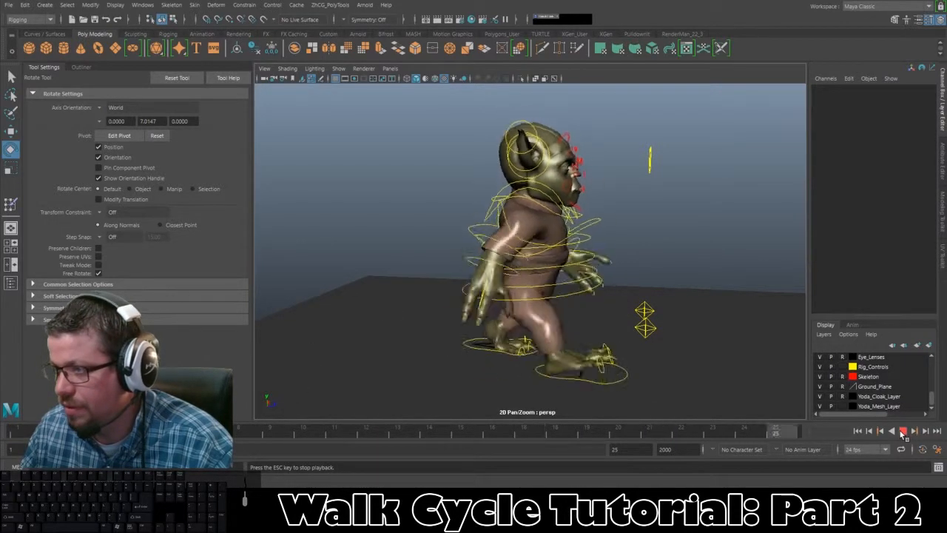
left_click(903, 433)
left_click_drag(111, 432, 17, 433)
Select the right shoulder control and play the walk cycle to examine the right arm's motion up close.
left_click_drag(481, 226, 423, 223, "alt")
left_click(482, 221)
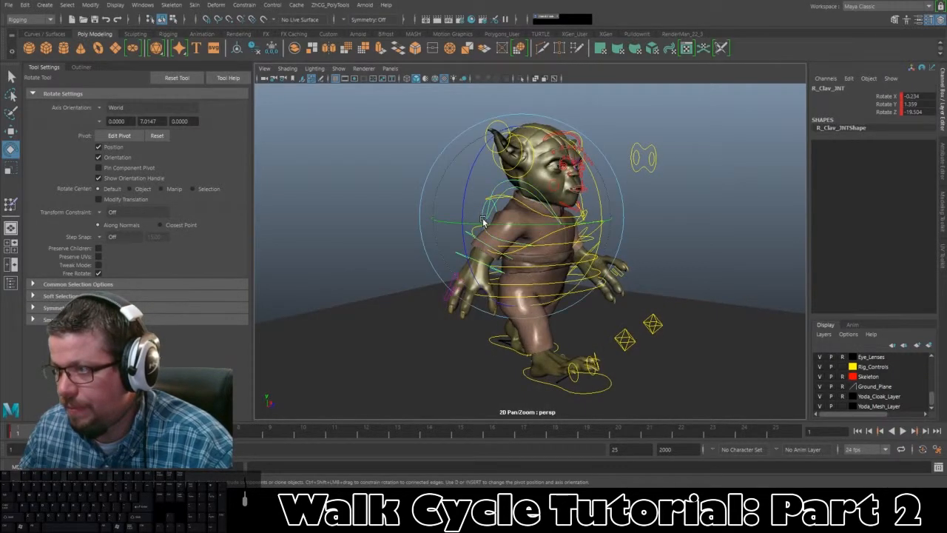
left_click_drag(354, 324, 381, 334, "alt")
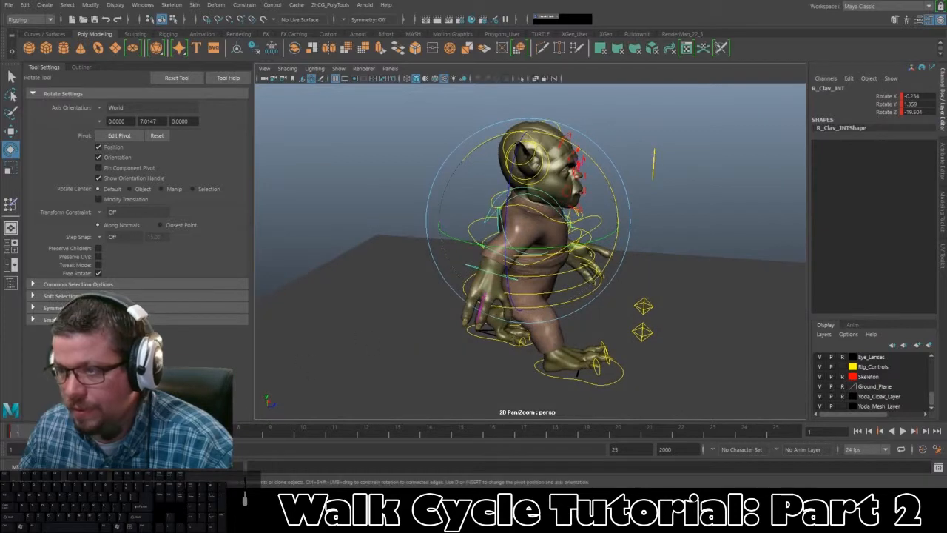
left_click(420, 210)
left_click_drag(419, 209, 363, 213, "alt")
right_click_drag(363, 214, 446, 253, "alt")
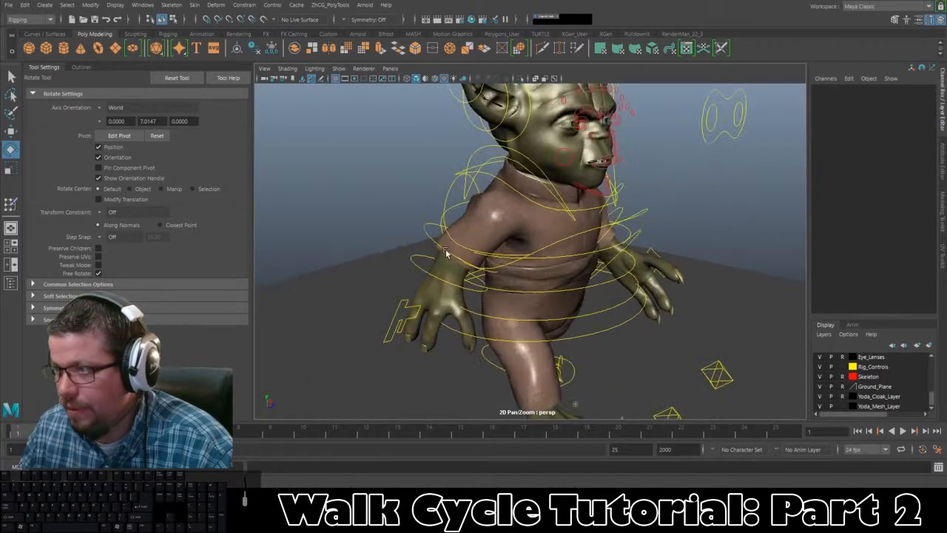
left_click(456, 194)
key("alt+v")
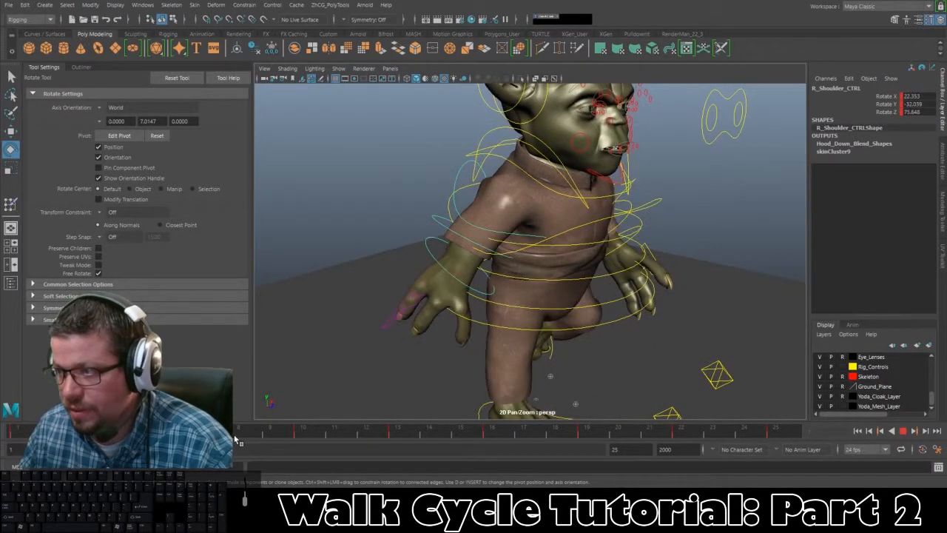
key("alt+v")
Try to delete the right shoulder control's key at frame 7.
right_click_drag(436, 241, 396, 231, "alt")
left_click_drag(396, 231, 377, 287, "alt")
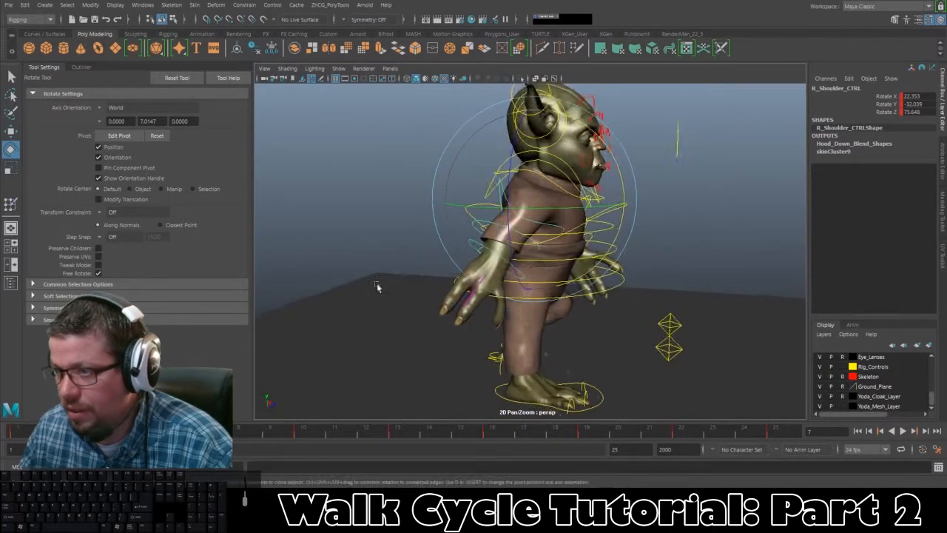
right_click(227, 433)
left_click(250, 309)
Compare the left and right shoulder controls from the front and play back the walk cycle.
left_click(372, 237)
left_click_drag(372, 238, 408, 189, "alt")
left_click(553, 204)
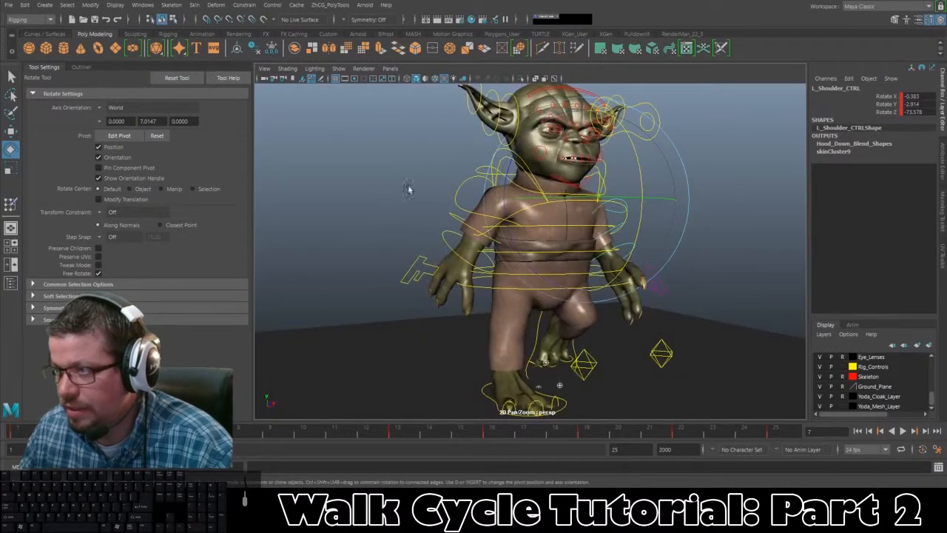
left_click(459, 197)
key("alt+v")
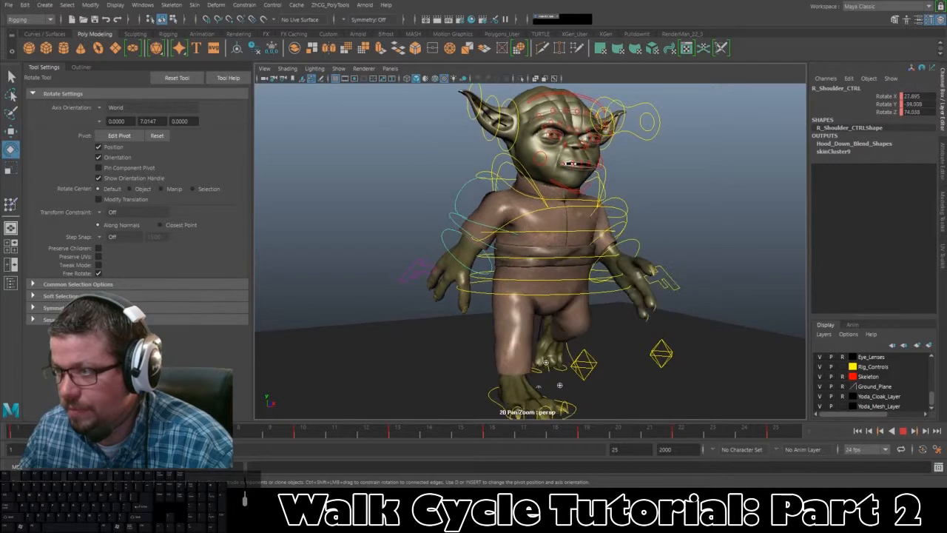
key("Escape")
Delete the right shoulder control's key at frame 10.
left_click_drag(347, 348, 395, 359, "alt")
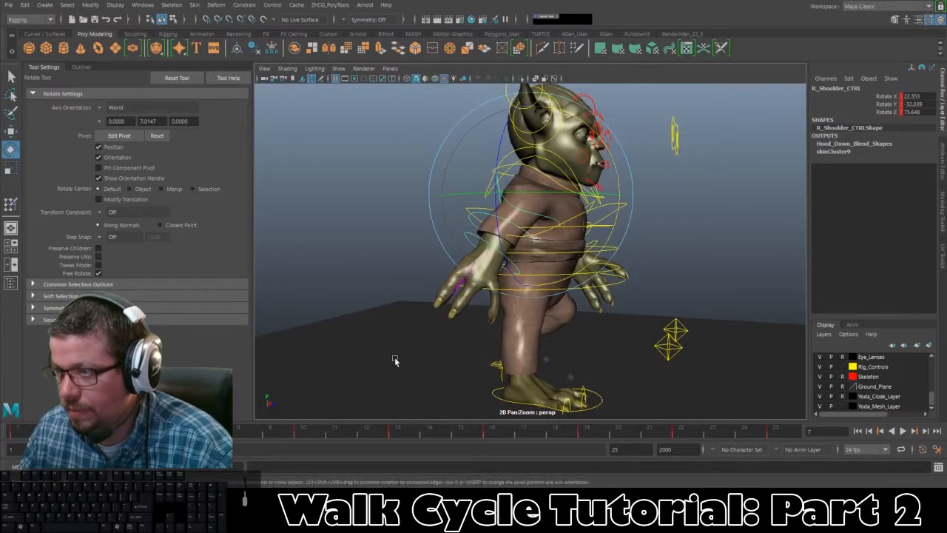
left_click_drag(279, 434, 318, 433)
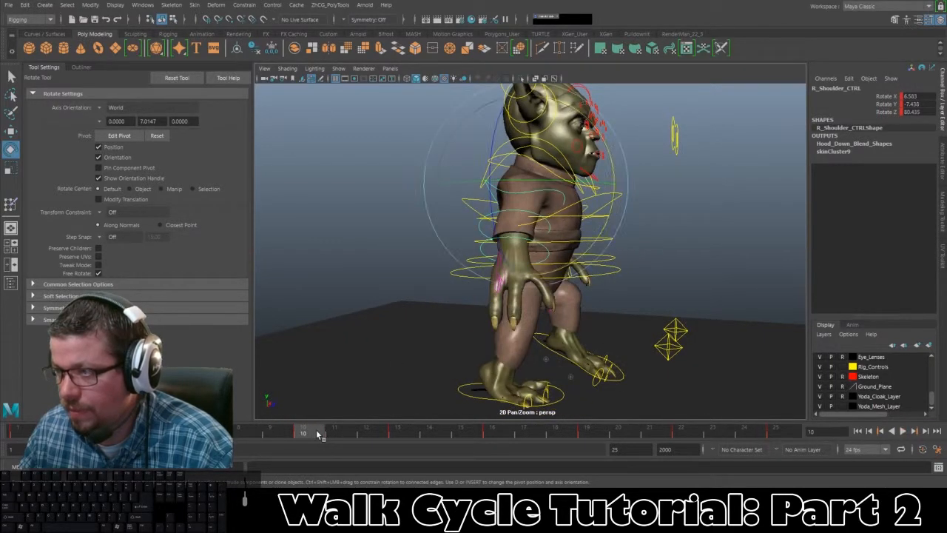
right_click(318, 433)
left_click(339, 305)
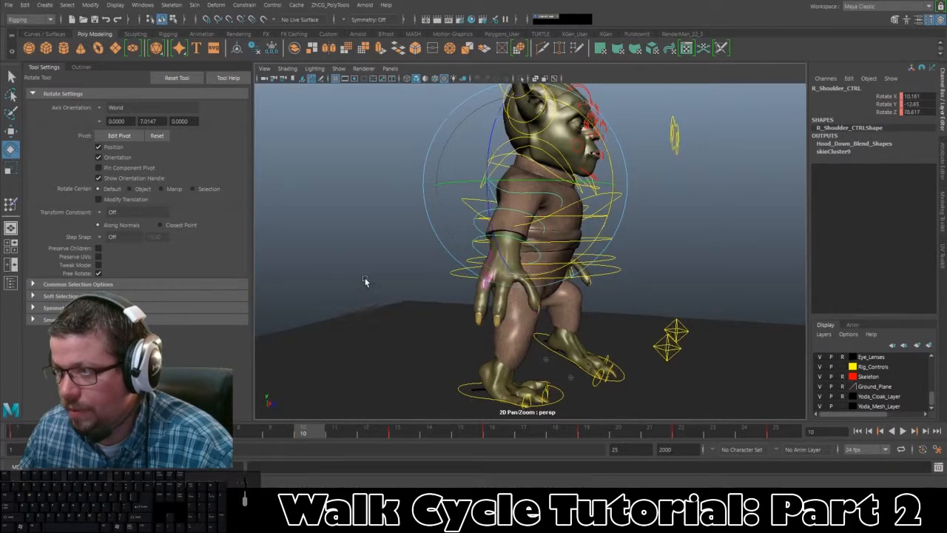
Delete the right elbow control's key at frame 10.
left_click_drag(379, 258, 359, 239, "alt")
left_click(458, 224)
left_click(461, 211)
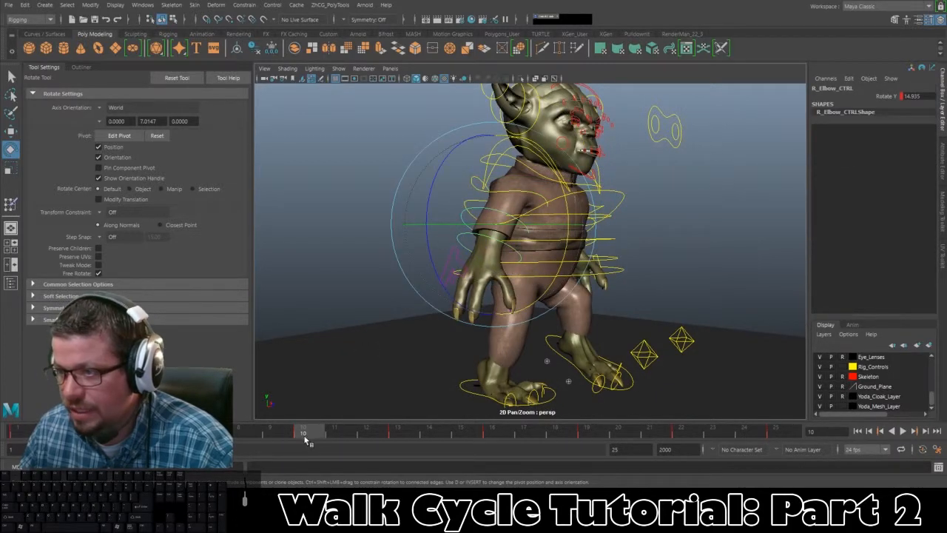
right_click(306, 439)
left_click(339, 306)
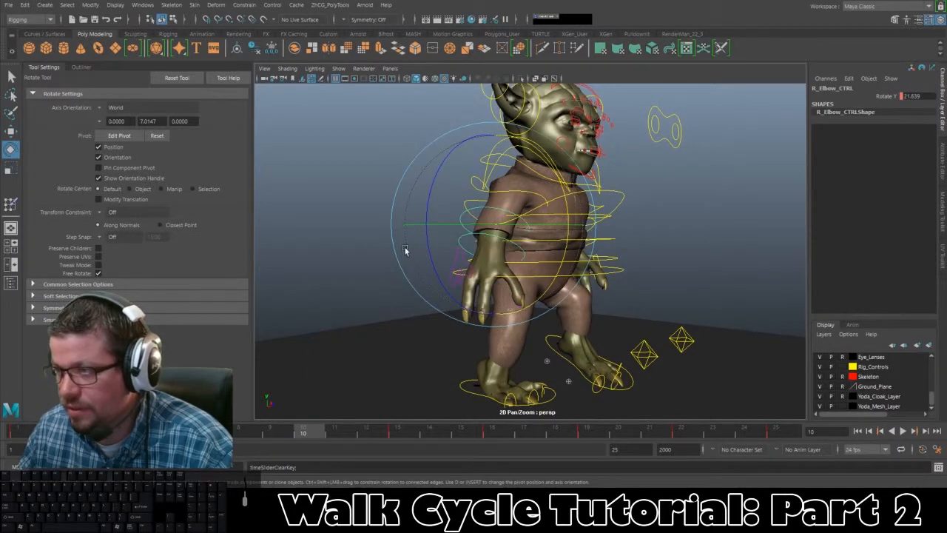
Delete the right wrist control's key at frame 10.
left_click(365, 234)
left_click(461, 241)
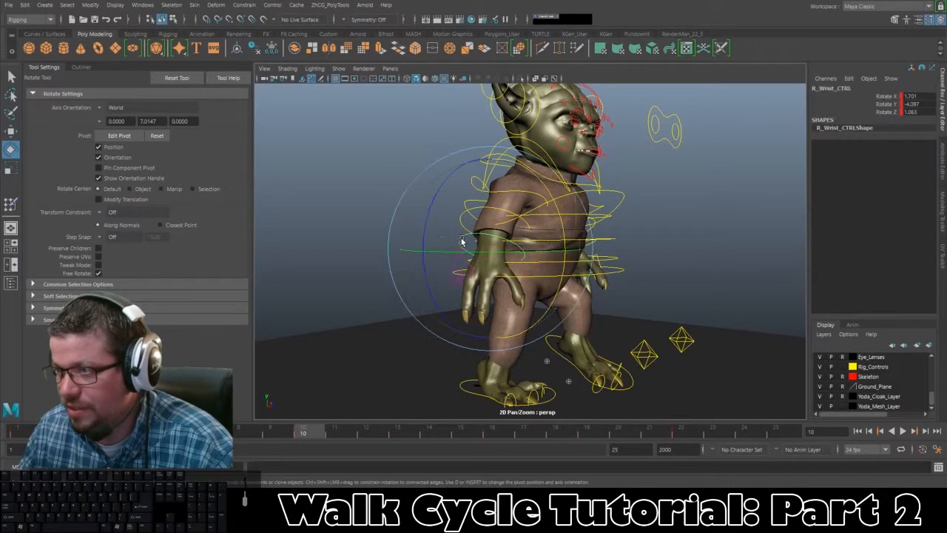
right_click(308, 429)
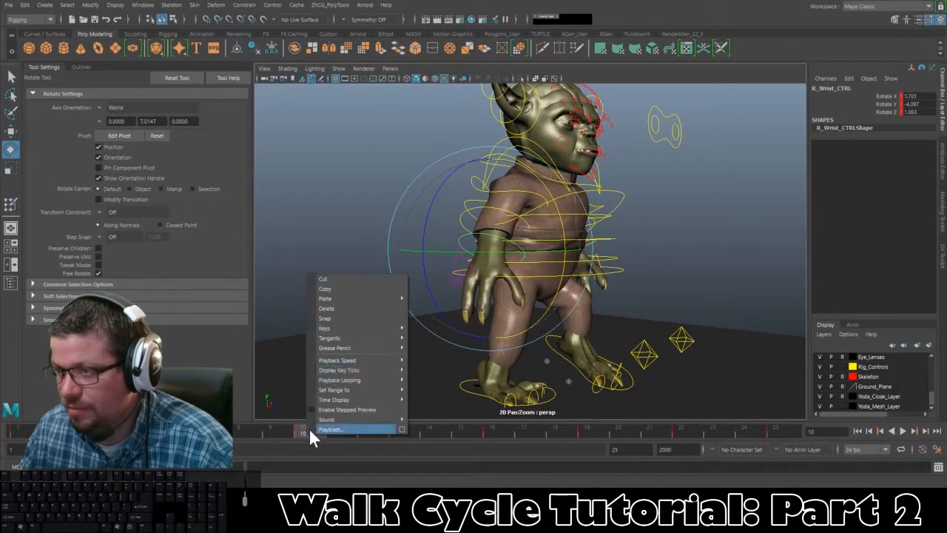
left_click(332, 305)
Play the walk cycle and review both arms' swing from several angles.
left_click_drag(370, 290, 576, 359, "alt")
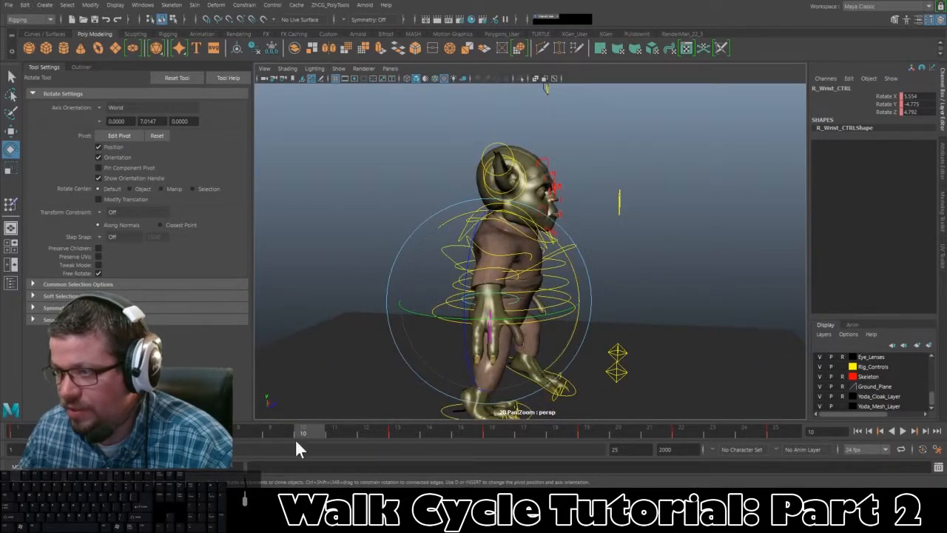
key("alt+v")
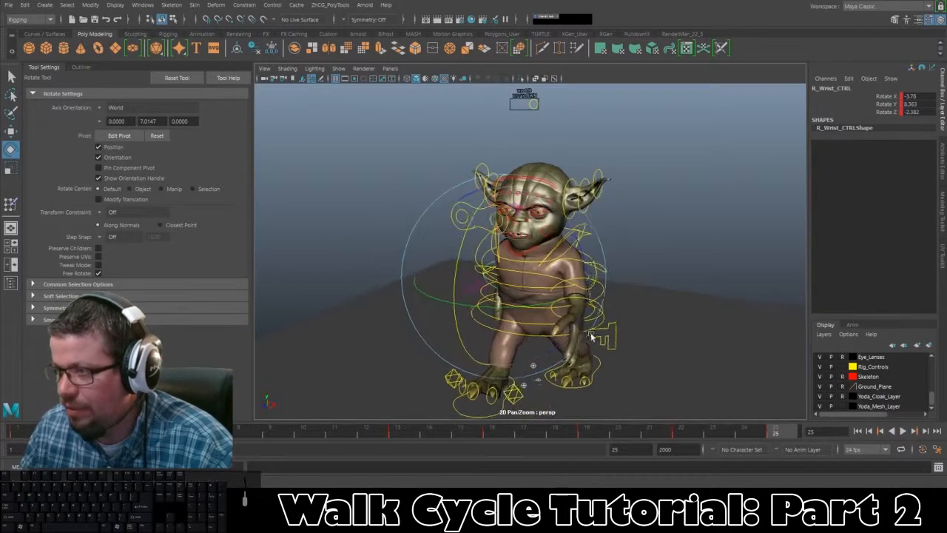
left_click_drag(592, 337, 712, 438, "alt")
Go to frame 19 and delete the left shoulder control's key there.
left_click_drag(772, 437, 589, 436)
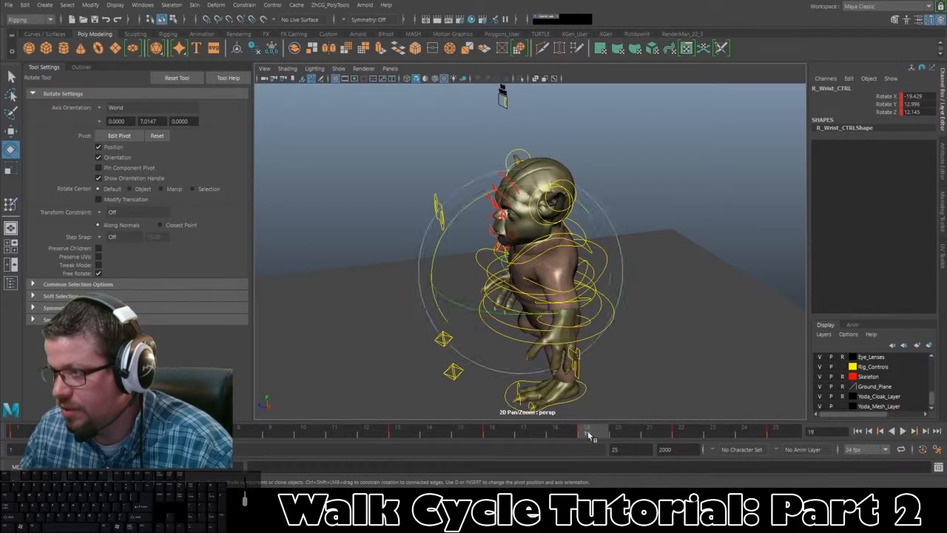
left_click_drag(577, 359, 660, 266, "alt")
left_click(664, 295)
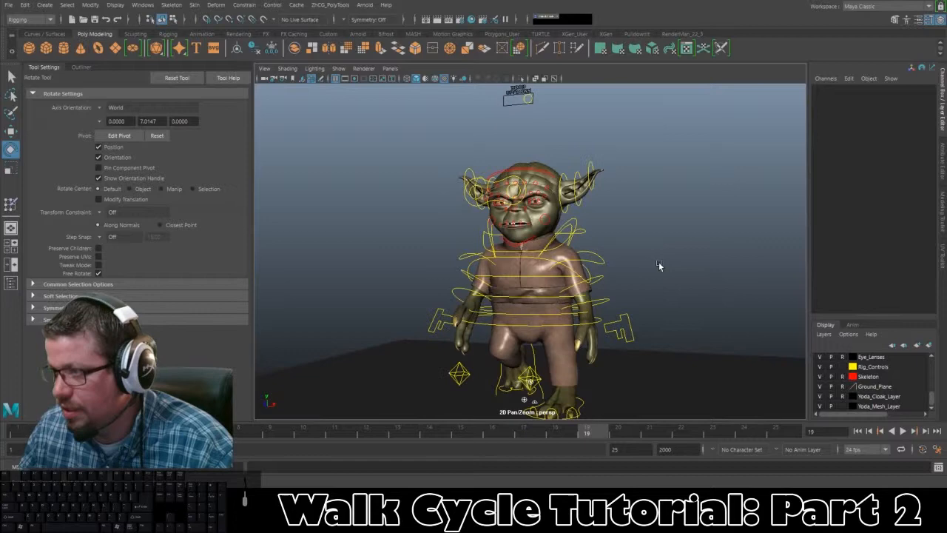
left_click(597, 258)
right_click(585, 432)
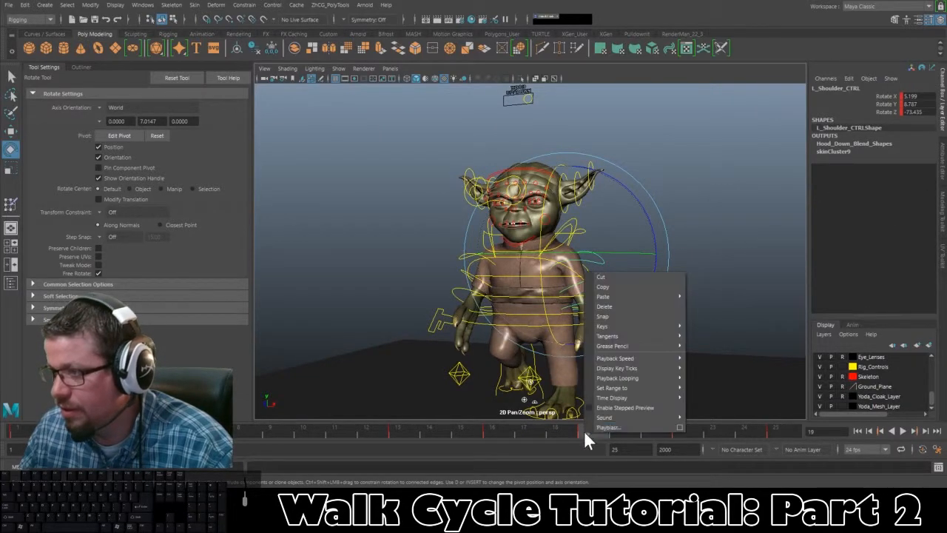
left_click(608, 307)
Delete the left elbow control's key at frame 19.
right_click_drag(612, 307, 674, 368, "alt")
left_click_drag(673, 368, 652, 317, "alt")
left_click(652, 317)
left_click(641, 299)
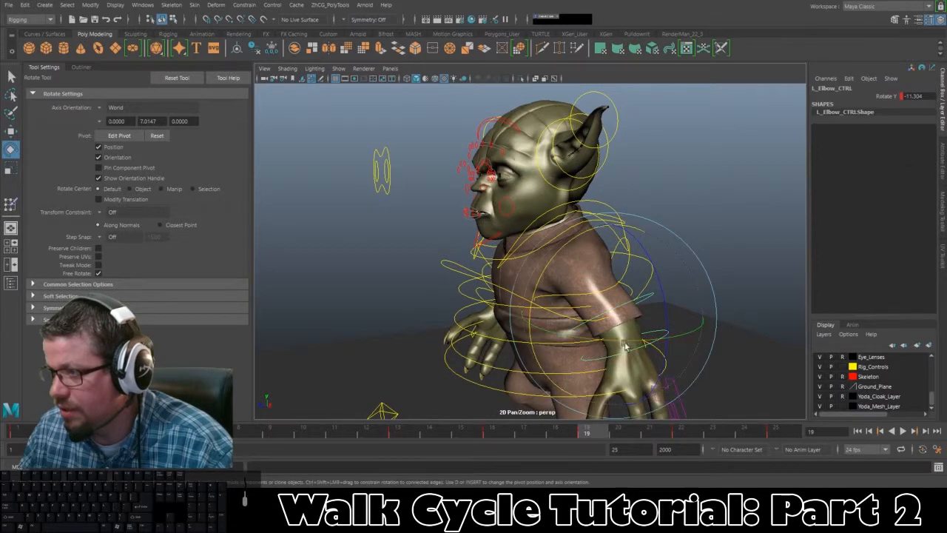
right_click(601, 432)
left_click(625, 333)
Delete the left wrist control's key at frame 19.
left_click(674, 328)
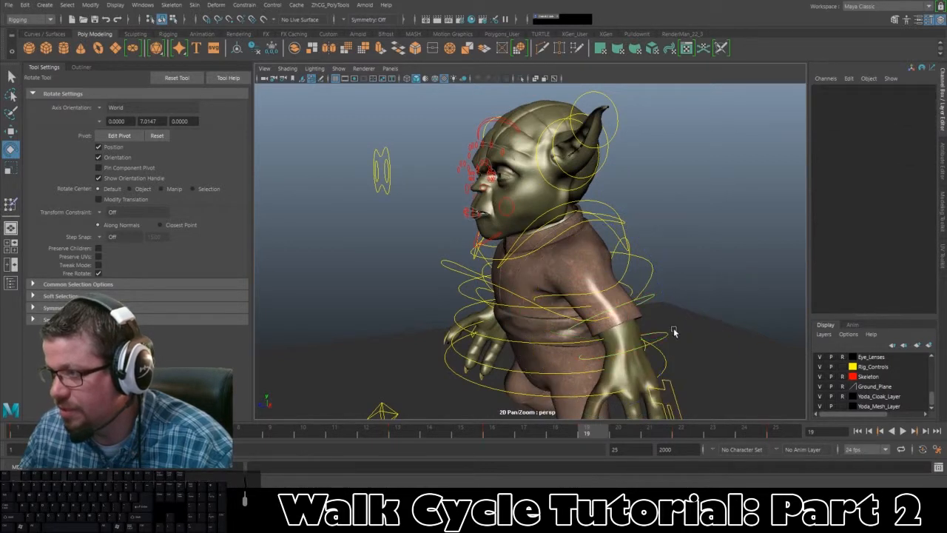
left_click(674, 333)
right_click(601, 433)
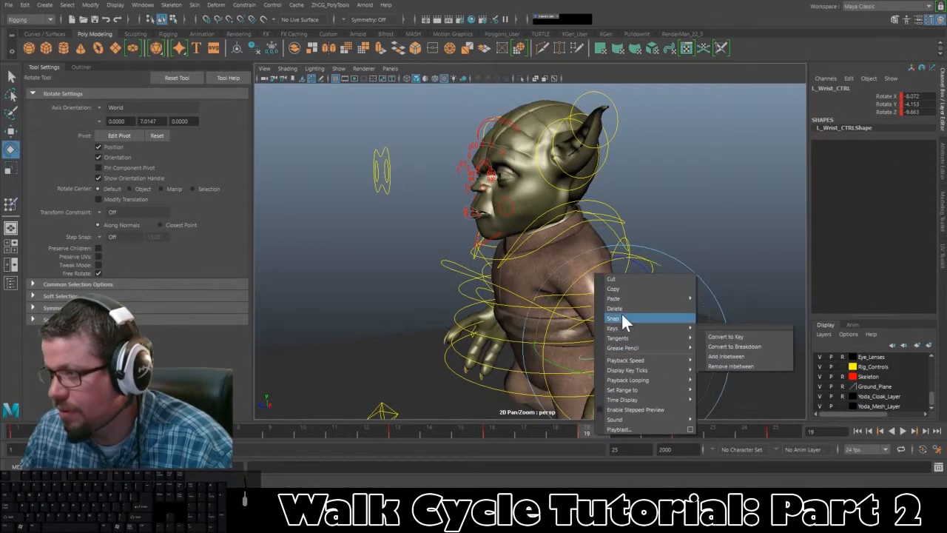
left_click(622, 309)
Delete the right shoulder control's key at frame 19.
left_click_drag(539, 332, 416, 276, "alt")
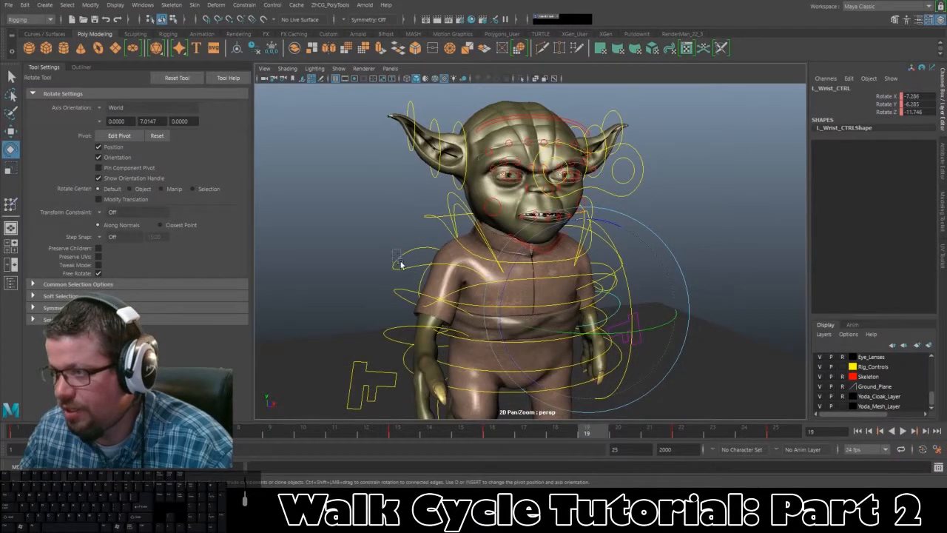
left_click(400, 264)
right_click(592, 434)
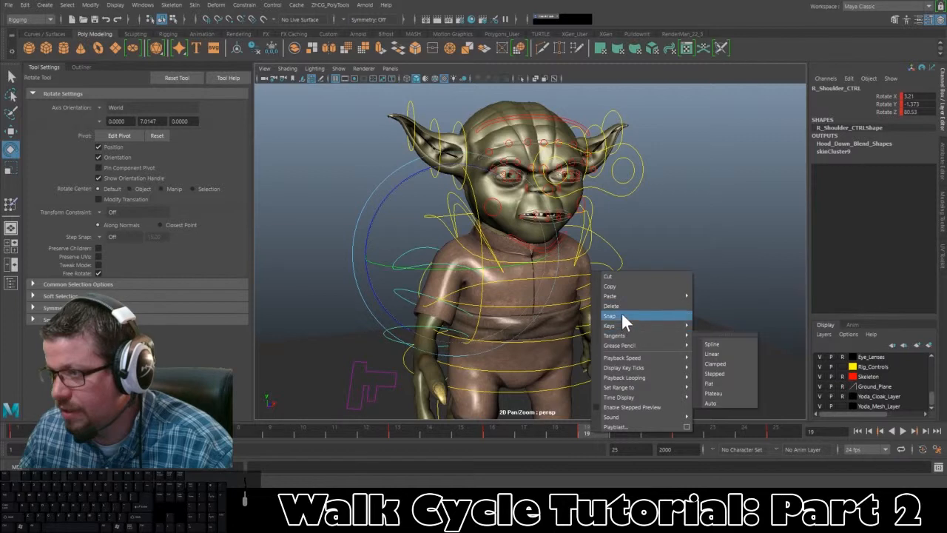
left_click(620, 305)
left_click(294, 266)
Delete the right elbow control's key at frame 19.
left_click(432, 339)
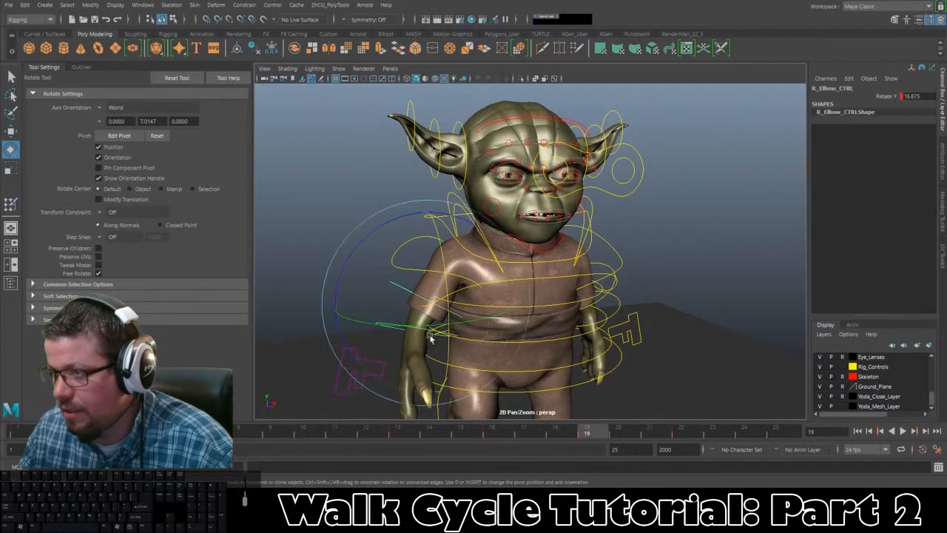
right_click(586, 429)
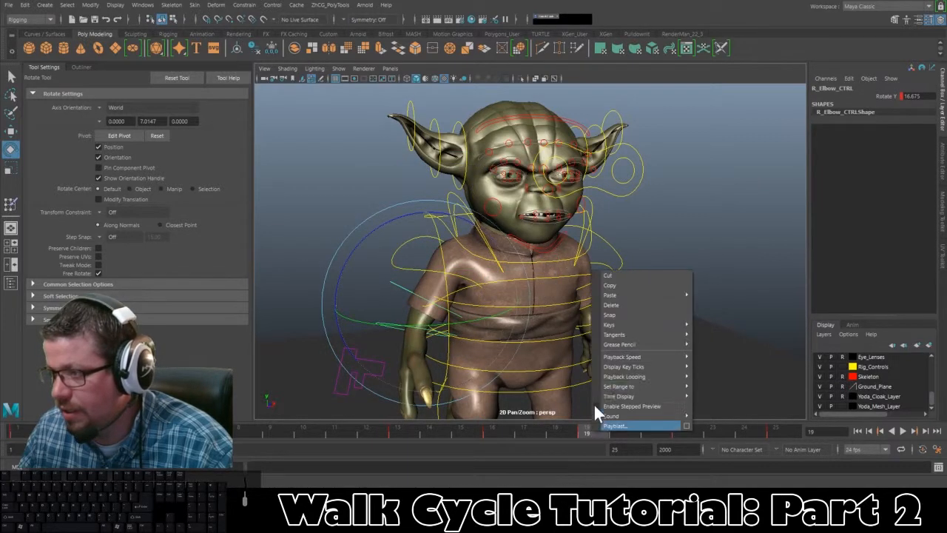
left_click(605, 305)
left_click(390, 298)
Delete the right wrist control's key at frame 19 and play back the walk cycle from the side.
left_click(393, 323)
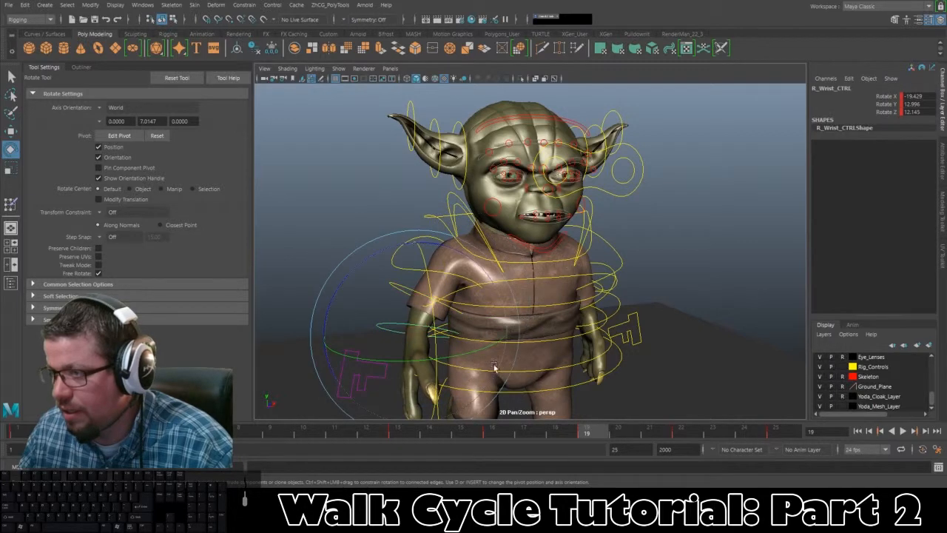
right_click(597, 430)
left_click(612, 300)
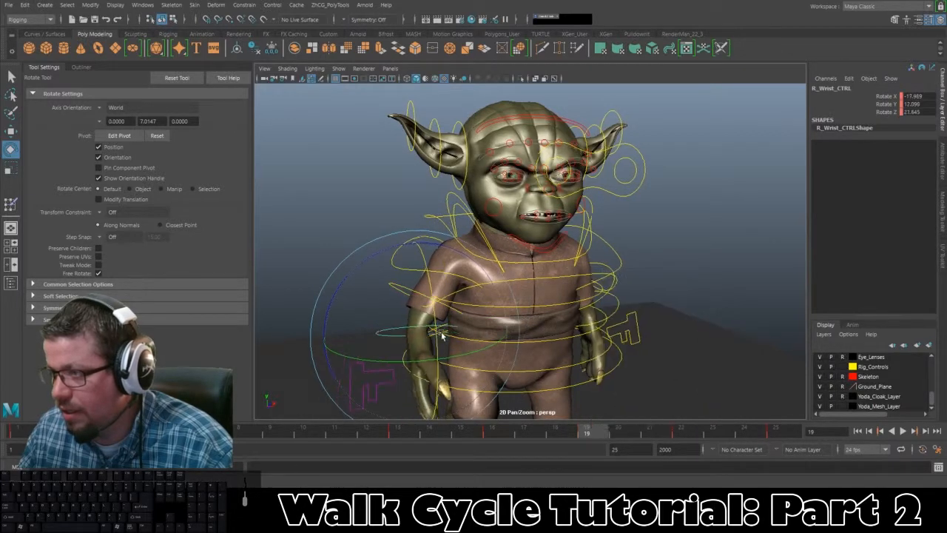
left_click_drag(612, 300, 601, 379, "alt")
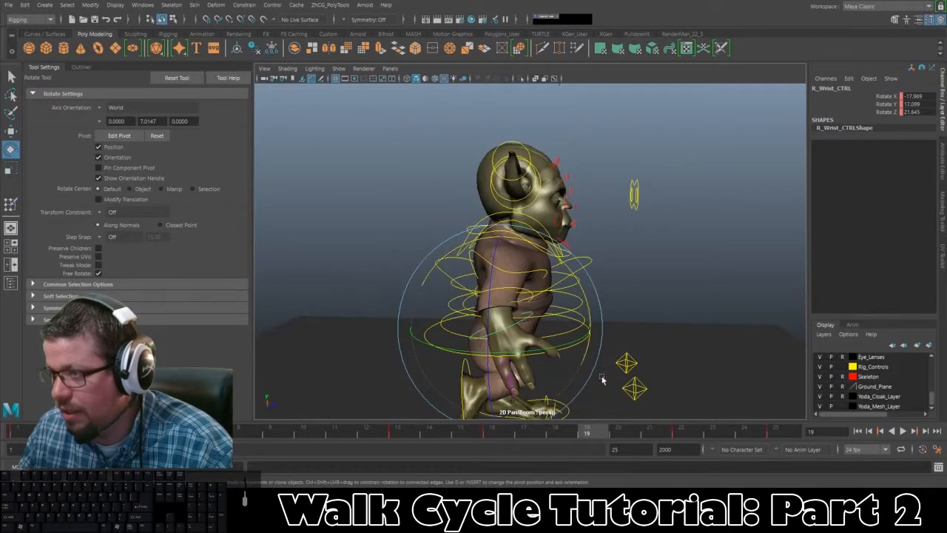
left_click(902, 431)
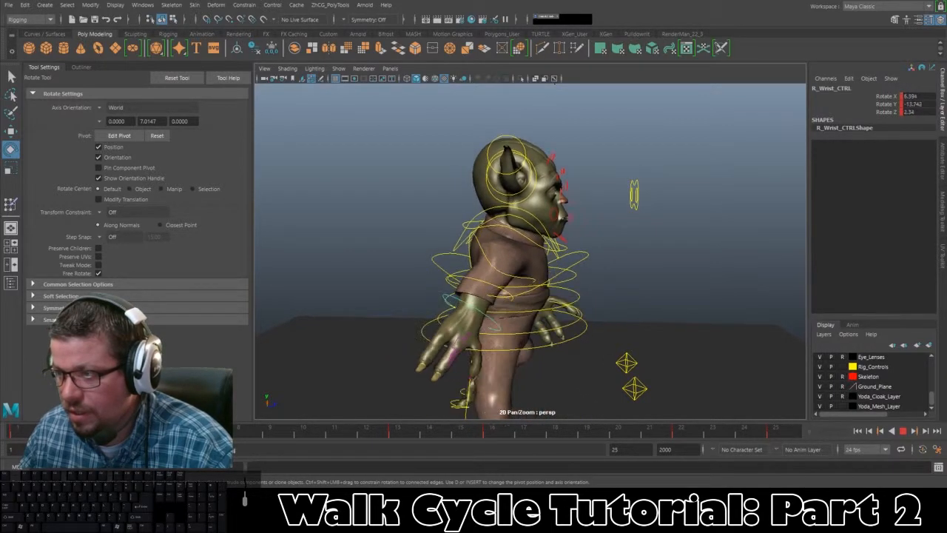
Go to frame 4 and delete the right wrist control's key there.
left_click(130, 431)
right_click(131, 431)
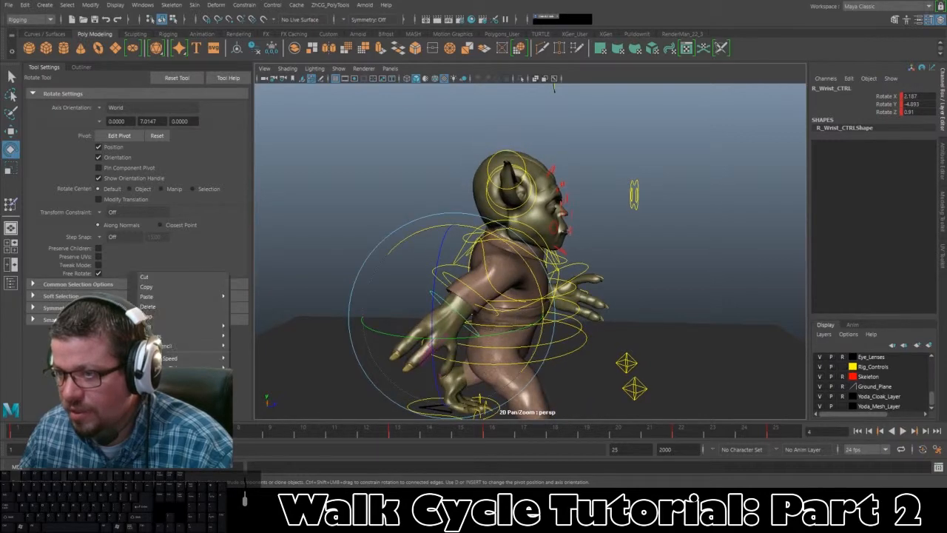
left_click(157, 306)
left_click(321, 259)
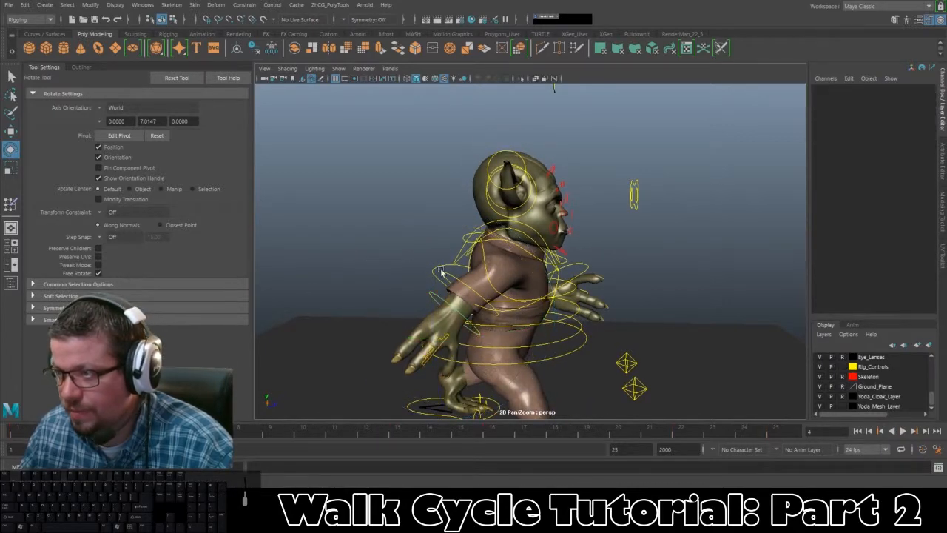
Delete the right elbow control's key at frame 4.
left_click(457, 277)
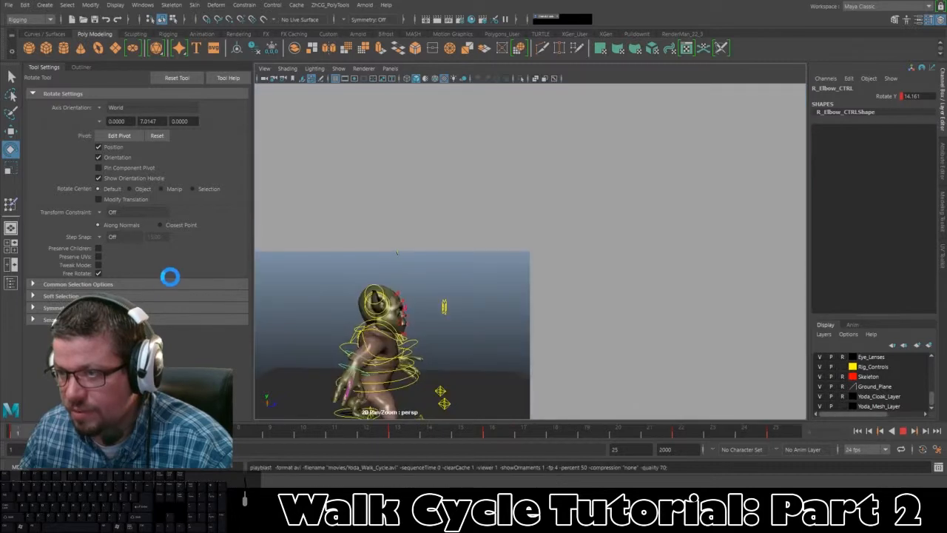
key("Escape")
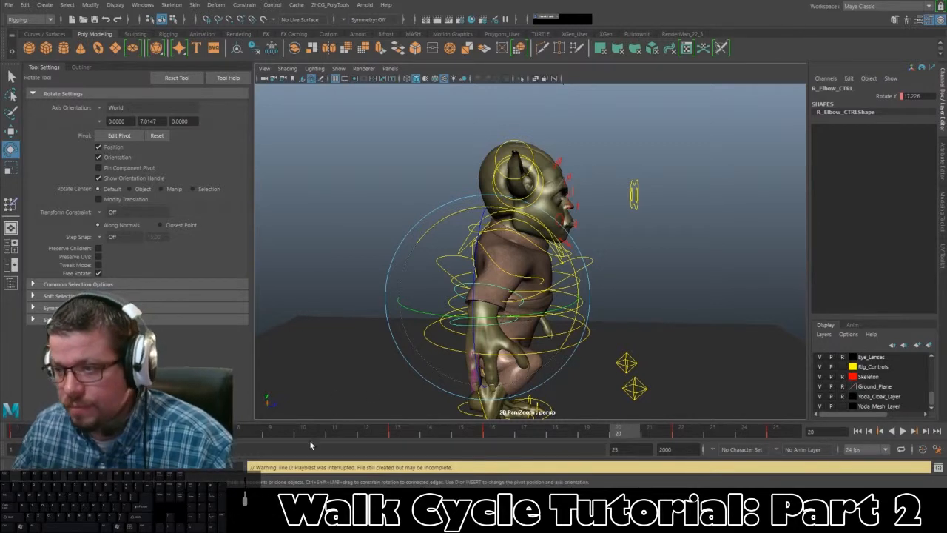
key("alt+v")
right_click(126, 432)
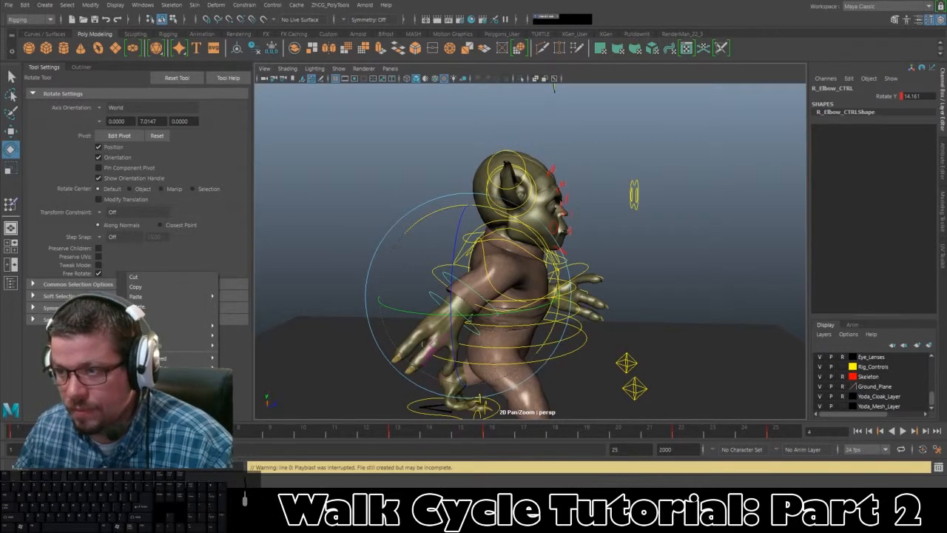
left_click(147, 307)
left_click(370, 193)
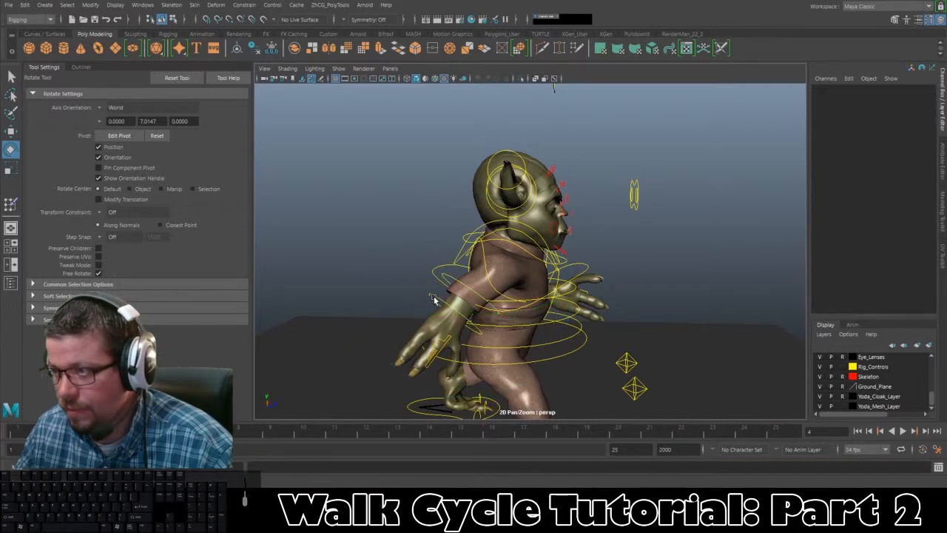
Delete the right shoulder control's key at frame 4 and play back the walk cycle.
left_click(434, 299)
left_click(318, 179)
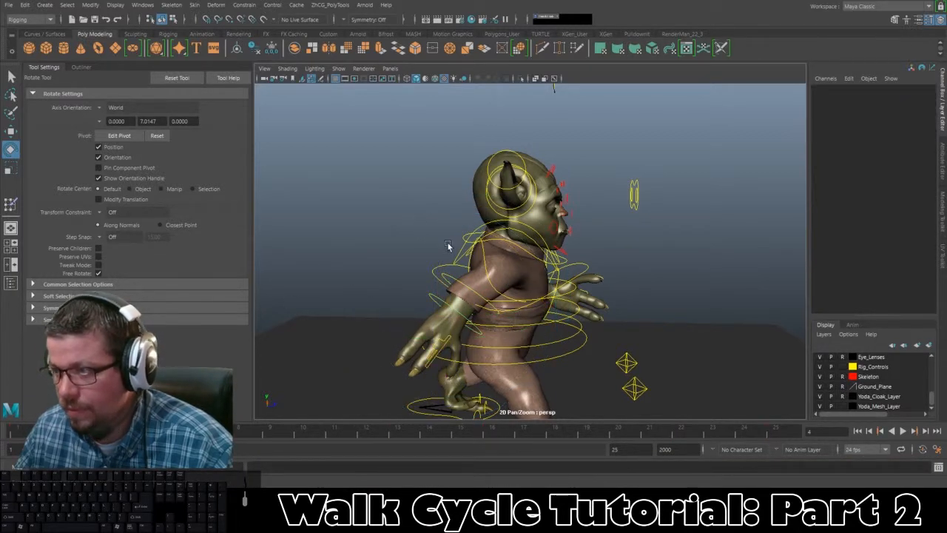
left_click_drag(465, 250, 364, 250, "alt")
left_click(439, 254)
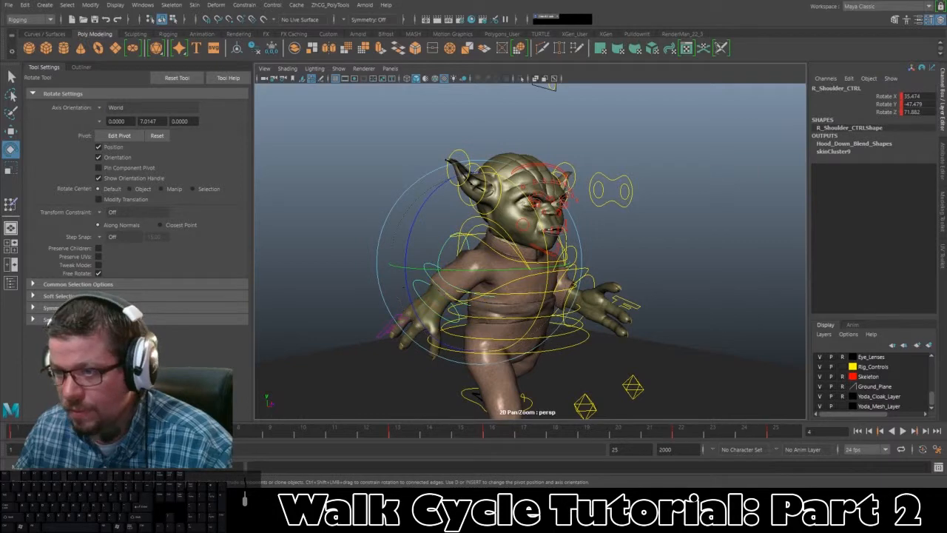
left_click_drag(338, 313, 402, 311, "alt")
key("alt+v")
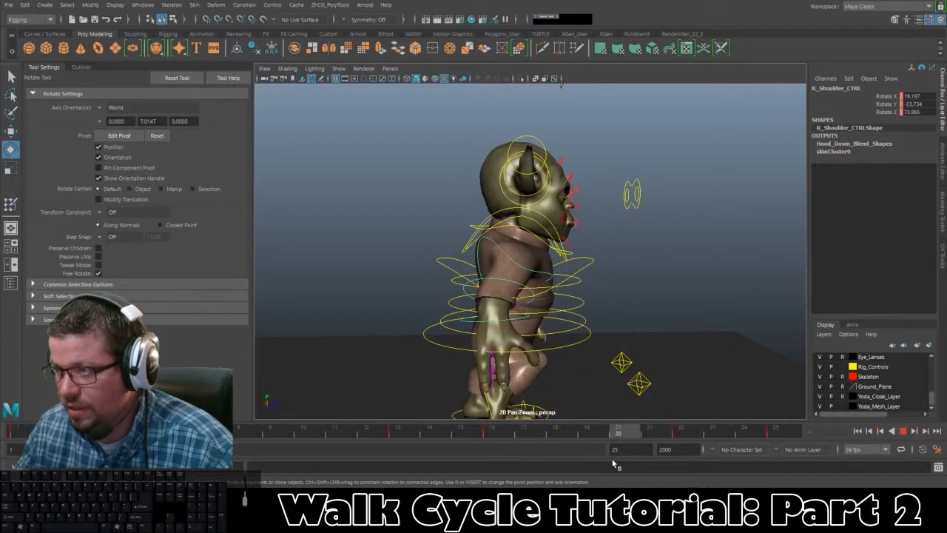
key("alt+v")
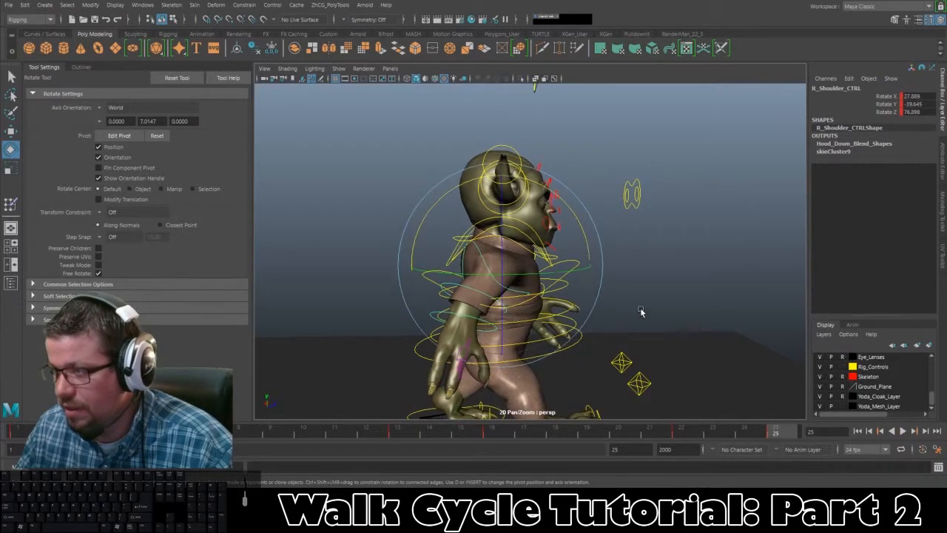
Compare the keys of the left and right shoulder controls along the timeline.
left_click_drag(641, 309, 686, 250, "alt")
left_click(689, 247)
middle_click_drag(689, 247, 635, 267, "alt")
right_click_drag(629, 296, 670, 326, "alt")
left_click(584, 290)
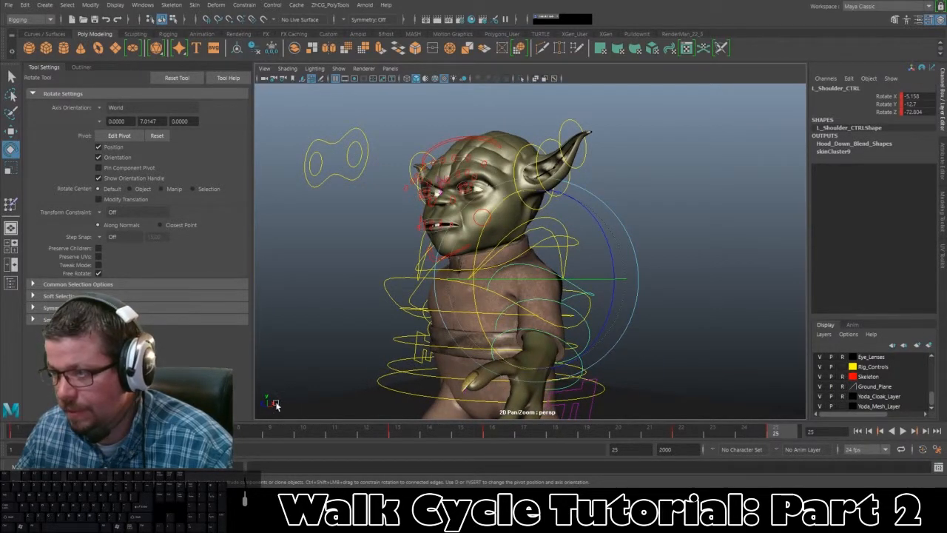
left_click_drag(275, 401, 374, 290, "alt")
left_click(380, 253)
left_click(377, 271)
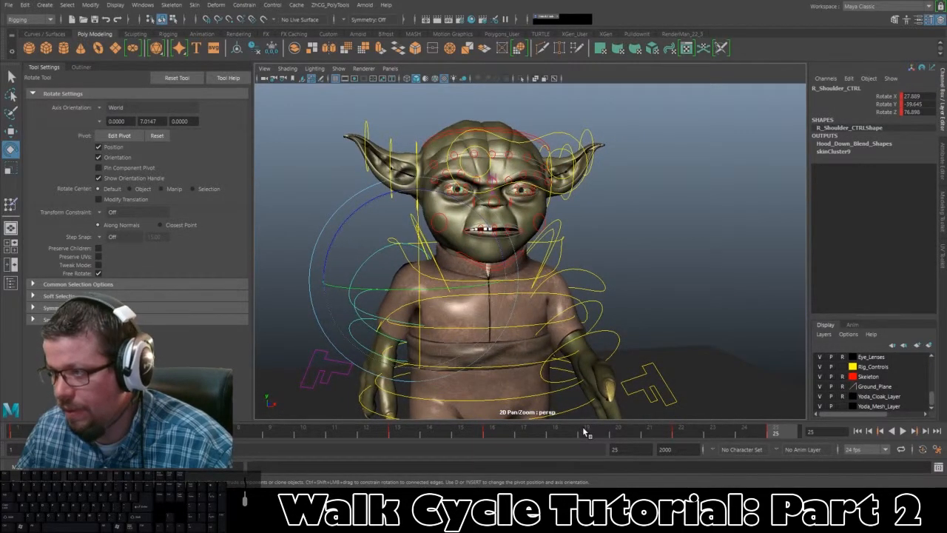
left_click(609, 257)
left_click(600, 280)
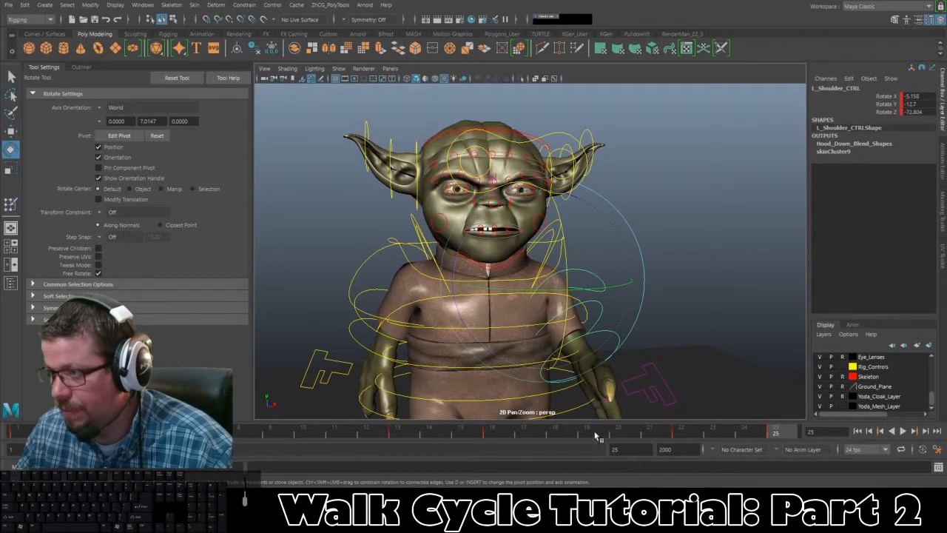
left_click(734, 215)
left_click(598, 311)
left_click(687, 318)
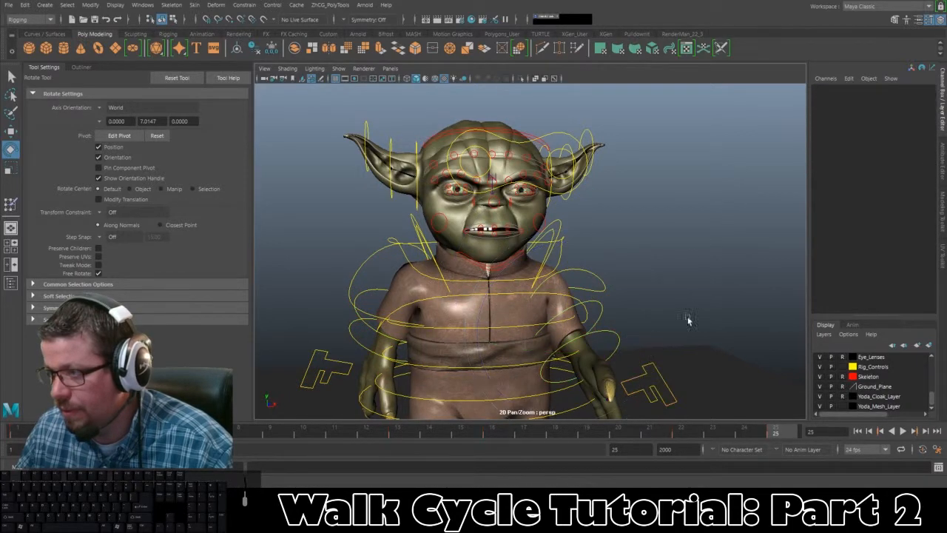
left_click_drag(645, 333, 463, 294, "alt")
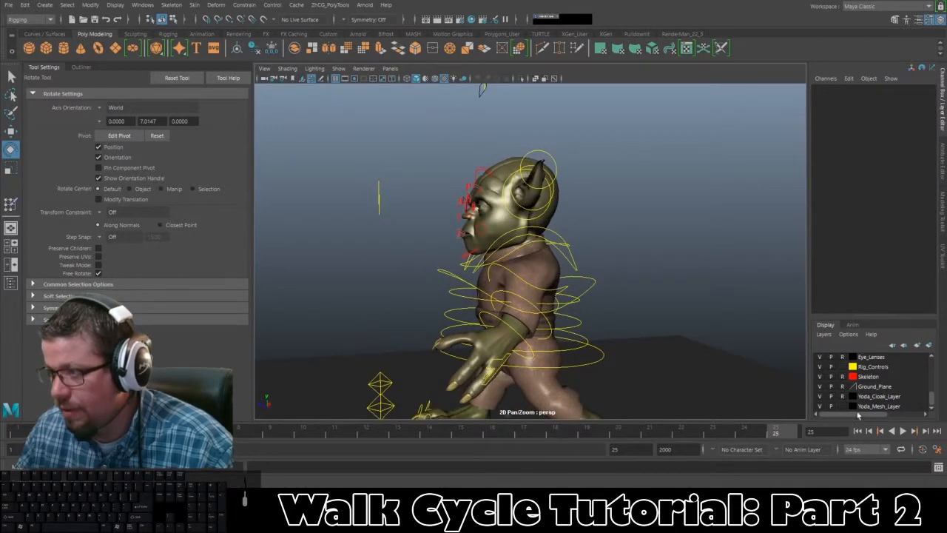
Play the walk cycle repeatedly and review the arm swing from the side and close up around frame 4.
left_click(903, 431)
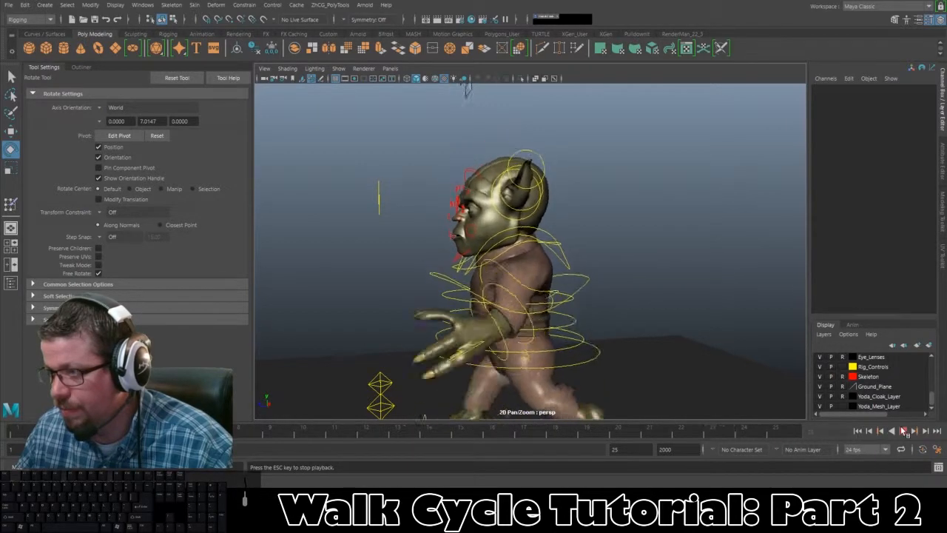
left_click(903, 431)
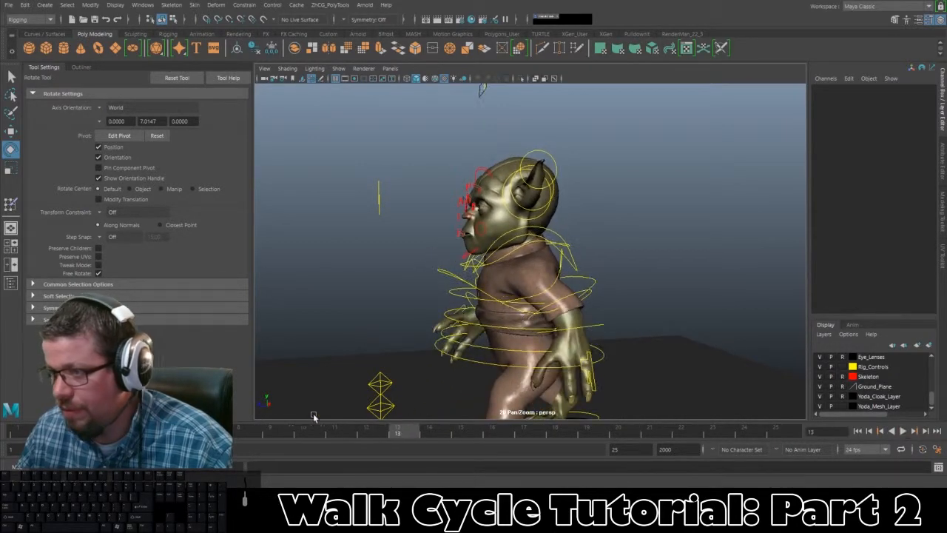
left_click(903, 431)
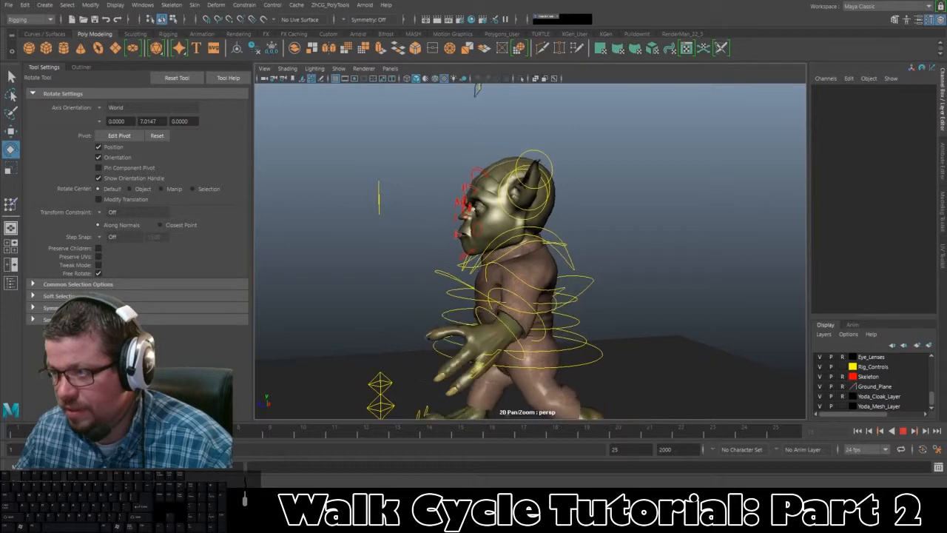
key("alt+v")
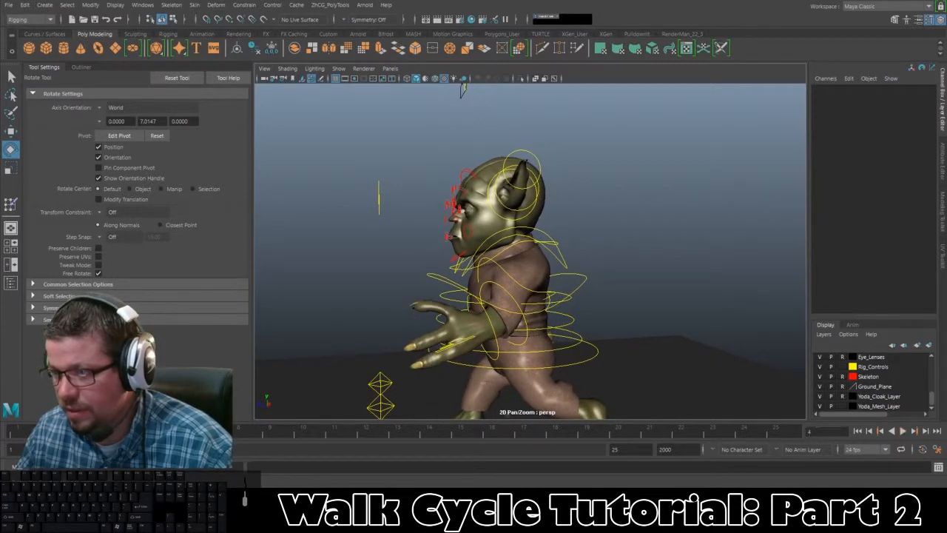
left_click_drag(364, 293, 423, 218, "alt")
right_click_drag(423, 218, 469, 325, "alt")
middle_click_drag(469, 326, 479, 255, "alt")
left_click_drag(480, 255, 666, 274, "alt")
left_click_drag(385, 185, 370, 203, "alt")
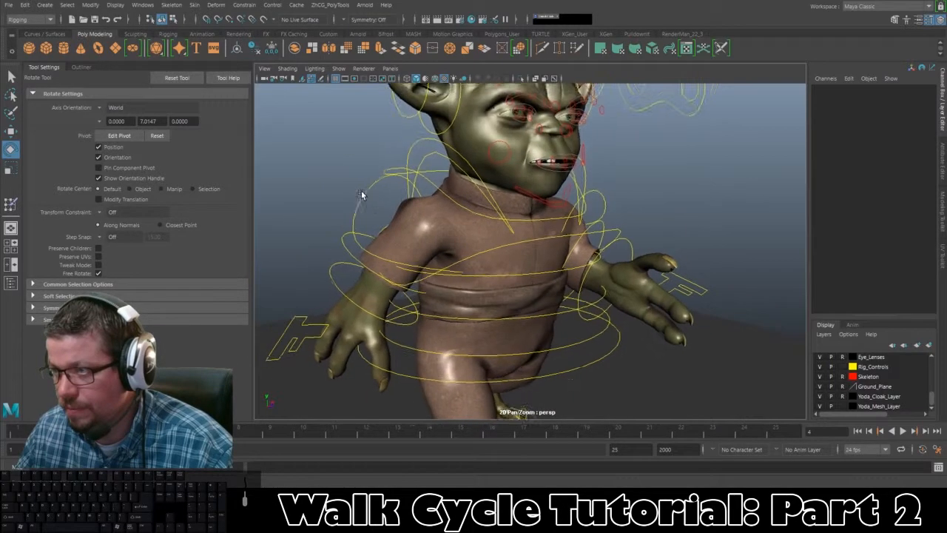
left_click(375, 208)
key("alt+v")
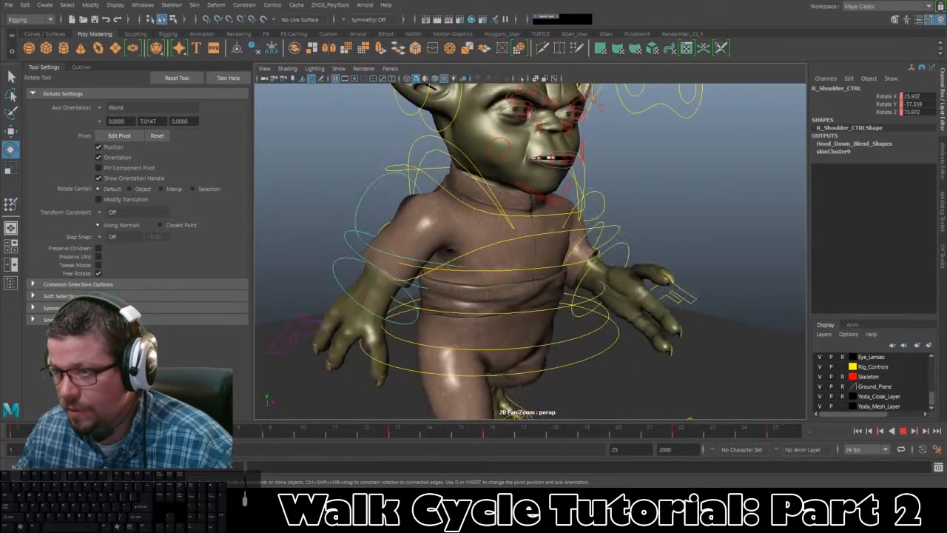
key("alt+v")
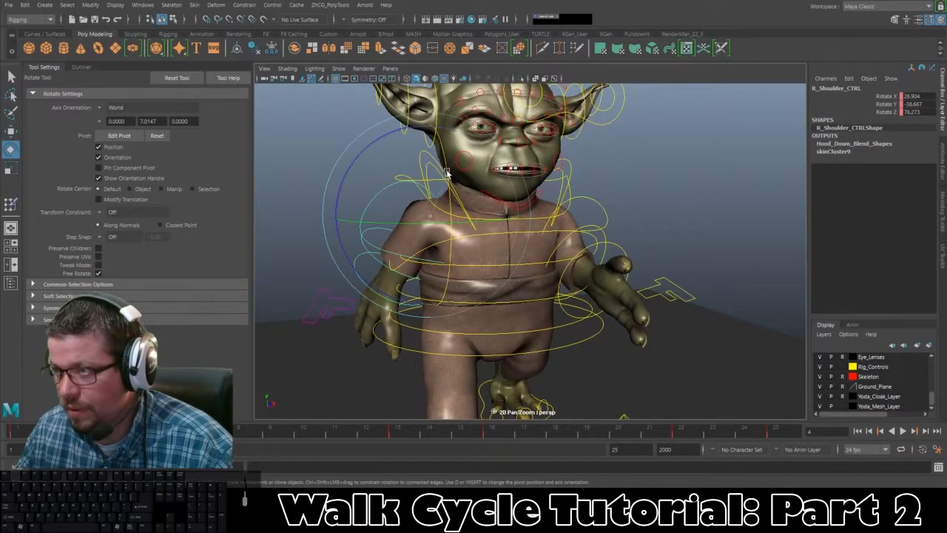
At frame 4, rotate the right elbow control to about 22.3 on Y.
left_click_drag(431, 174, 597, 214)
left_click(595, 232)
left_click_drag(585, 253, 412, 286, "alt")
left_click(414, 235)
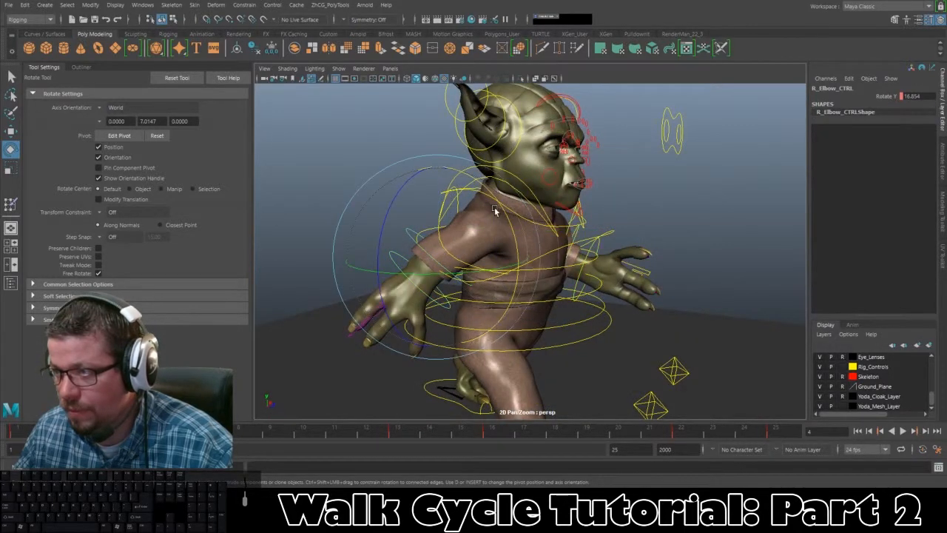
left_click_drag(500, 211, 497, 206)
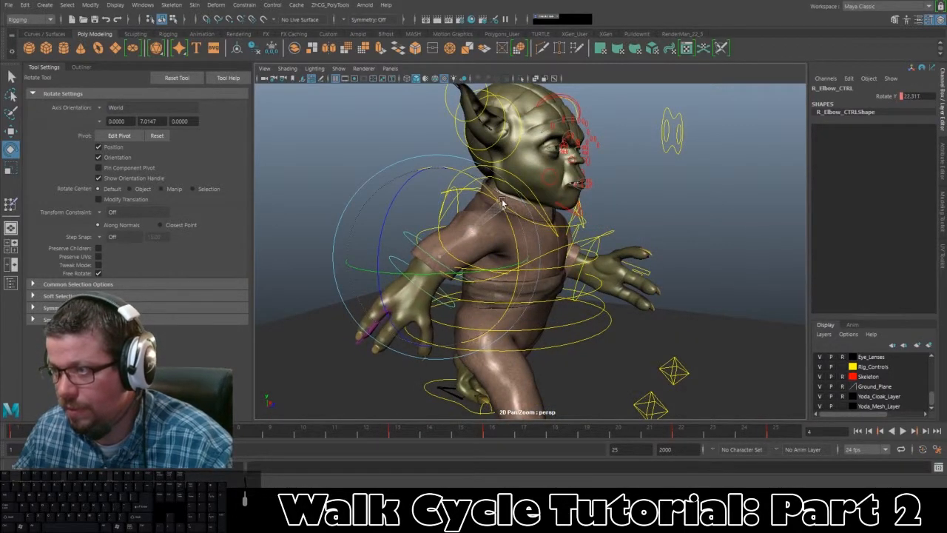
left_click(321, 147)
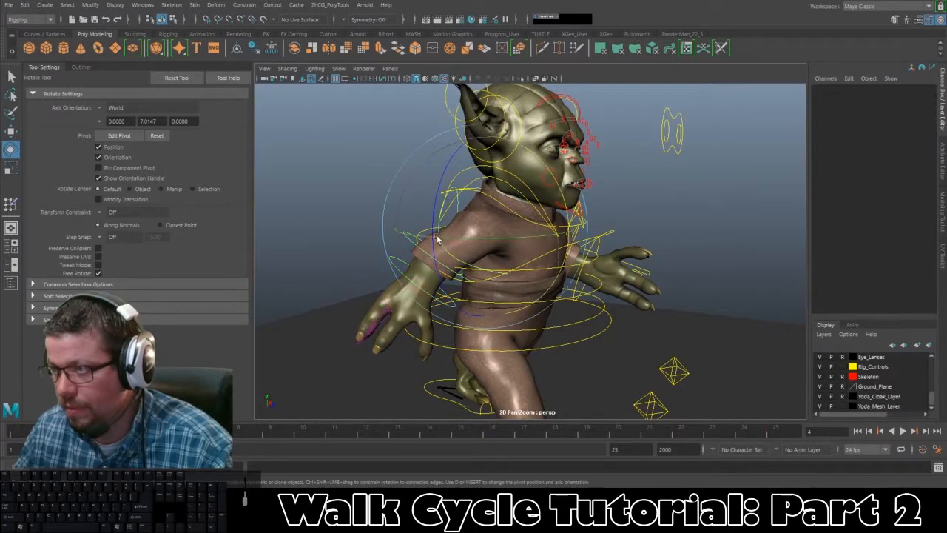
Rotate the right shoulder control at frame 4 to swing the arm slightly farther back.
left_click(439, 235)
left_click_drag(557, 180, 561, 194)
left_click(348, 199)
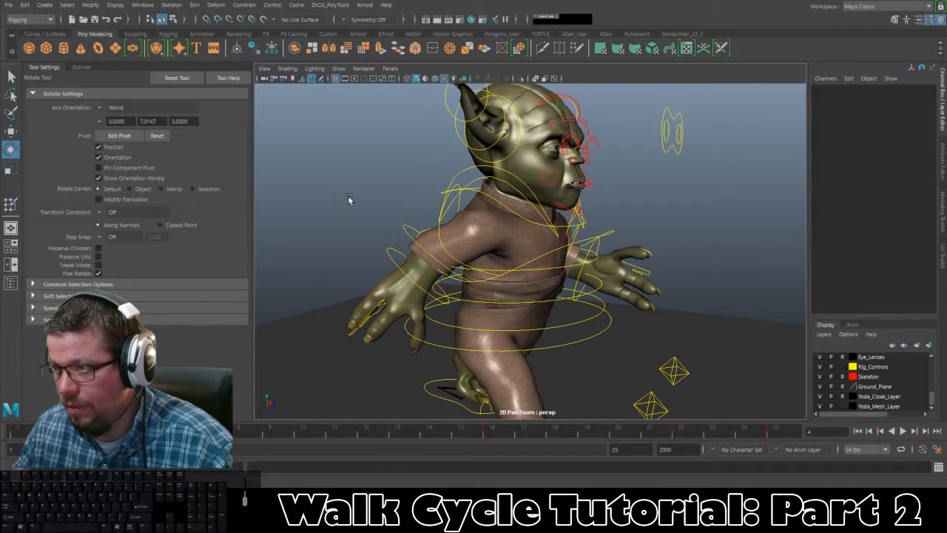
Rotate the right wrist control slightly at frame 4, set a key on it and play the walk cycle.
left_click(387, 250)
left_click_drag(488, 244, 490, 249)
key("s")
key("alt+v")
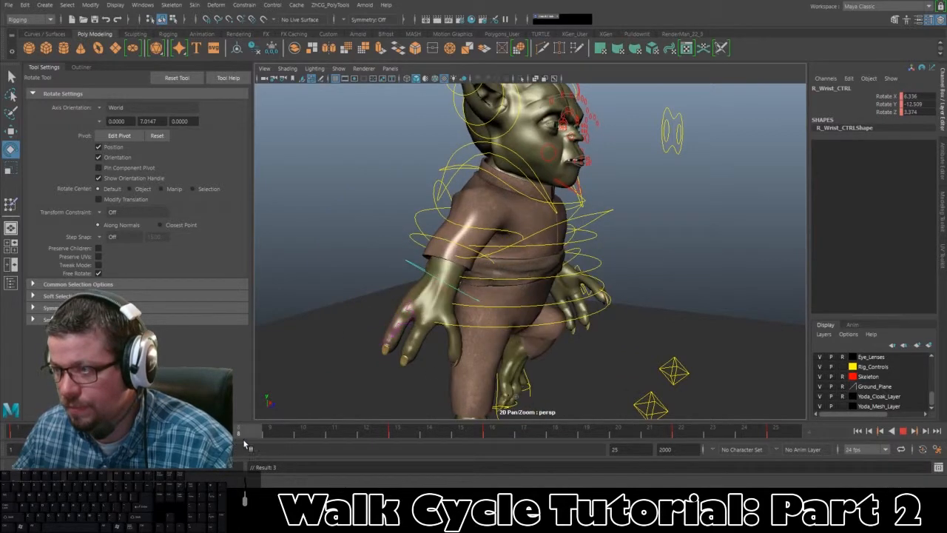
Play the walk cycle from the side and three-quarter front to check the adjusted arm swing.
key("Escape")
scroll(421, 291, "down", 5)
left_click_drag(421, 291, 273, 244, "alt")
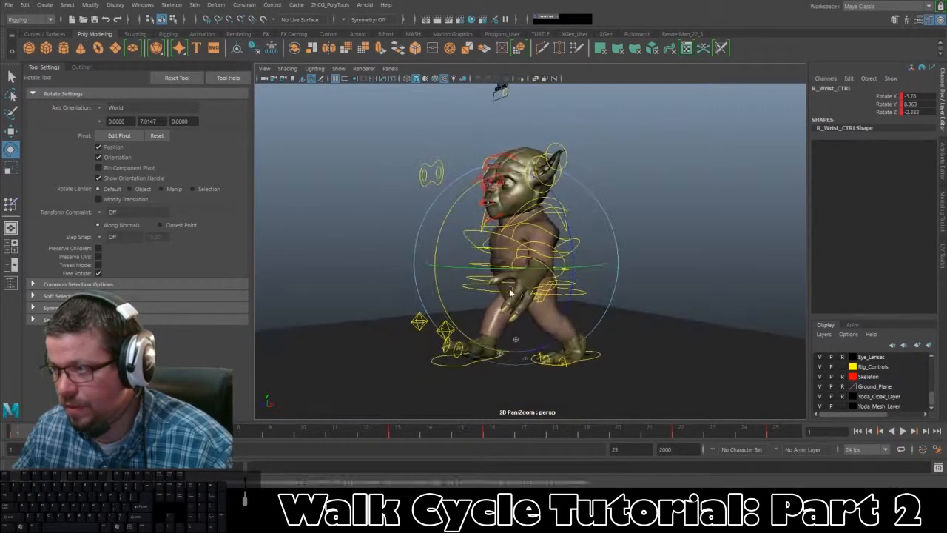
left_click_drag(511, 294, 444, 296, "alt")
left_click(903, 430)
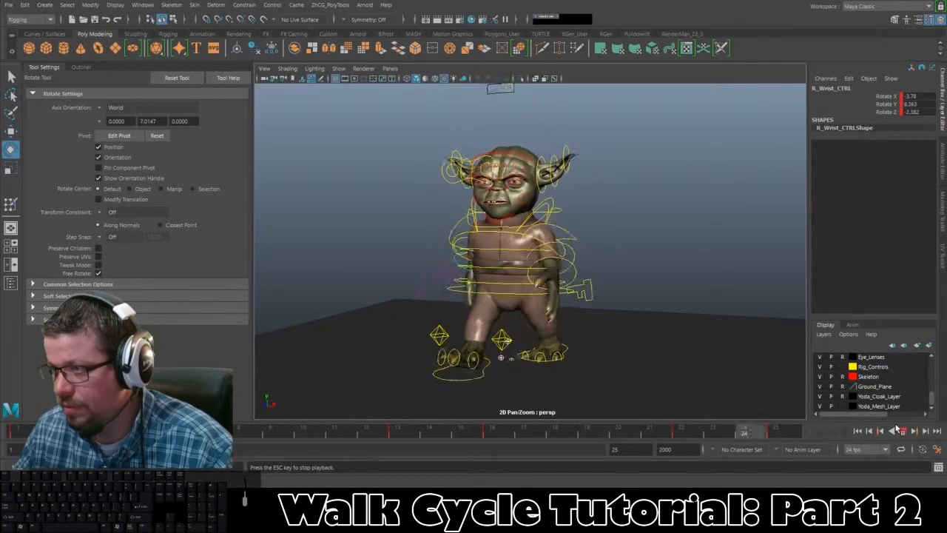
left_click(902, 430)
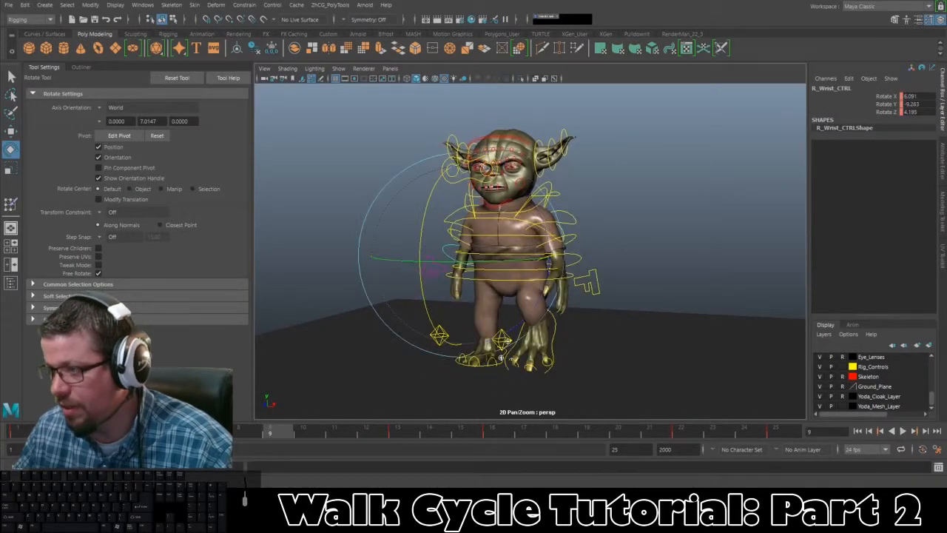
Set the playback range to end at frame 24, clear the selection and play the walk cycle from the side.
left_click_drag(625, 450, 556, 448)
type("24")
key("Return")
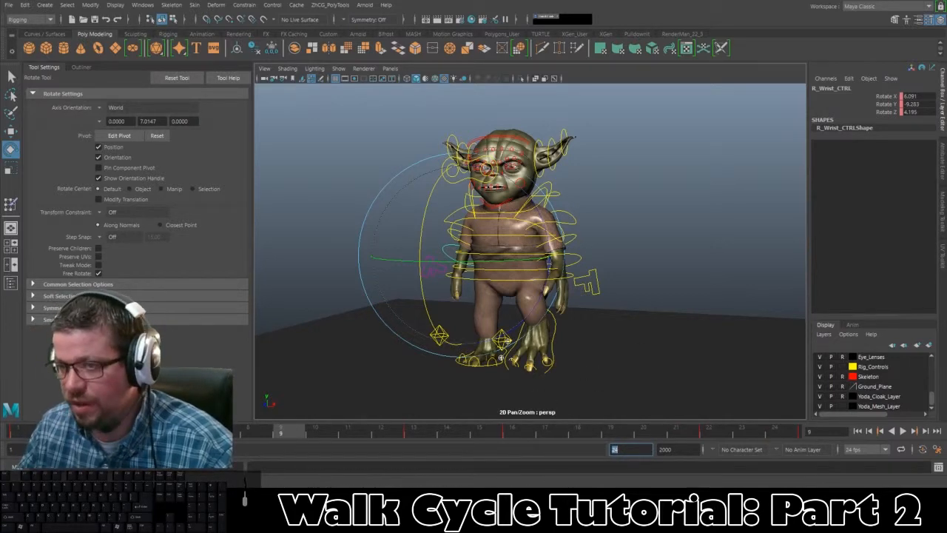
left_click_drag(772, 303, 662, 264, "alt")
left_click(658, 268)
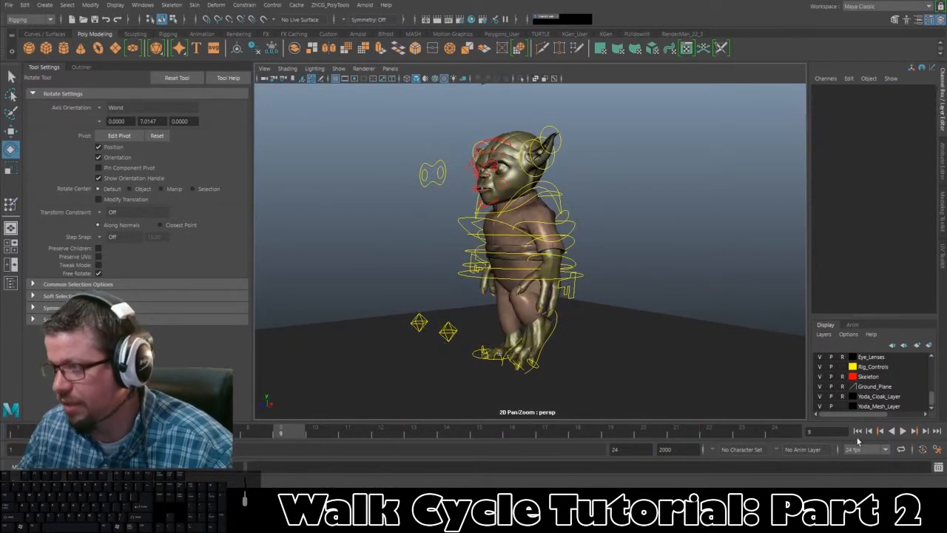
left_click(903, 431)
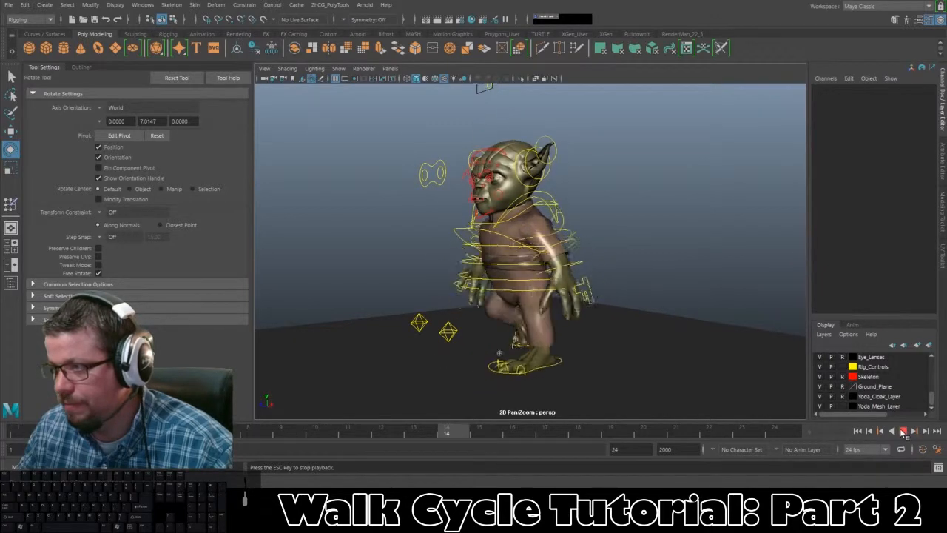
Playblast the side view of the walk cycle to Yoda_Walk_Cycle2.avi.
right_click(899, 435)
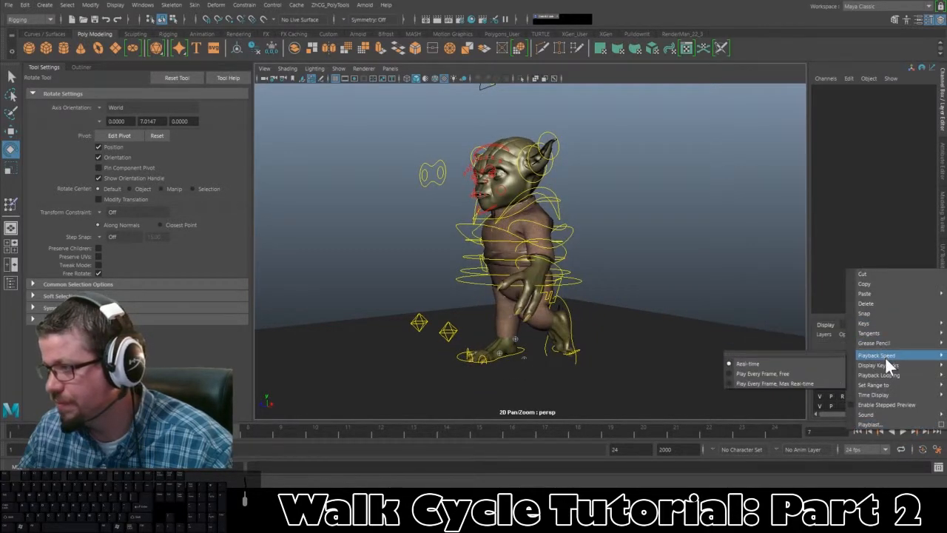
left_click(941, 424)
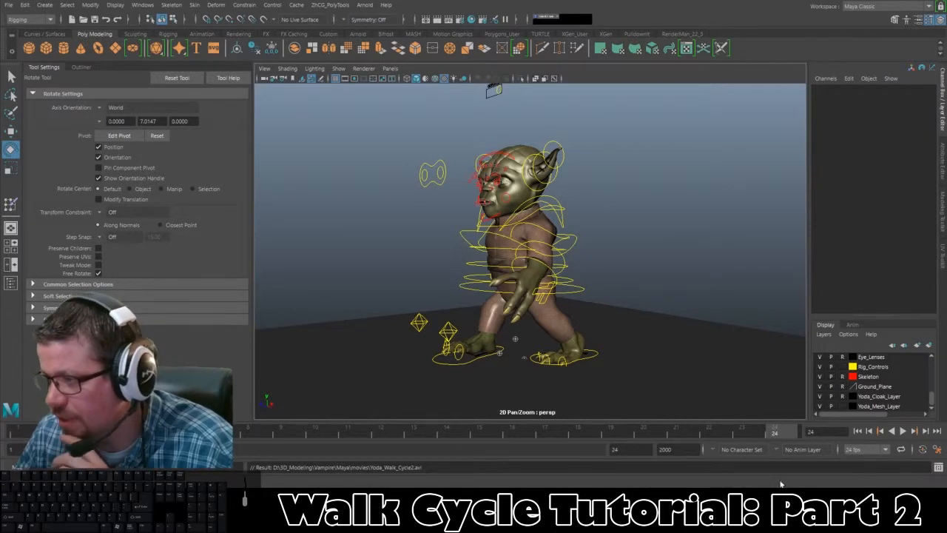
Playblast the side view again, saving it as Yoda_Cycle_2.avi in the Characters\Yoda\Animations folder.
right_click(909, 433)
mouse_move(910, 359)
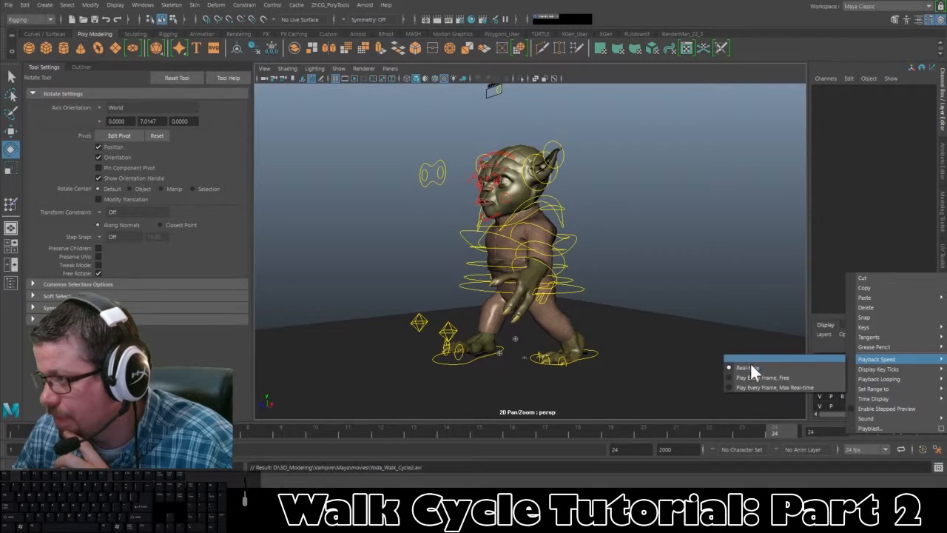
left_click(748, 326)
right_click(887, 433)
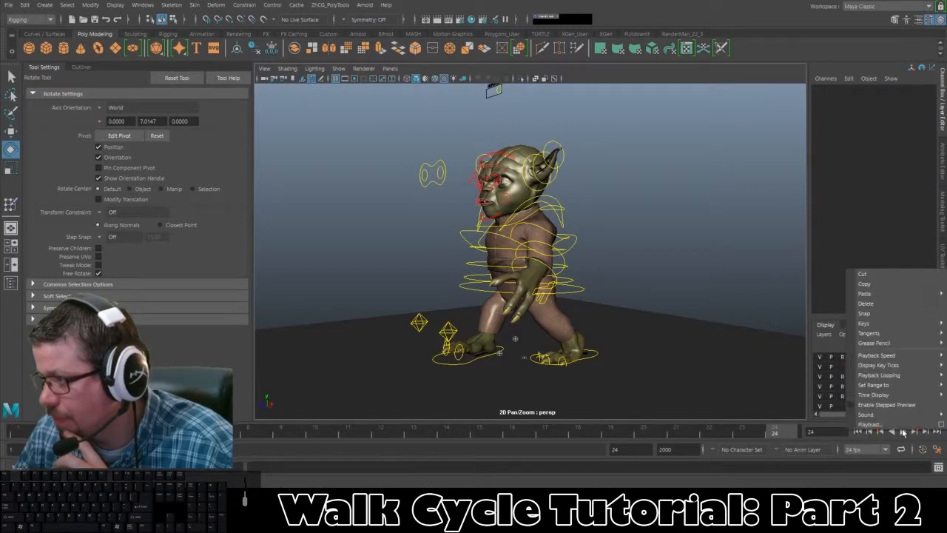
left_click(942, 424)
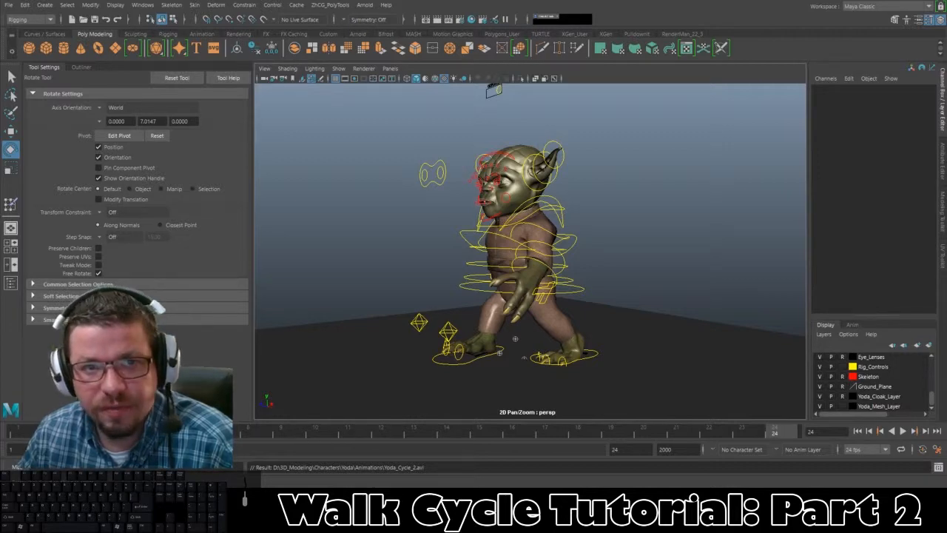
Review the Yoda_Cycle_2 playblast enlarged, replaying it several times, and close the movie player.
left_click_drag(322, 87, 589, 90)
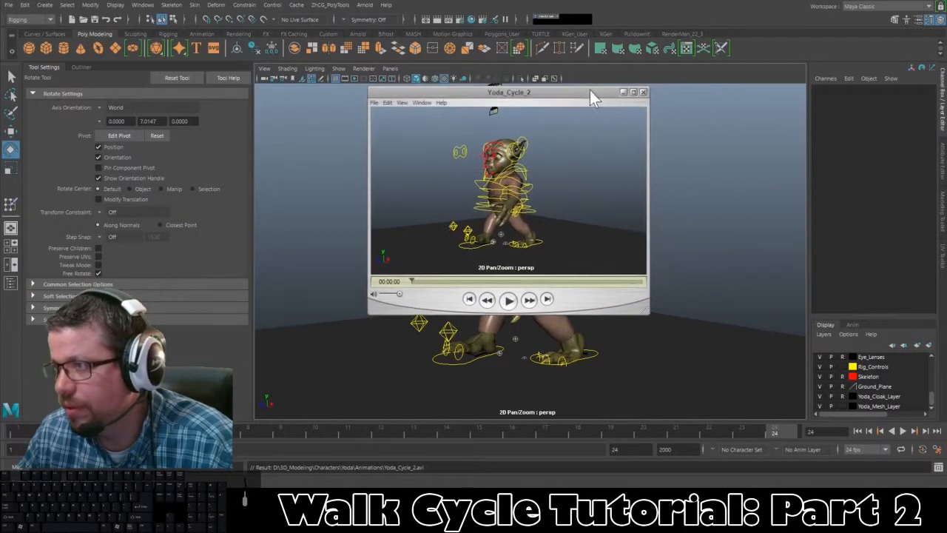
left_click(626, 92)
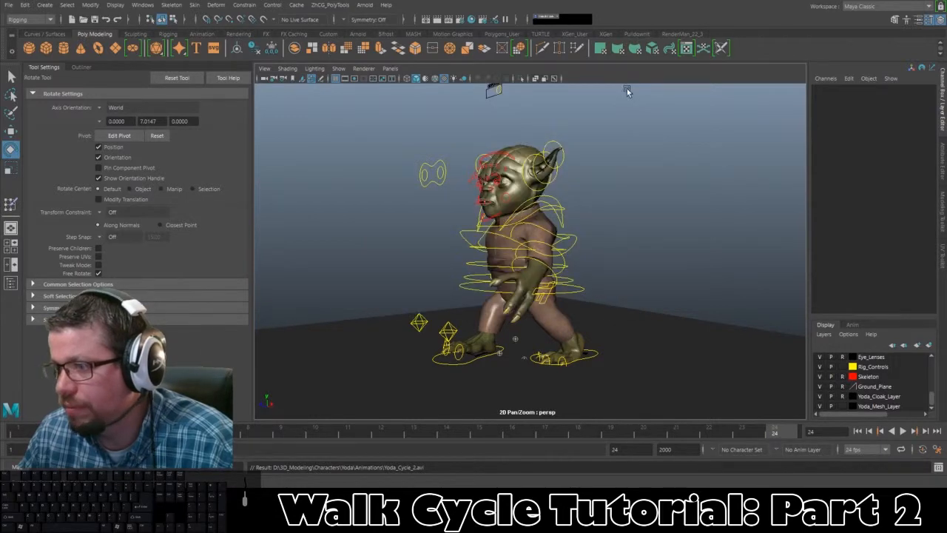
left_click(459, 471)
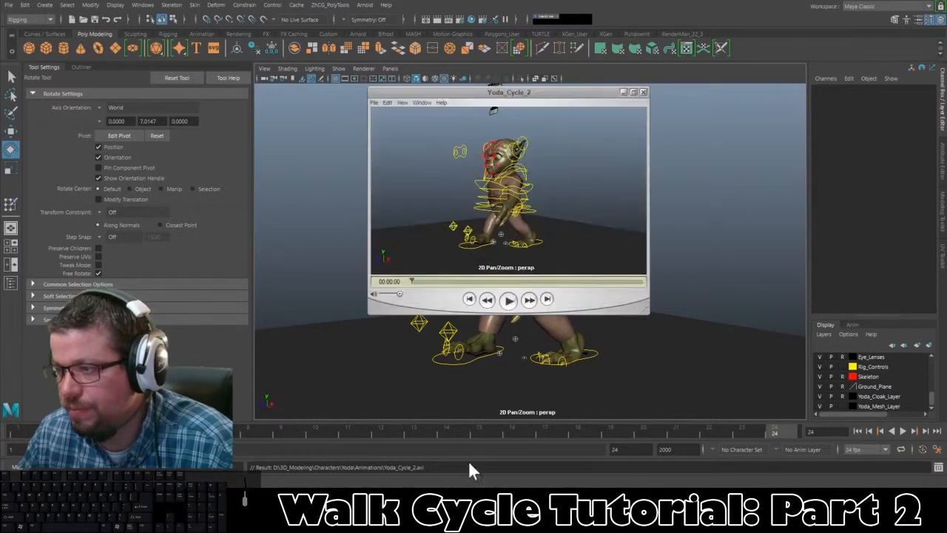
left_click(634, 92)
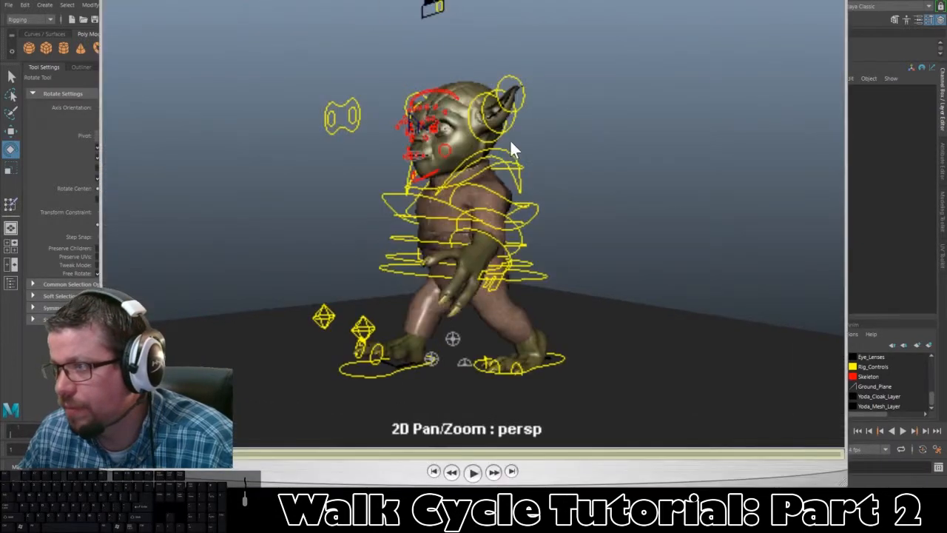
left_click(477, 473)
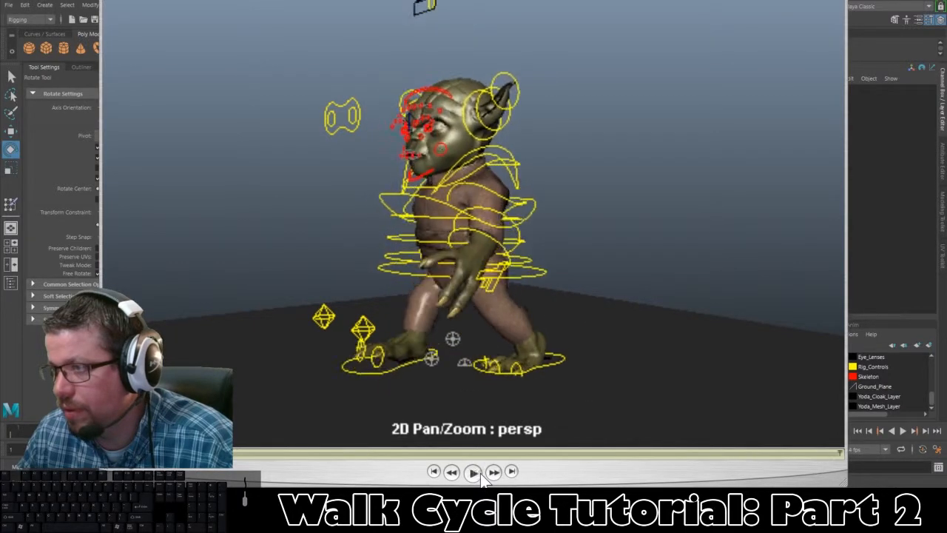
left_click(473, 472)
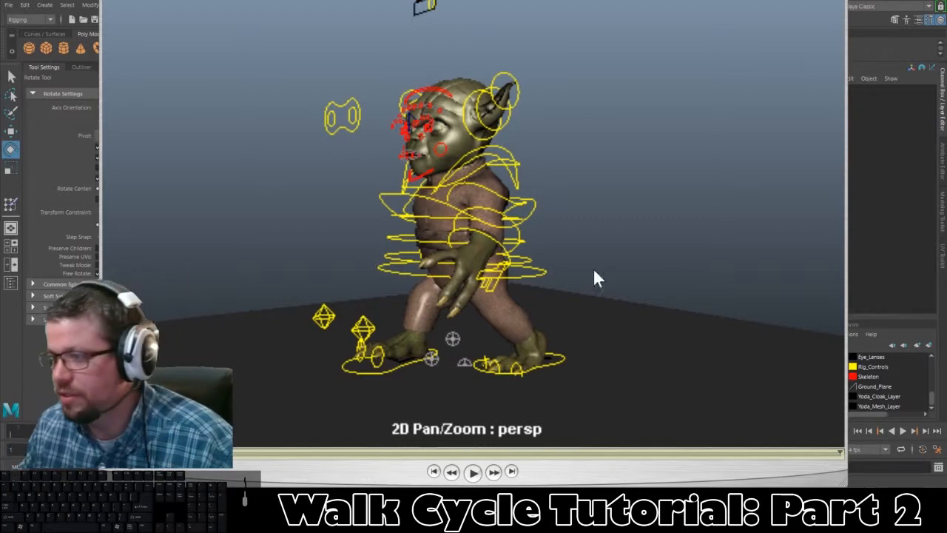
left_click(473, 473)
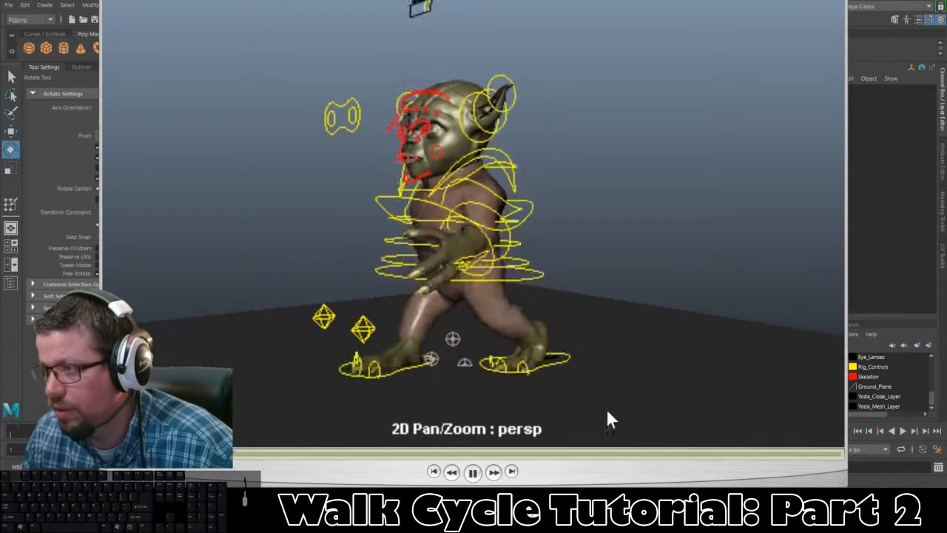
left_click(473, 472)
left_click(477, 477)
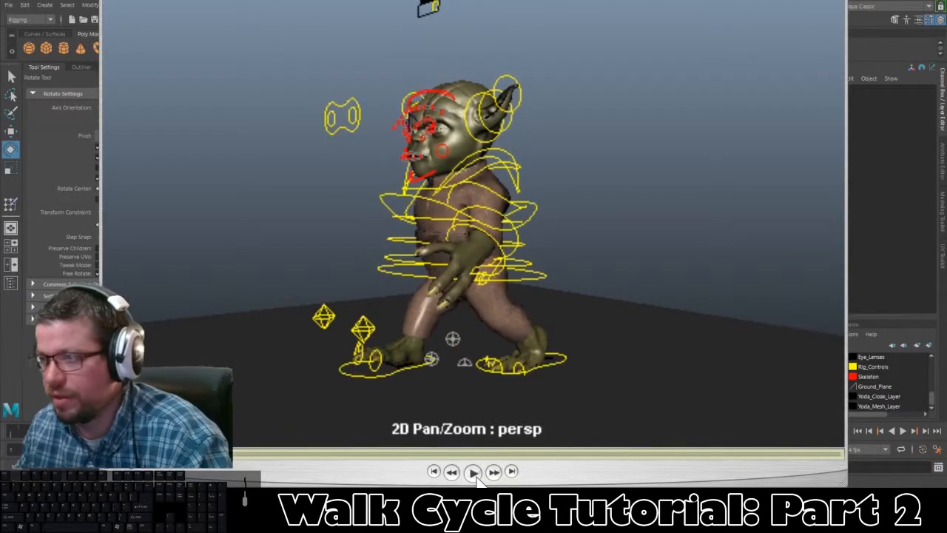
left_click(477, 478)
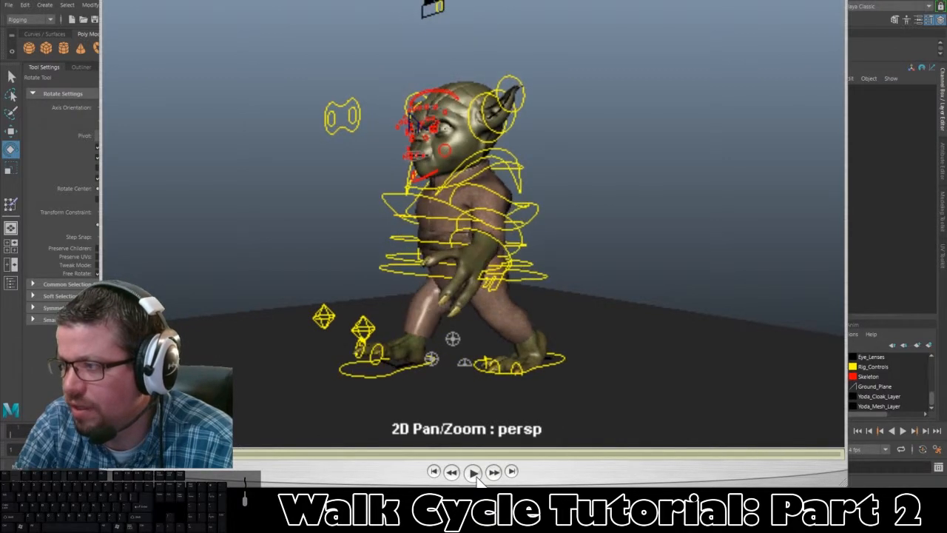
left_click(475, 473)
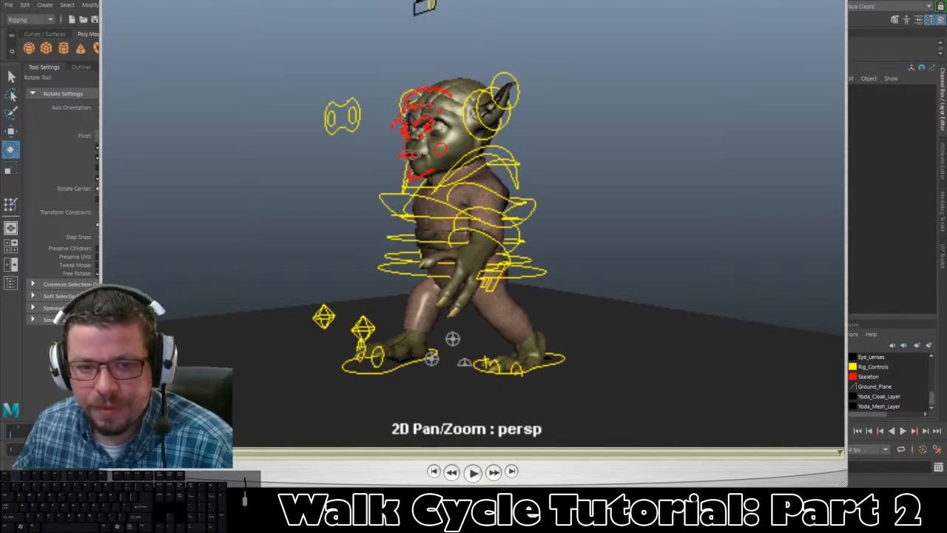
key("alt+F4")
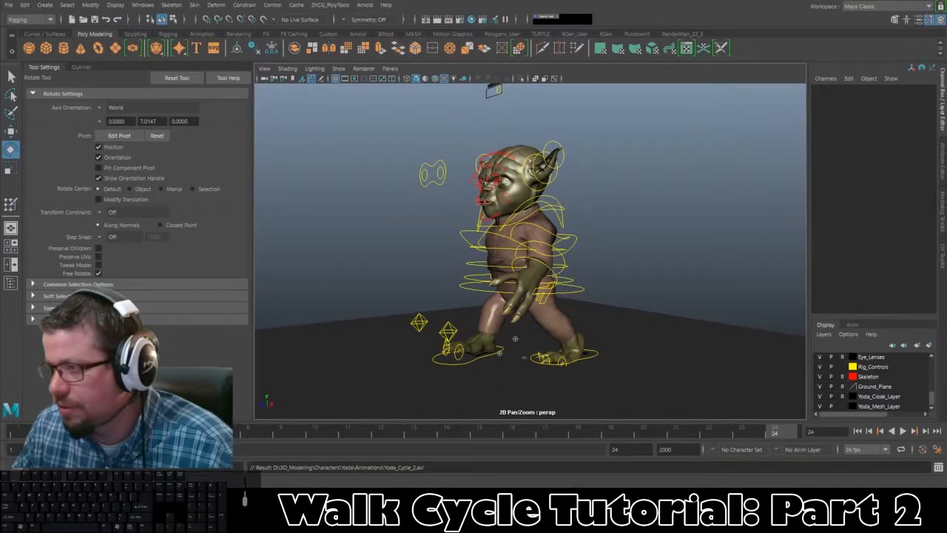
Delete the left shoulder control's key at frame 22.
left_click_drag(614, 234, 666, 235, "alt")
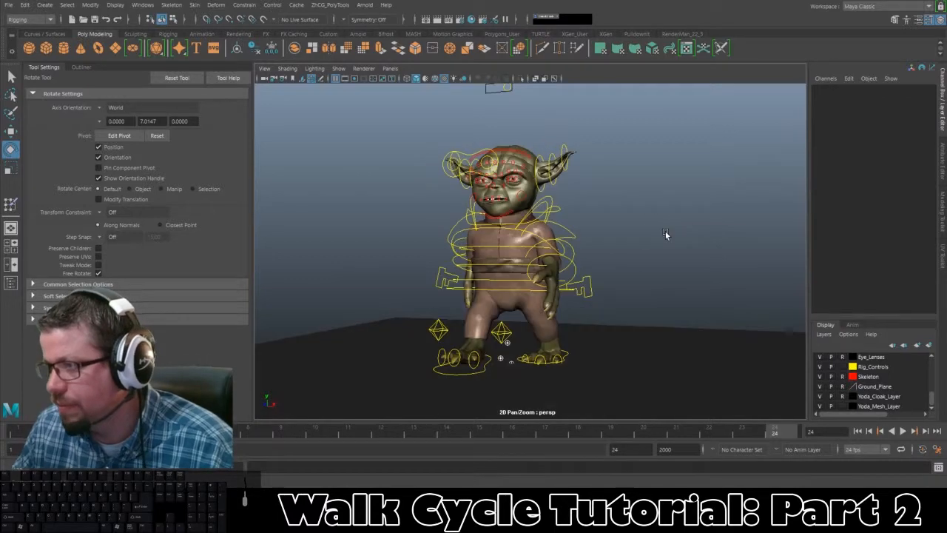
left_click(564, 234)
left_click_drag(775, 433, 721, 436)
right_click(720, 435)
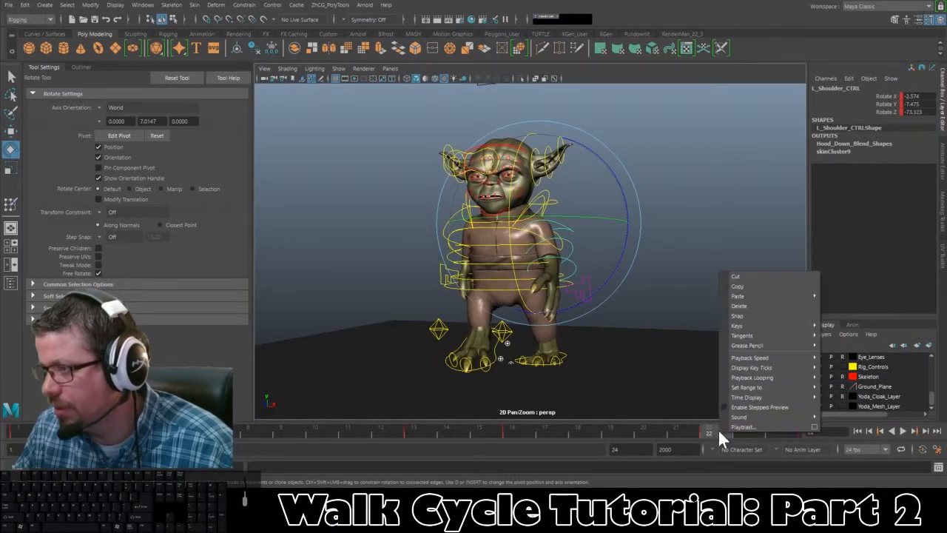
left_click(739, 305)
Delete the left elbow control's key at frame 22.
left_click_drag(717, 309, 724, 280, "alt")
left_click(635, 238)
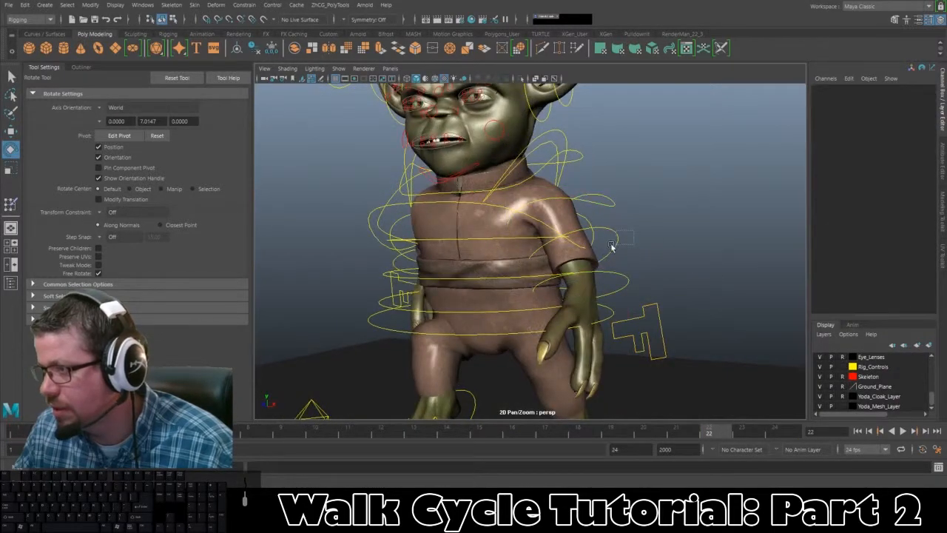
left_click(611, 243)
right_click(709, 435)
left_click(728, 300)
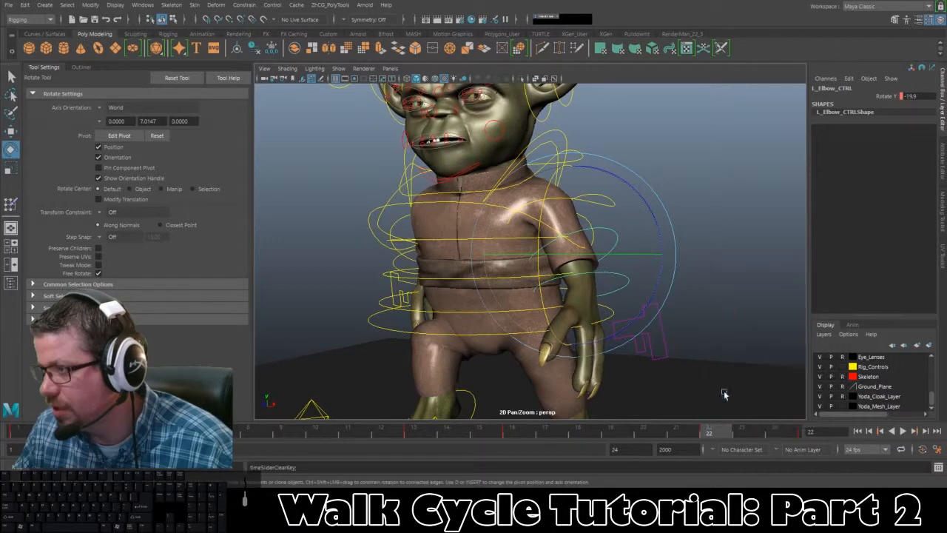
Delete the left wrist control's key at frame 22.
left_click_drag(688, 308, 714, 298, "alt")
left_click(713, 297)
left_click(629, 281)
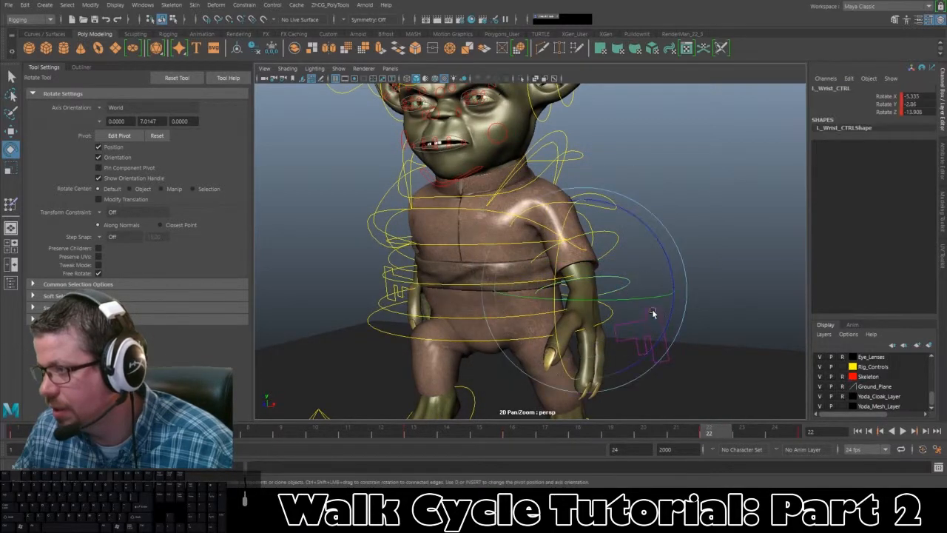
right_click(718, 433)
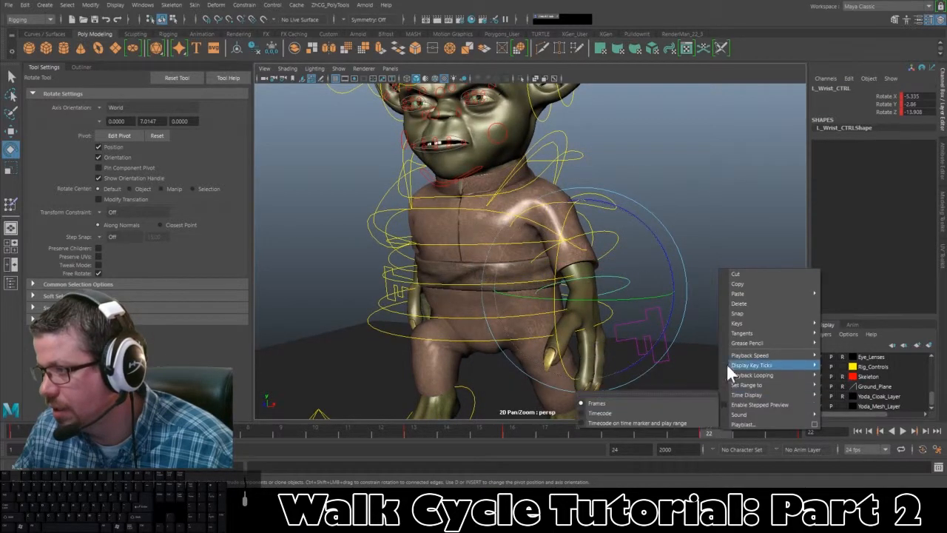
left_click(738, 300)
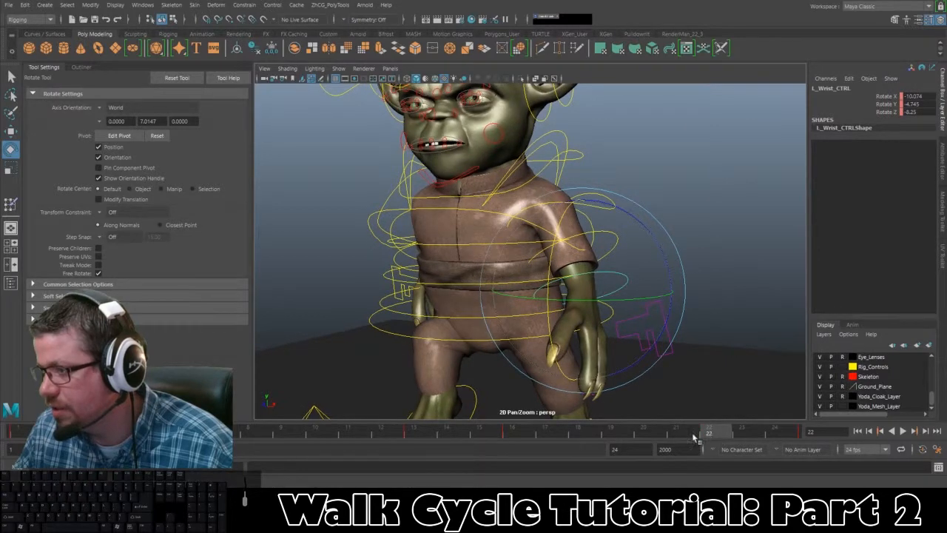
Play the walk cycle briefly and delete the right shoulder control's key at frame 22.
key("alt+v")
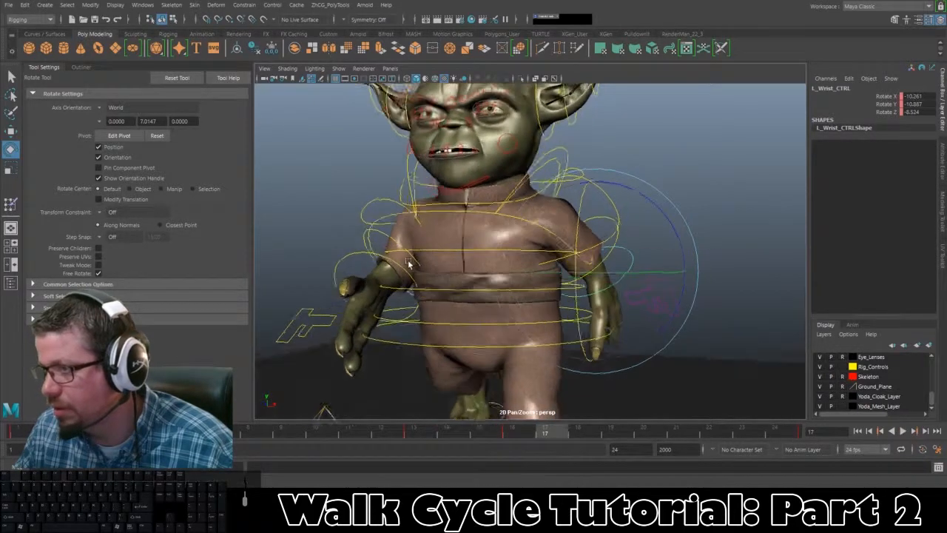
key("alt+v")
left_click(378, 231)
left_click(710, 429)
right_click(711, 429)
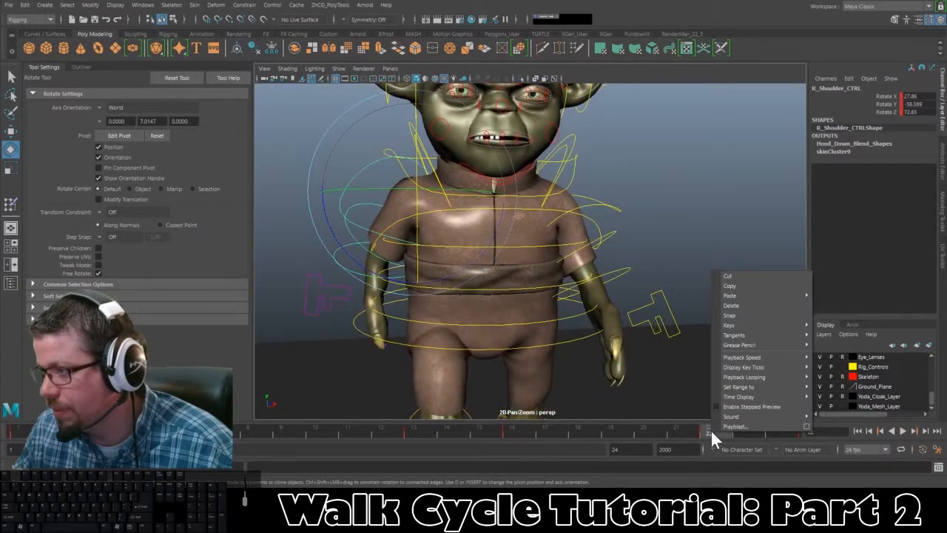
left_click(739, 306)
Delete the right elbow control's key at frame 22.
left_click_drag(379, 248, 420, 250, "alt")
left_click(317, 224)
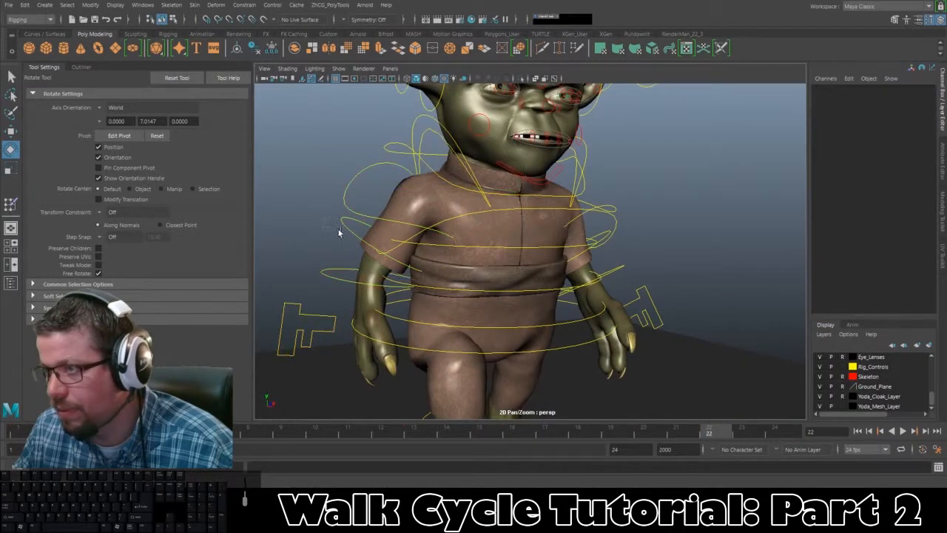
left_click(339, 233)
right_click(733, 435)
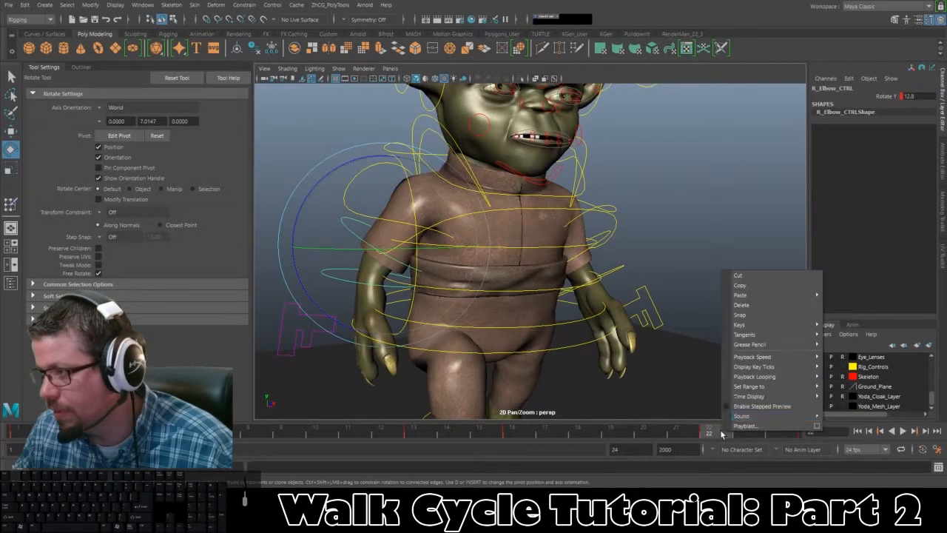
left_click(739, 305)
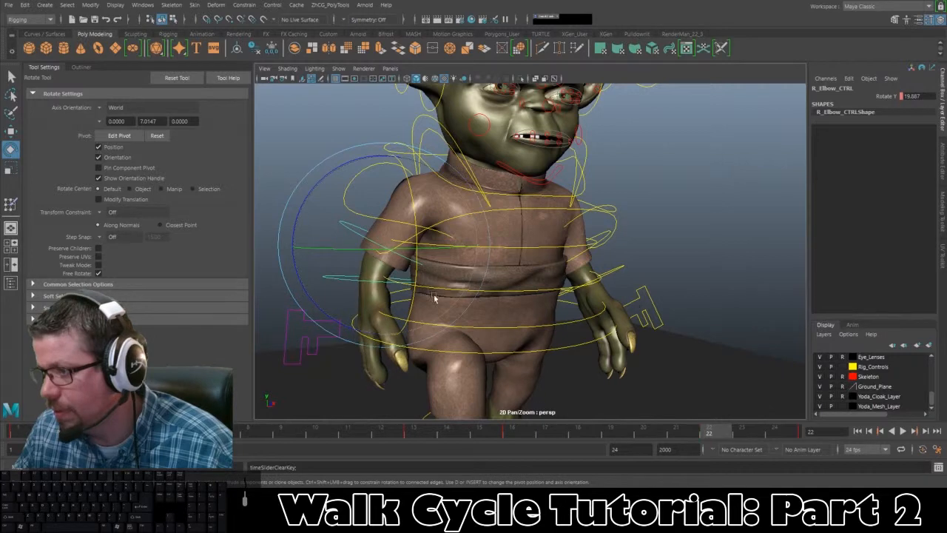
Delete the right wrist control's key at frame 22.
left_click(280, 179)
left_click(331, 275)
right_click(718, 433)
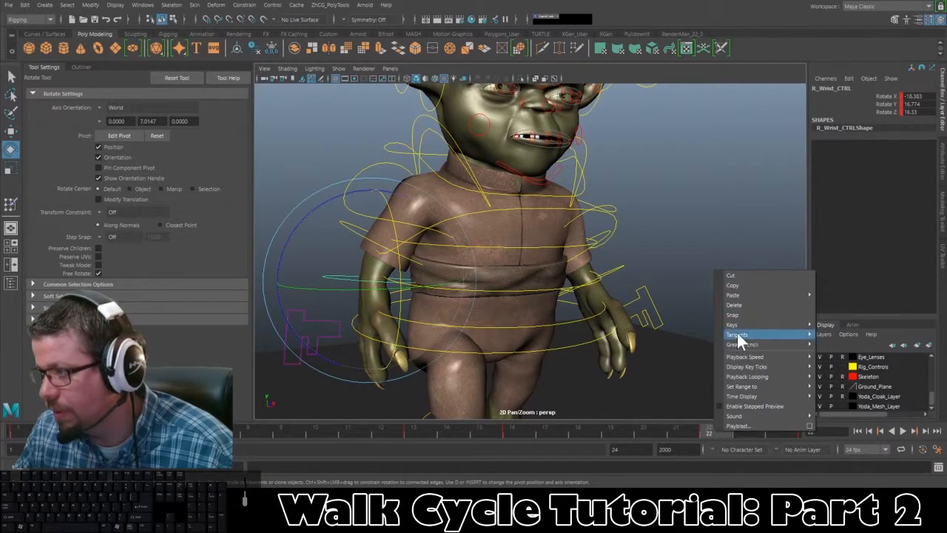
left_click(738, 305)
Play the walk cycle from the front and a three-quarter angle, and review it in a new playblast.
right_click_drag(580, 328, 465, 293, "alt")
left_click_drag(528, 319, 560, 323, "alt")
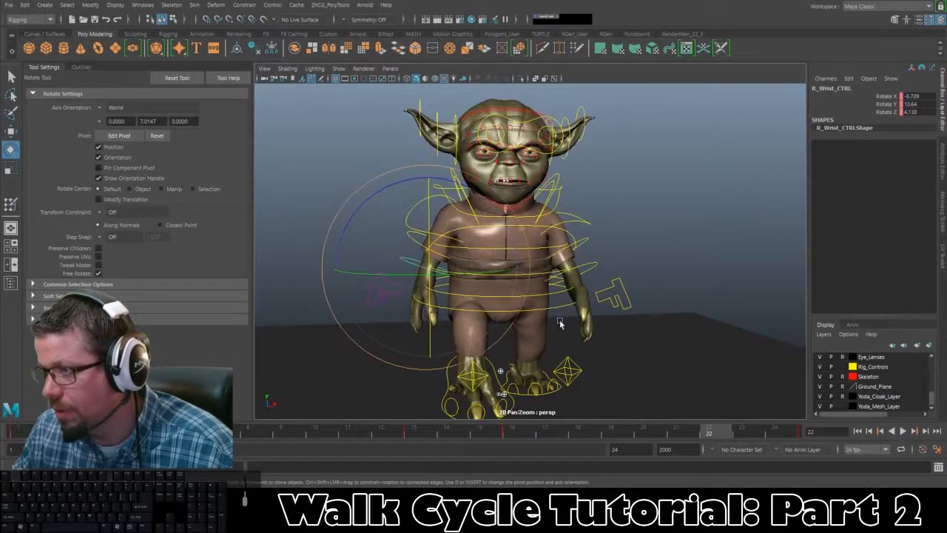
left_click(903, 432)
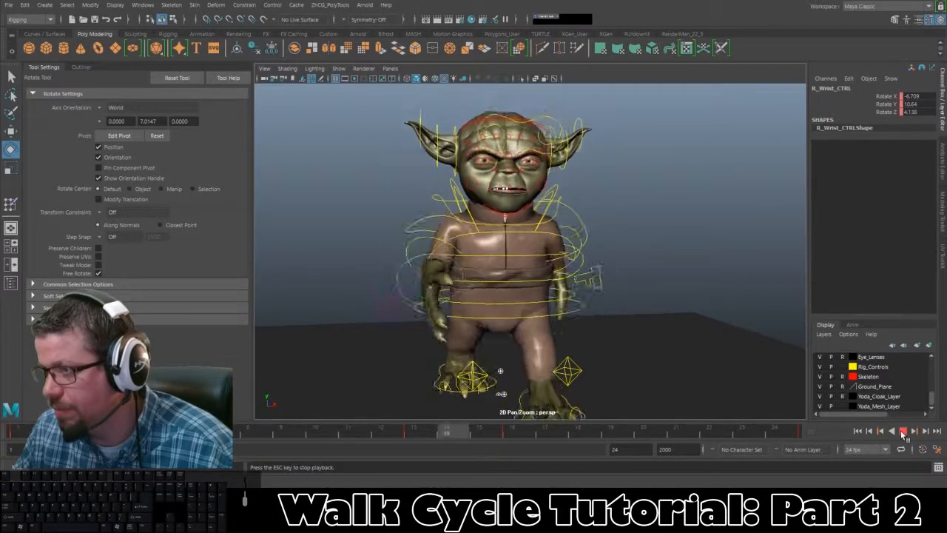
left_click_drag(670, 366, 737, 356, "alt")
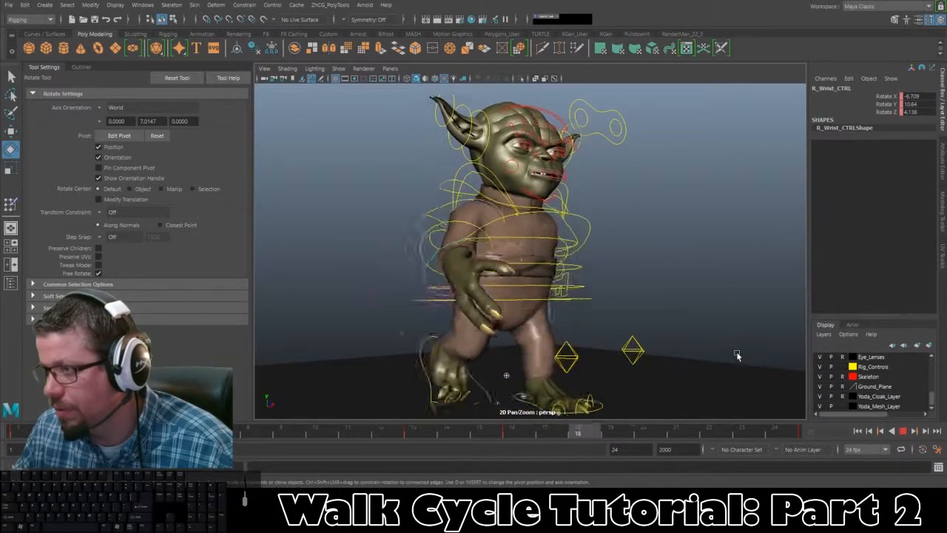
left_click(902, 431)
right_click(902, 436)
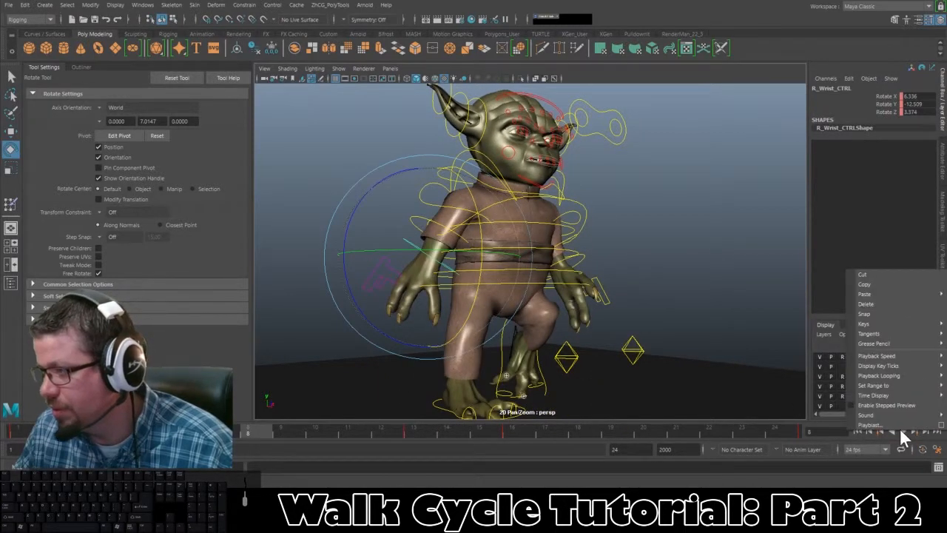
left_click(941, 426)
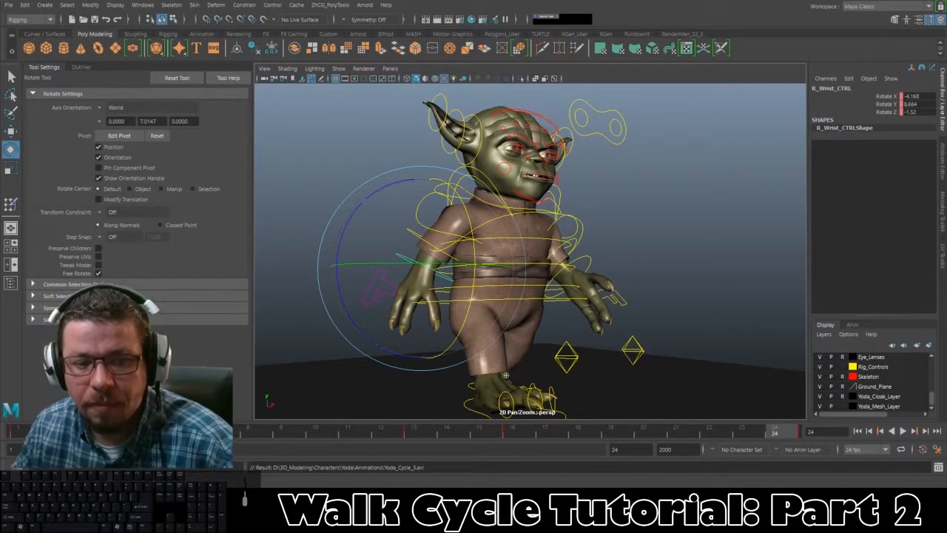
Playblast the walk cycle from a side view, overwriting the existing movie file, and play the result to check the arm swing.
left_click_drag(438, 383, 450, 317, "alt")
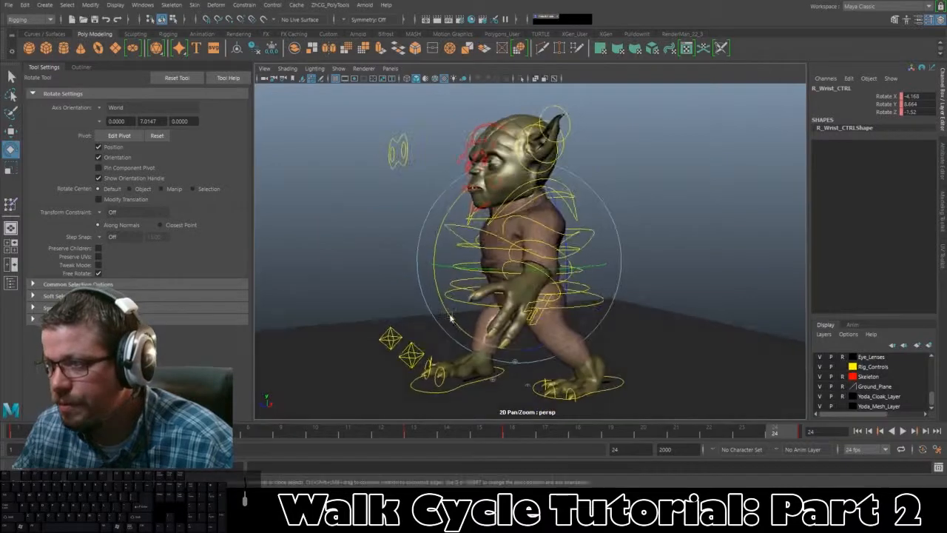
right_click(897, 435)
left_click(900, 422)
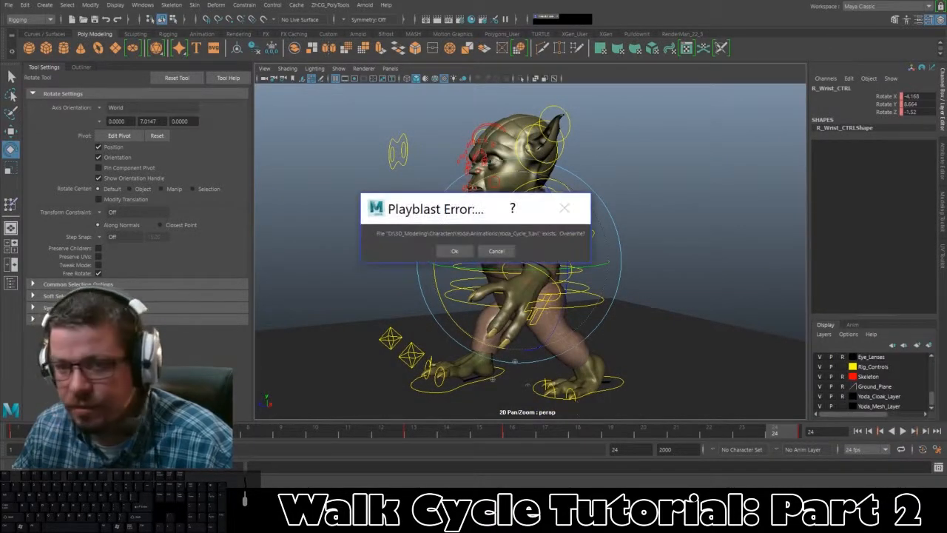
left_click(449, 251)
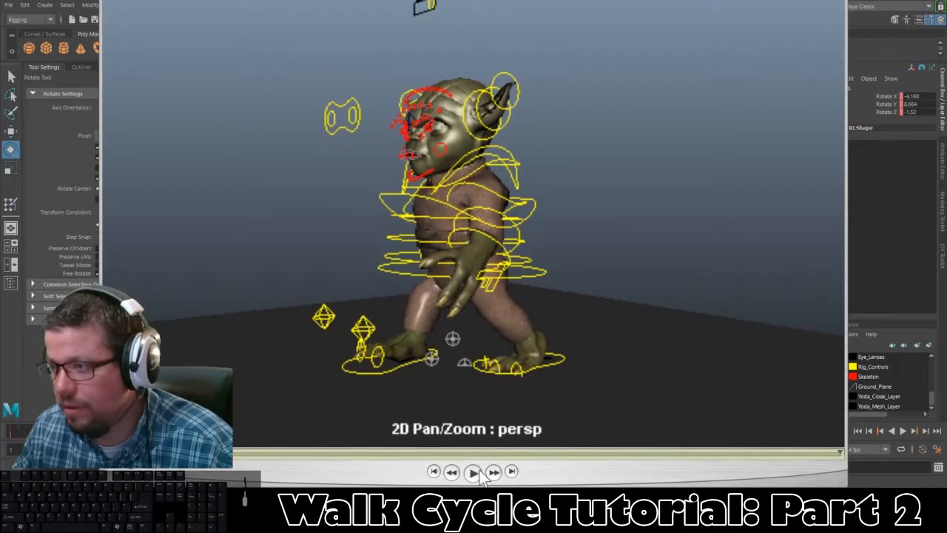
left_click(478, 472)
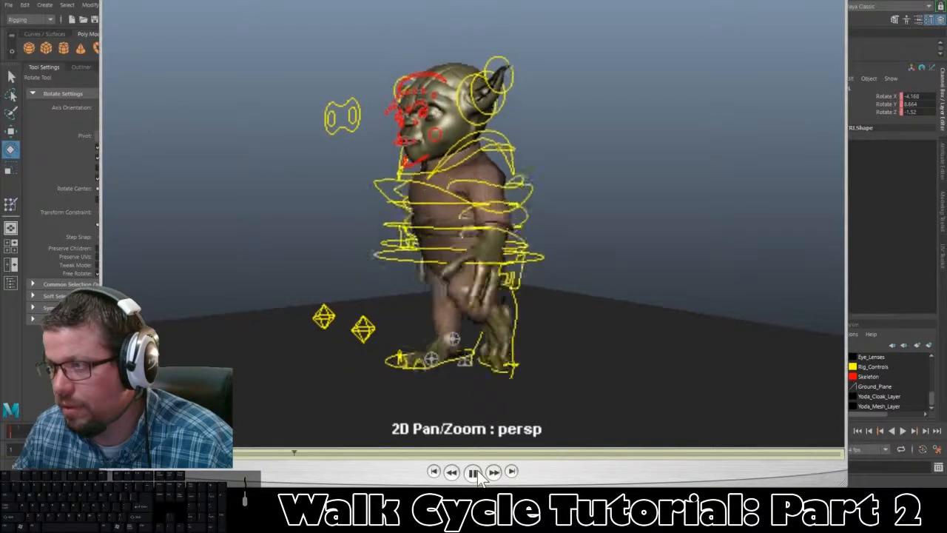
left_click(473, 472)
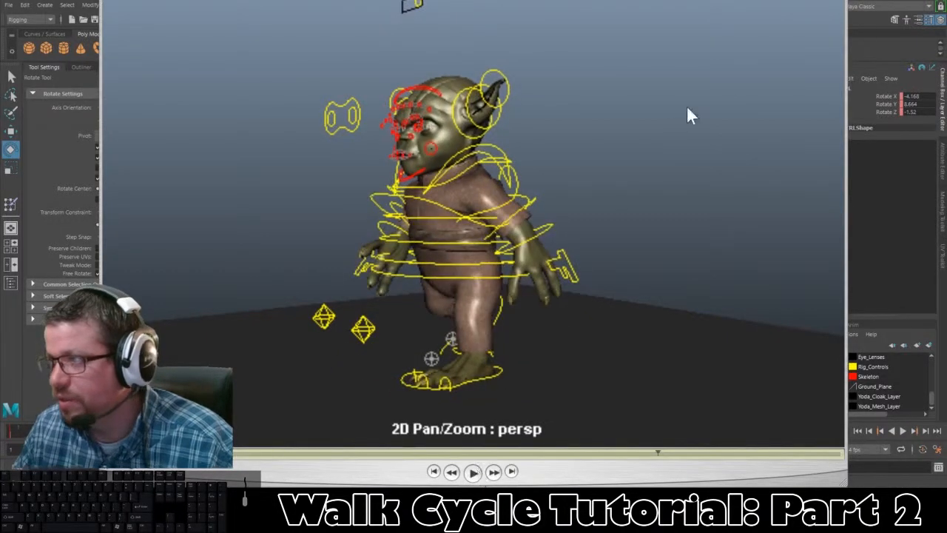
left_click(836, 1)
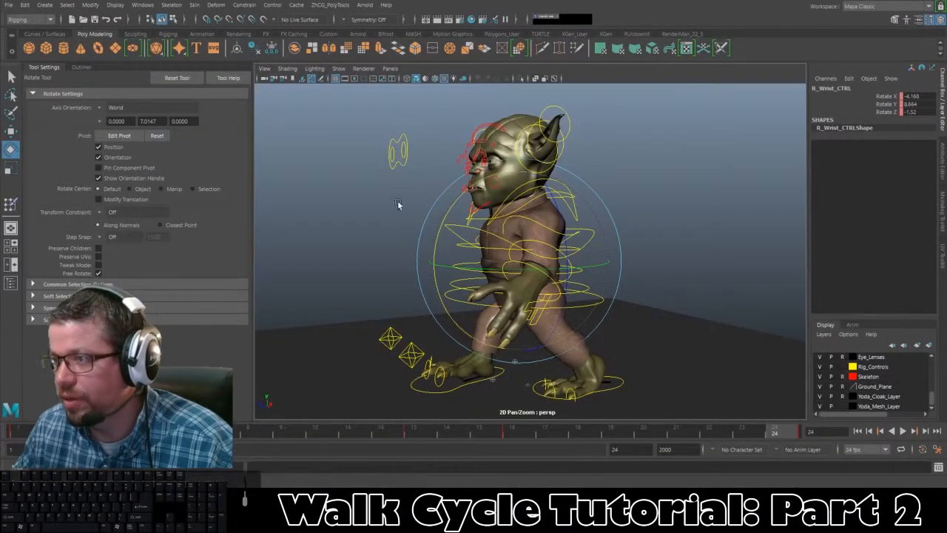
Deselect the right wrist control and inspect the Yoda pose at frame 24 from the front and side.
left_click_drag(397, 205, 656, 208, "alt")
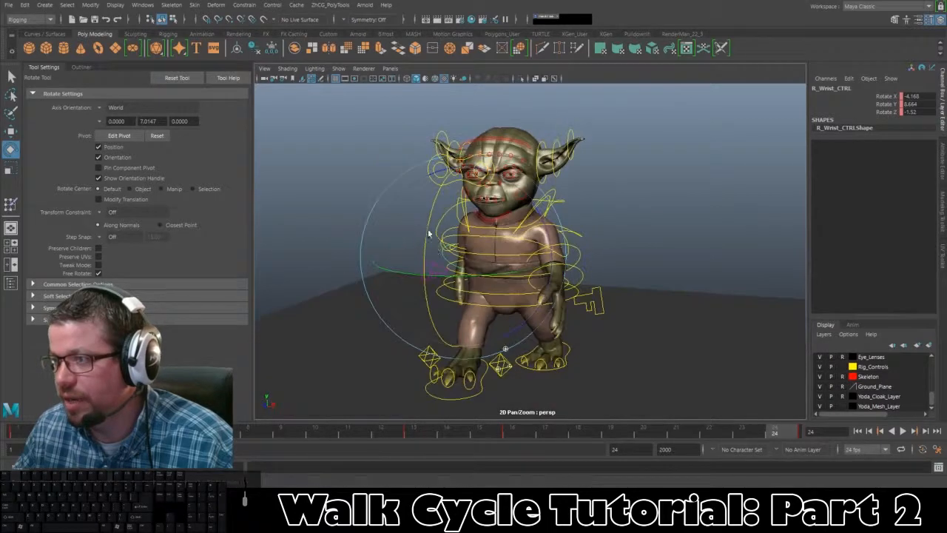
left_click(657, 208)
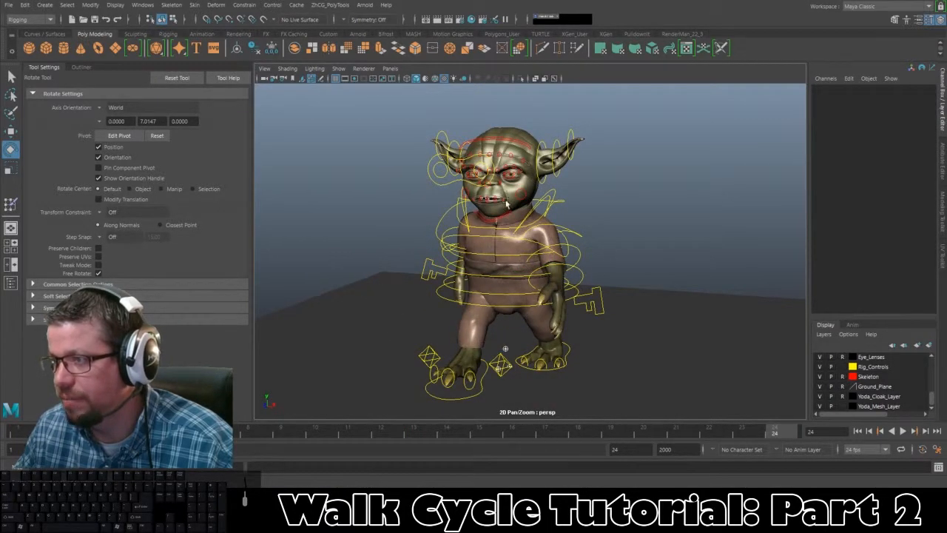
left_click_drag(518, 244, 479, 295, "alt")
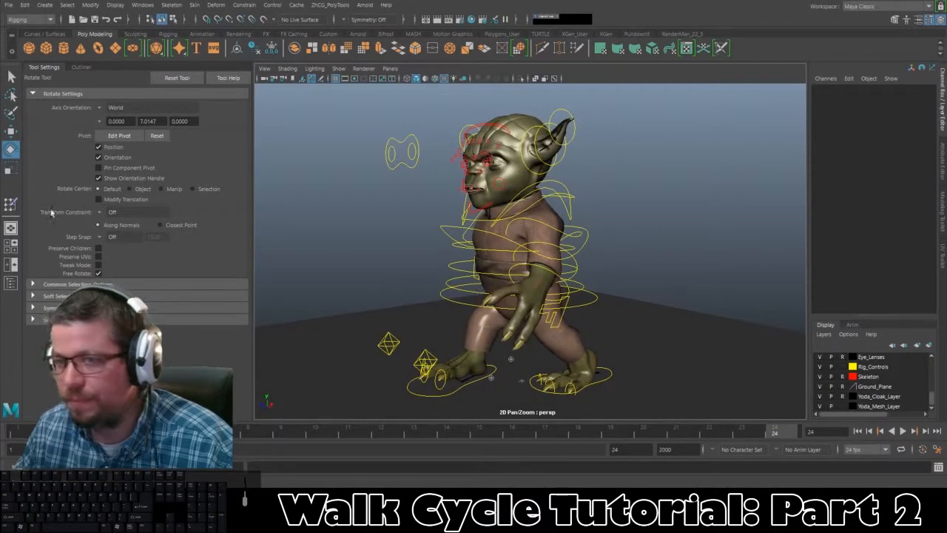